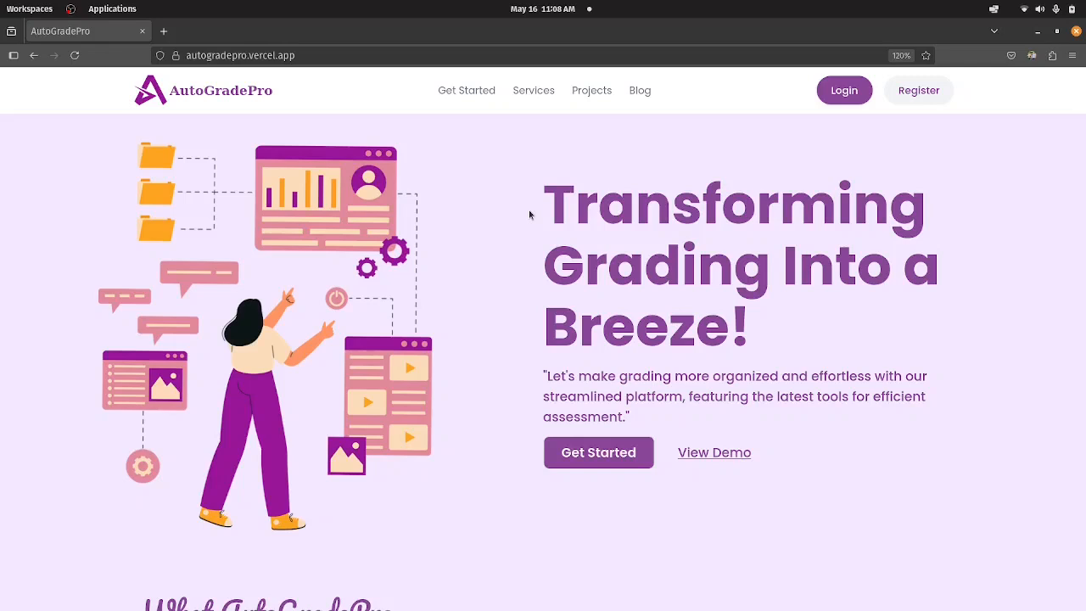
Examine the AutoGradePro landing page, from the hero banner through the feature and input format sections to the footer.
scroll(529, 214, down, 2)
scroll(528, 214, up, 2)
scroll(528, 214, down, 3)
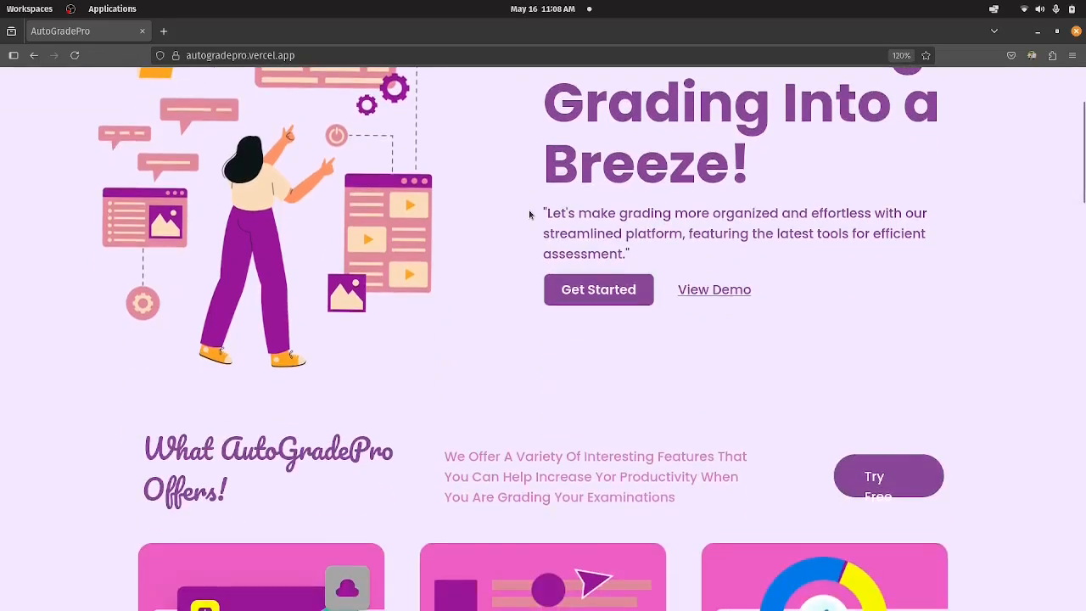
scroll(529, 214, up, 1)
scroll(529, 214, up, 2)
scroll(529, 214, down, 2)
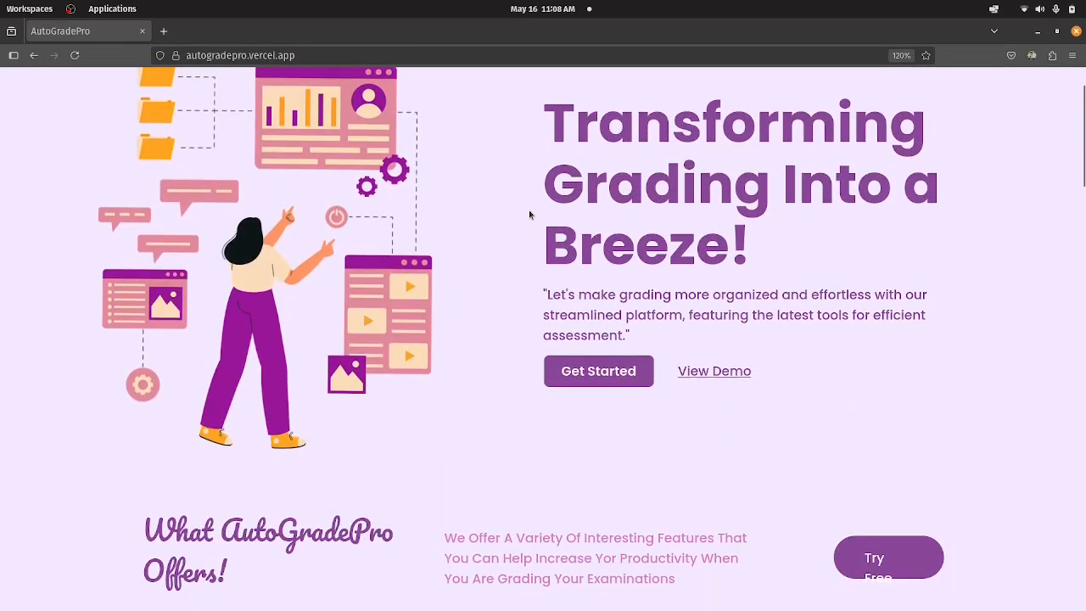
scroll(529, 213, down, 7)
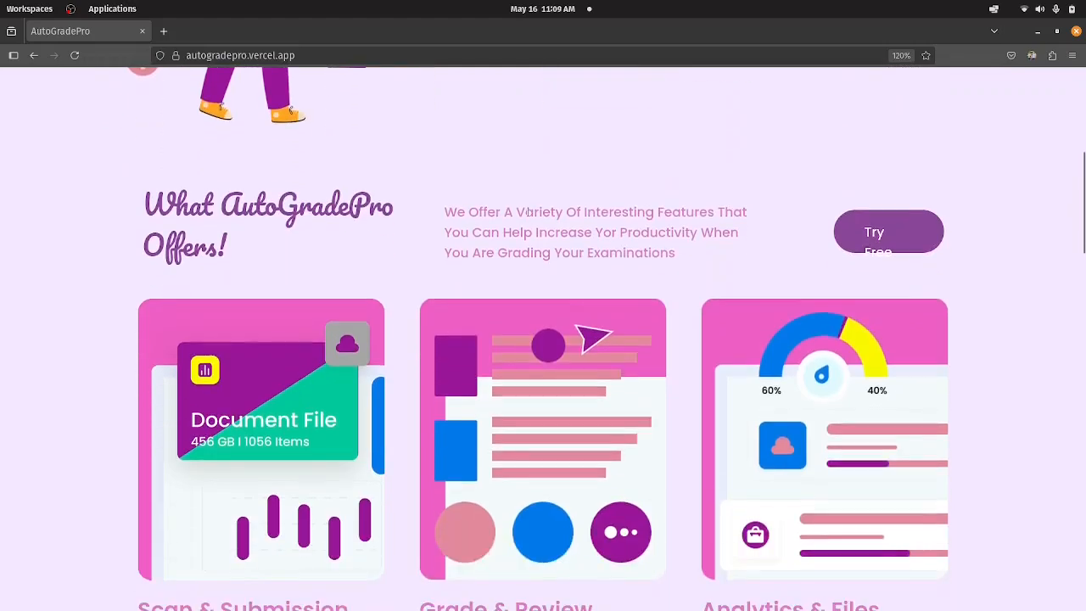
scroll(528, 213, down, 4)
scroll(528, 216, down, 4)
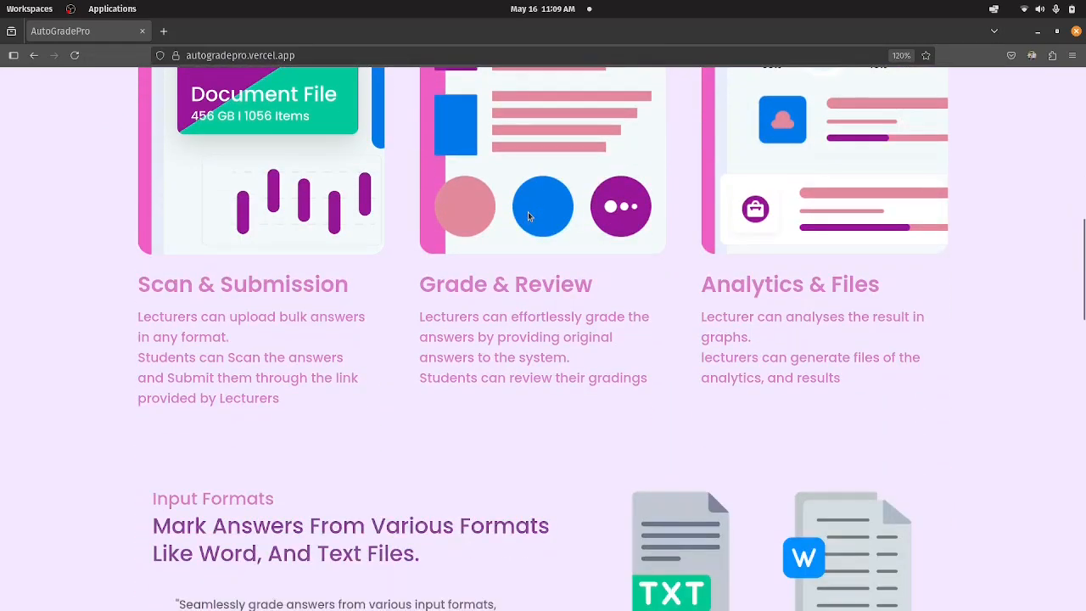
scroll(528, 212, down, 4)
scroll(527, 204, down, 4)
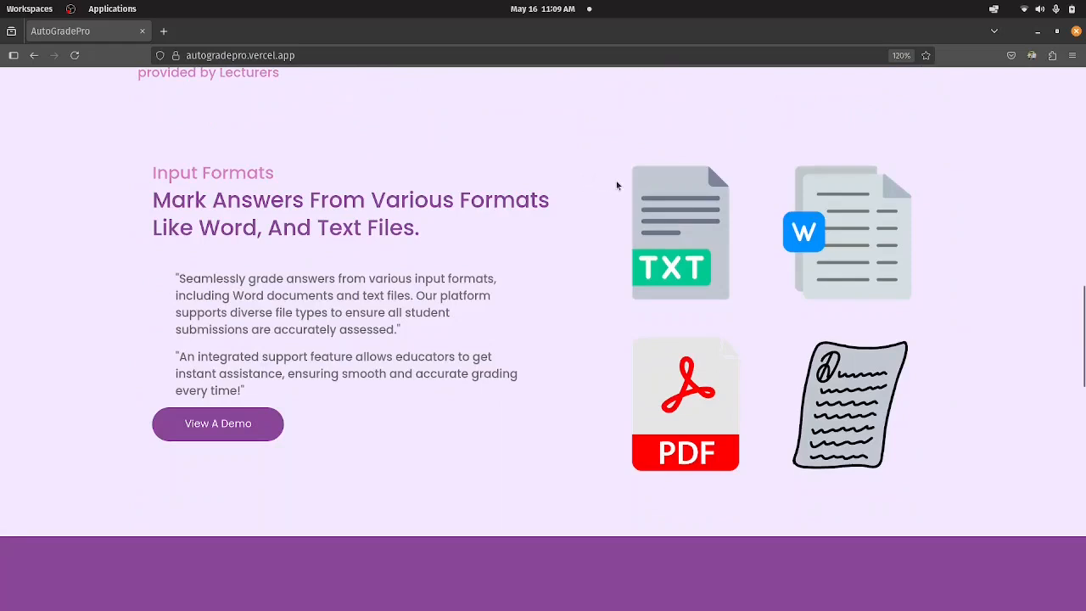
scroll(615, 184, down, 5)
scroll(614, 186, up, 3)
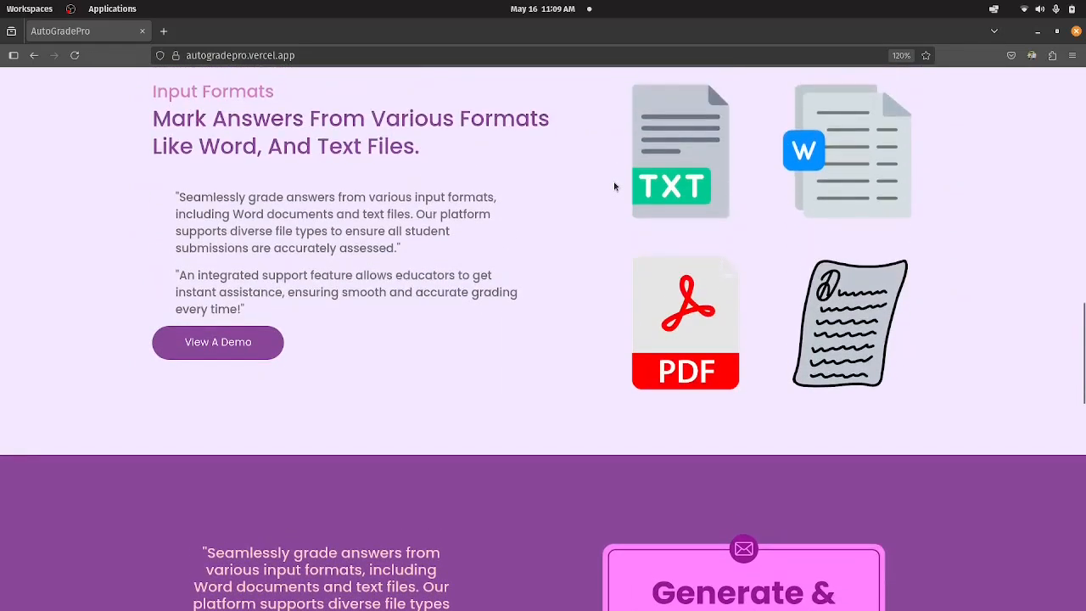
scroll(614, 186, down, 8)
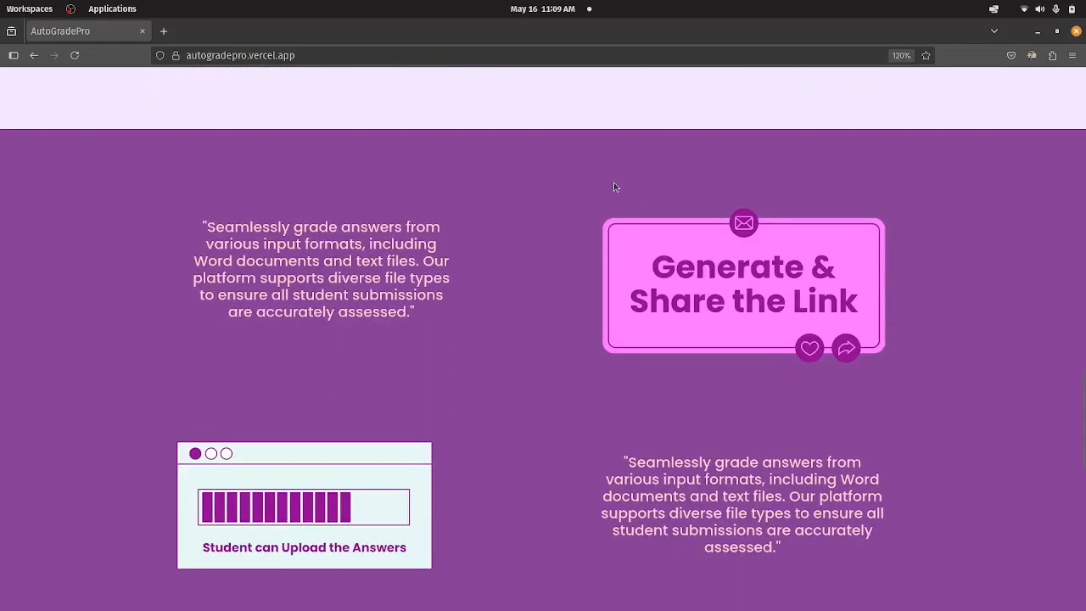
scroll(614, 185, down, 12)
scroll(614, 185, down, 5)
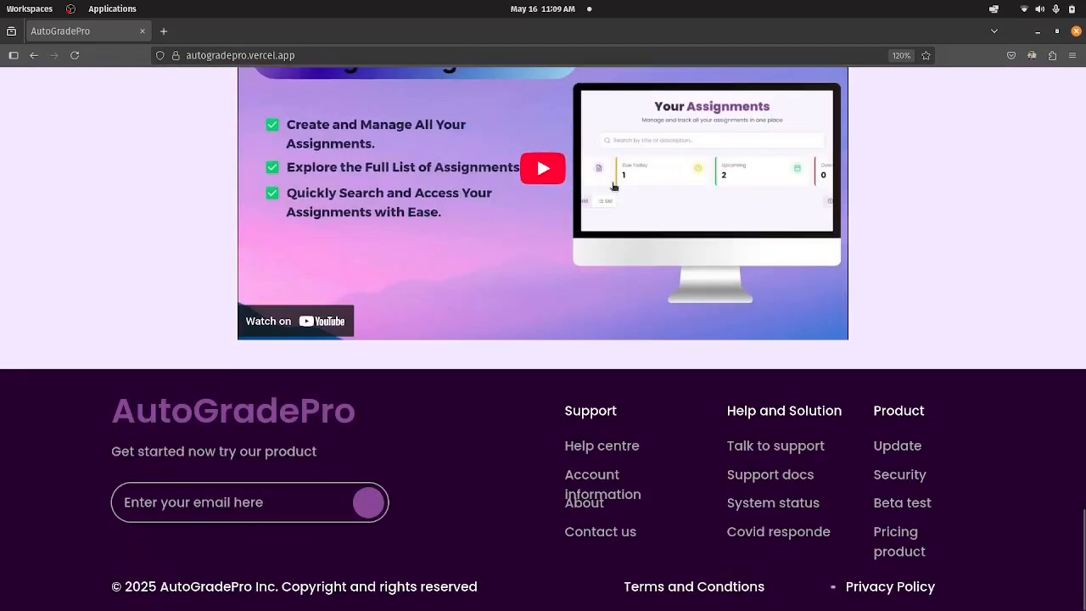
Start the embedded AutoGradePro intro video on the landing page and pause it.
scroll(598, 198, up, 4)
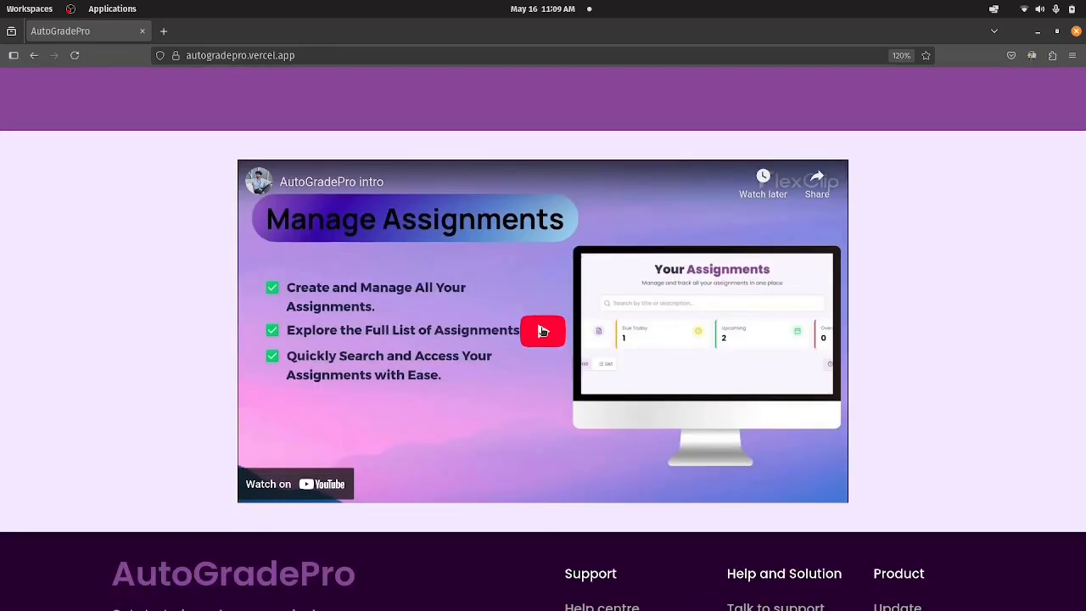
click(543, 330)
click(540, 330)
scroll(645, 323, down, 4)
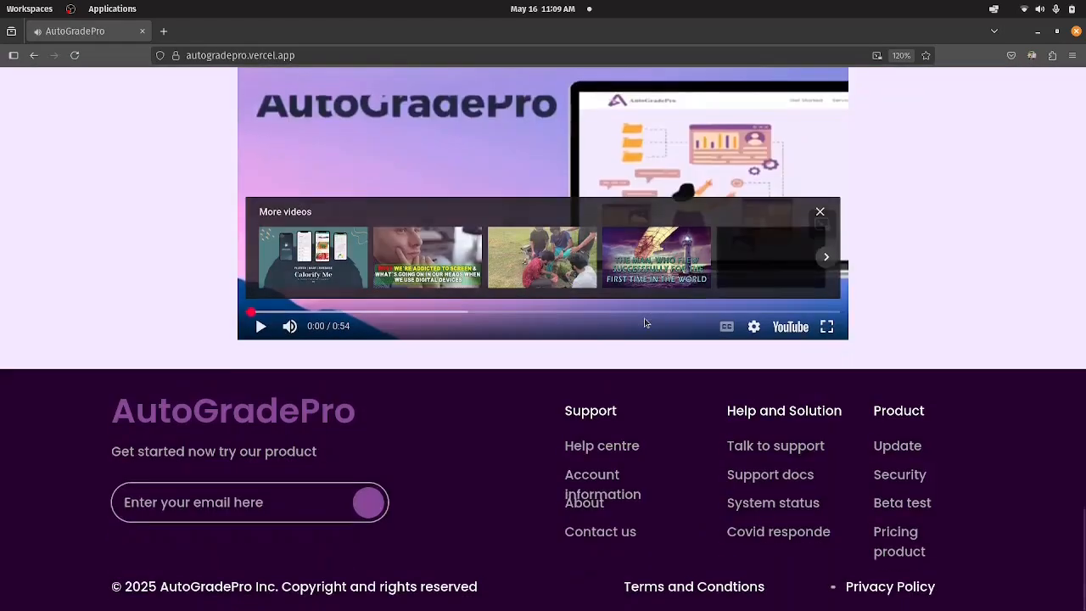
Open the sign-in page and log in with the pre-filled username and password.
scroll(653, 314, up, 15)
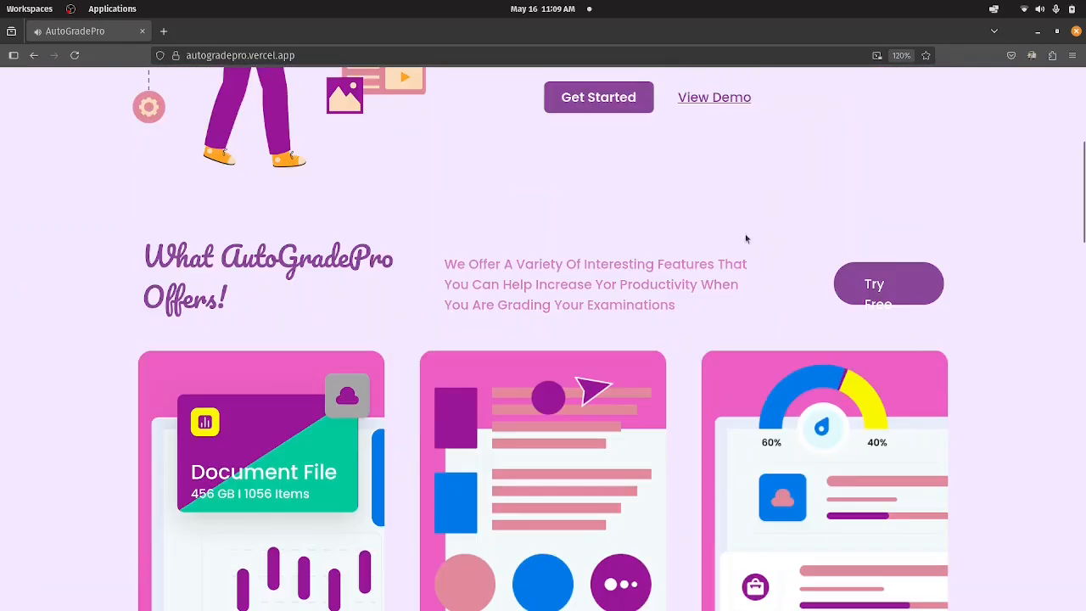
scroll(746, 239, up, 5)
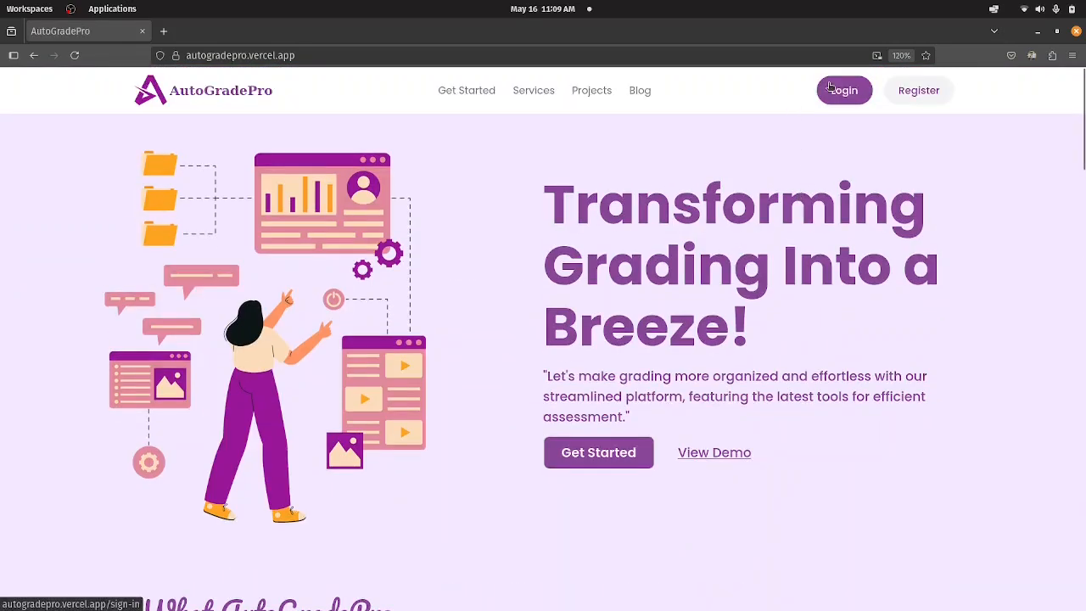
click(831, 87)
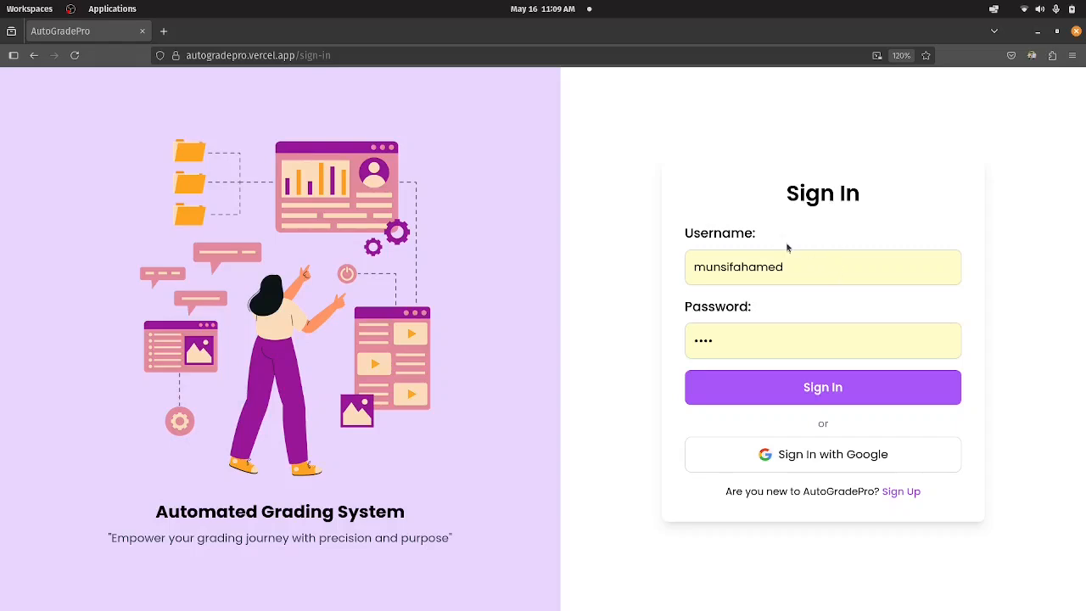
click(816, 386)
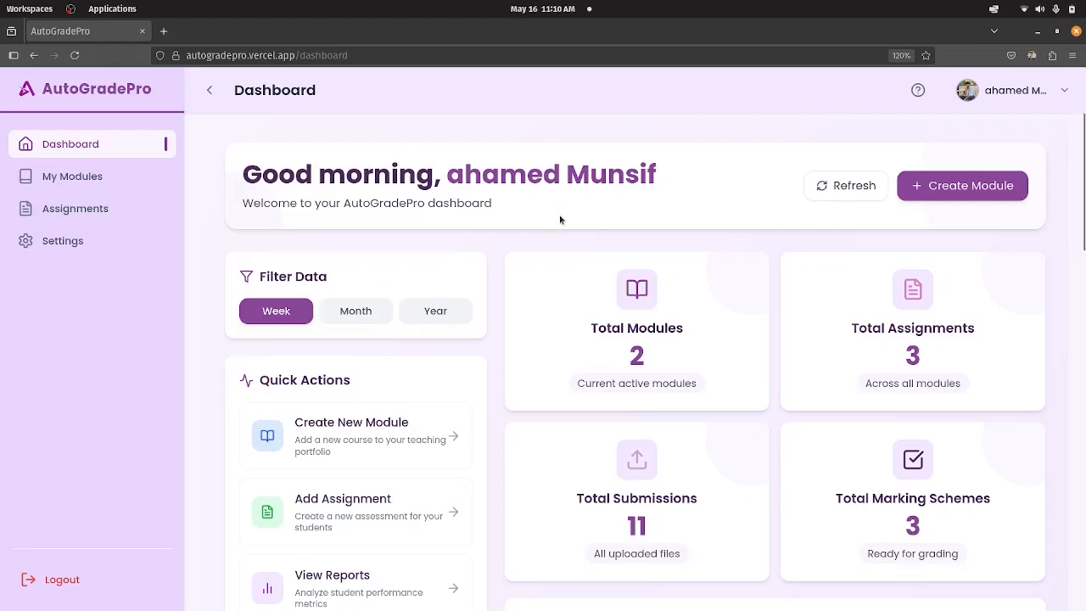
Examine the dashboard's summary cards, quick actions, recent grading reports, upcoming due dates and activity trend charts.
scroll(558, 301, down, 3)
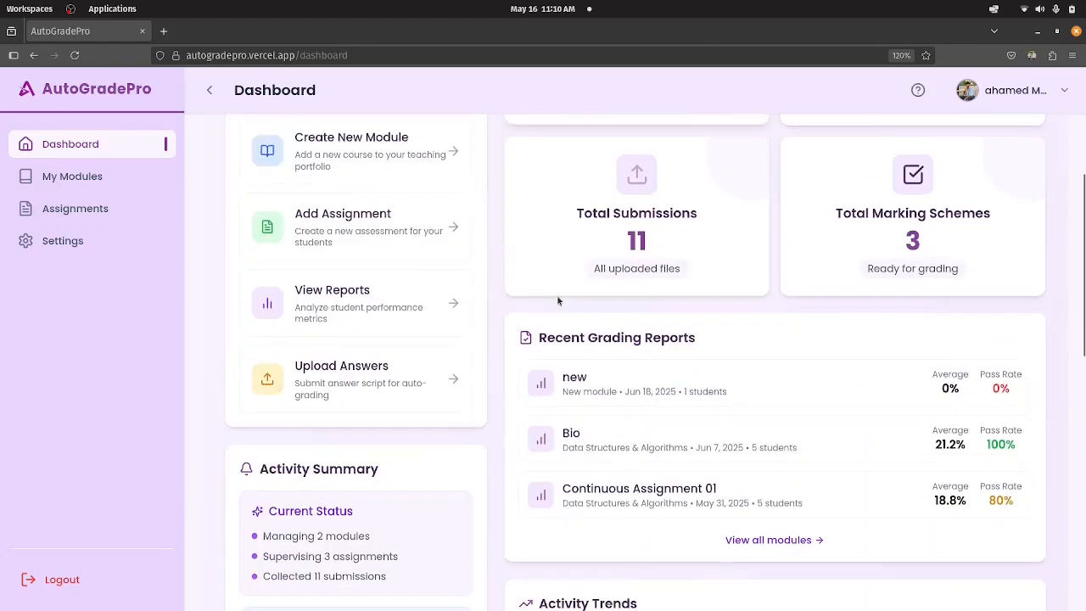
scroll(558, 299, up, 1)
scroll(558, 299, up, 1)
scroll(557, 299, down, 1)
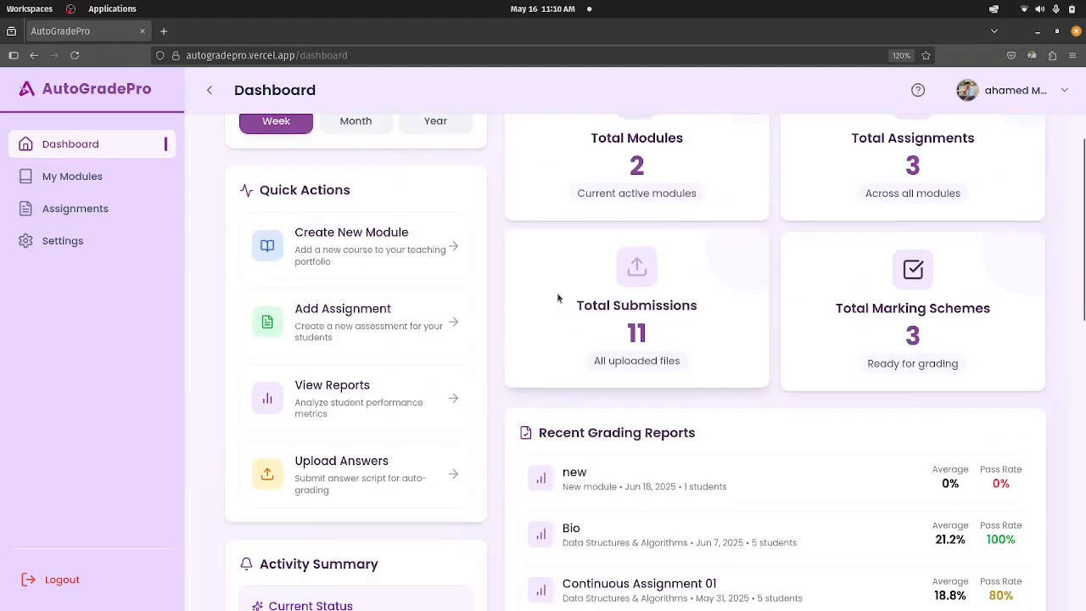
scroll(580, 299, down, 2)
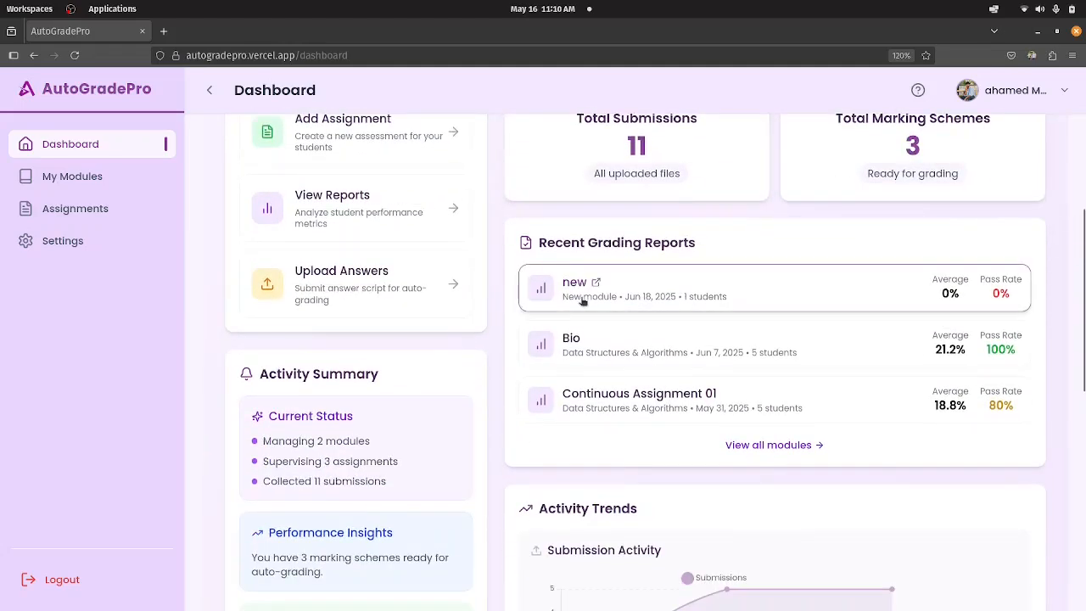
scroll(582, 301, down, 3)
scroll(582, 301, up, 2)
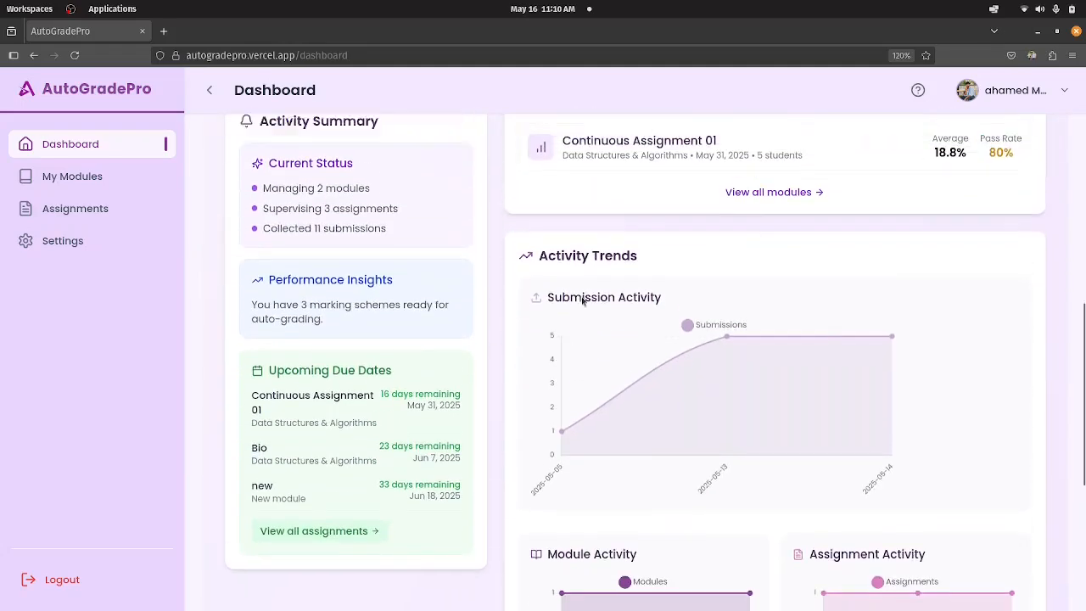
scroll(583, 301, down, 2)
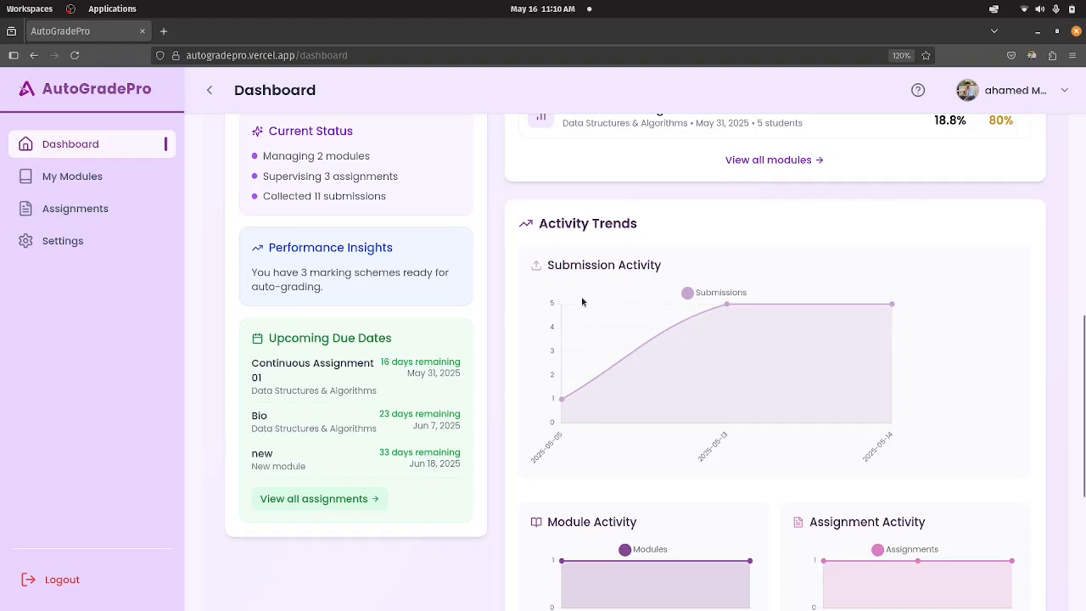
scroll(582, 301, down, 2)
scroll(583, 302, up, 2)
scroll(577, 302, down, 3)
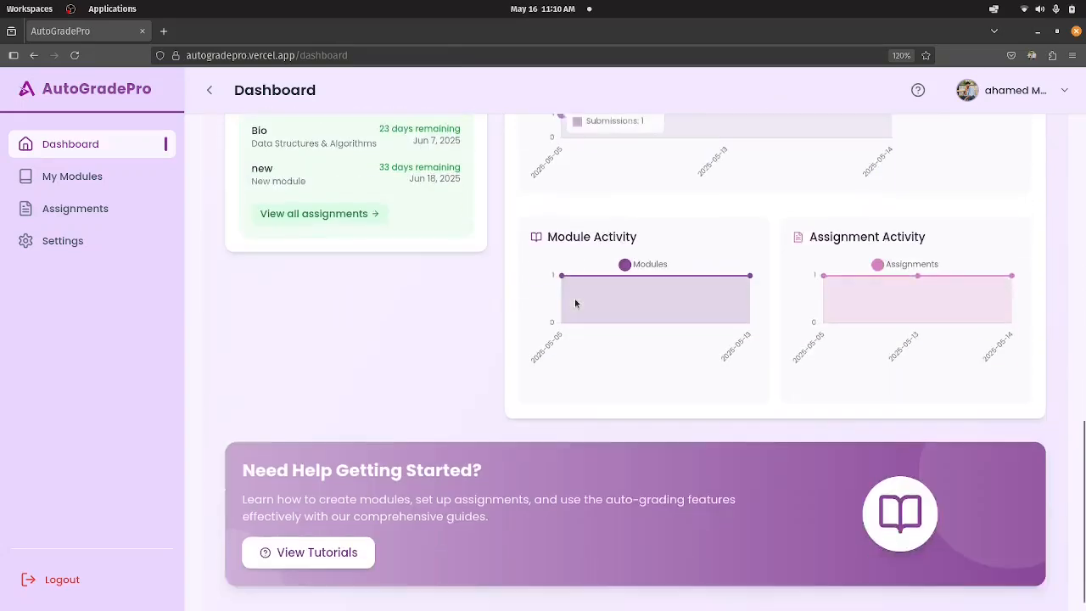
mouse_move(567, 298)
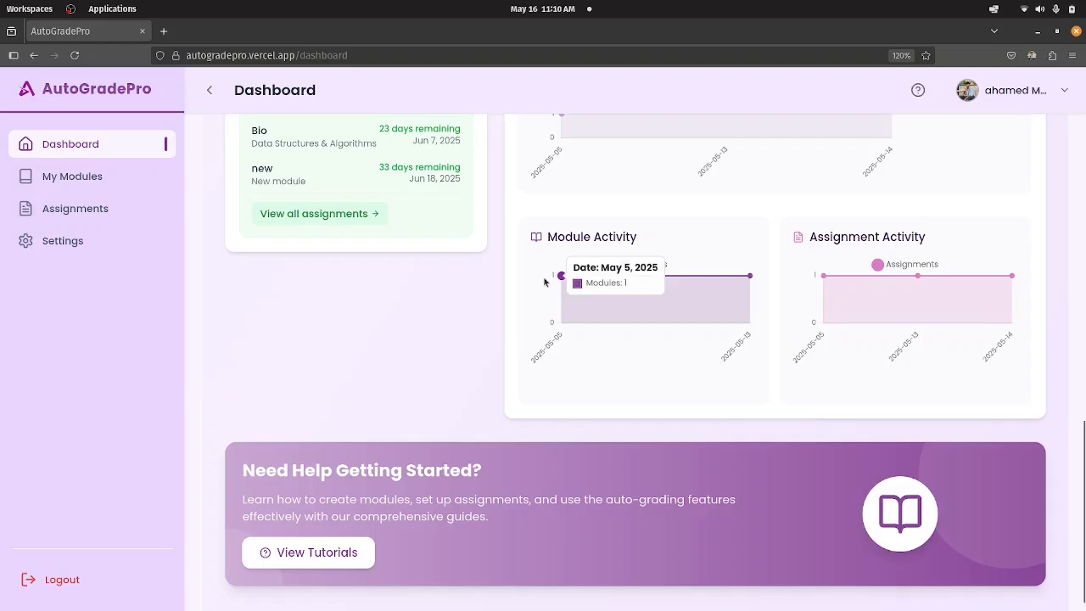
scroll(520, 273, up, 5)
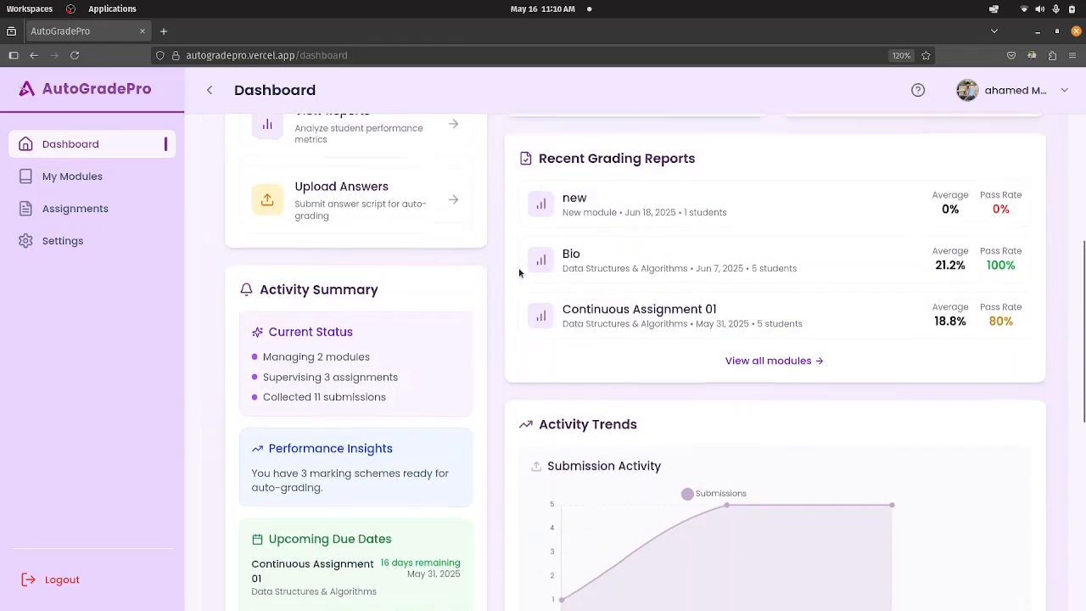
scroll(520, 272, up, 4)
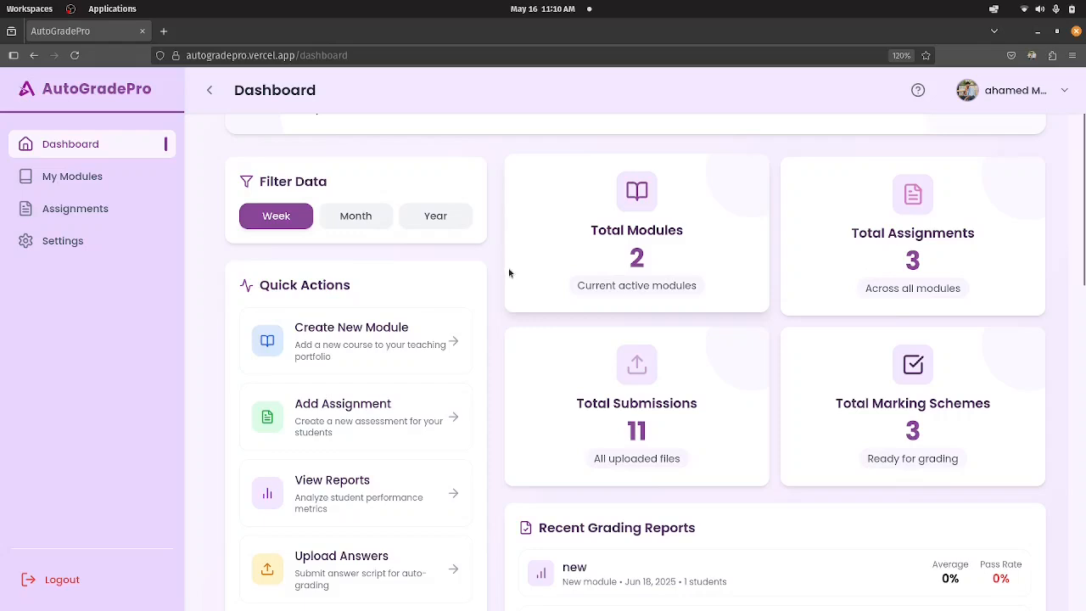
scroll(509, 271, up, 2)
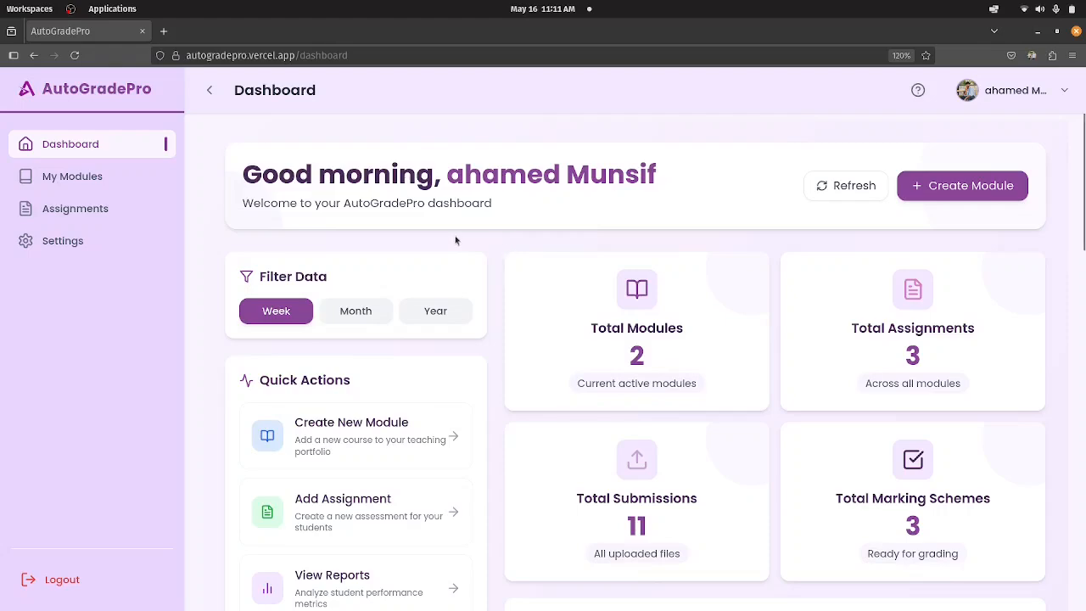
scroll(488, 306, down, 5)
scroll(487, 305, up, 2)
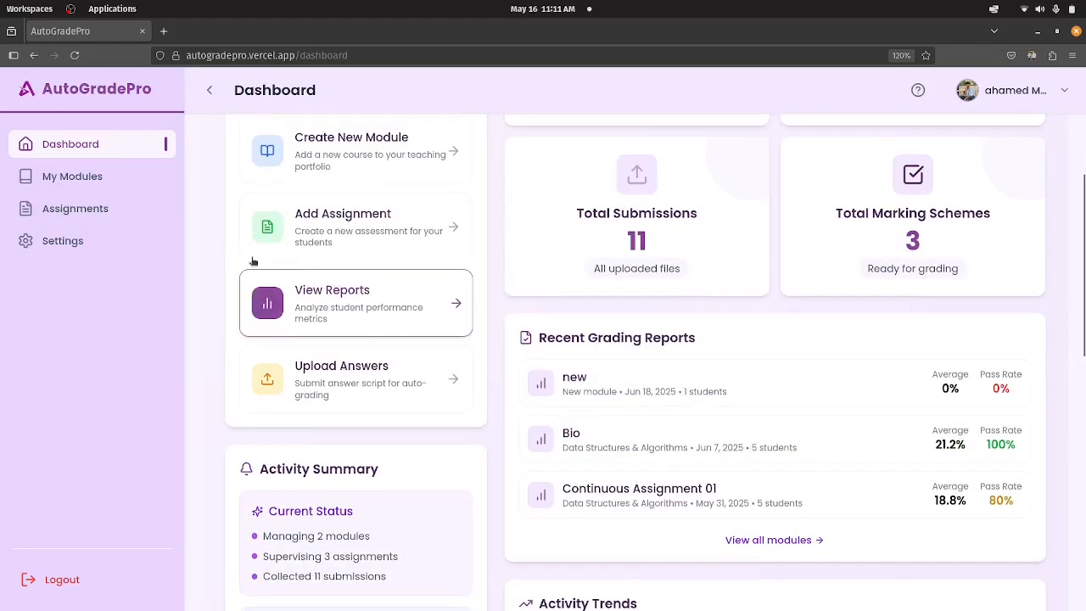
Start a new module from the modules management page and enter "HIstory" as the module name.
click(95, 190)
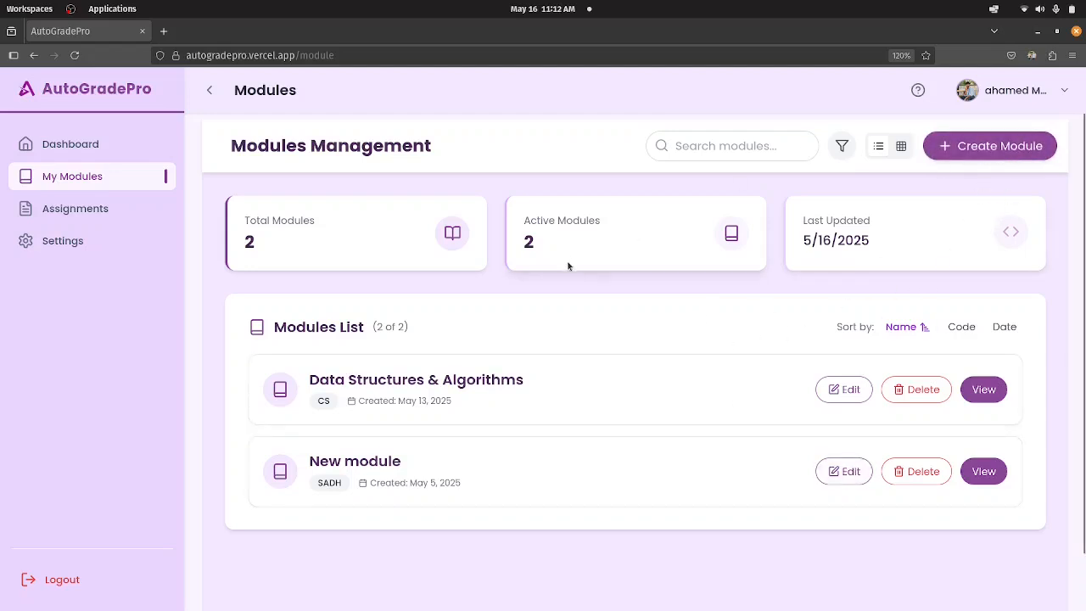
click(986, 156)
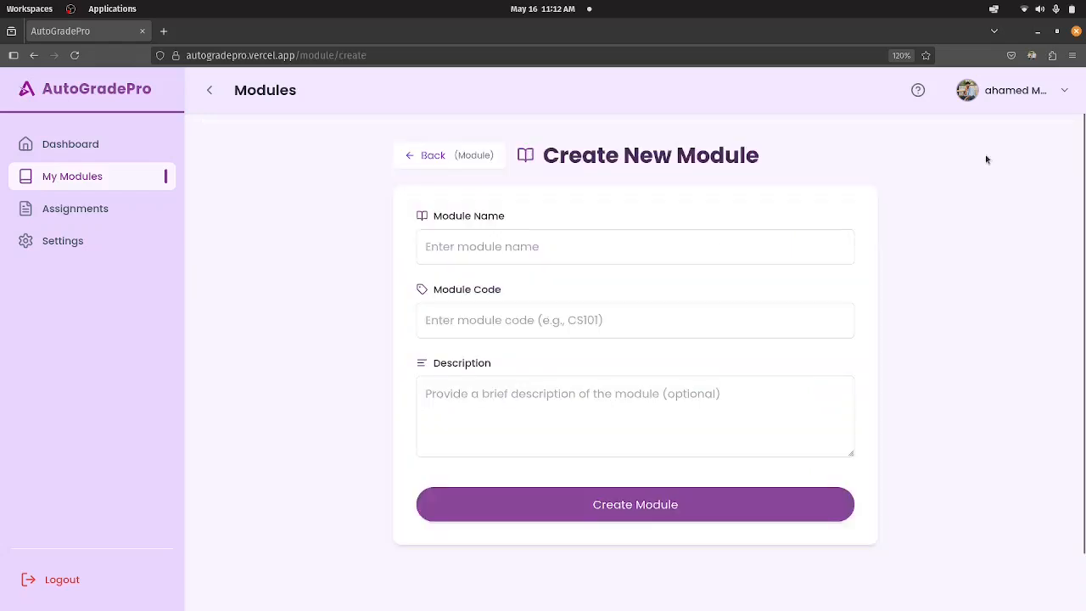
click(521, 262)
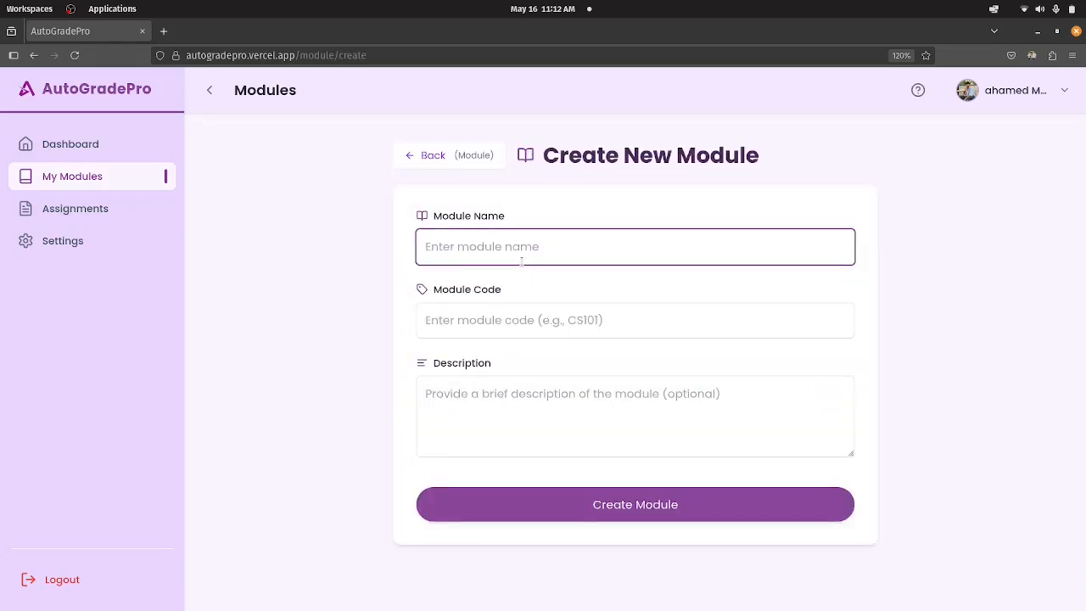
text(D)
key(BackSpace)
text(D)
key(BackSpace)
text(HIs)
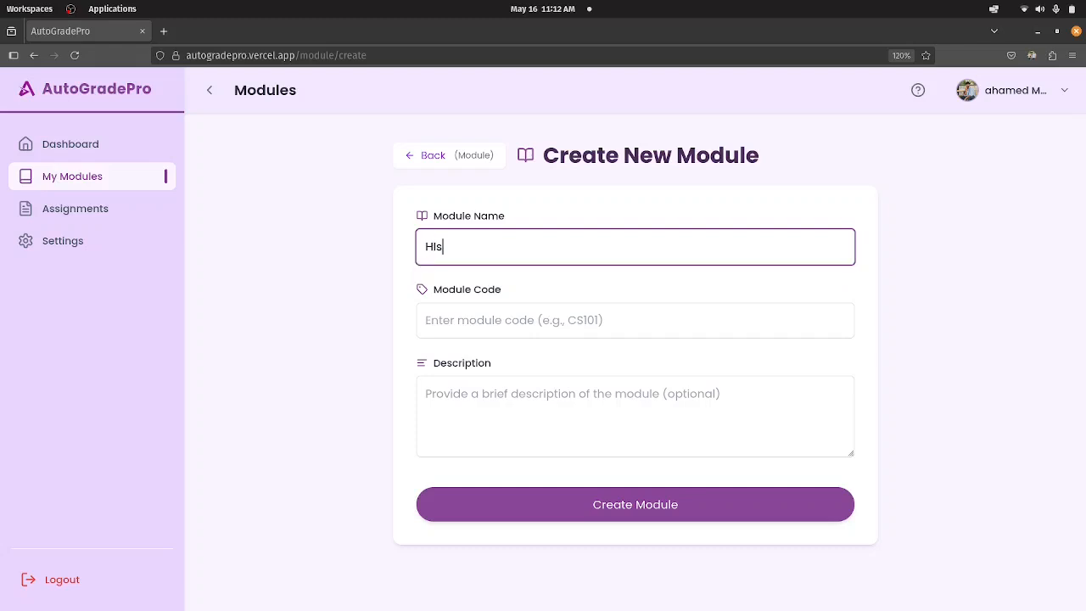
text(tory)
Set the module code to HS3444, create the module without a description, and check its entry in the modules list.
click(527, 307)
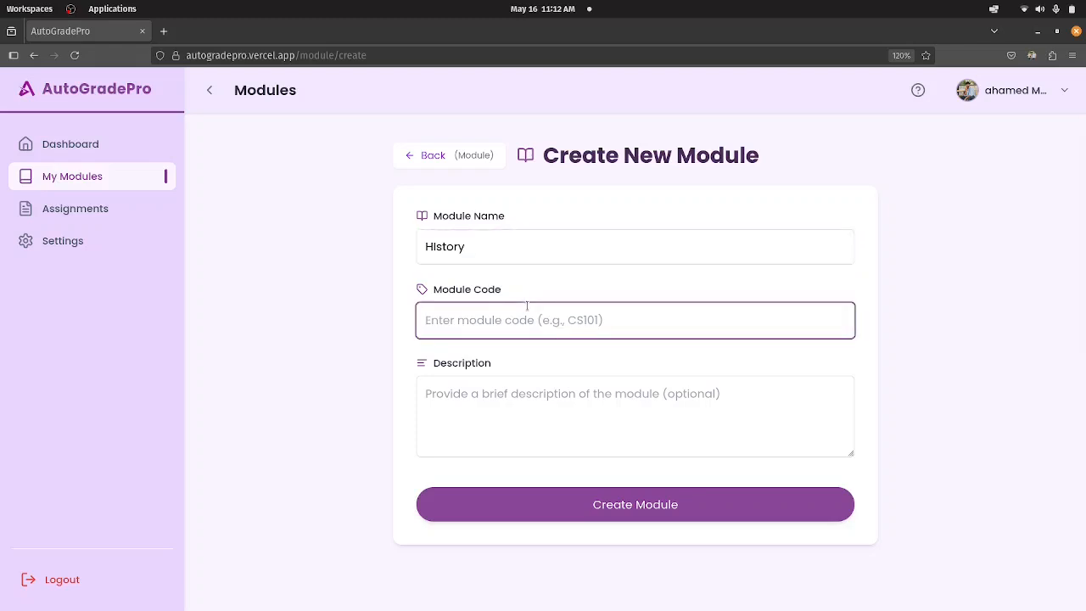
text(R)
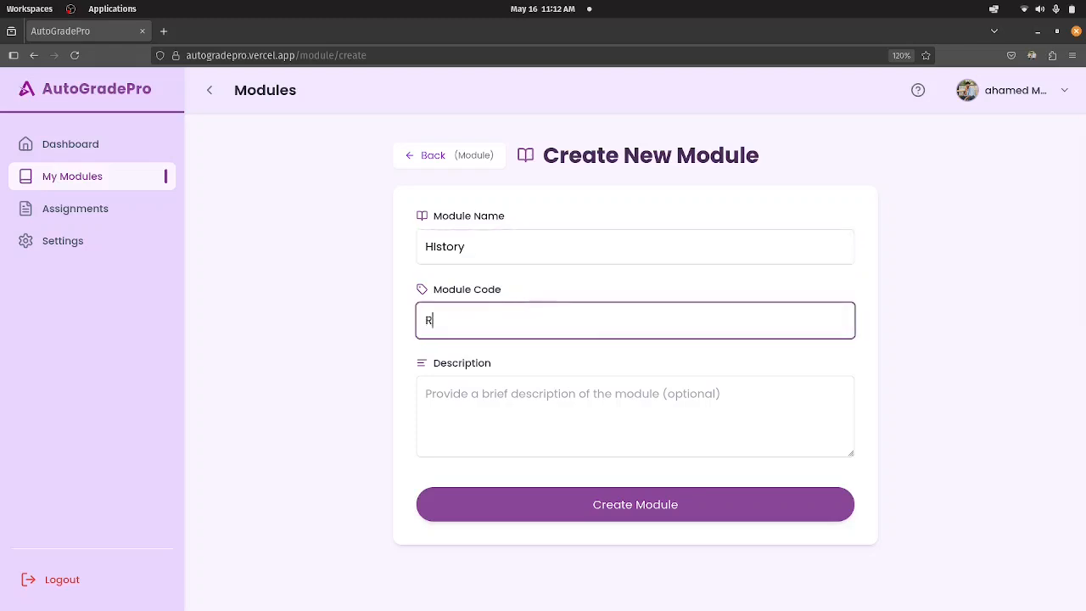
key(BackSpace)
text(HS)
text(#$$#)
key(BackSpace)
key(BackSpace)
key(BackSpace)
key(BackSpace)
text(3444)
key(Tab)
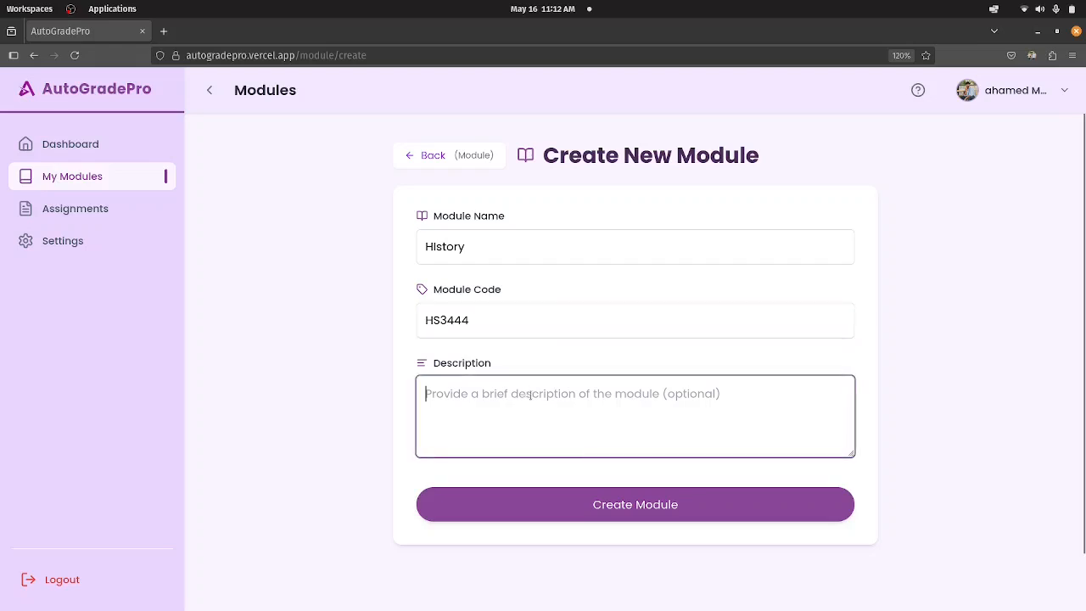
click(633, 505)
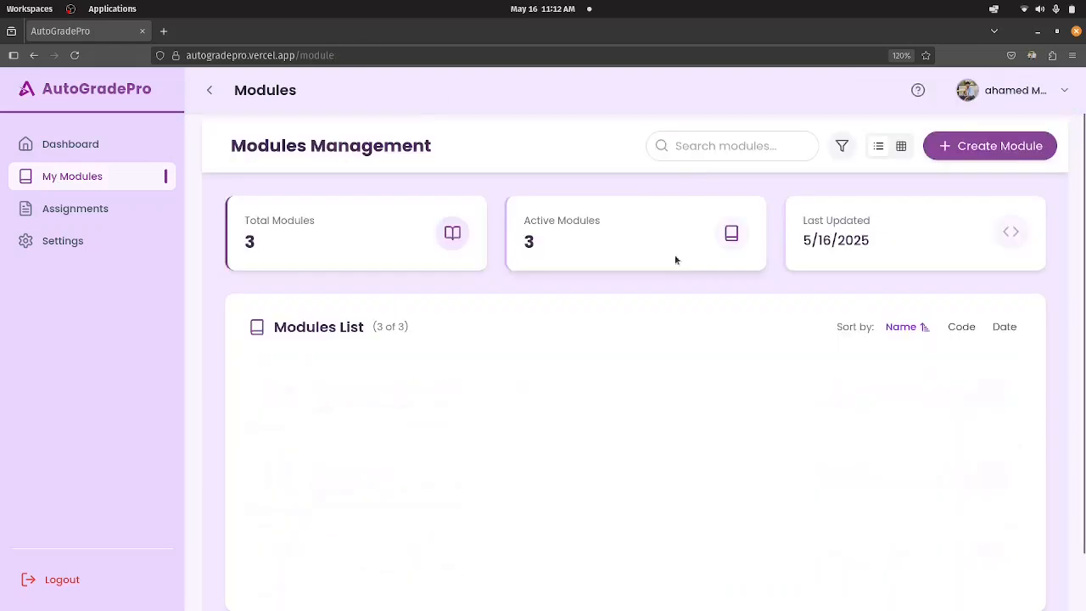
scroll(668, 442, down, 1)
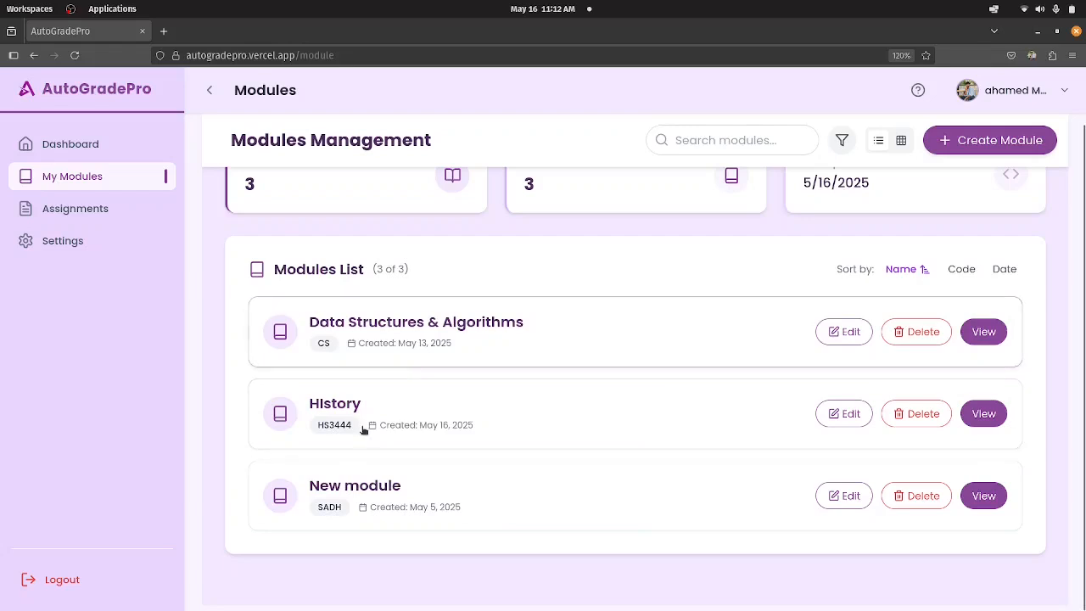
scroll(437, 422, up, 1)
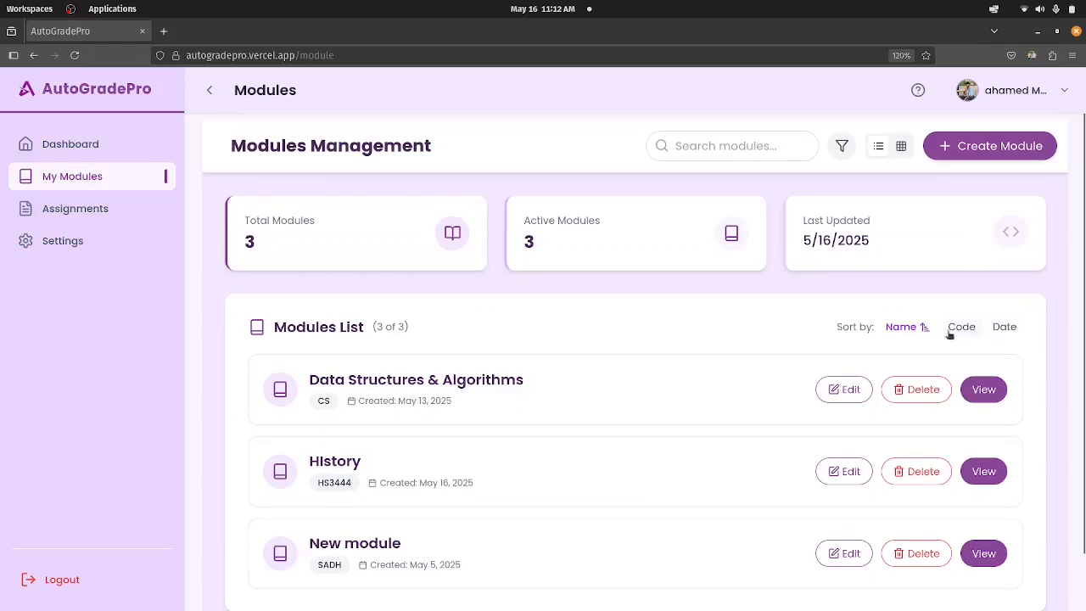
Sort the modules list by name, code and date in turn, reversing the sort direction of each.
click(916, 330)
scroll(912, 342, down, 1)
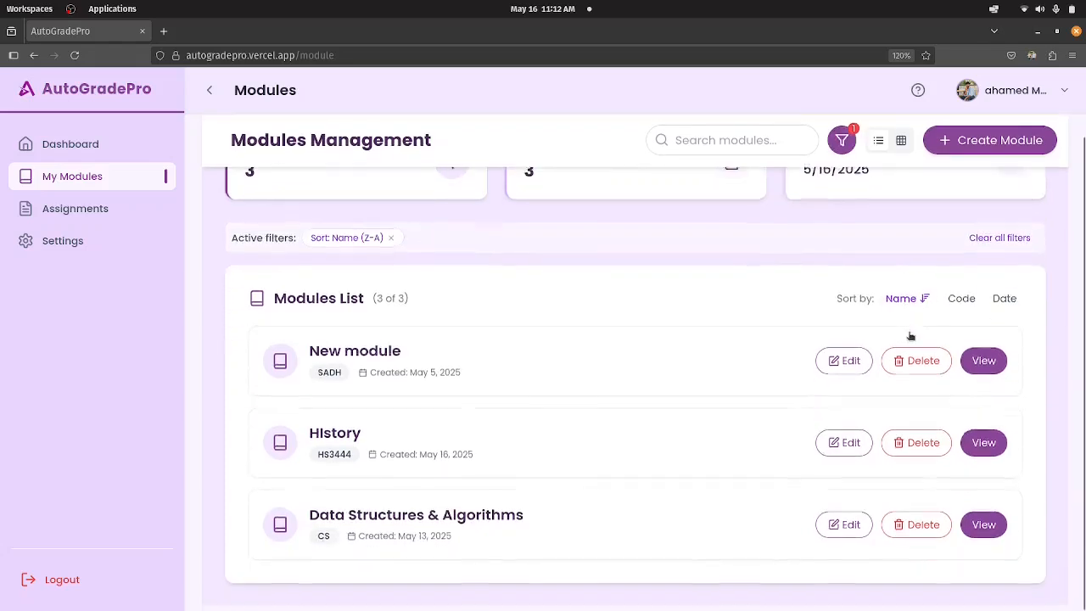
click(915, 304)
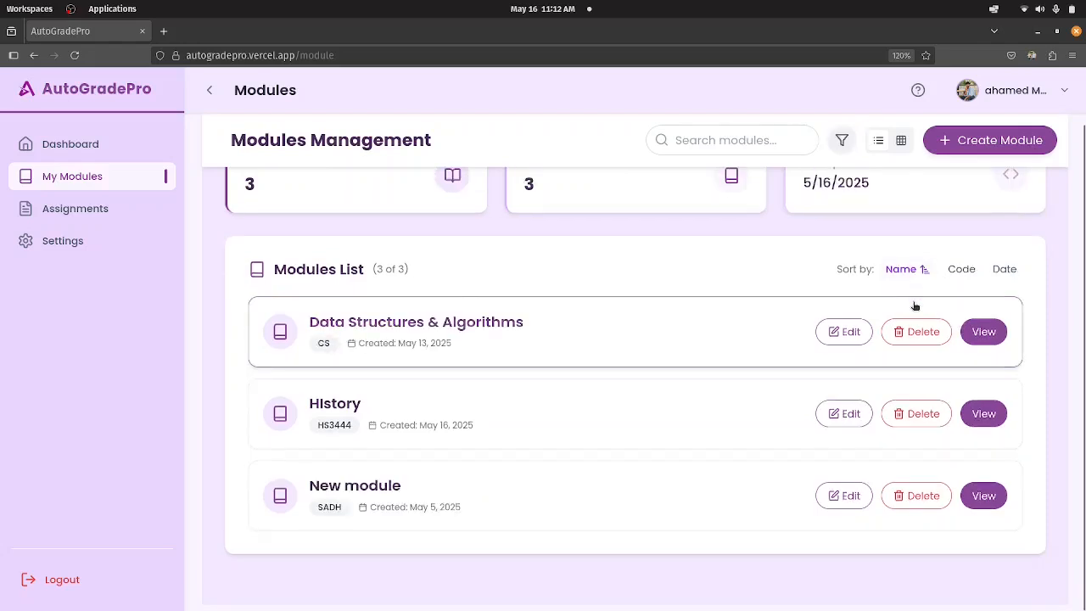
click(955, 266)
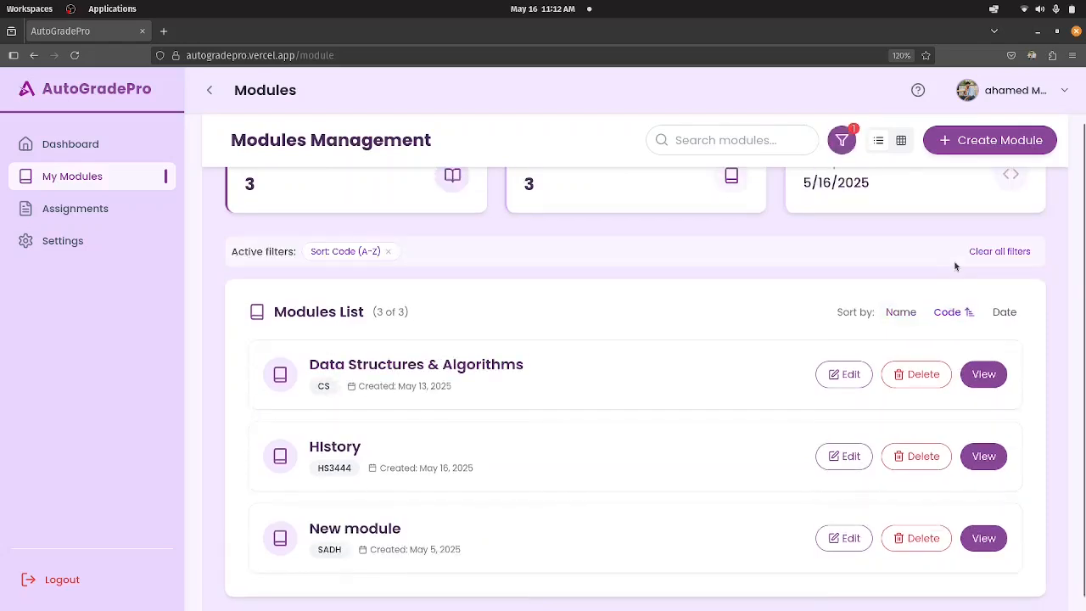
click(956, 313)
click(1003, 313)
click(1007, 313)
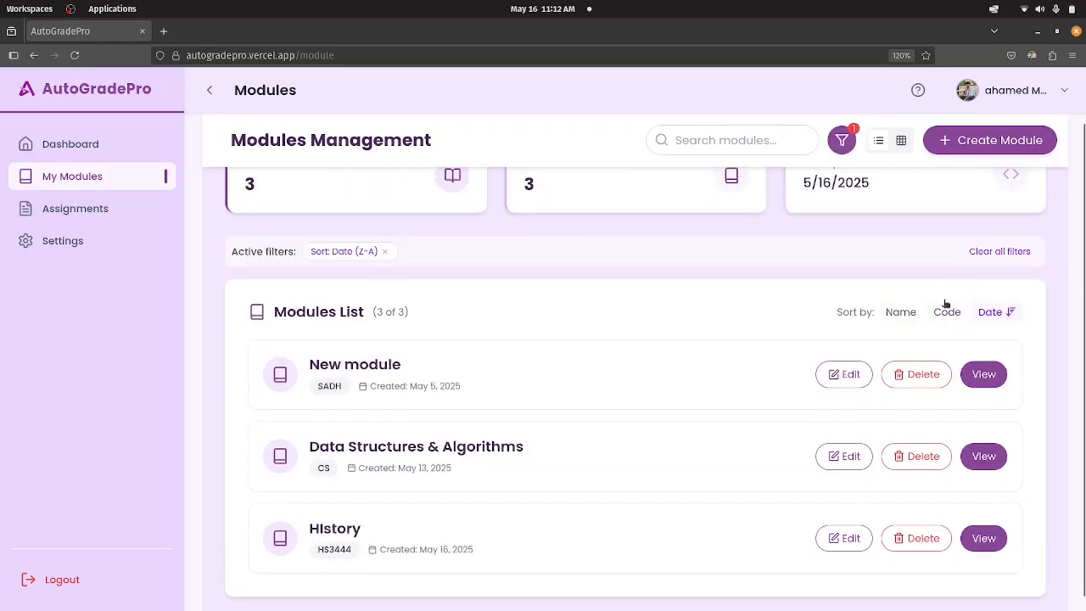
Review the module sort and filter options and reset all of them.
scroll(691, 250, up, 1)
click(841, 148)
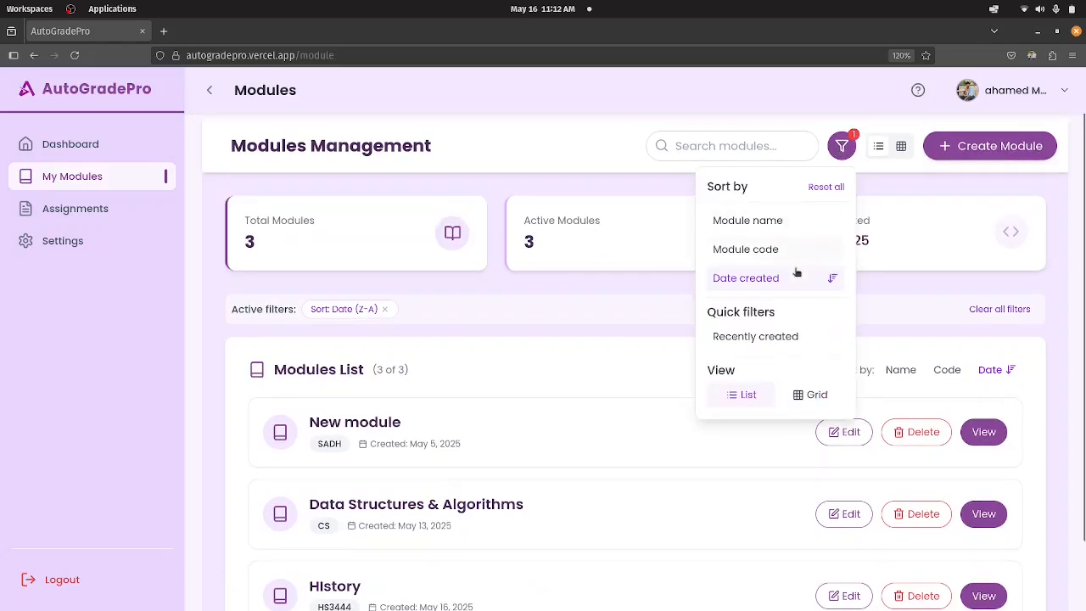
click(823, 190)
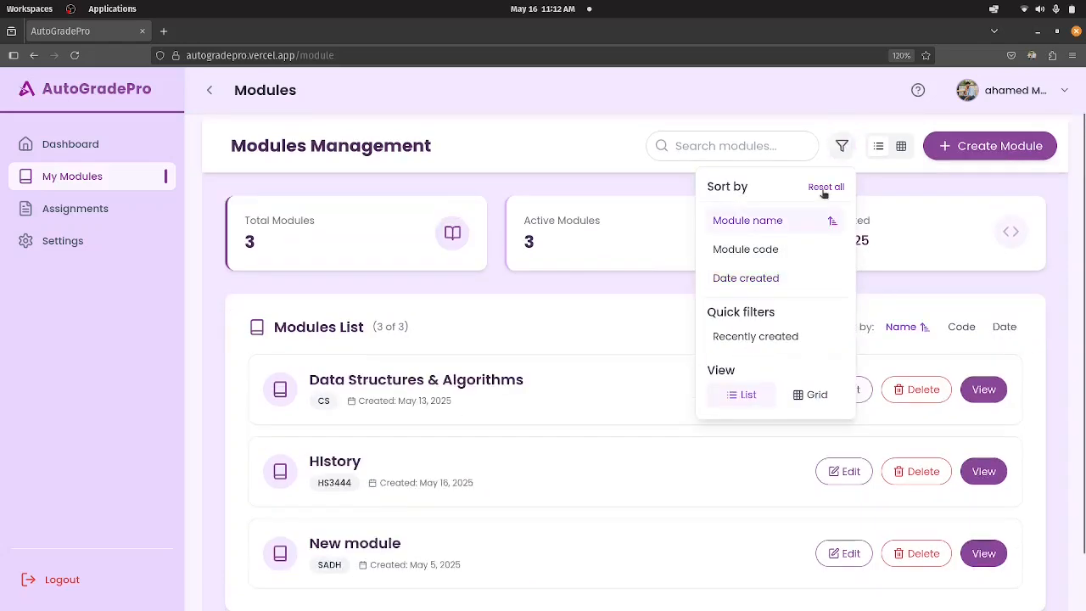
Switch the modules list to the grid layout, close the filter options, and return to the list layout.
click(901, 148)
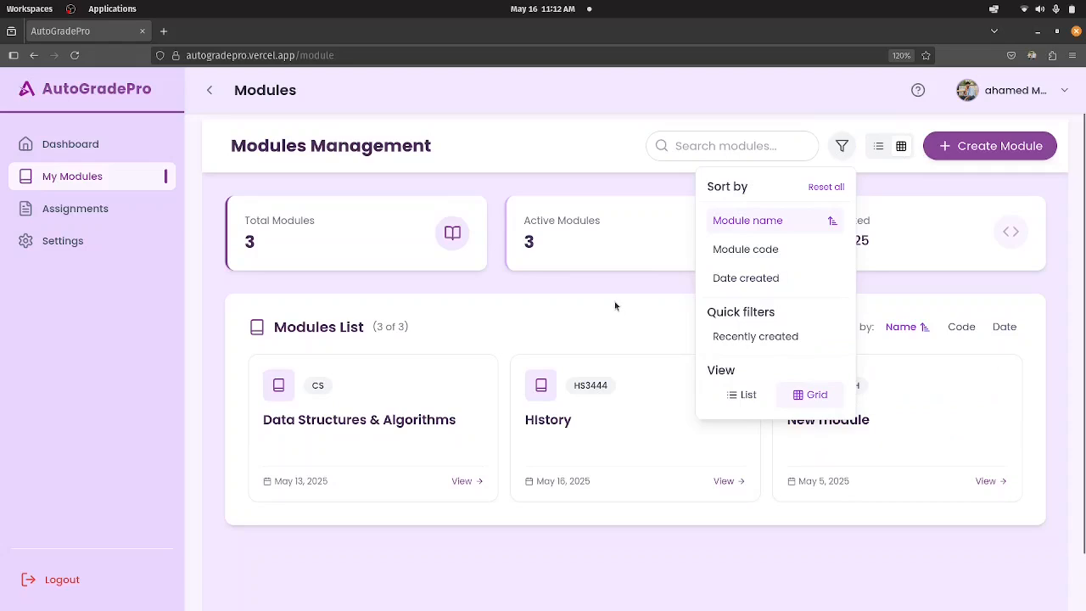
click(841, 148)
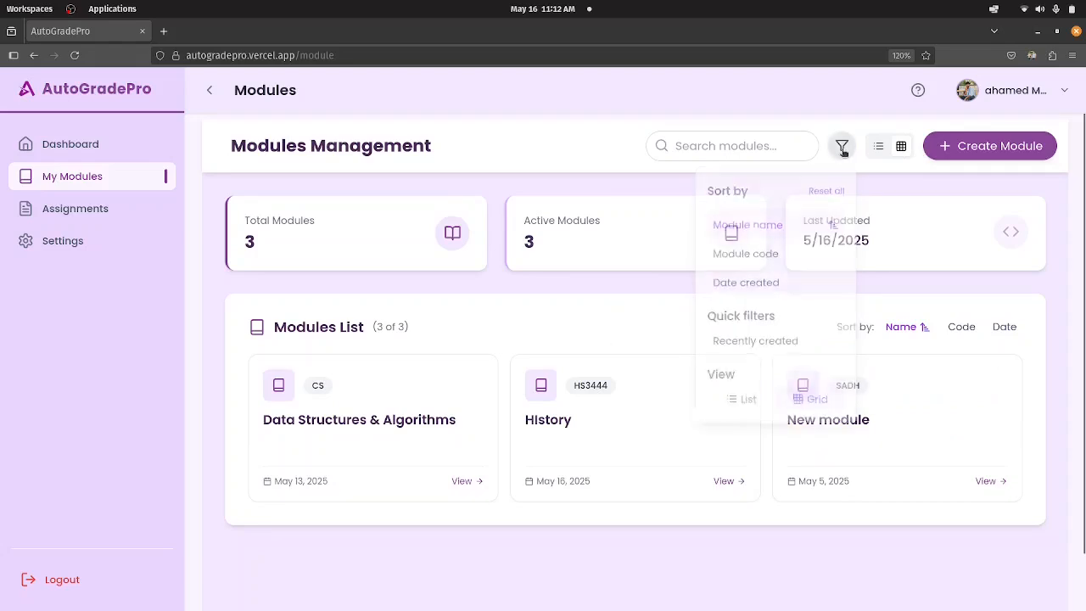
scroll(498, 466, down, 1)
scroll(846, 344, up, 1)
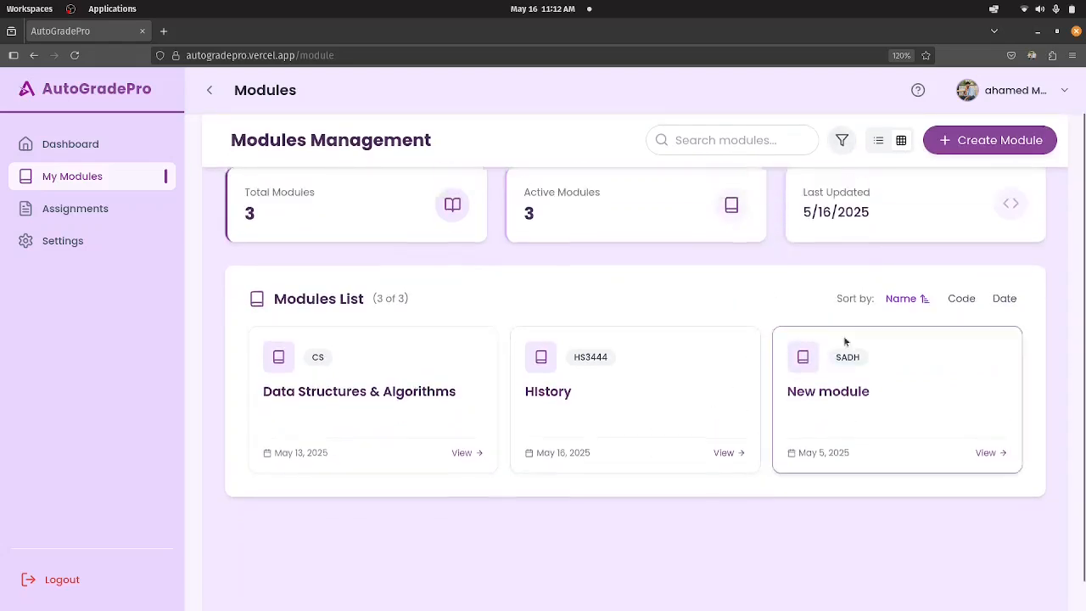
click(879, 146)
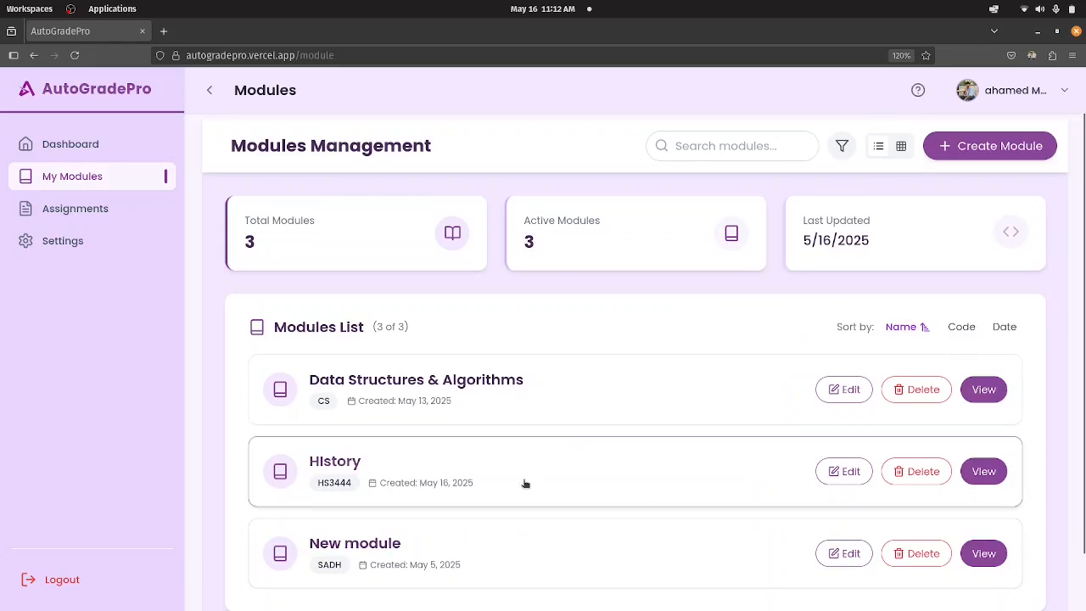
Search the modules for "new" and clear the search text.
click(754, 149)
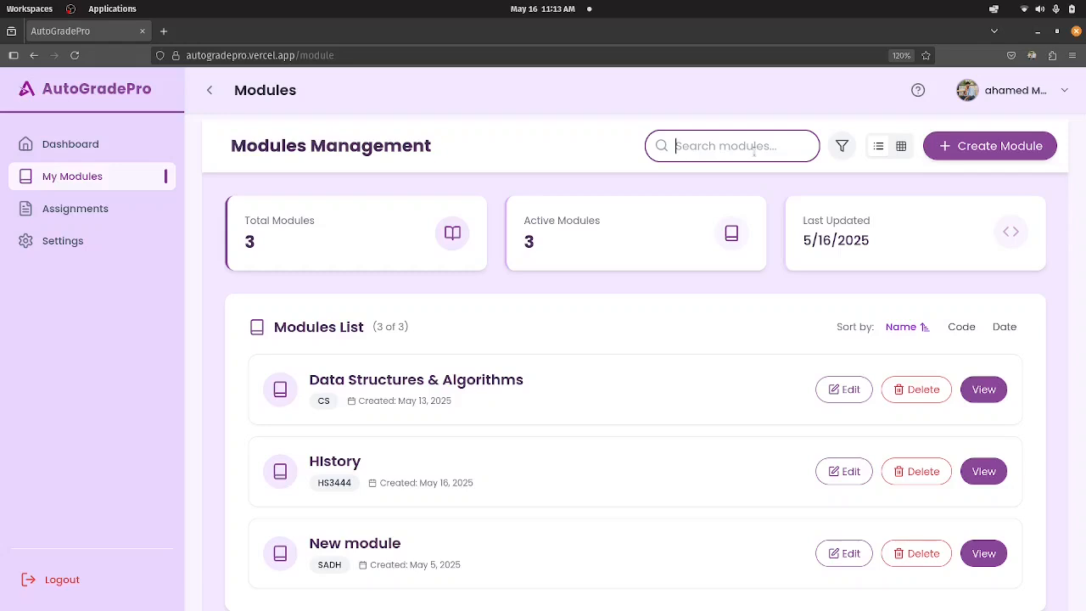
text(new)
key(BackSpace)
key(BackSpace)
key(BackSpace)
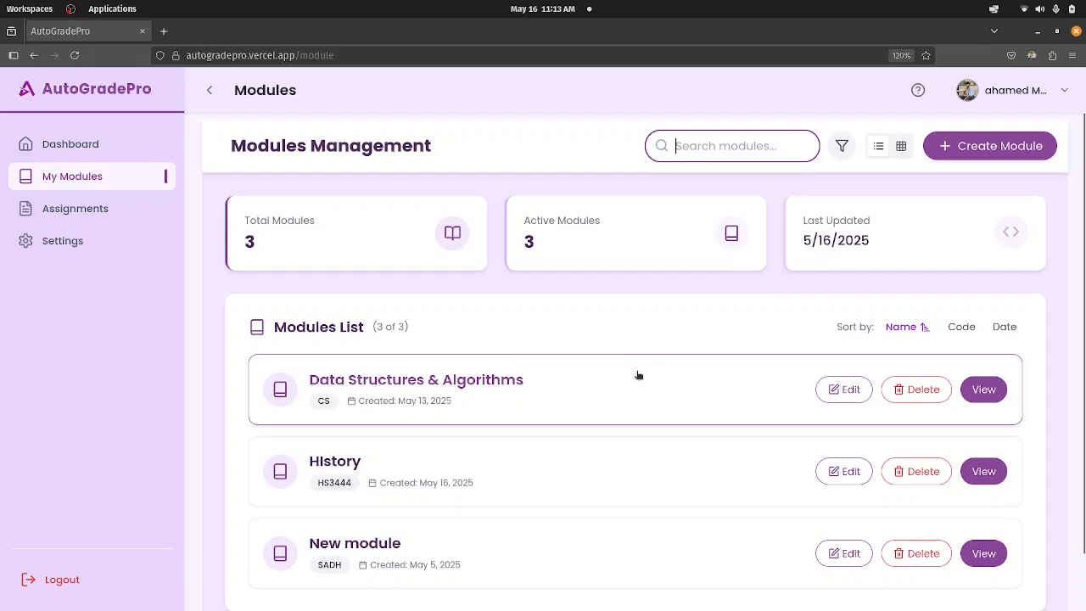
Open the Data Structures & Algorithms module from the modules list.
scroll(636, 374, down, 2)
scroll(633, 370, up, 2)
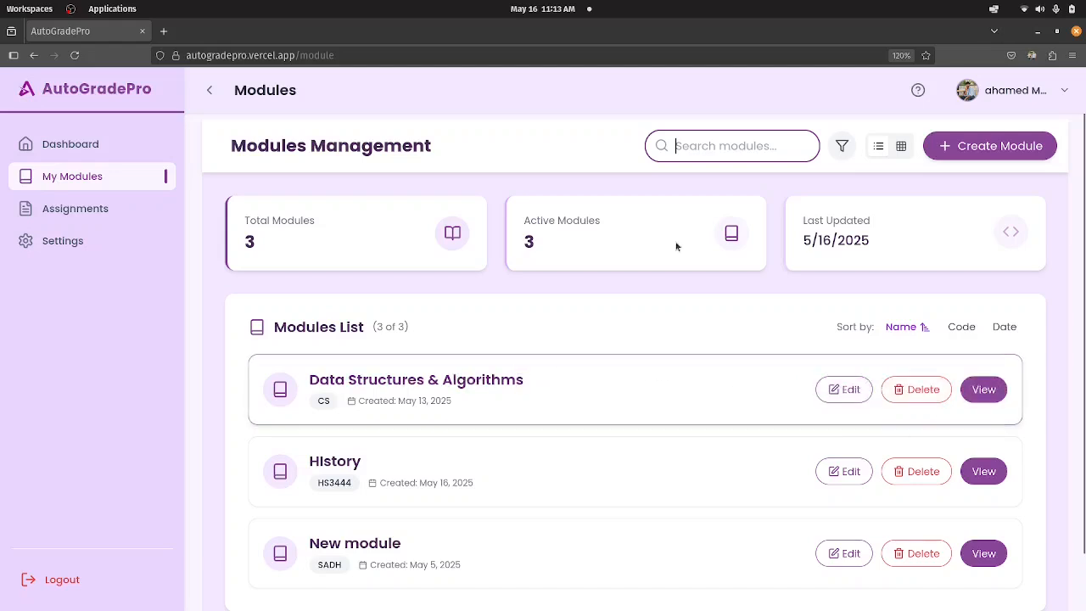
click(504, 391)
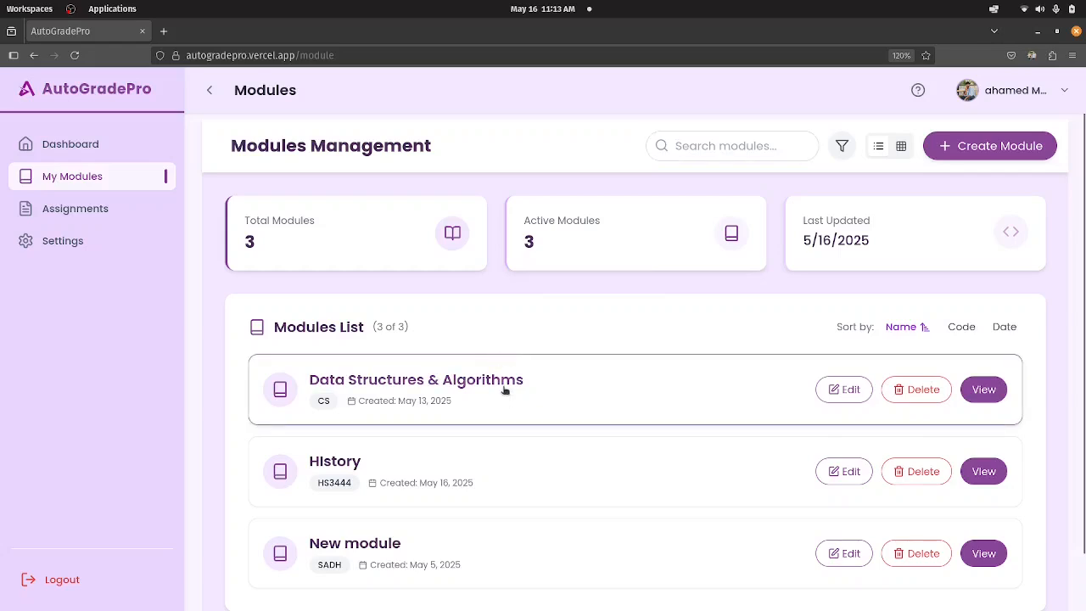
click(503, 390)
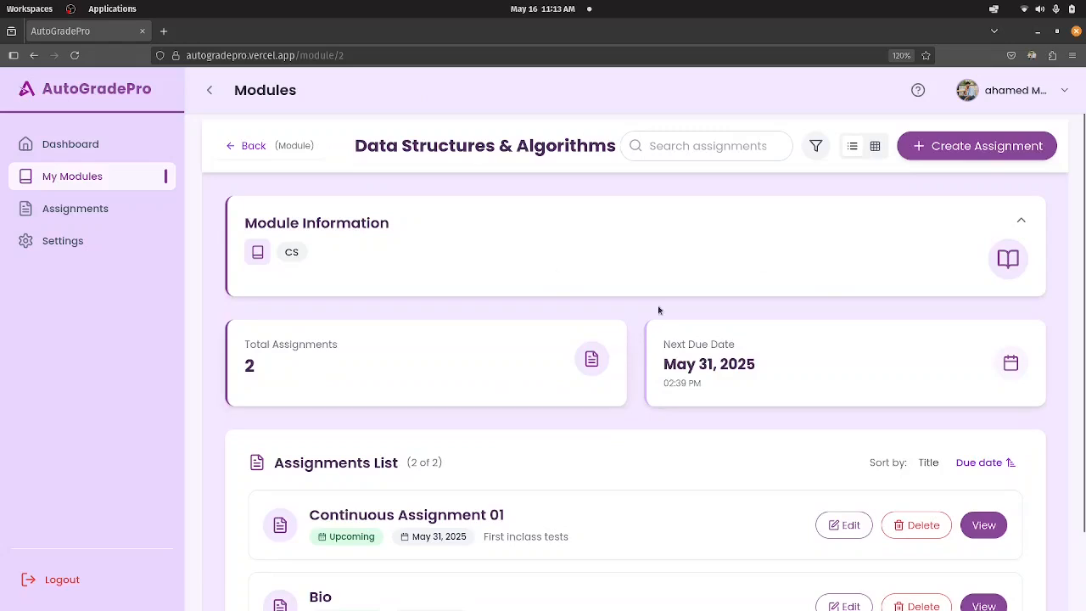
Examine the module's information, assignment total, next due date and list of assignments.
scroll(601, 352, down, 2)
scroll(555, 361, up, 2)
scroll(626, 305, down, 2)
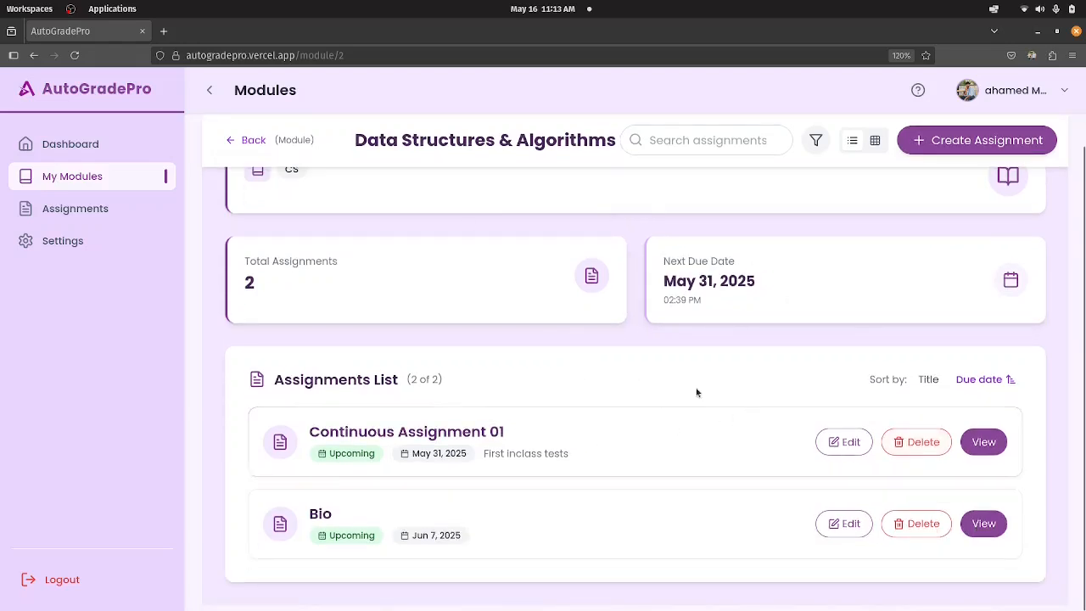
scroll(469, 411, up, 2)
scroll(473, 407, down, 2)
scroll(526, 424, up, 1)
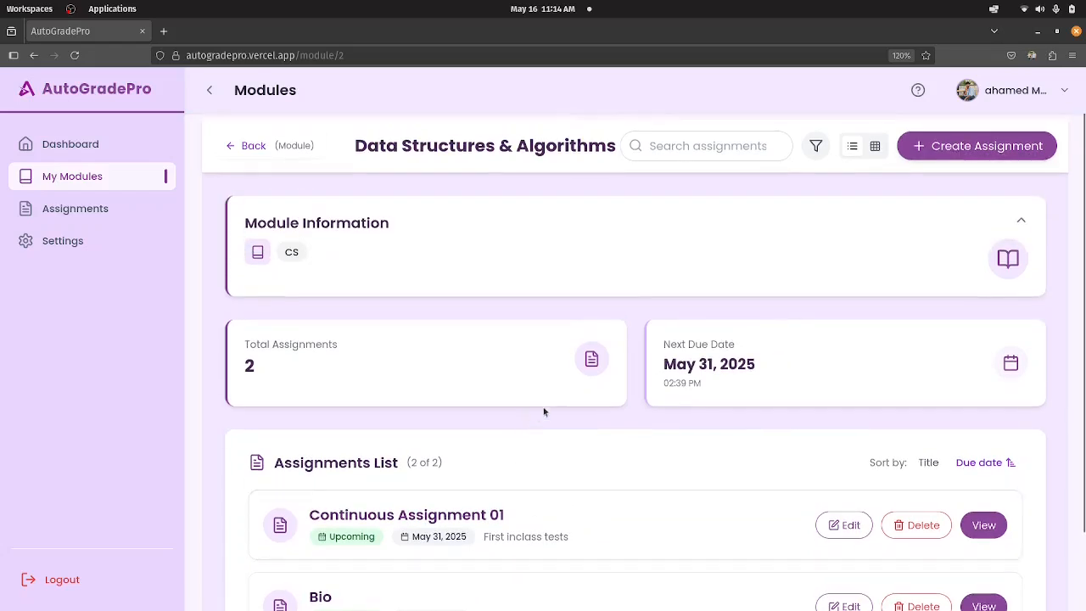
scroll(591, 374, down, 1)
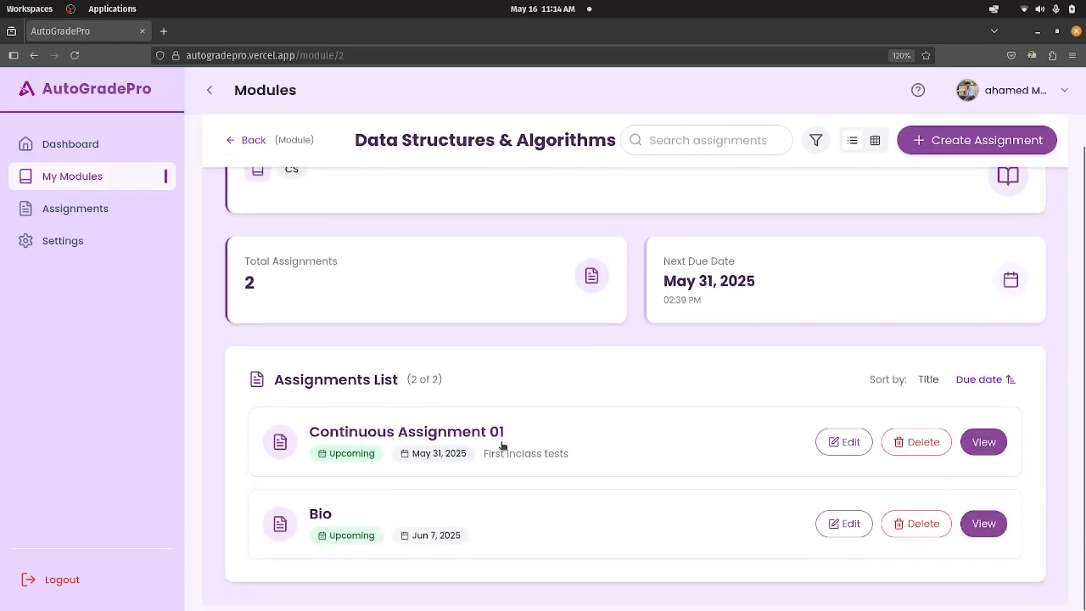
scroll(574, 433, up, 1)
scroll(575, 432, down, 1)
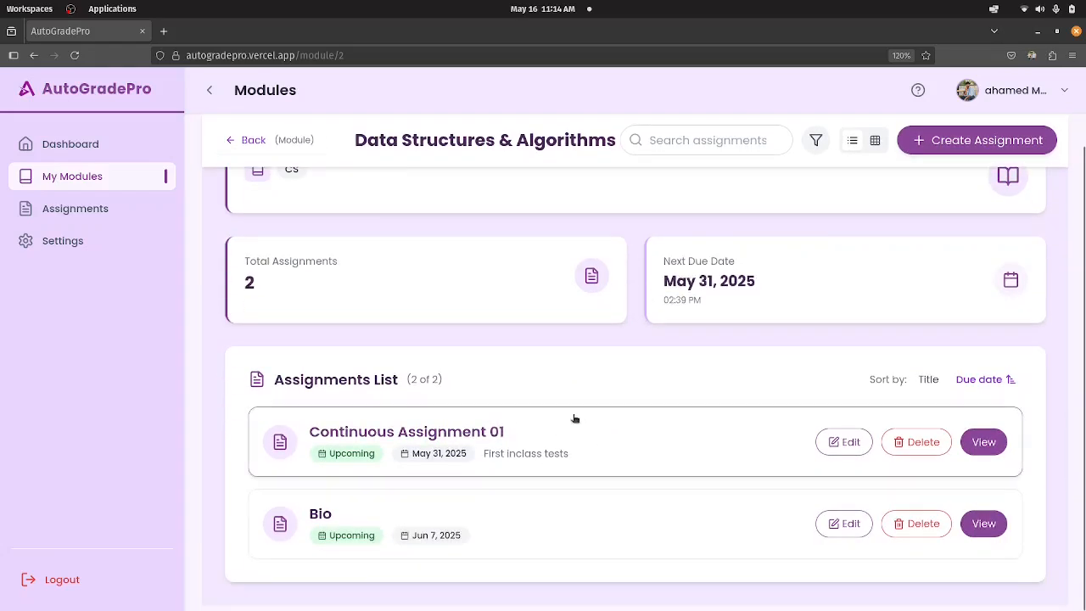
scroll(692, 461, up, 1)
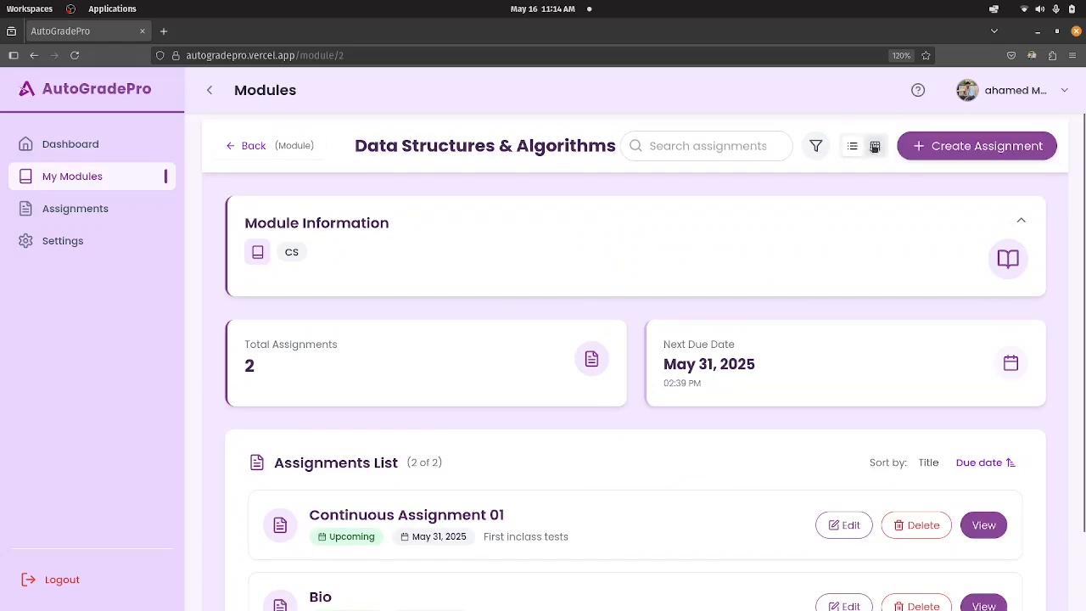
Sort the module's assignments by title from A to Z and open Continuous Assignment 01.
scroll(933, 475, down, 2)
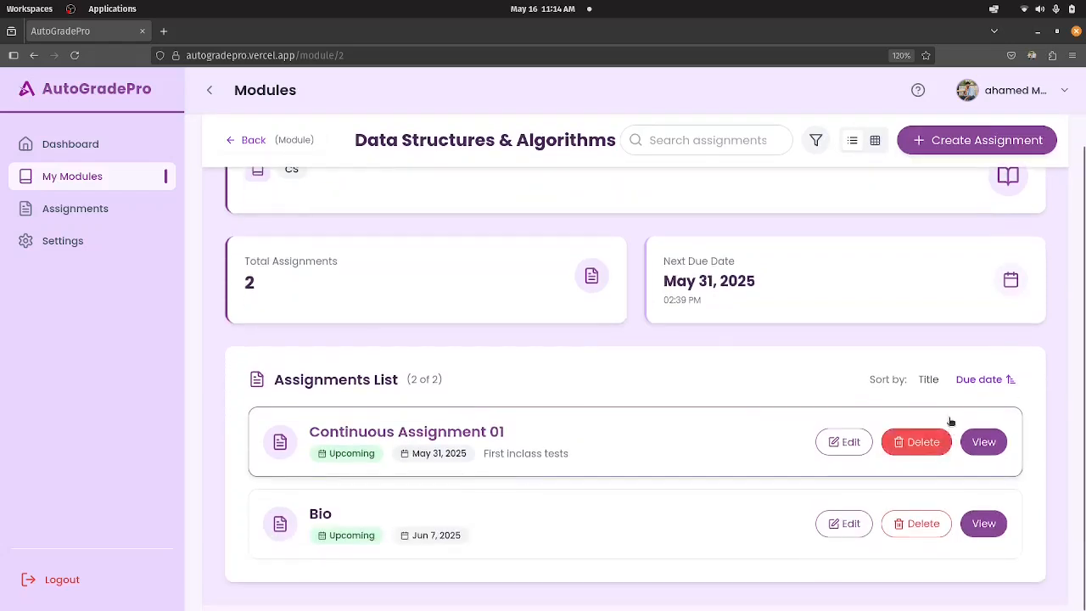
click(929, 379)
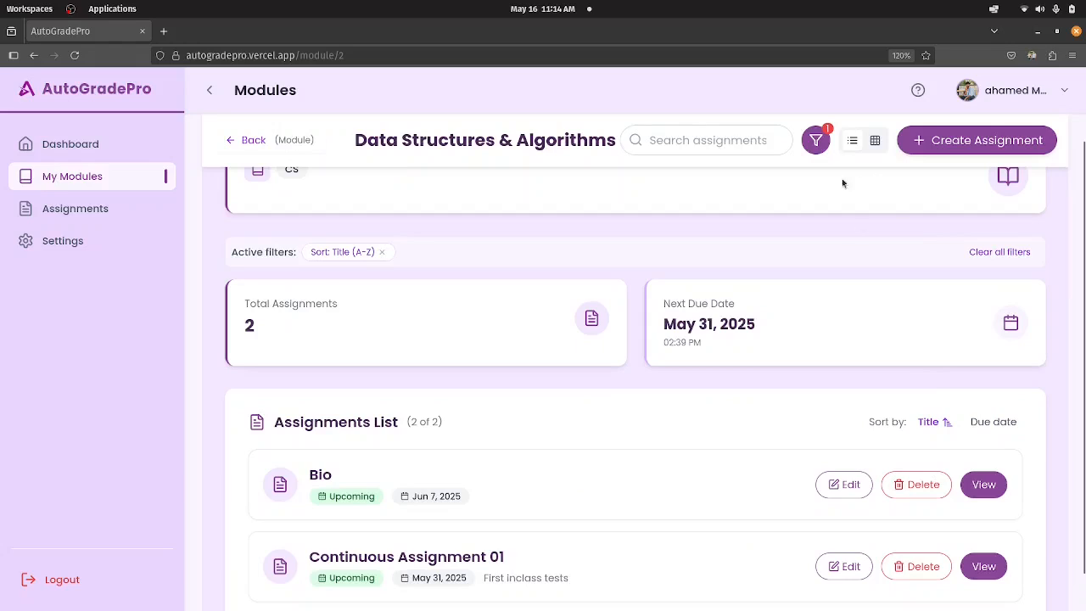
scroll(573, 425, down, 1)
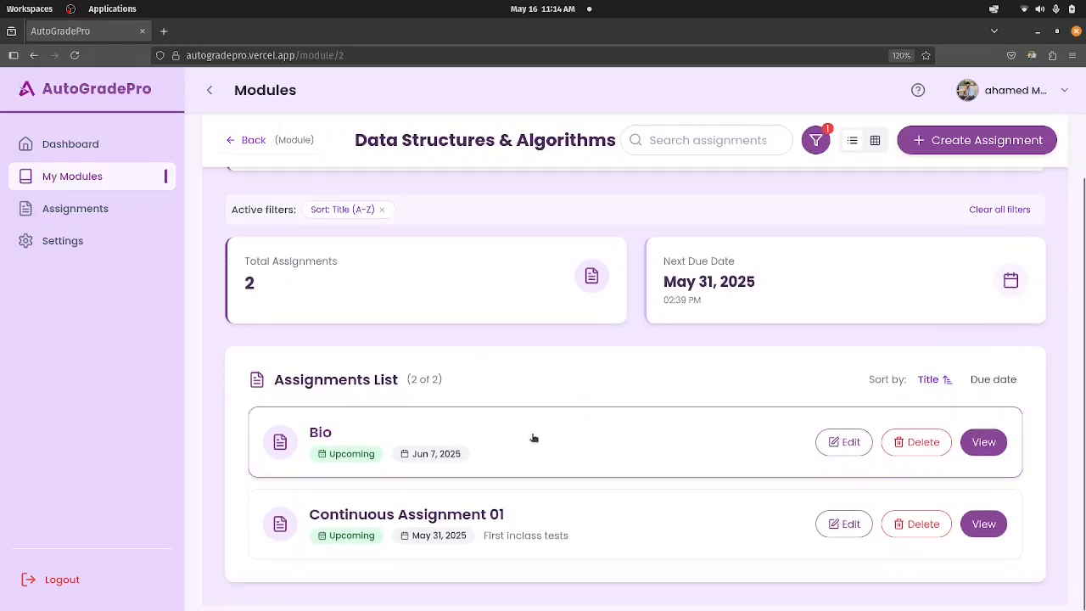
scroll(640, 281, up, 3)
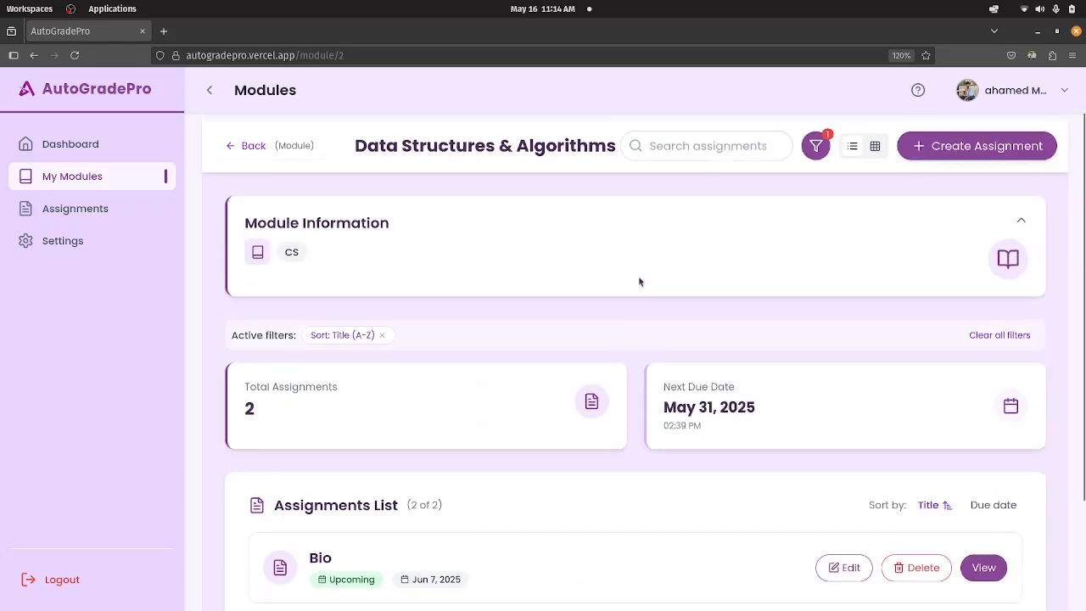
scroll(628, 286, down, 3)
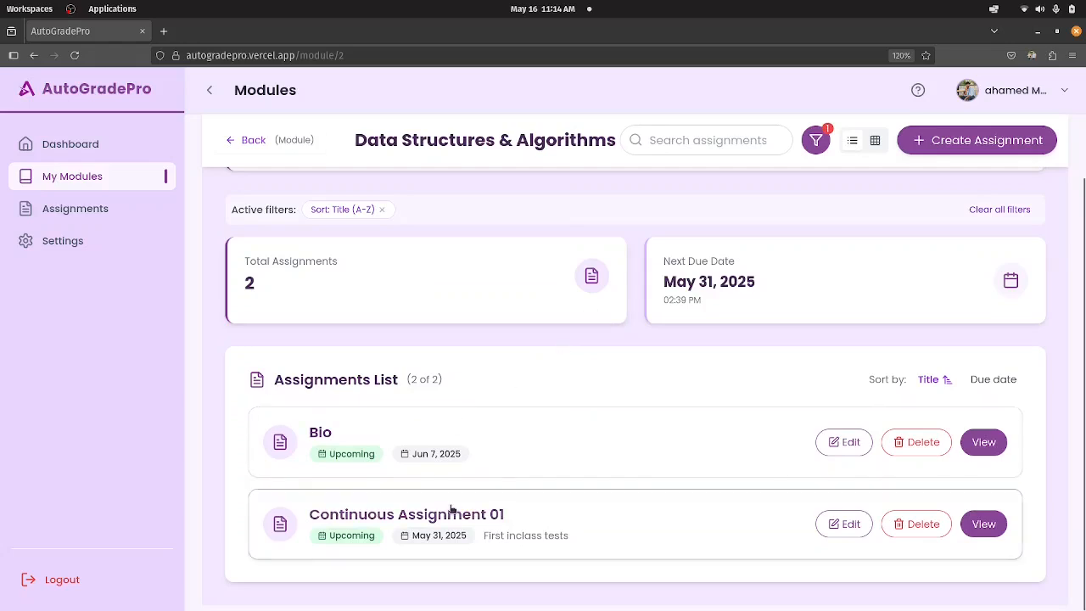
click(452, 510)
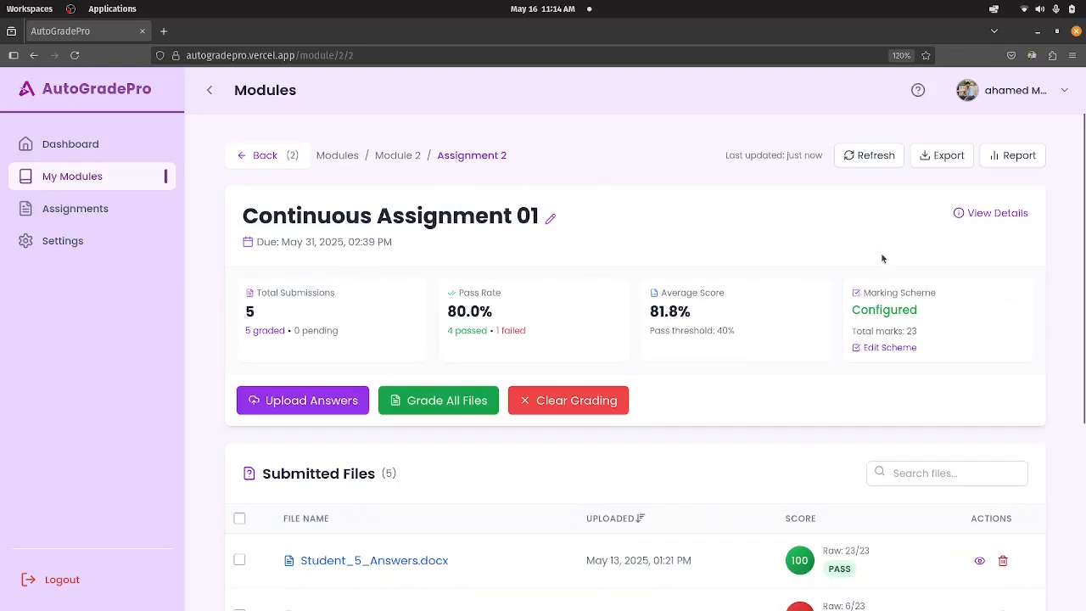
Examine the assignment's submission statistics, pass rate, average score, marking scheme status and the scores of the submitted files.
scroll(885, 280, down, 5)
scroll(887, 291, up, 5)
scroll(721, 246, down, 5)
scroll(701, 242, up, 5)
scroll(480, 424, down, 3)
scroll(480, 424, up, 3)
scroll(757, 330, down, 3)
scroll(757, 331, up, 3)
scroll(479, 259, down, 1)
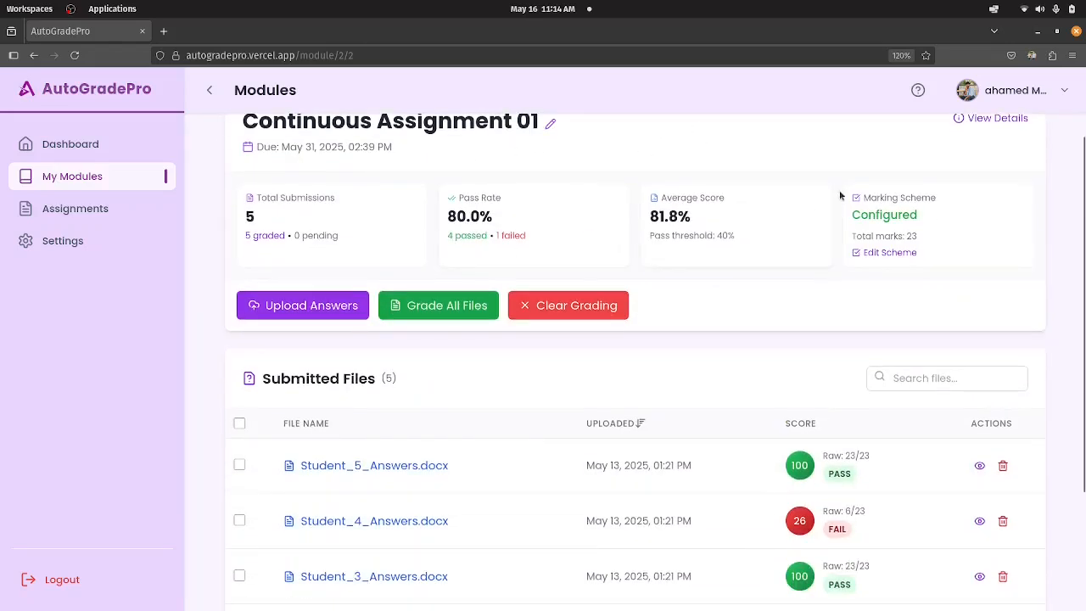
scroll(840, 195, up, 1)
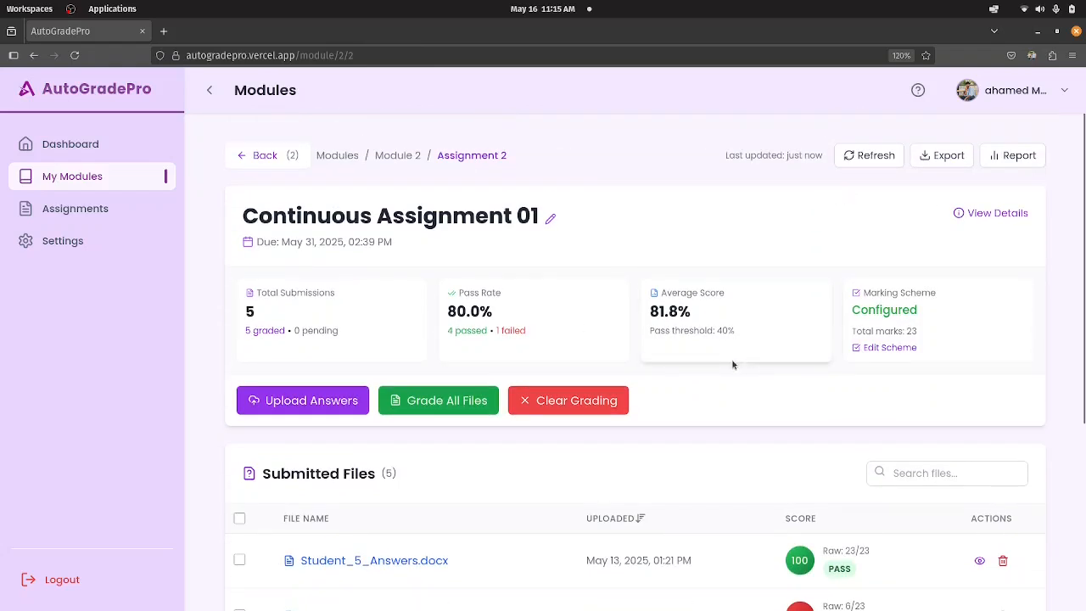
scroll(733, 365, down, 2)
scroll(715, 359, up, 1)
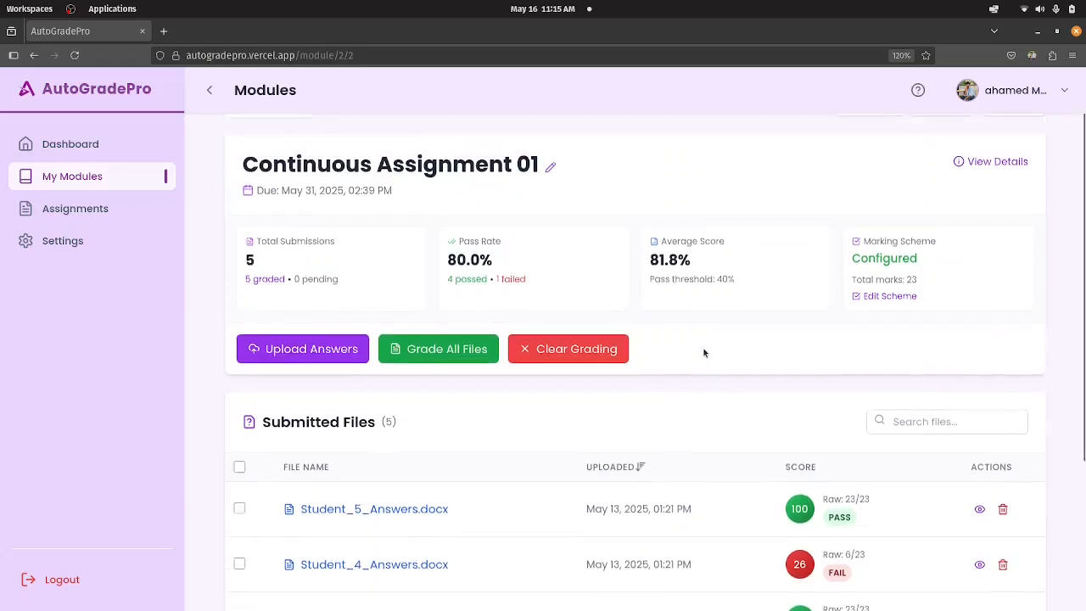
scroll(699, 346, up, 1)
scroll(695, 343, down, 2)
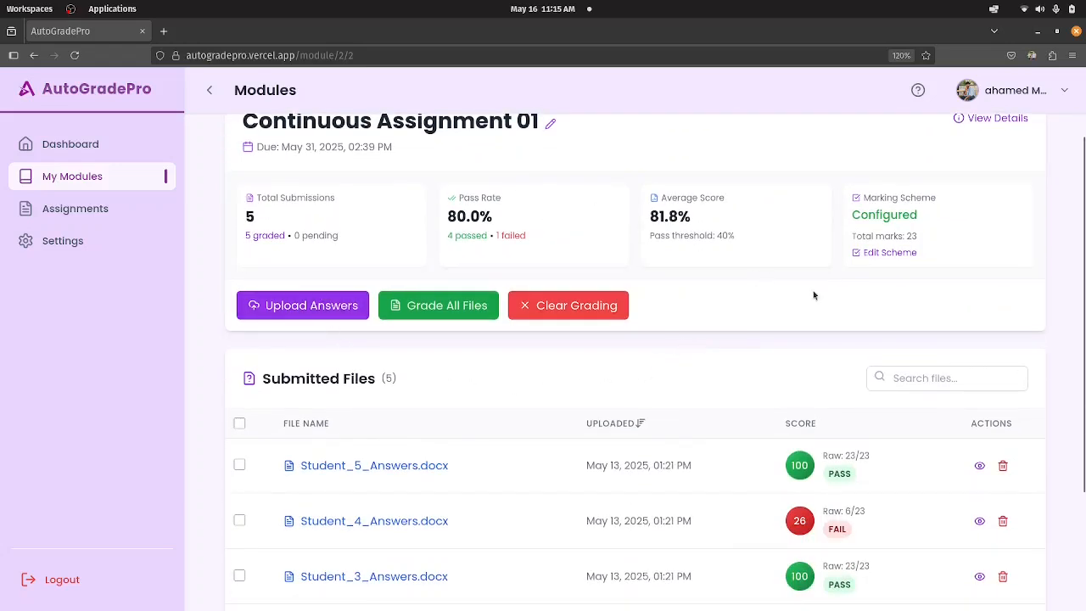
scroll(819, 289, up, 2)
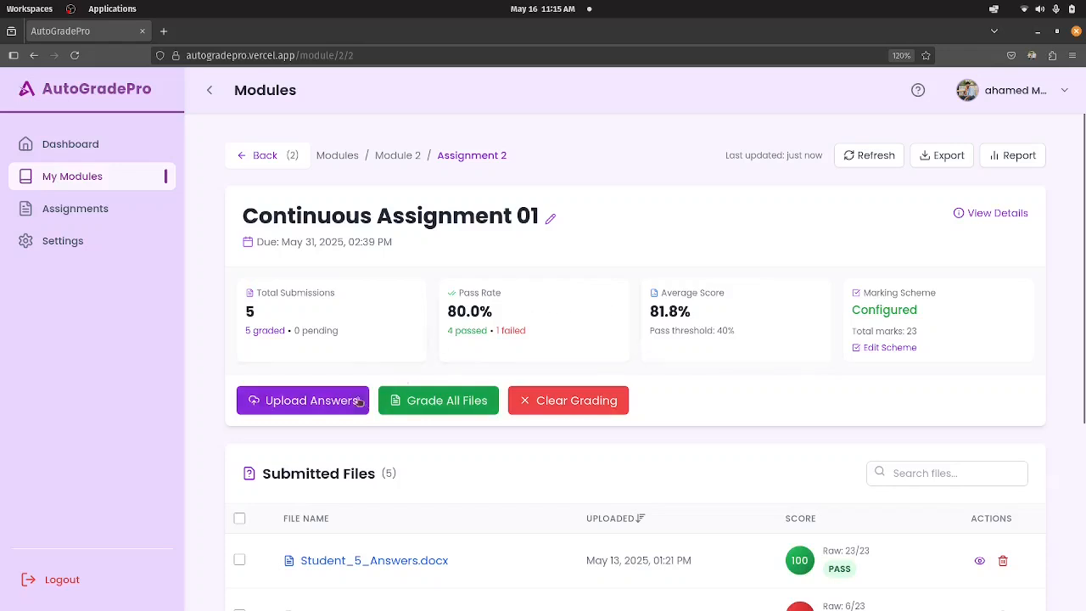
Open the student answer upload page for Continuous Assignment 01, review its instructions and open the file chooser.
click(281, 411)
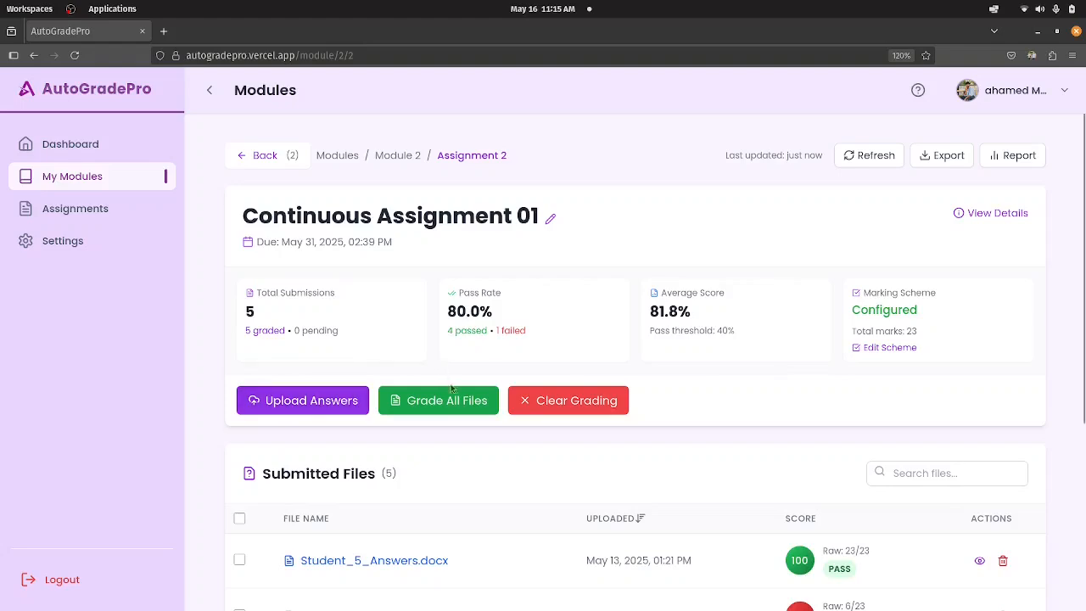
scroll(584, 341, down, 4)
scroll(584, 341, up, 2)
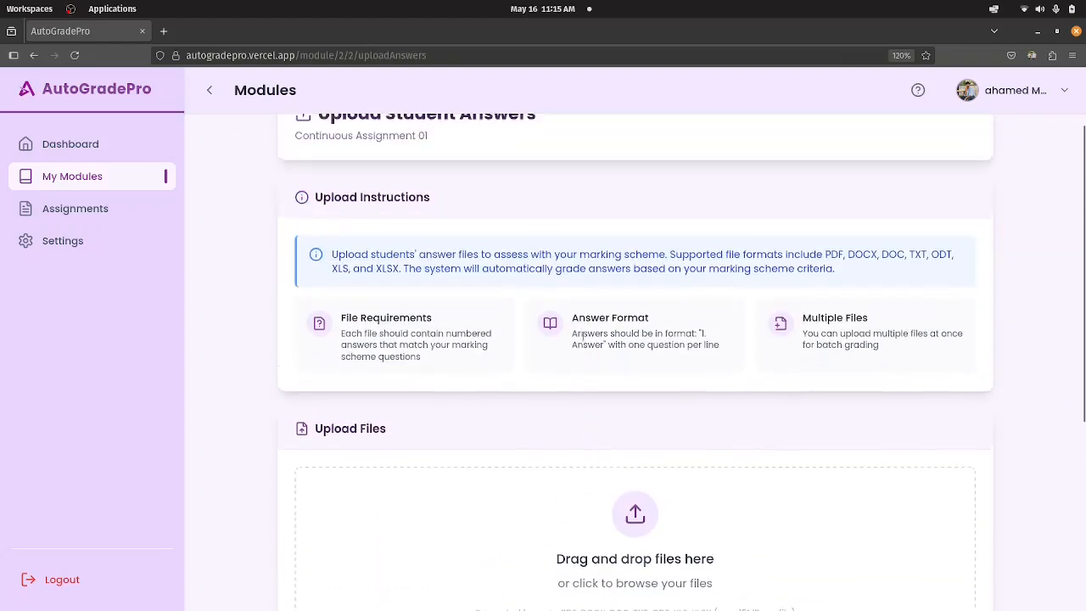
scroll(584, 342, down, 3)
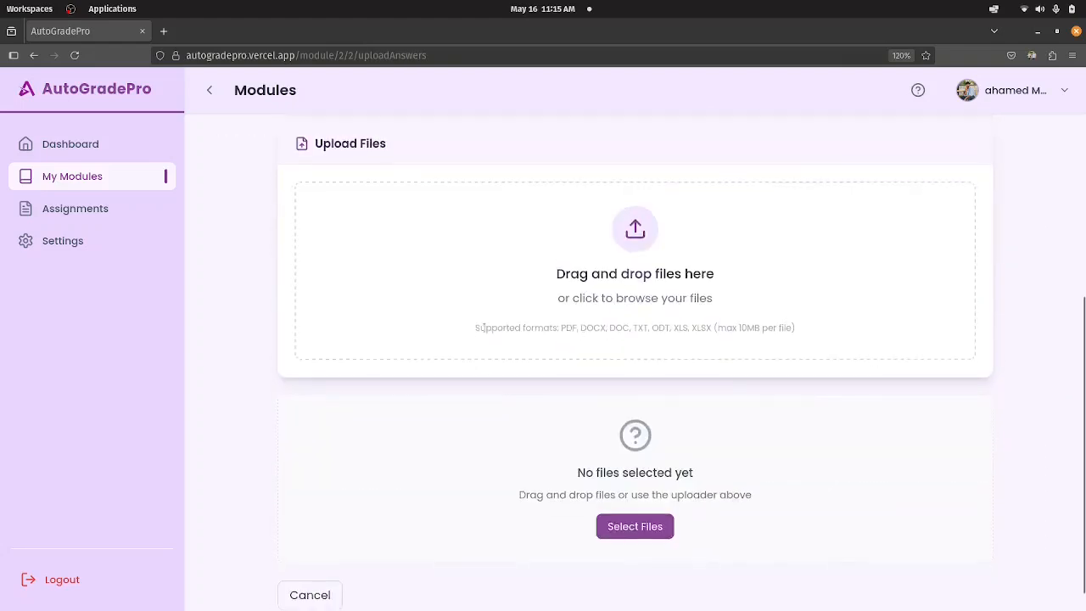
scroll(645, 495, down, 1)
click(634, 497)
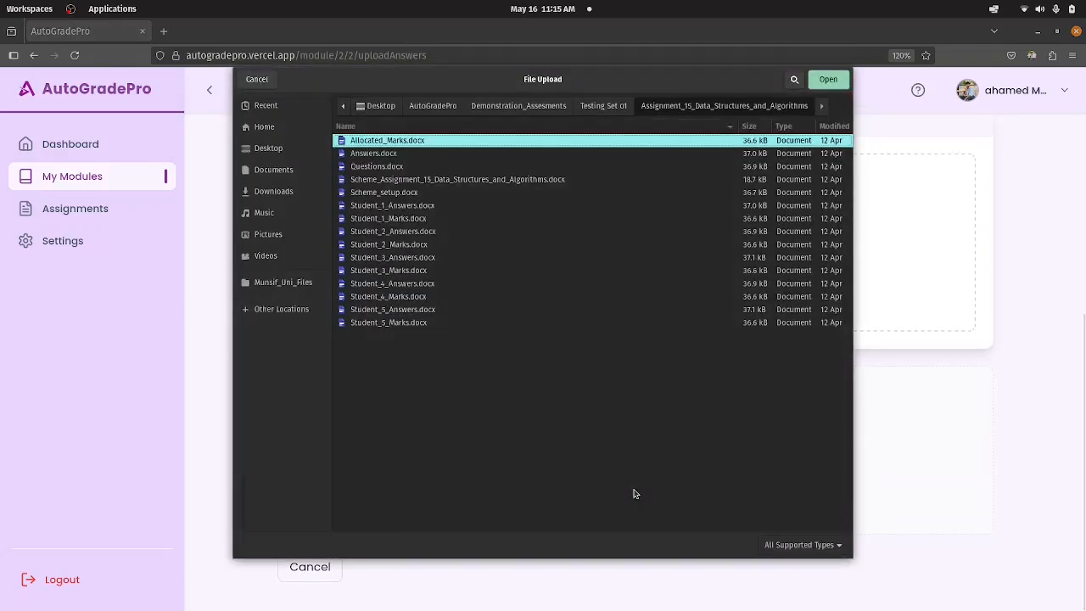
Cancel the file selection and return to the Continuous Assignment 01 page.
click(273, 81)
scroll(419, 325, up, 5)
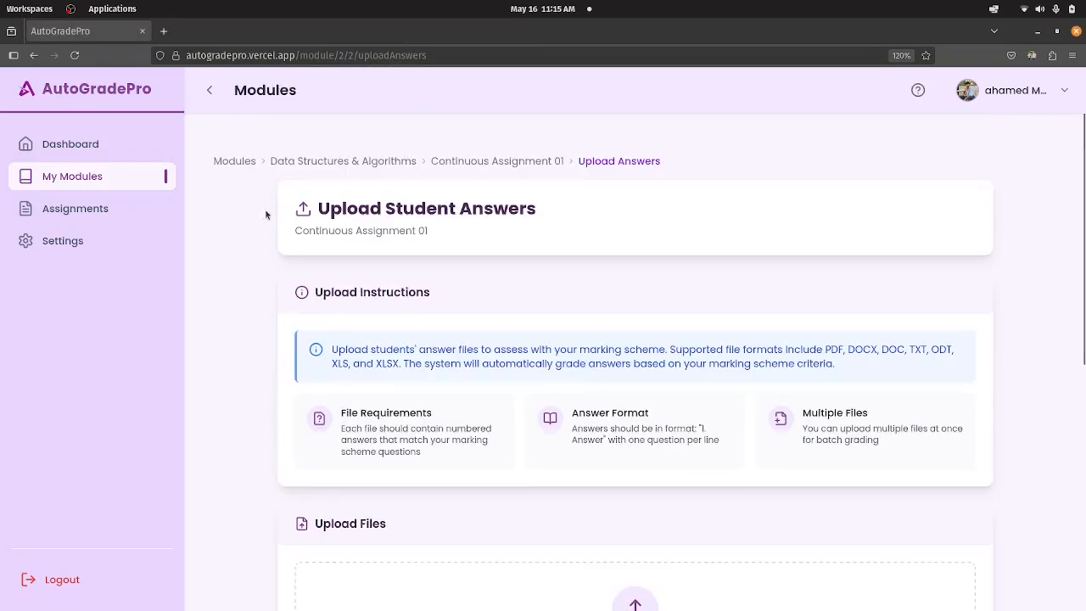
click(513, 162)
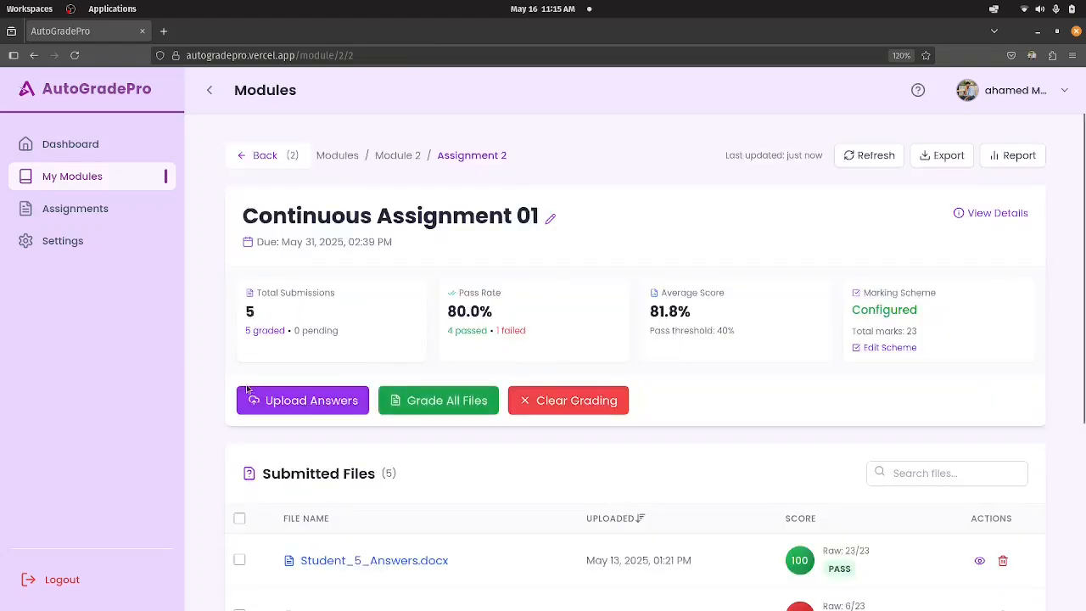
Reopen the answer upload page, read the file requirements and answer format, and return to Continuous Assignment 01.
click(312, 401)
scroll(619, 349, down, 4)
scroll(481, 306, up, 3)
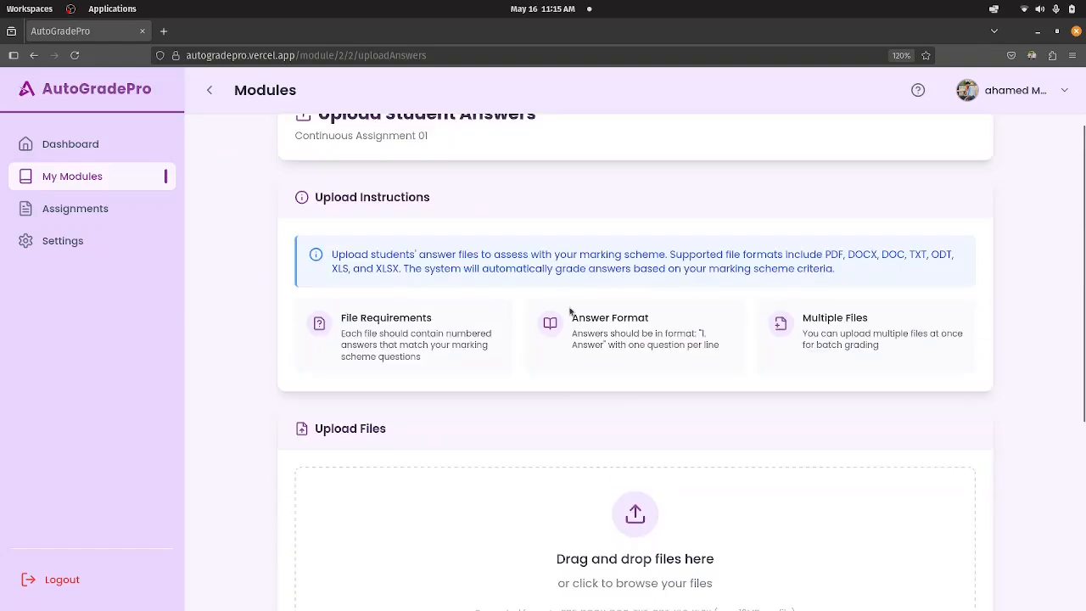
scroll(547, 378, down, 3)
scroll(486, 394, up, 4)
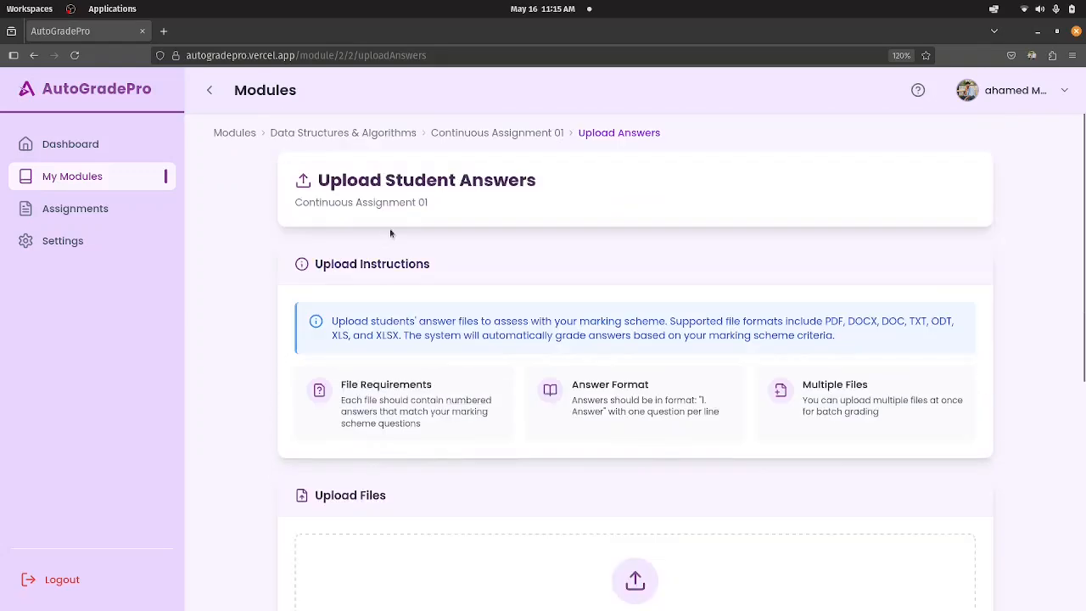
click(511, 136)
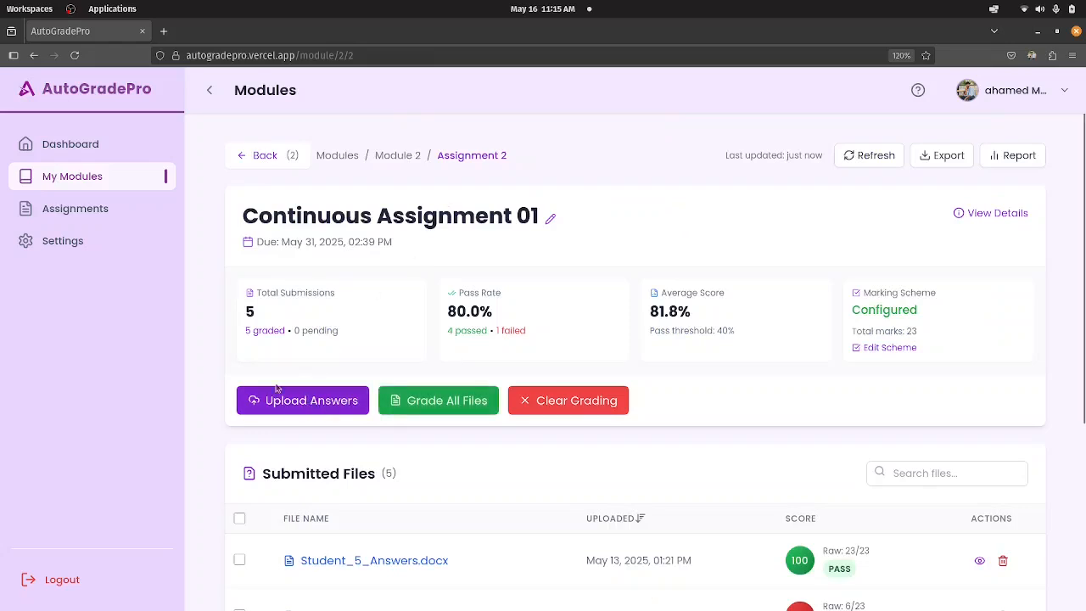
Review the scores of the submitted files and return to the Data Structures & Algorithms module page.
scroll(429, 499, down, 3)
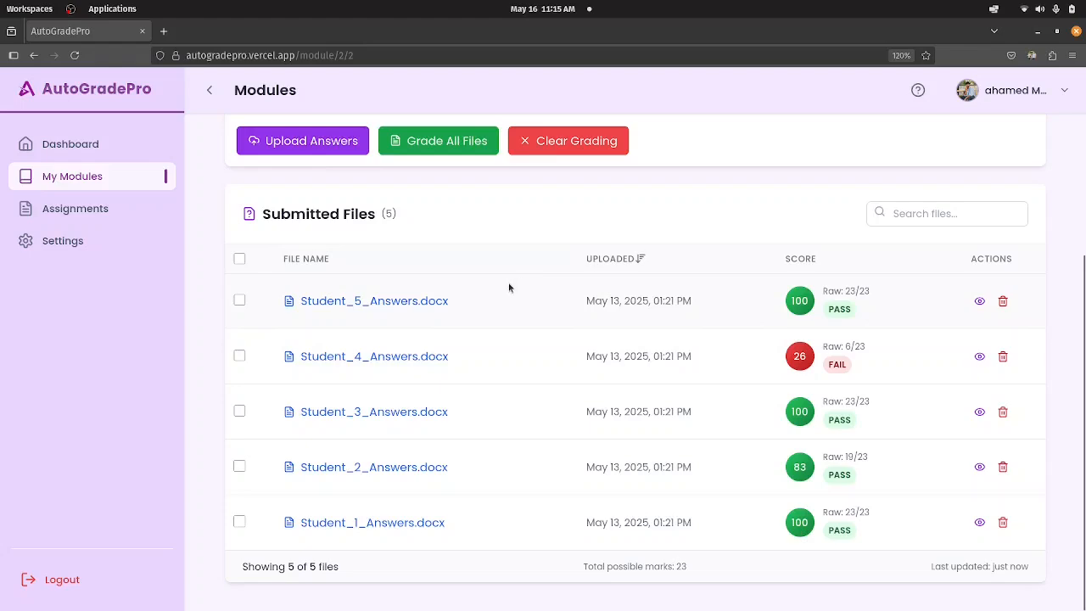
scroll(568, 294, up, 2)
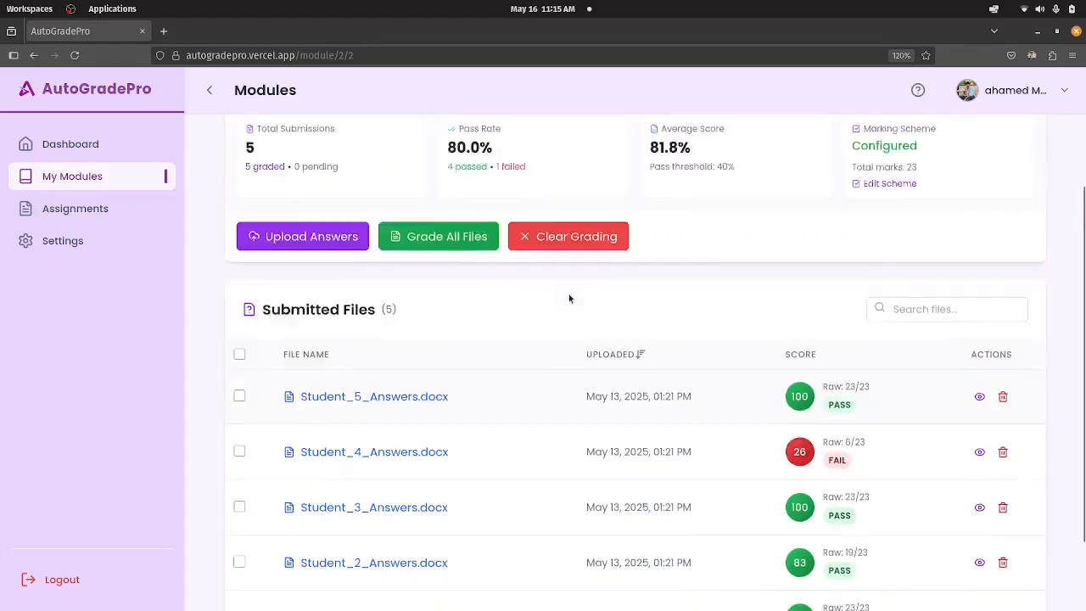
scroll(568, 307, down, 2)
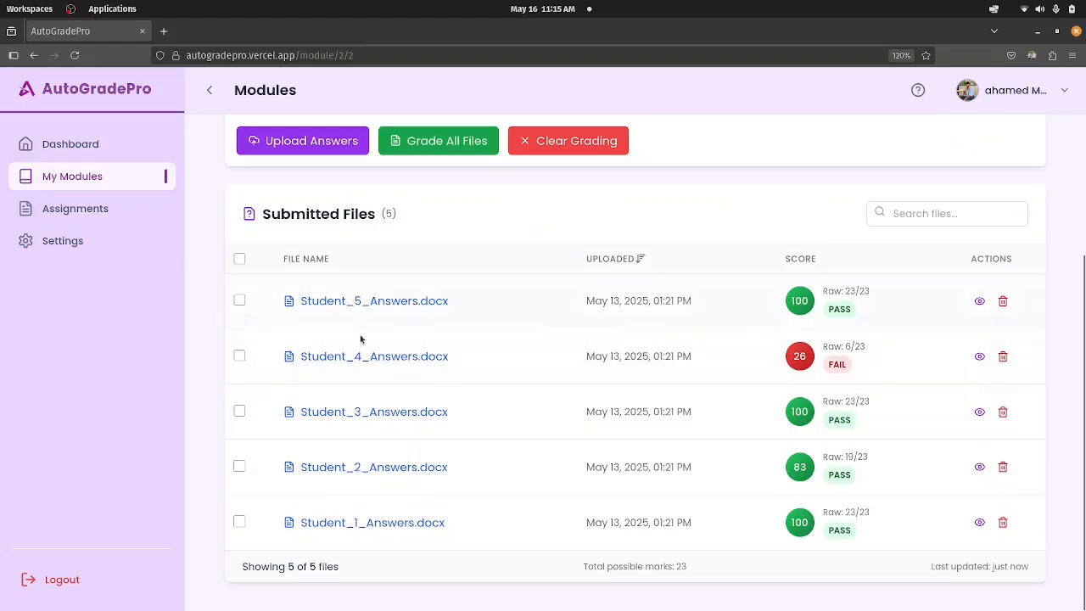
scroll(789, 475, up, 1)
scroll(801, 473, up, 2)
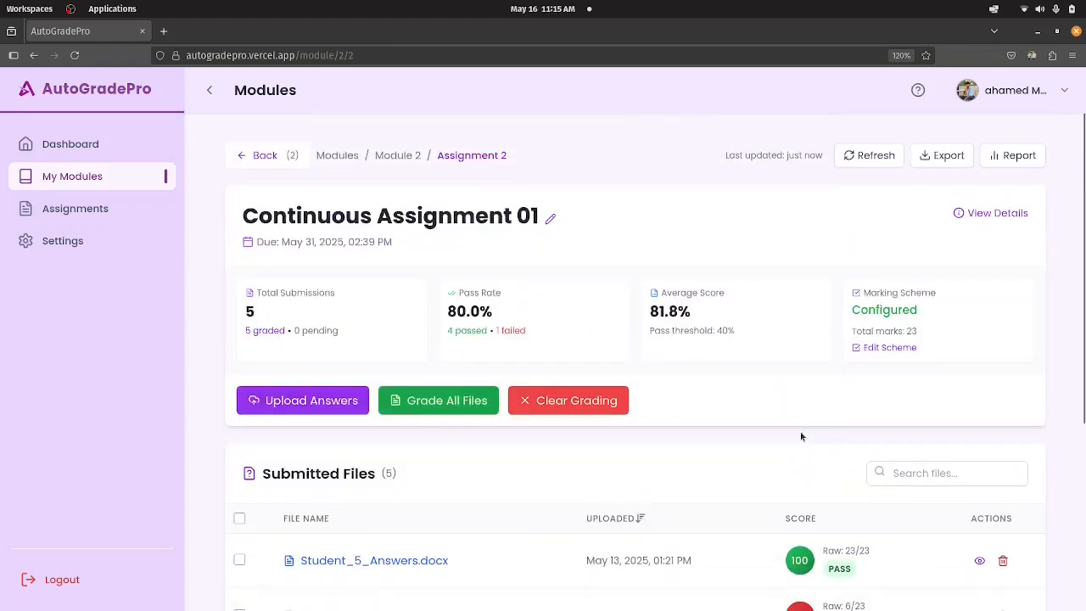
click(395, 156)
scroll(415, 275, down, 1)
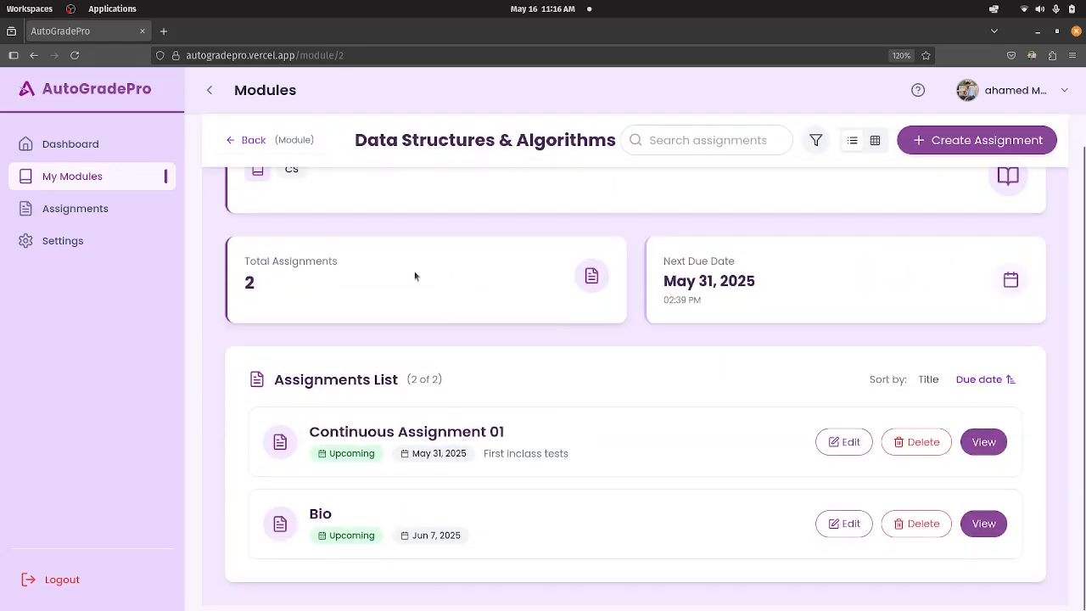
Start a new assignment in the Data Structures & Algorithms module and title it DSA_CA01.
scroll(323, 188, up, 1)
scroll(383, 270, down, 1)
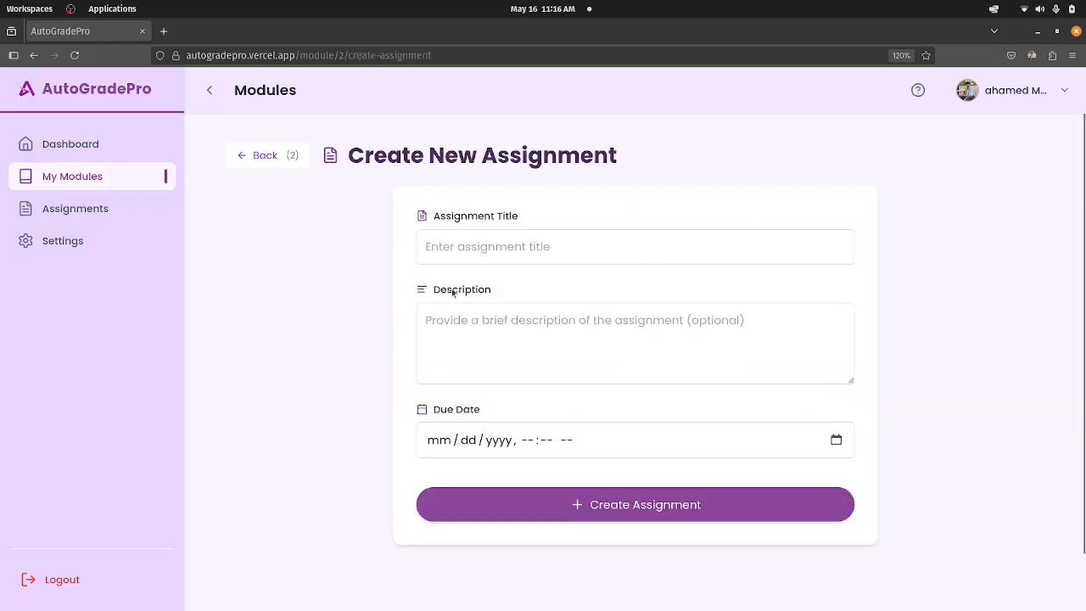
click(487, 247)
text(DSA_CA01)
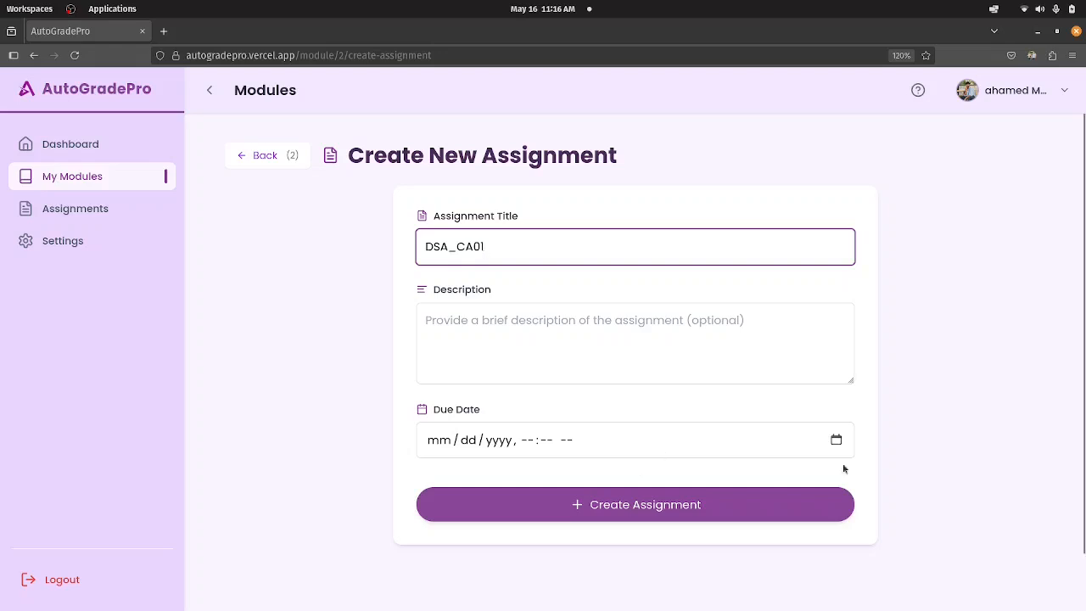
Set the due date to 05/29/2025, 04:04 AM and create the assignment.
click(836, 441)
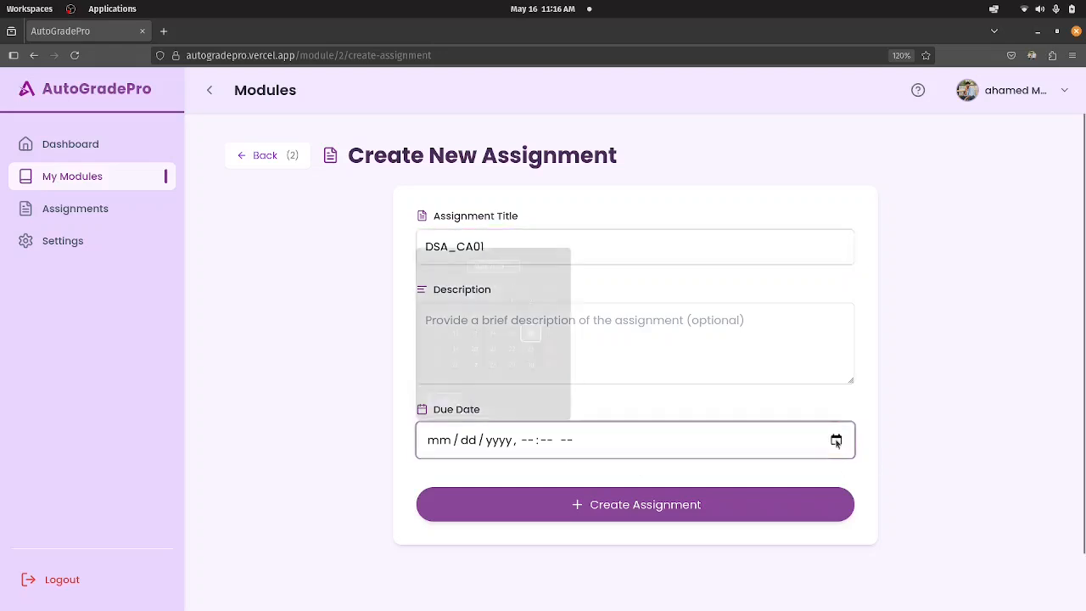
click(512, 369)
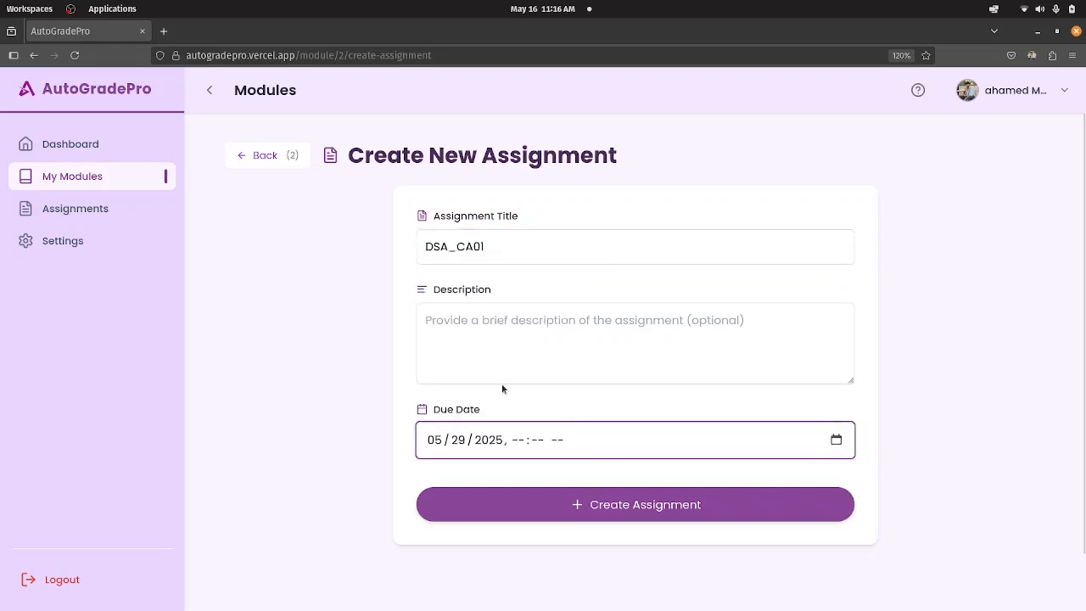
click(519, 440)
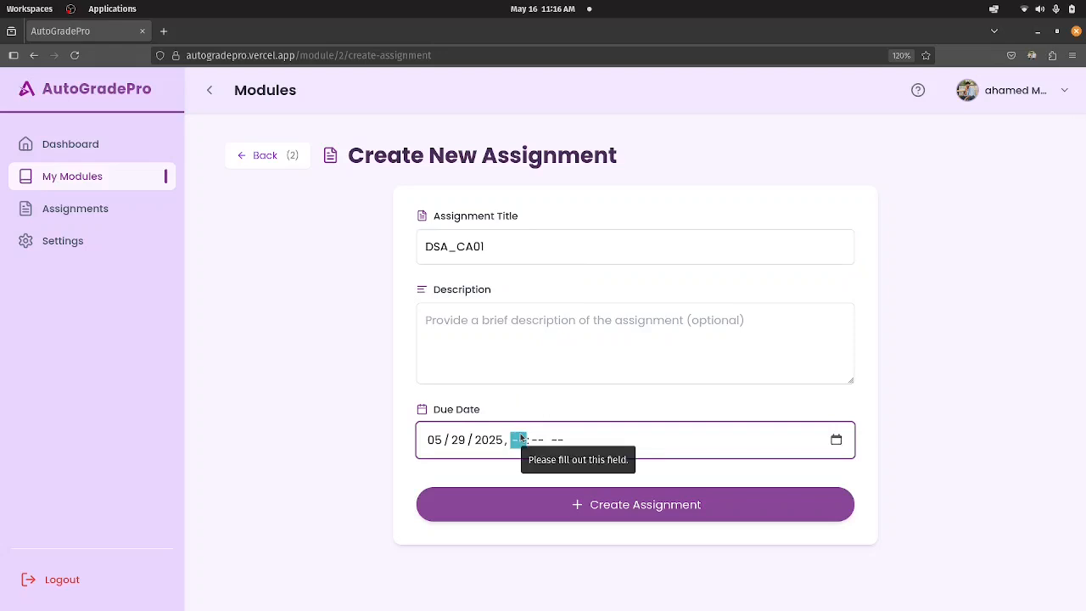
text(9 : 04)
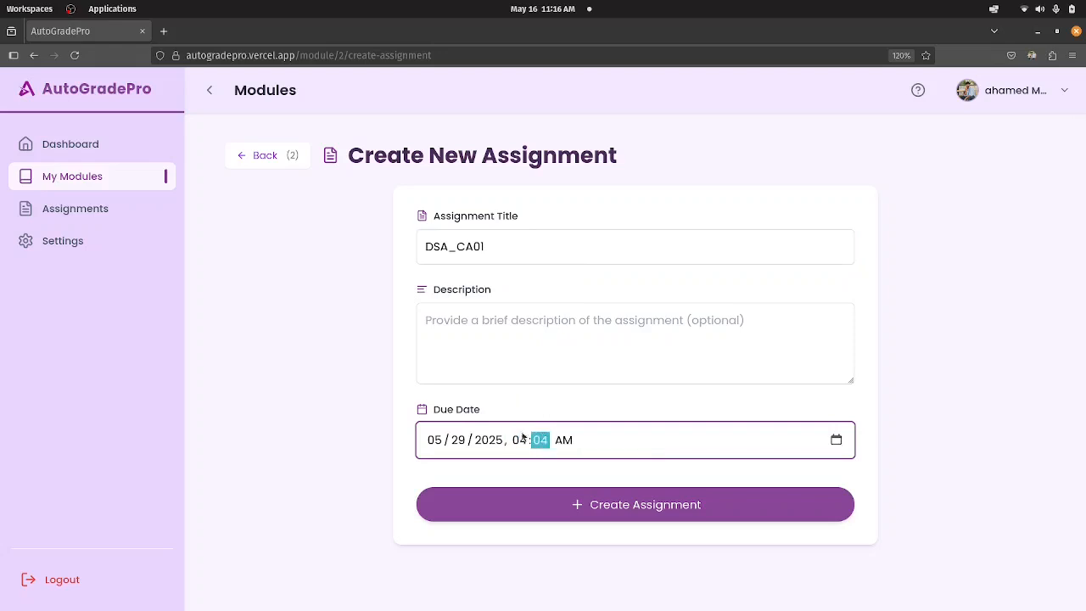
click(667, 499)
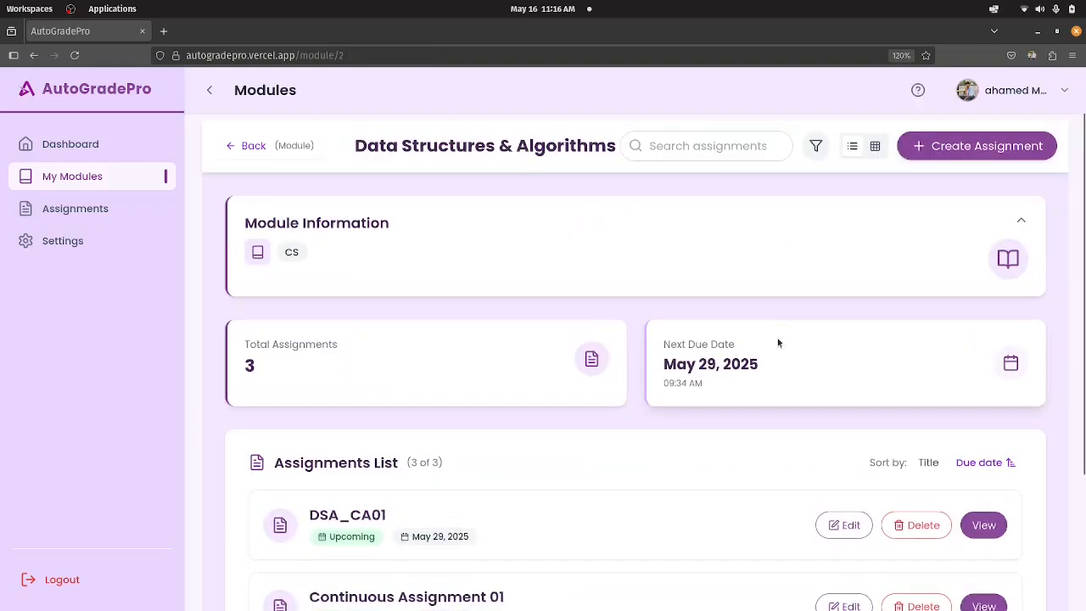
Open the DSA_CA01 assignment, look over its overview and open its student answer upload page.
scroll(778, 343, down, 2)
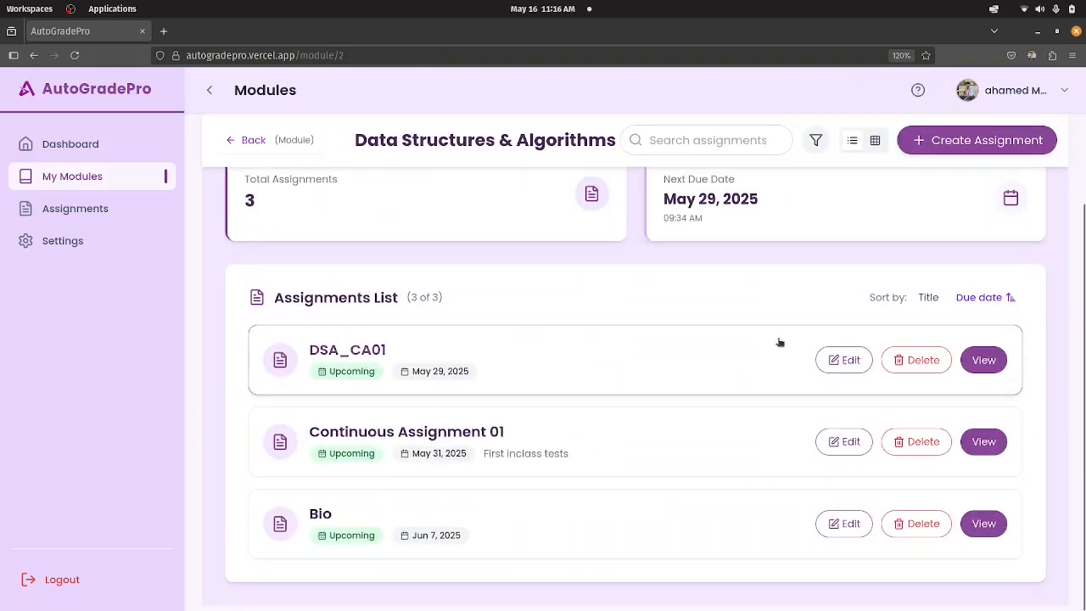
click(357, 357)
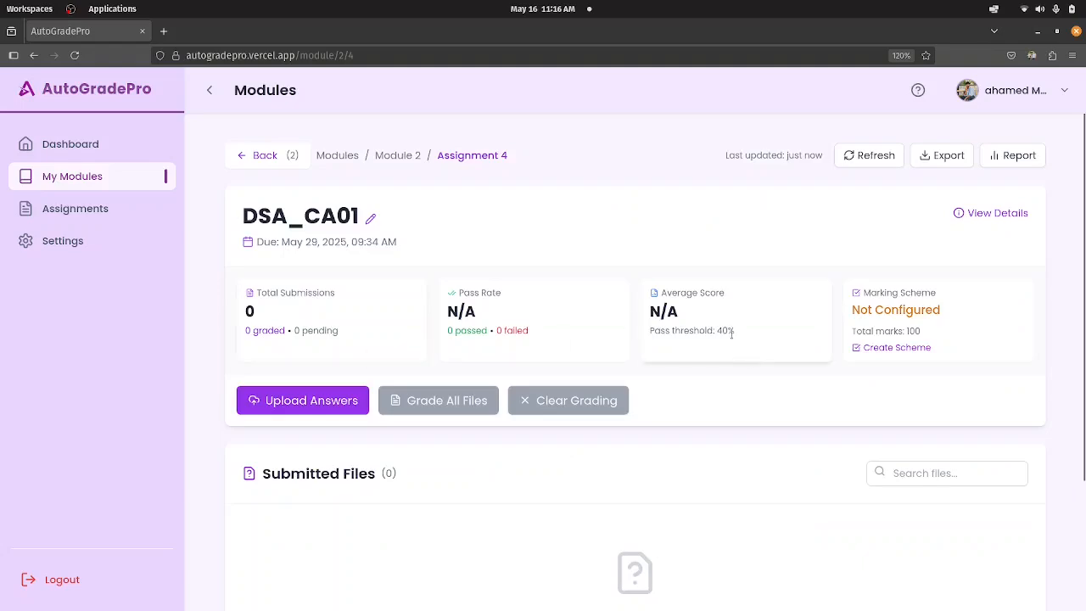
scroll(752, 359, down, 2)
scroll(750, 360, up, 2)
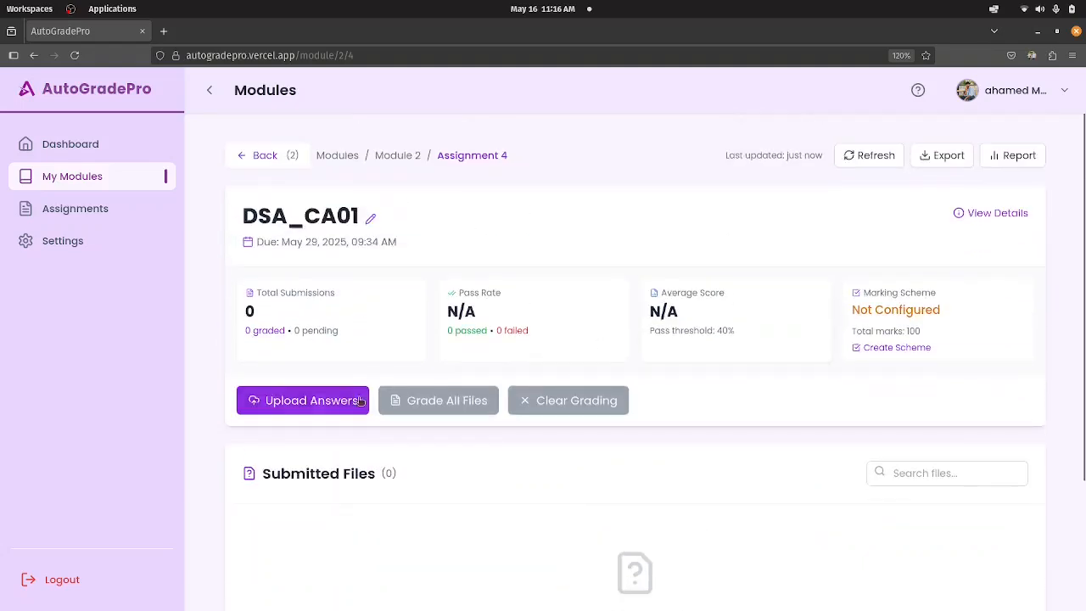
click(279, 405)
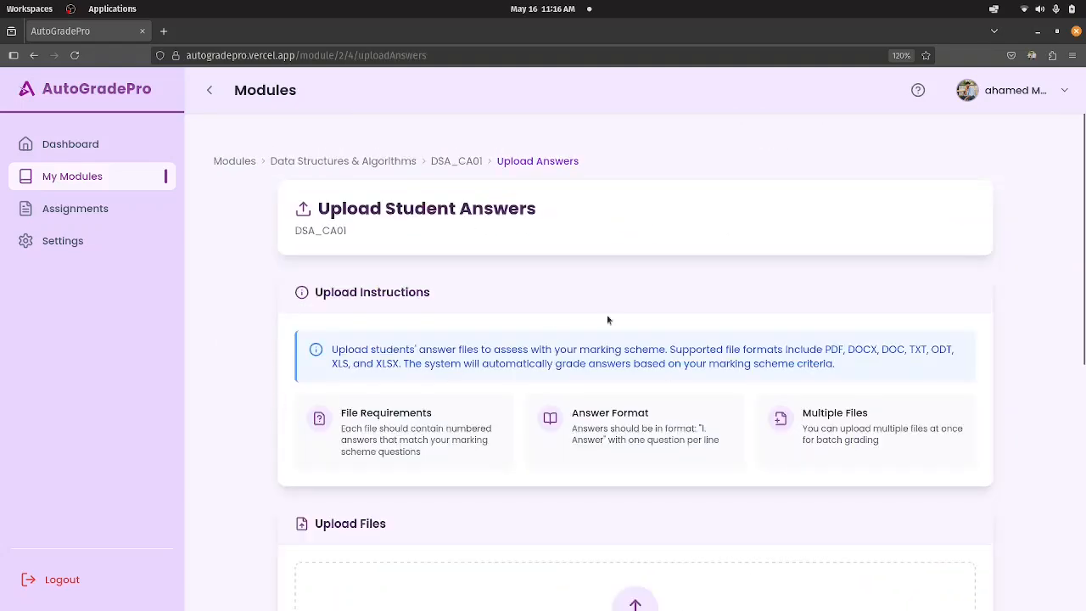
Add the files from Questions.docx through Student_5_Marks.docx in Testing Set 01's Assignment_15_Data_Structures_and_Algorithms folder to the upload.
scroll(628, 323, down, 5)
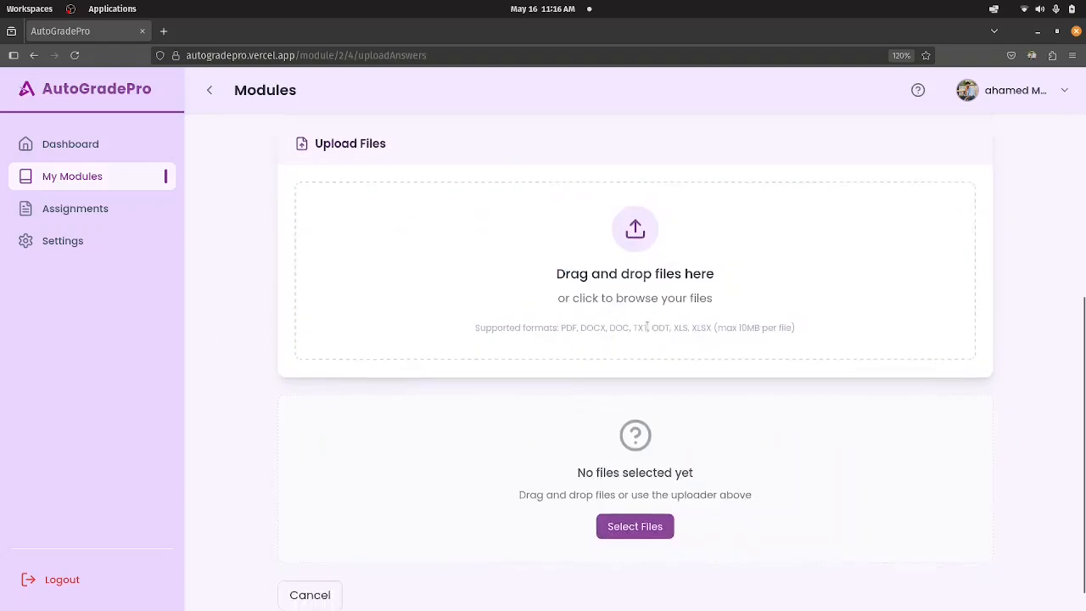
click(632, 526)
click(440, 109)
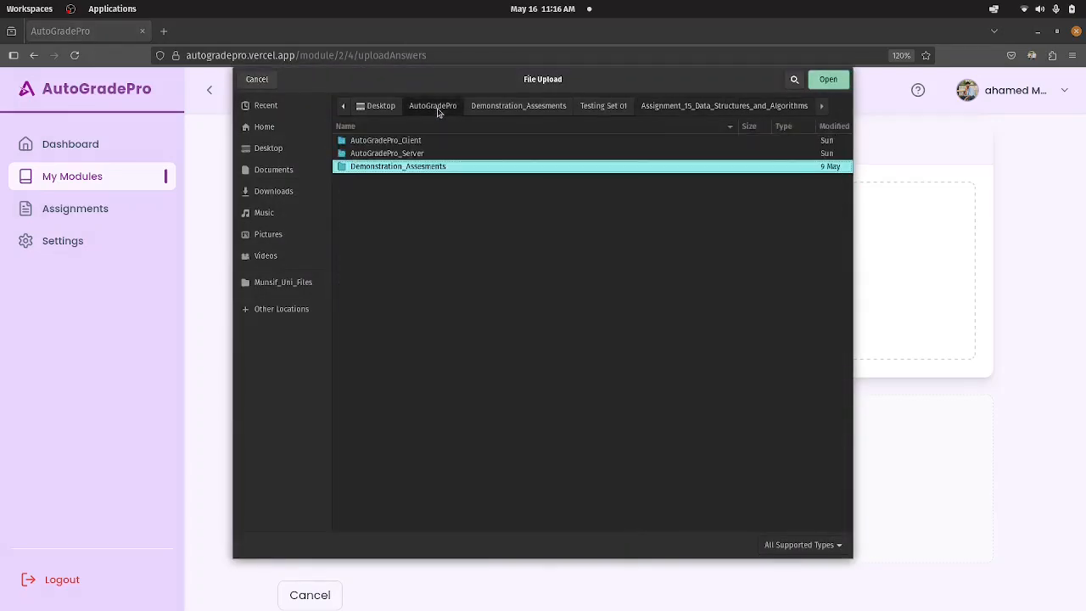
double_click(394, 167)
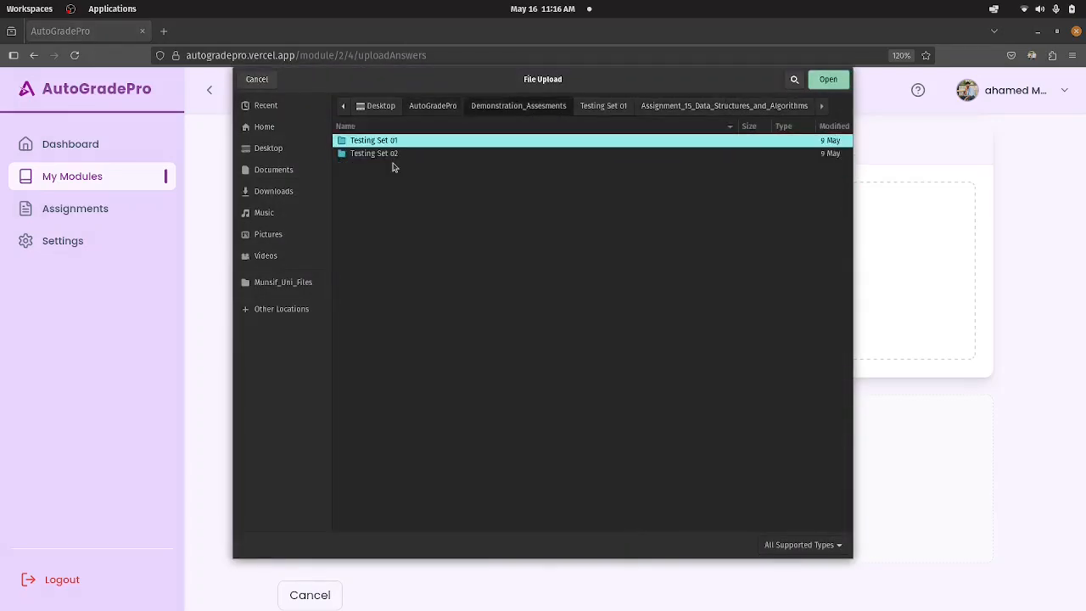
double_click(386, 146)
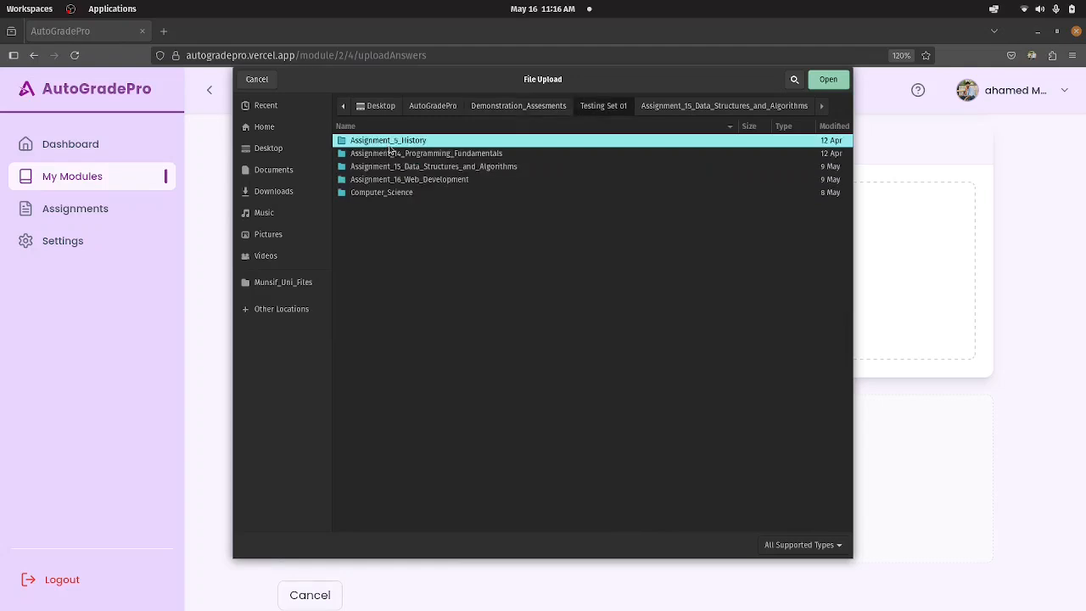
click(417, 169)
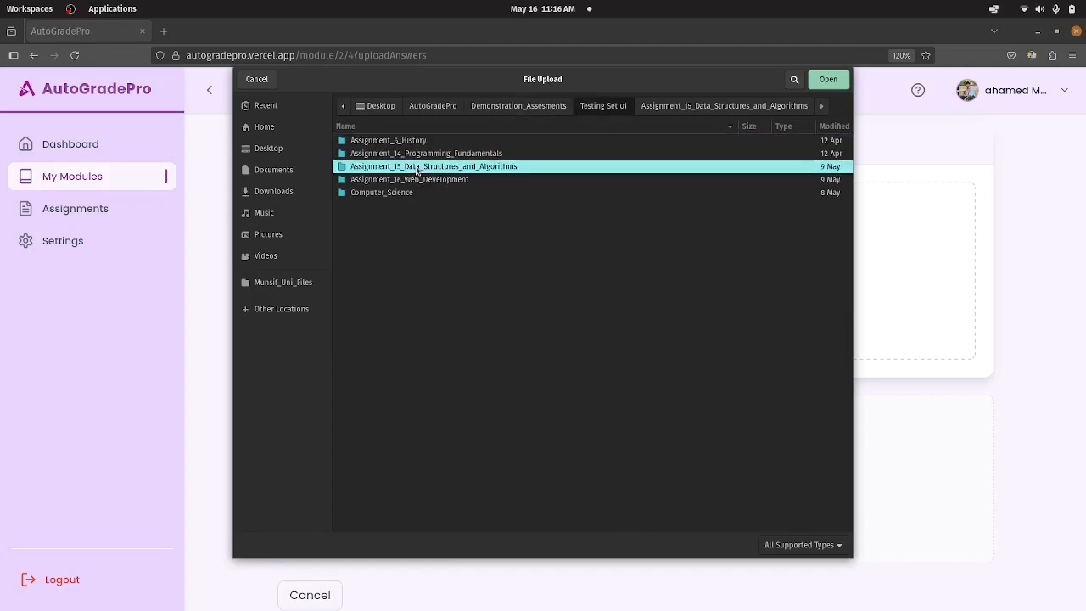
double_click(418, 168)
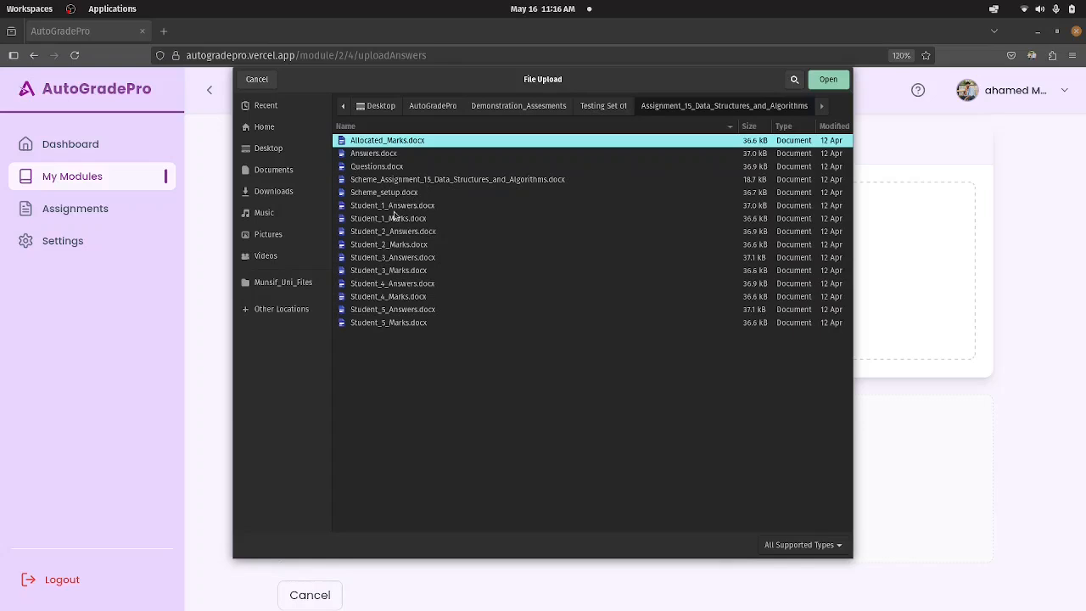
drag(446, 442, 417, 155)
click(828, 79)
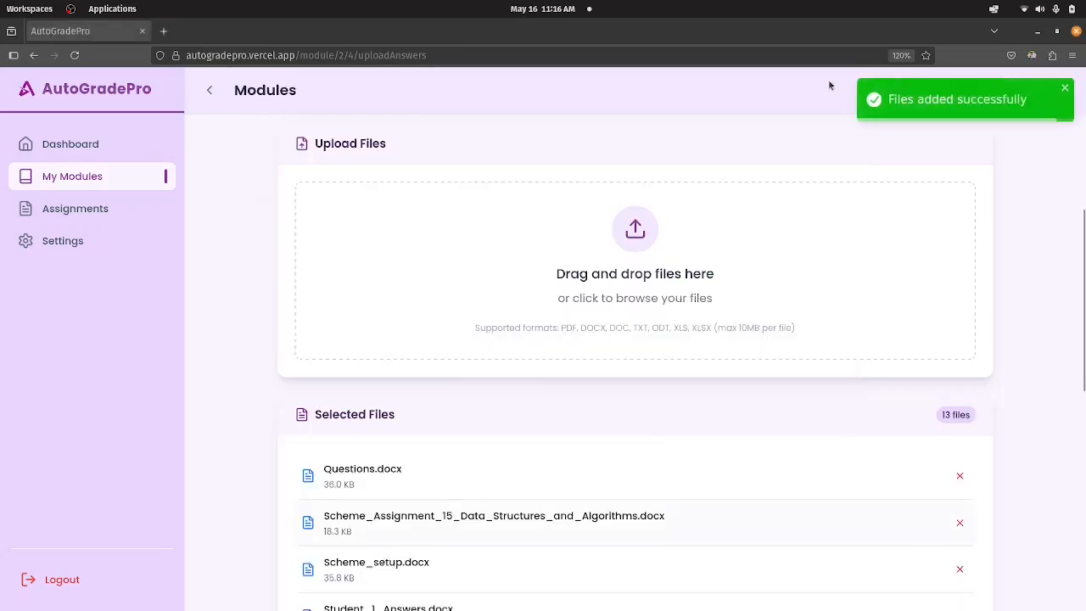
Review the list of files selected for upload to DSA_CA01.
scroll(747, 373, down, 5)
scroll(751, 371, up, 3)
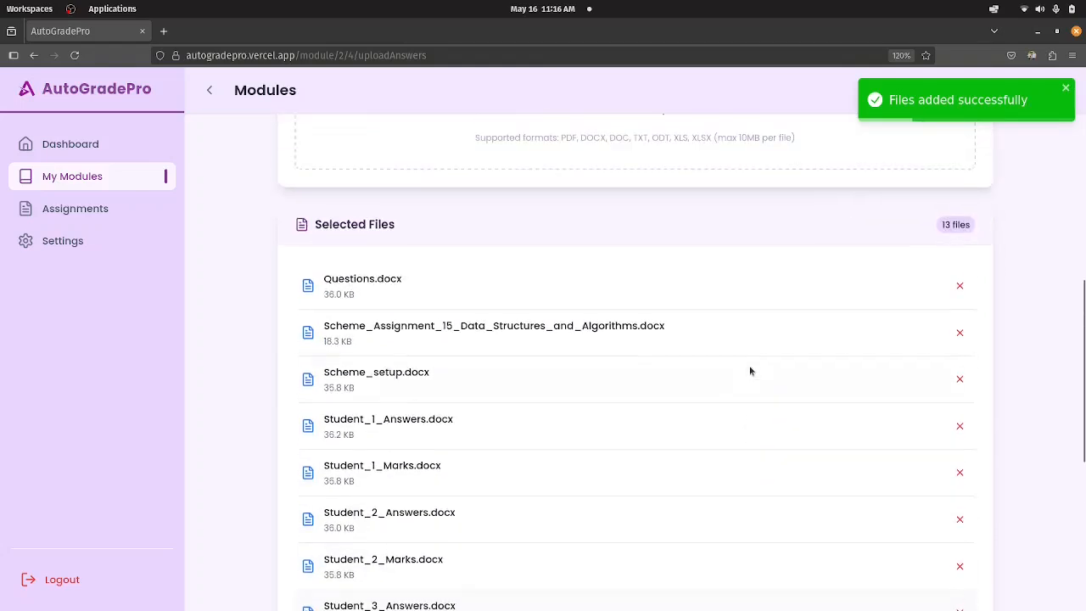
scroll(750, 371, up, 1)
scroll(497, 449, down, 2)
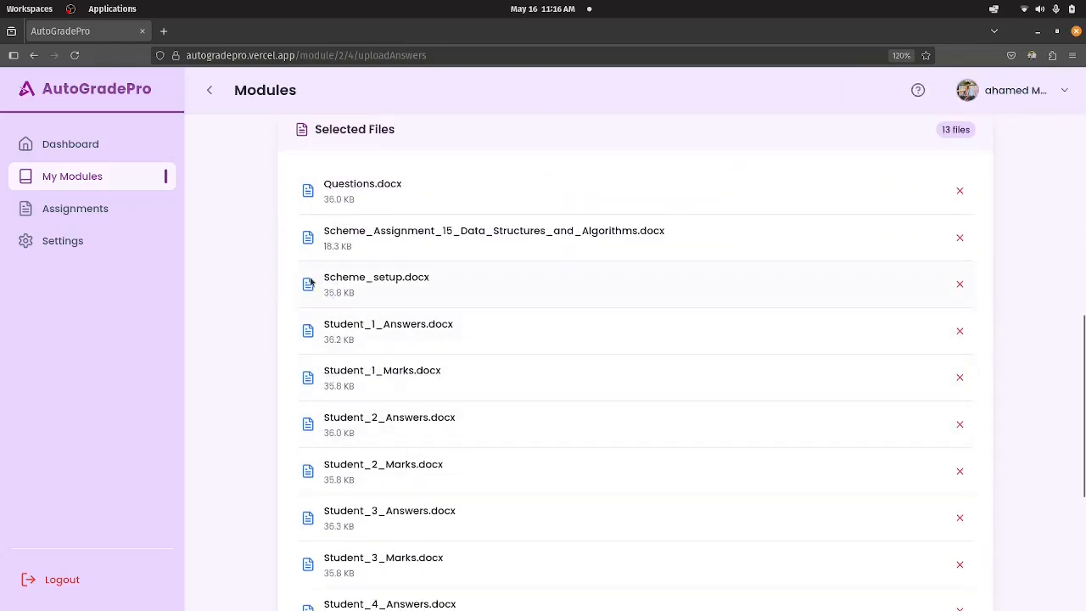
scroll(344, 390, down, 1)
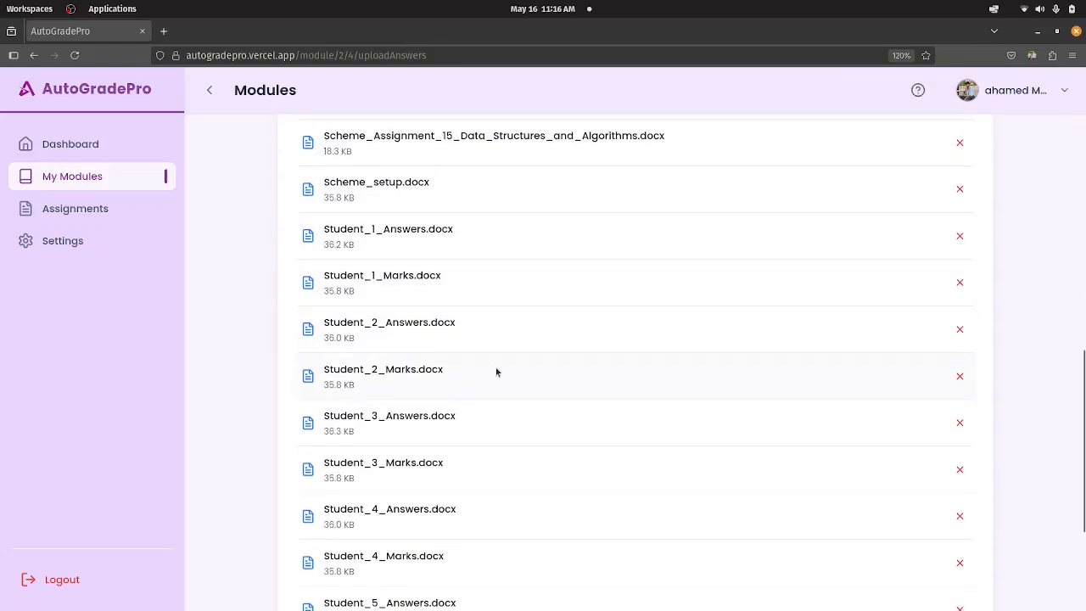
Remove Student_1_Marks.docx, Scheme_Assignment_15_Data_Structures_and_Algorithms.docx, Scheme_setup.docx and Questions.docx from the files selected for upload.
scroll(496, 382, down, 2)
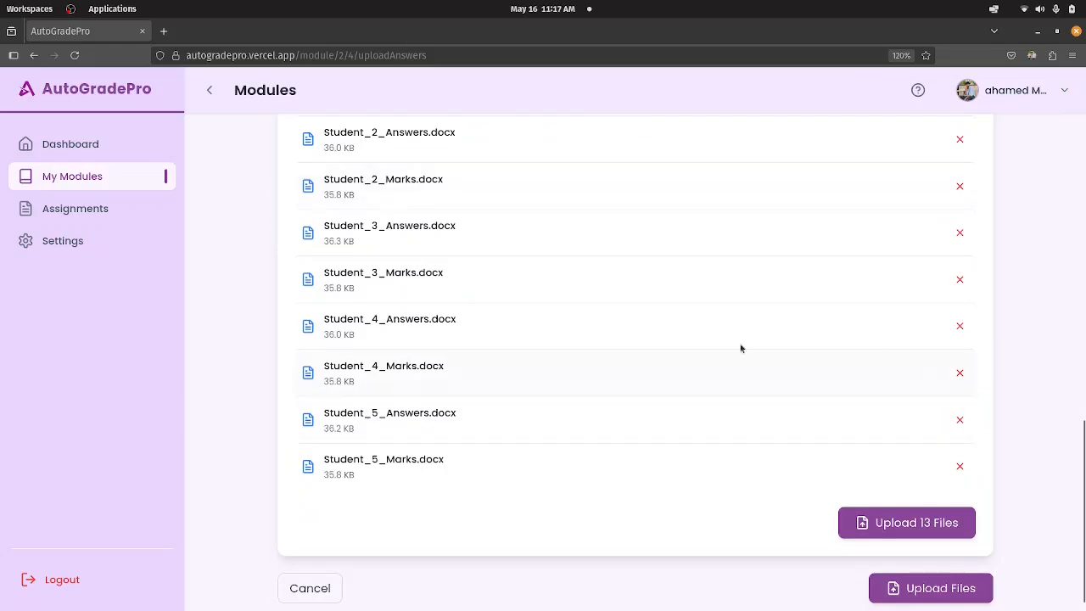
scroll(741, 347, up, 3)
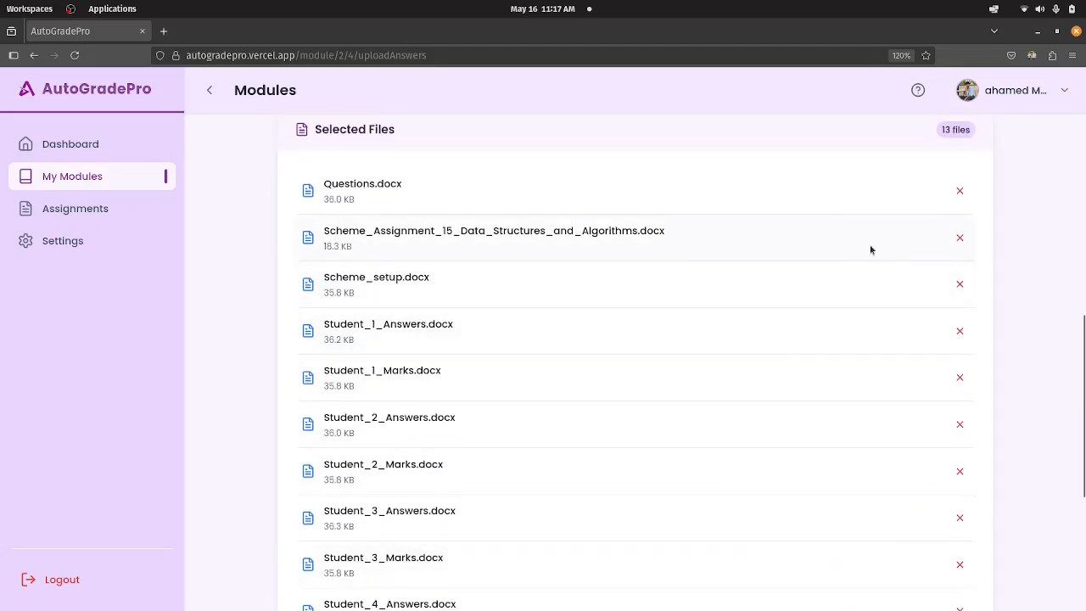
scroll(896, 357, down, 3)
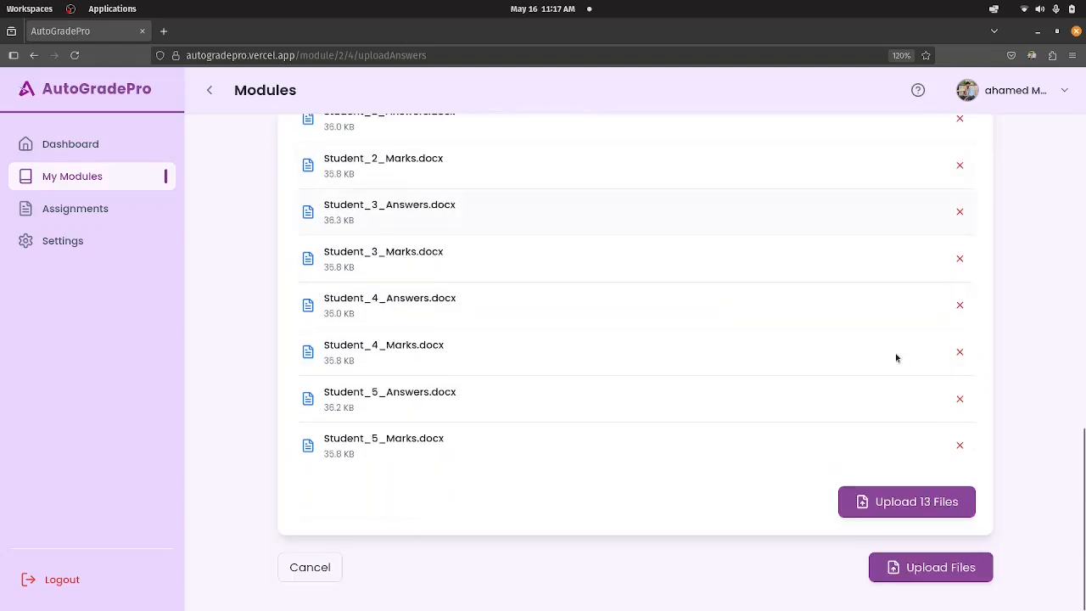
scroll(593, 351, up, 5)
scroll(611, 354, down, 3)
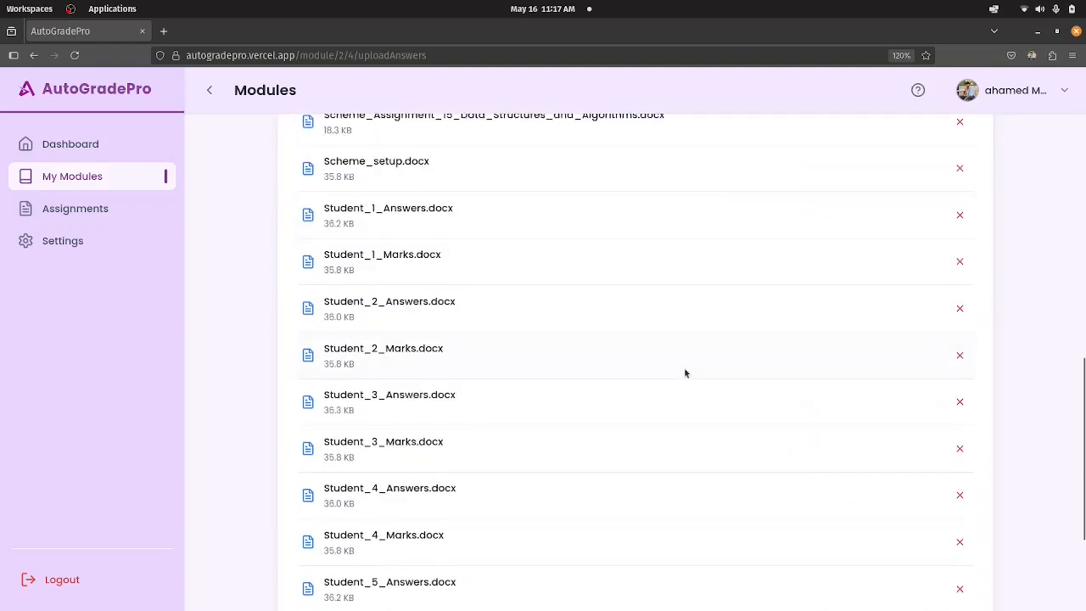
scroll(686, 370, up, 2)
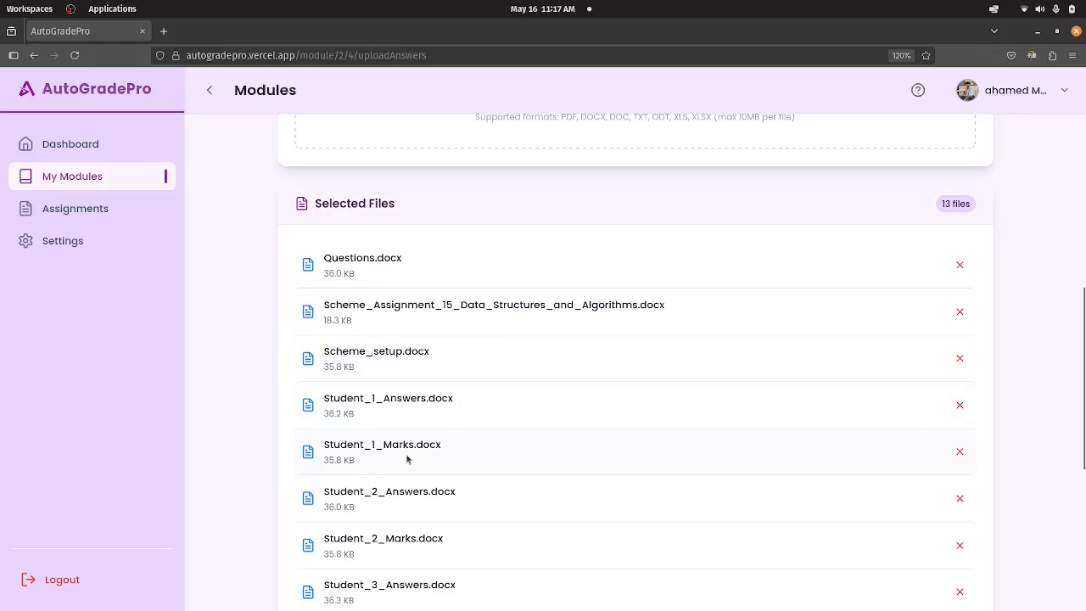
click(961, 454)
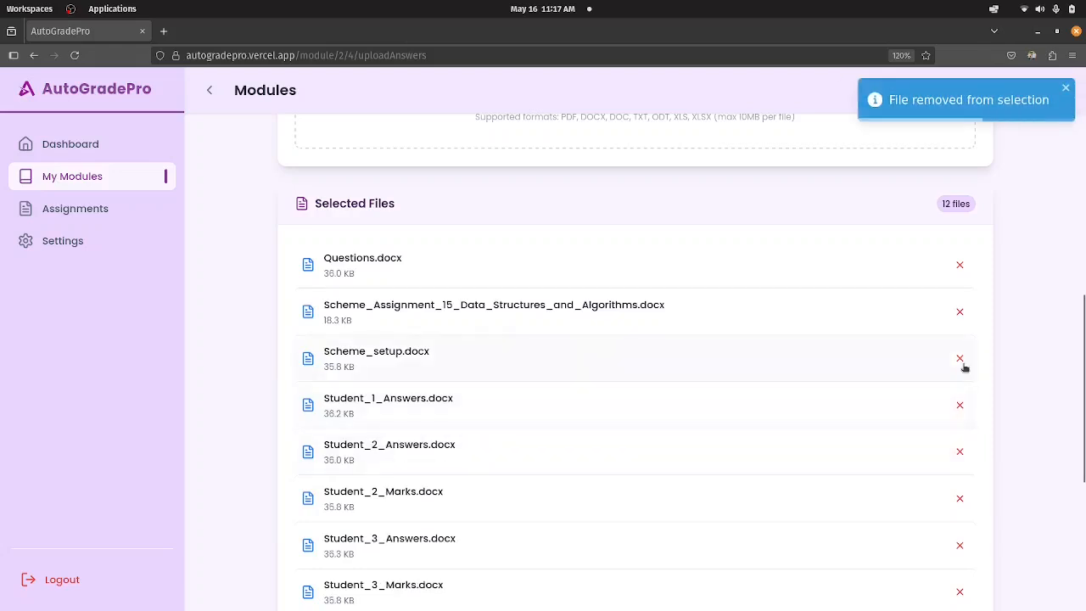
click(961, 312)
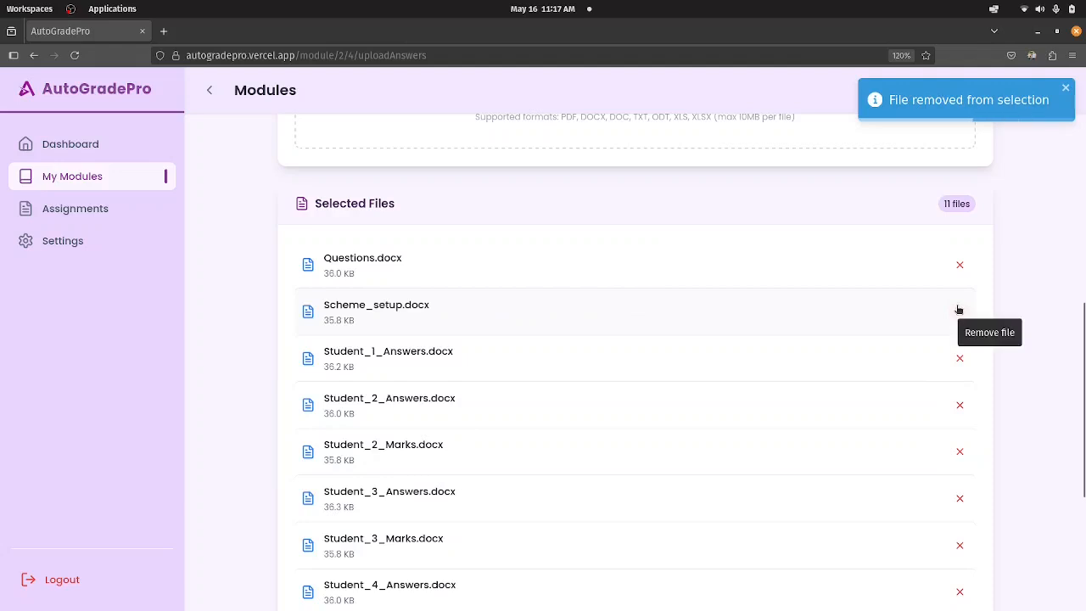
click(959, 314)
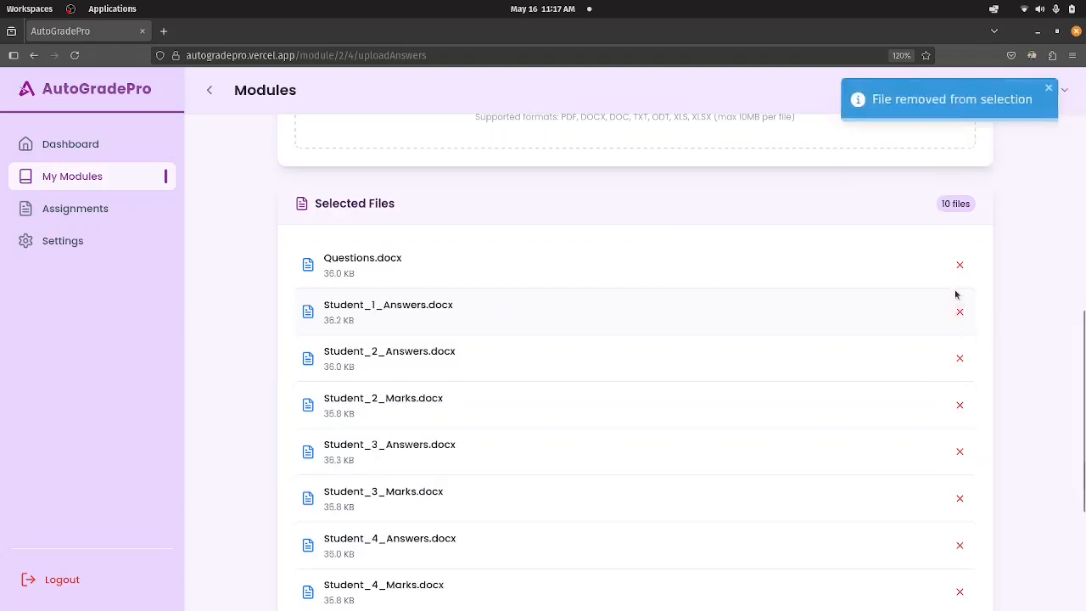
click(959, 266)
Remove the Marks files of Student_2 through Student_5 from the selection and upload the five remaining Answers files.
scroll(934, 340, down, 3)
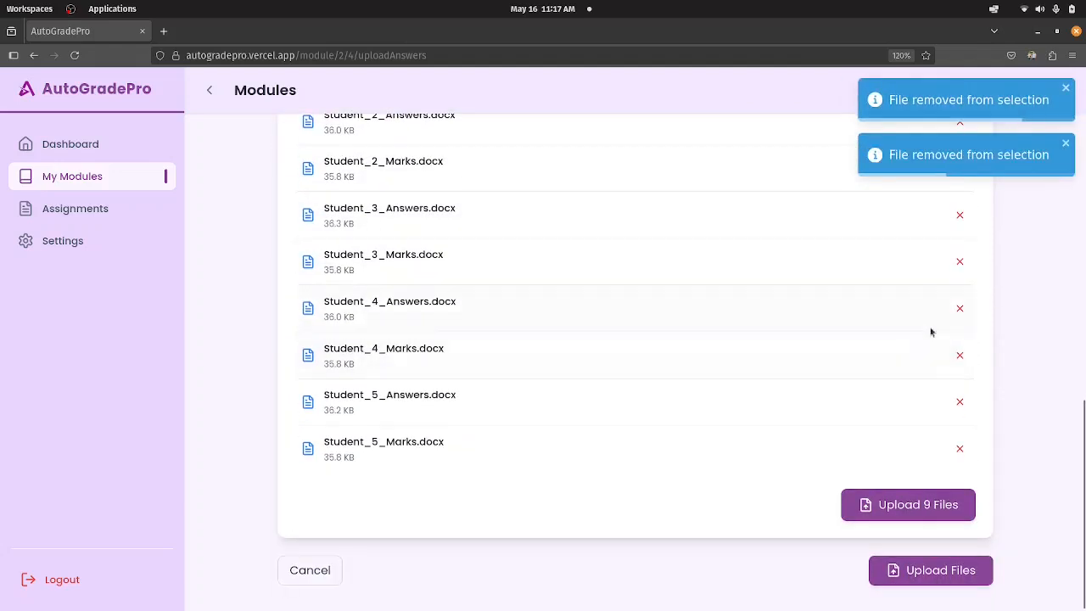
scroll(934, 327, up, 1)
click(960, 265)
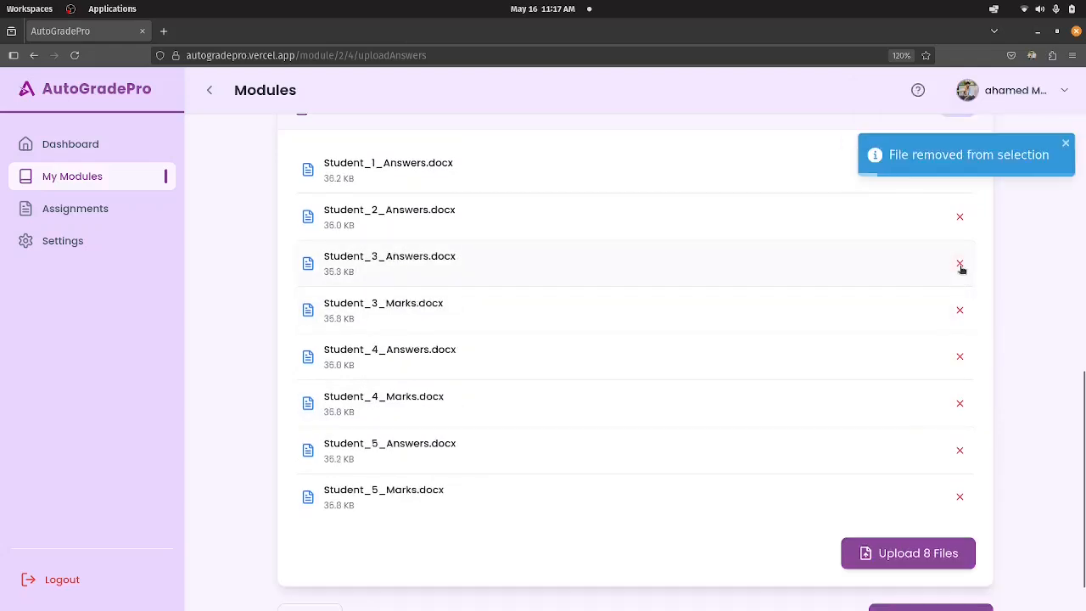
click(959, 309)
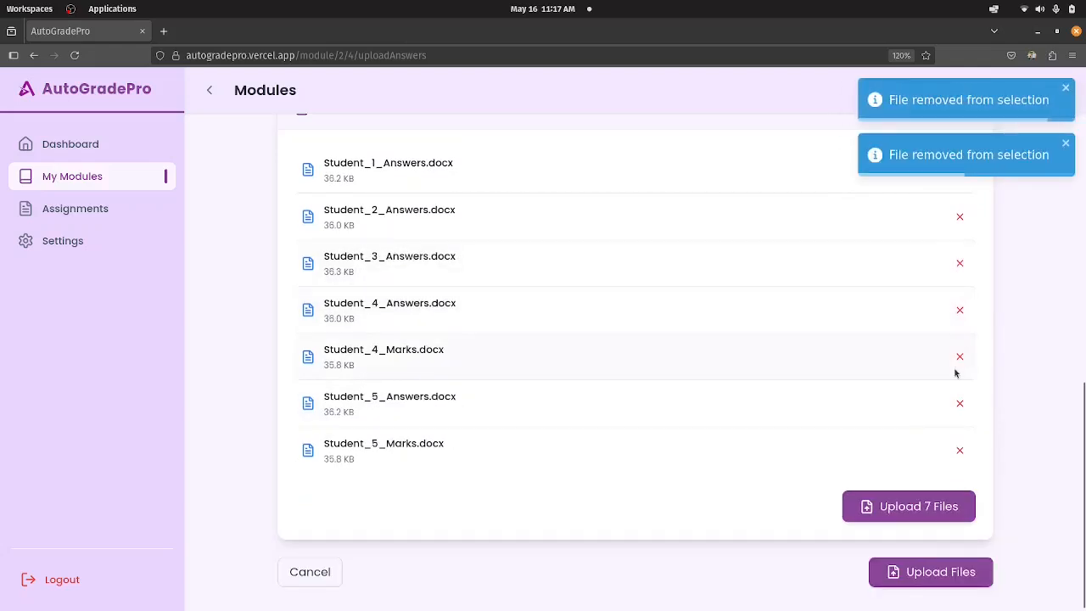
click(960, 356)
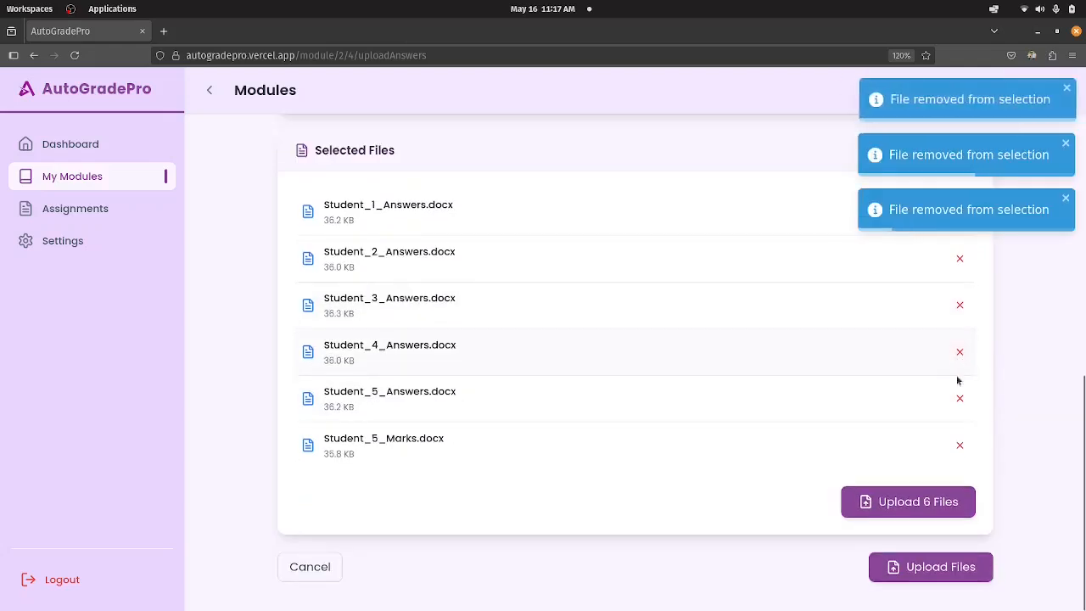
click(960, 445)
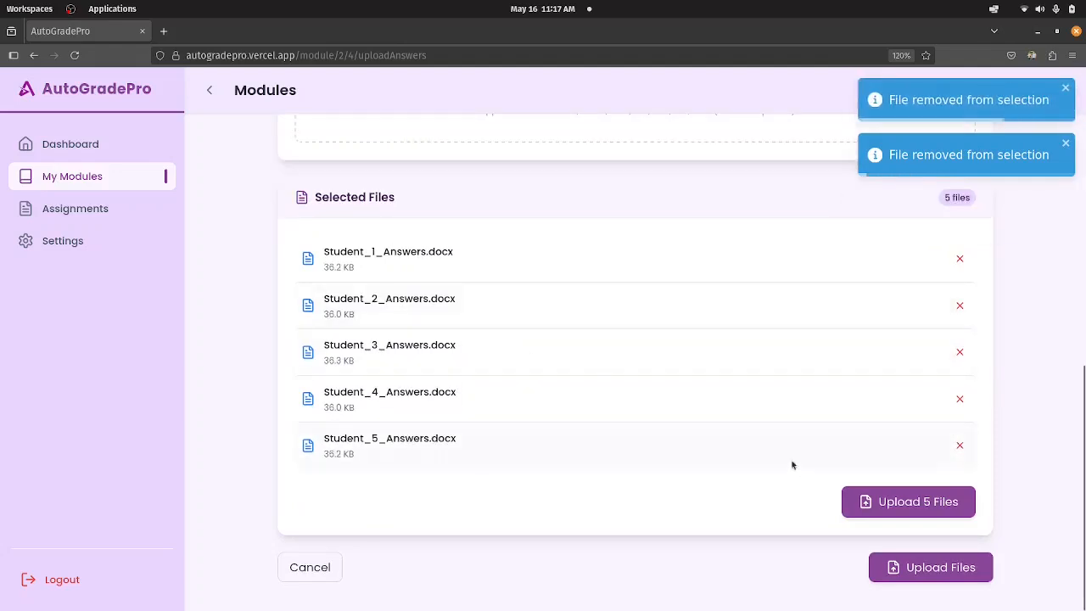
click(891, 503)
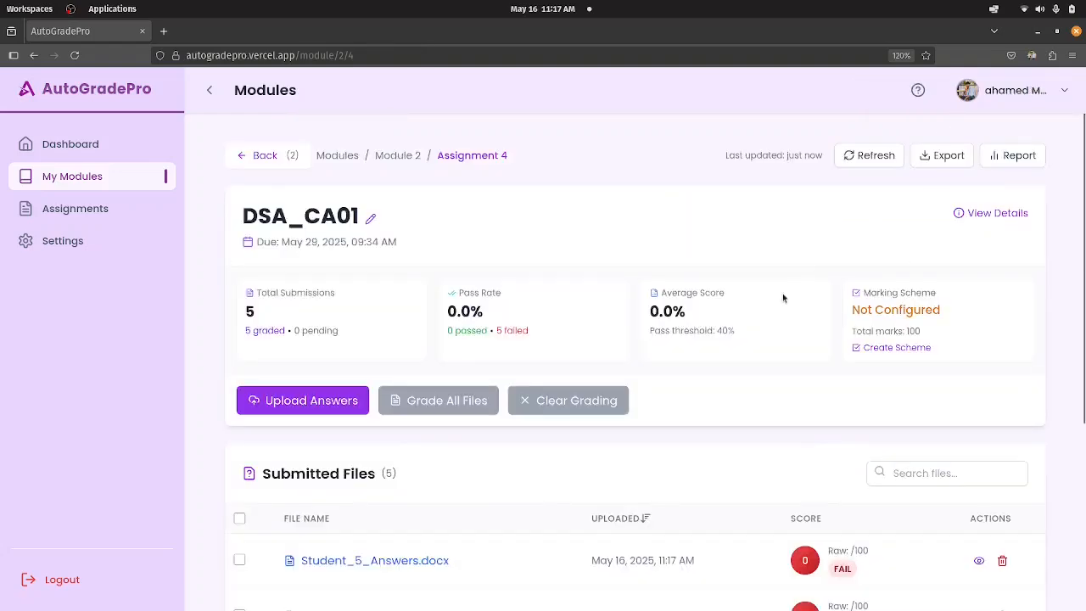
Look over the submitted files of DSA_CA01 and open the creation page for its marking scheme.
scroll(815, 399, down, 3)
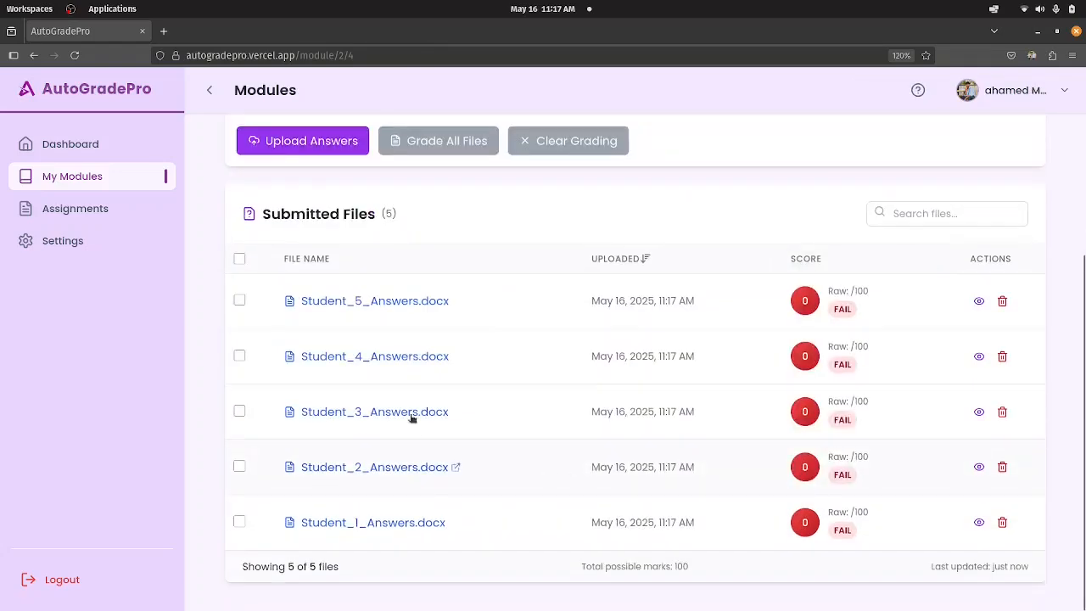
scroll(766, 380, up, 5)
scroll(766, 385, down, 2)
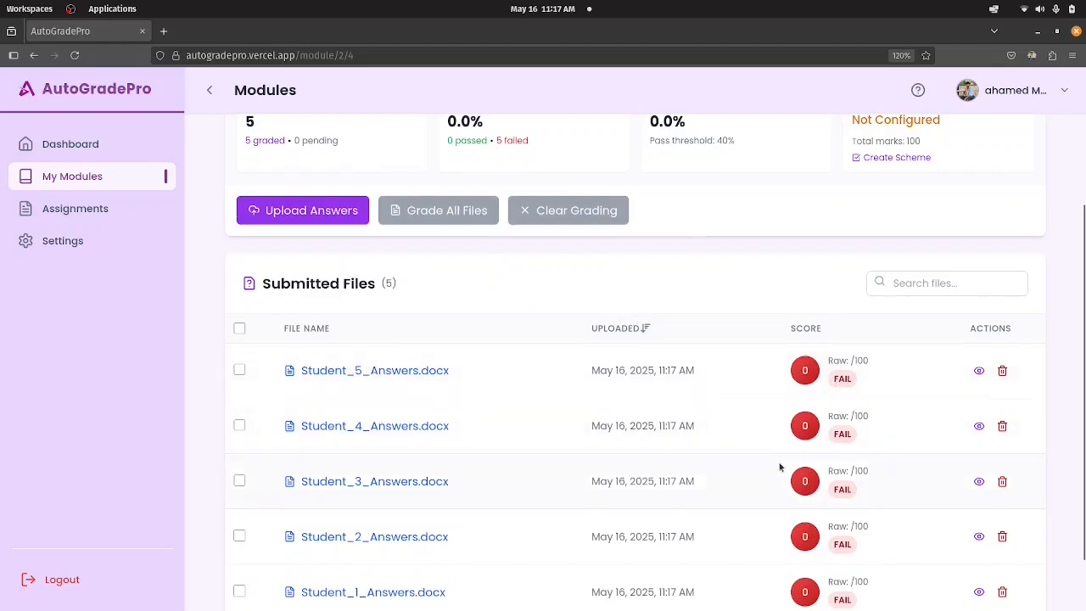
scroll(779, 465, down, 1)
scroll(755, 382, up, 3)
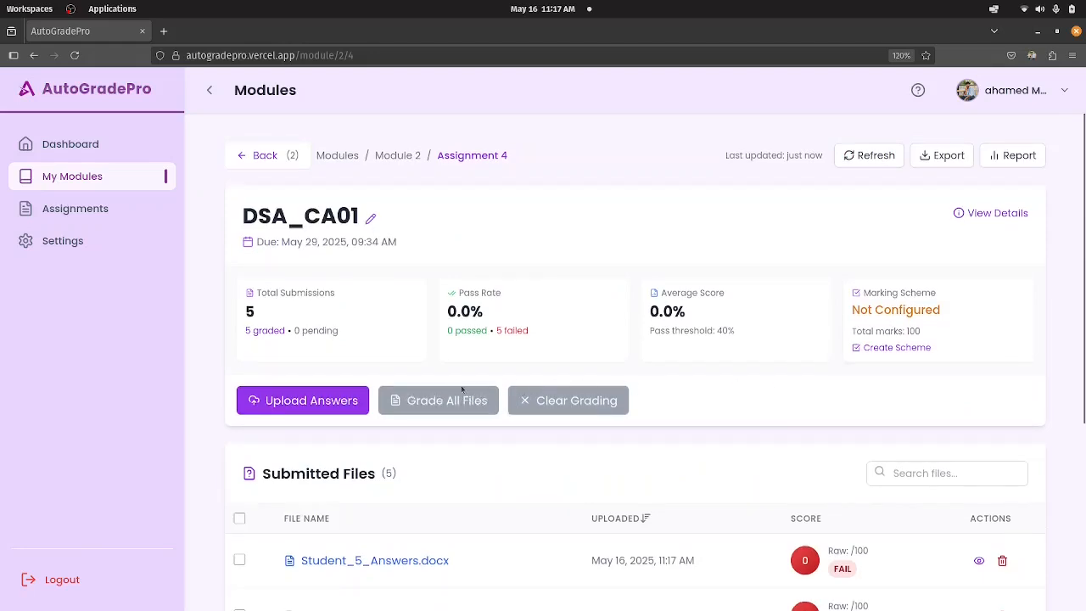
click(887, 349)
Examine the marking scheme page, including the answer file import, grading instructions and the fields of question 1.
scroll(705, 341, down, 5)
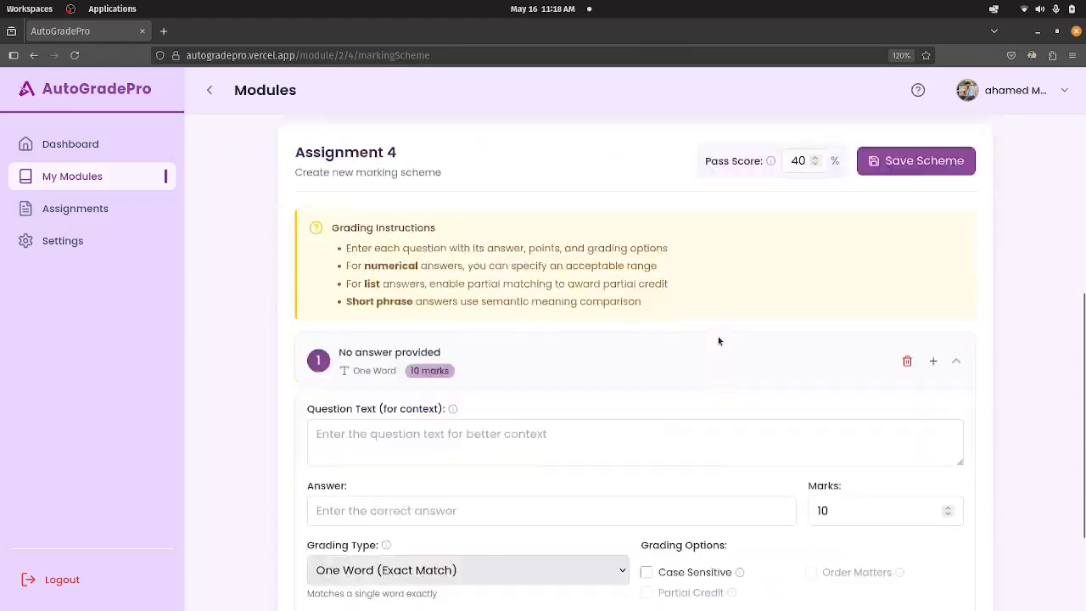
scroll(718, 341, down, 2)
scroll(718, 341, up, 8)
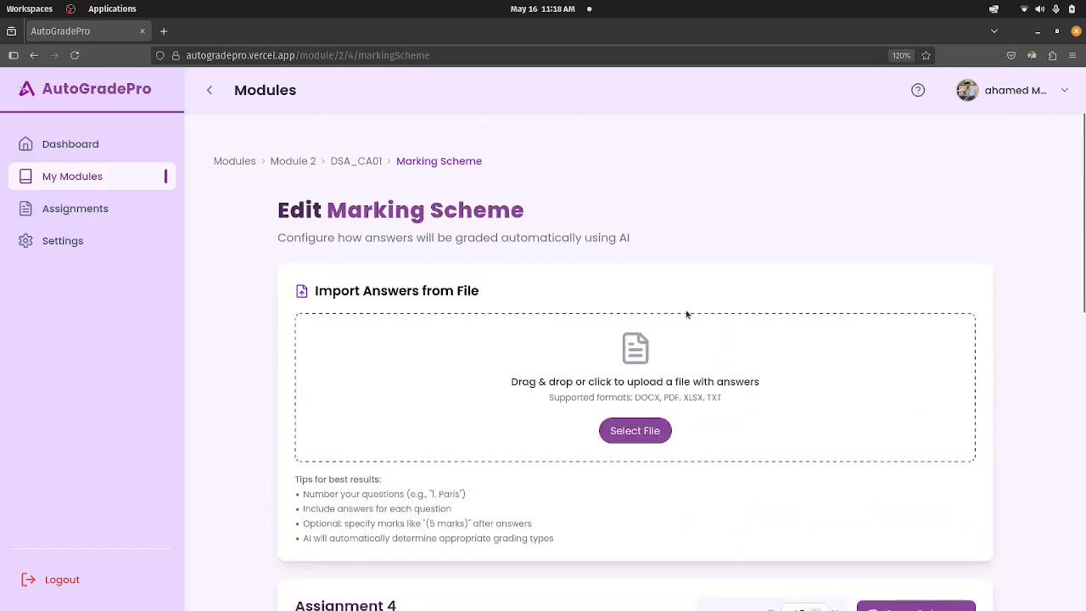
scroll(688, 312, down, 5)
scroll(648, 138, up, 4)
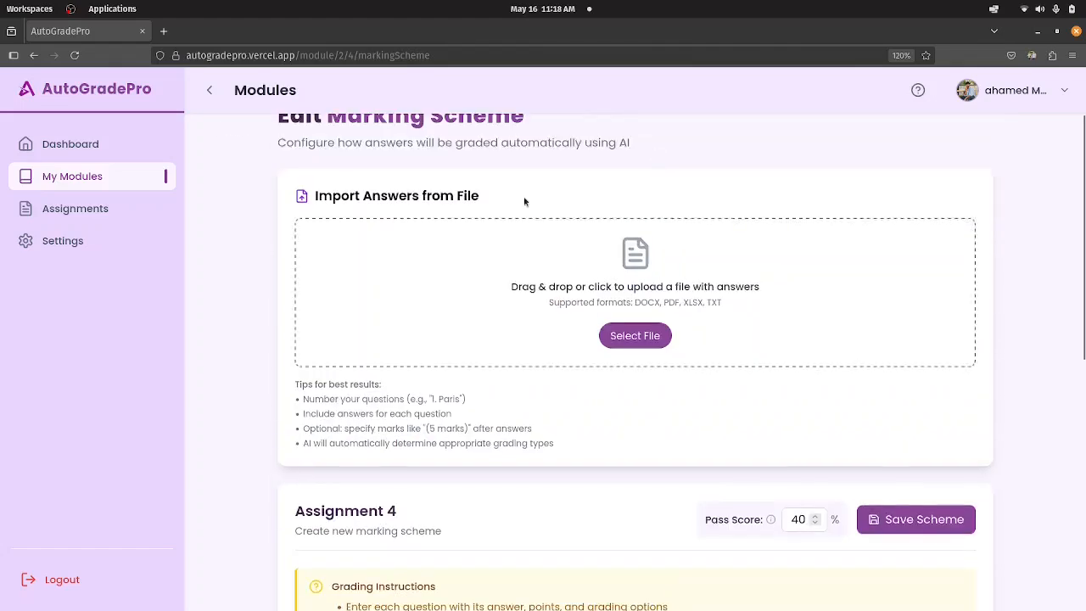
scroll(730, 415, down, 6)
scroll(679, 359, down, 2)
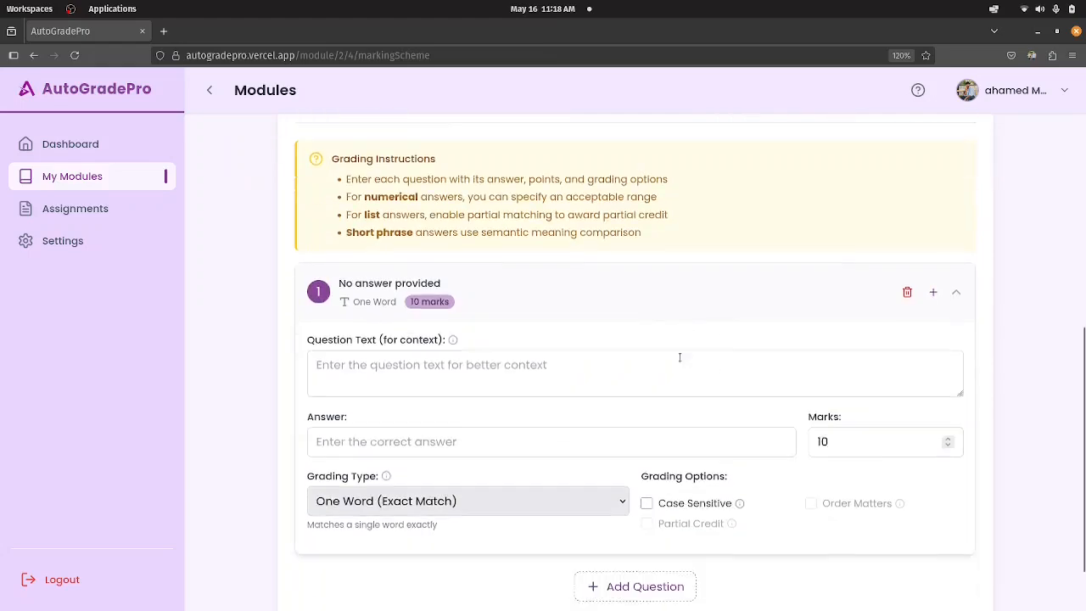
scroll(681, 362, up, 1)
scroll(681, 361, up, 3)
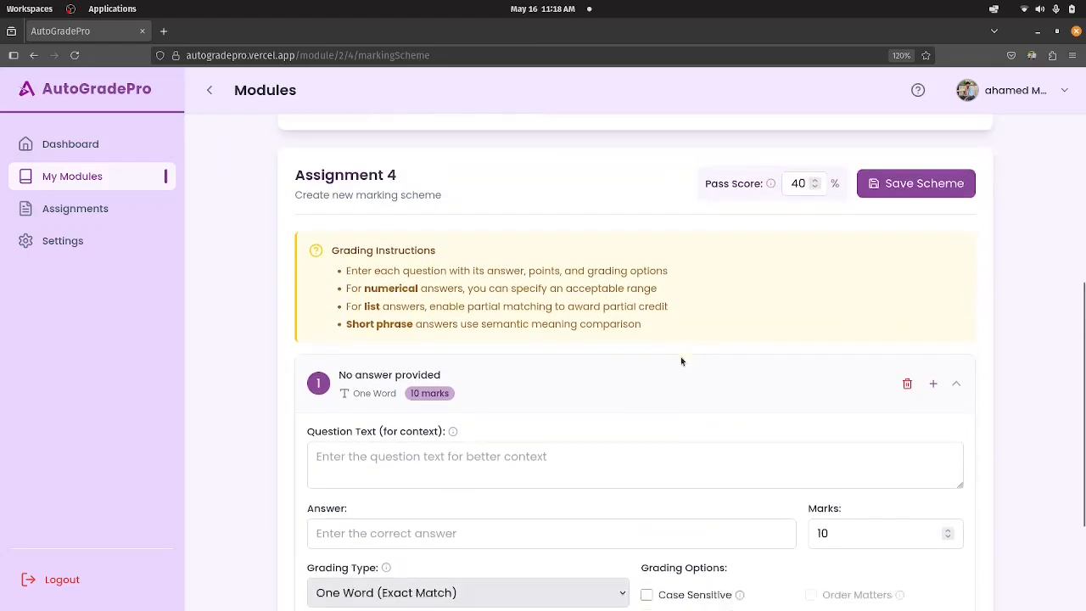
scroll(681, 359, down, 3)
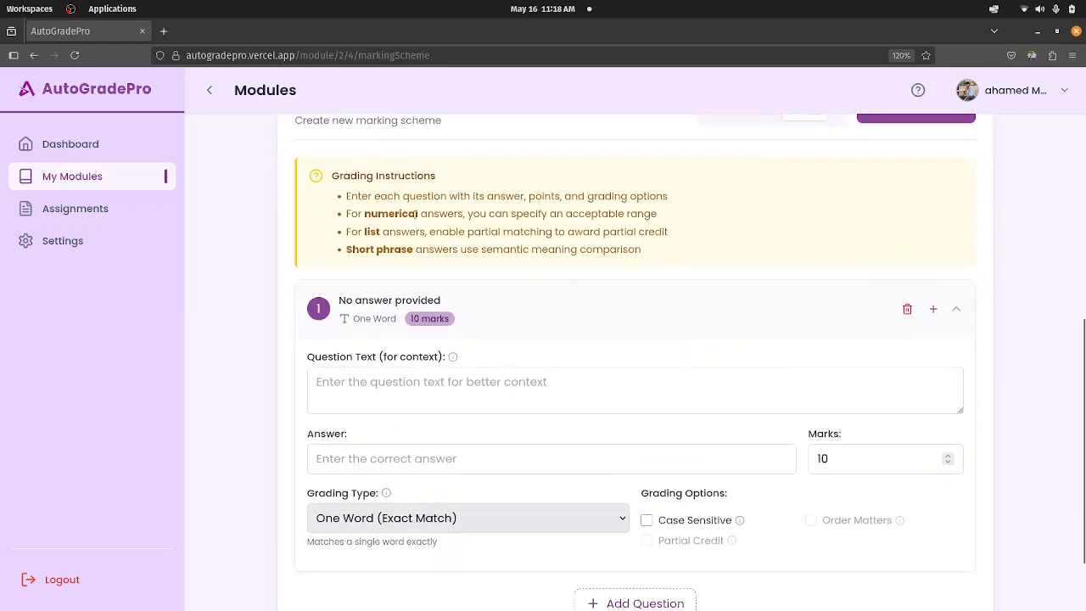
scroll(543, 353, down, 2)
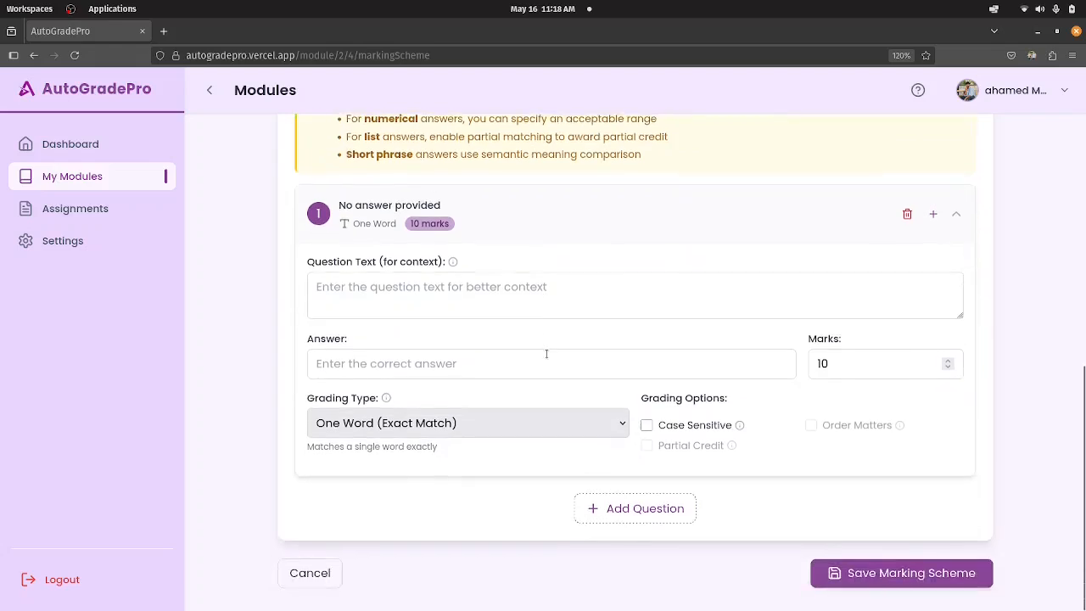
Enter "Paris paris" as question 1's answer under One Word (Exact Match) grading and try the Case Sensitive option on and off.
click(582, 424)
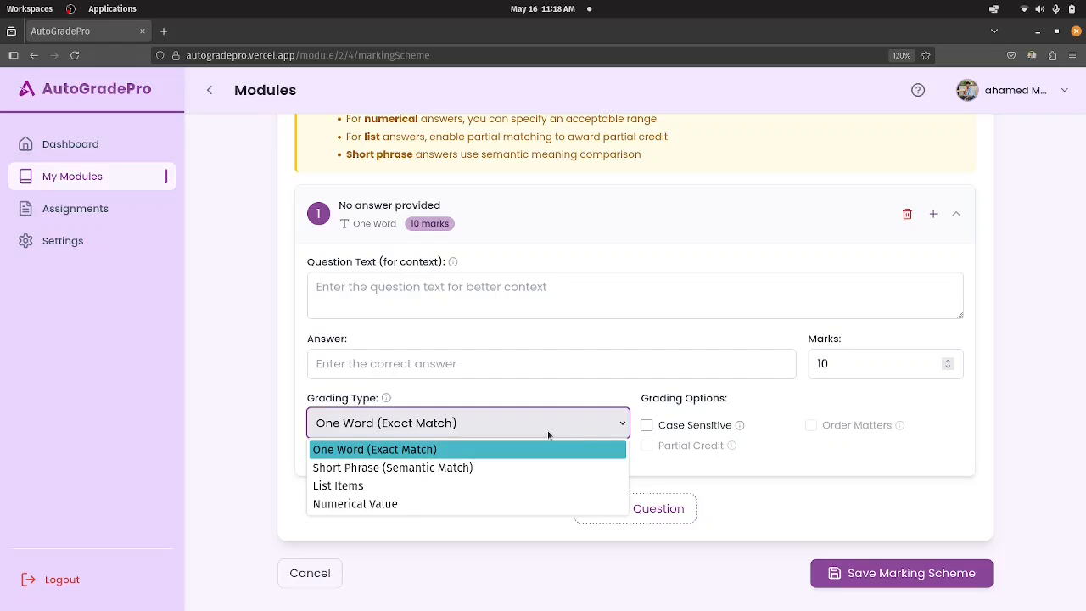
click(481, 451)
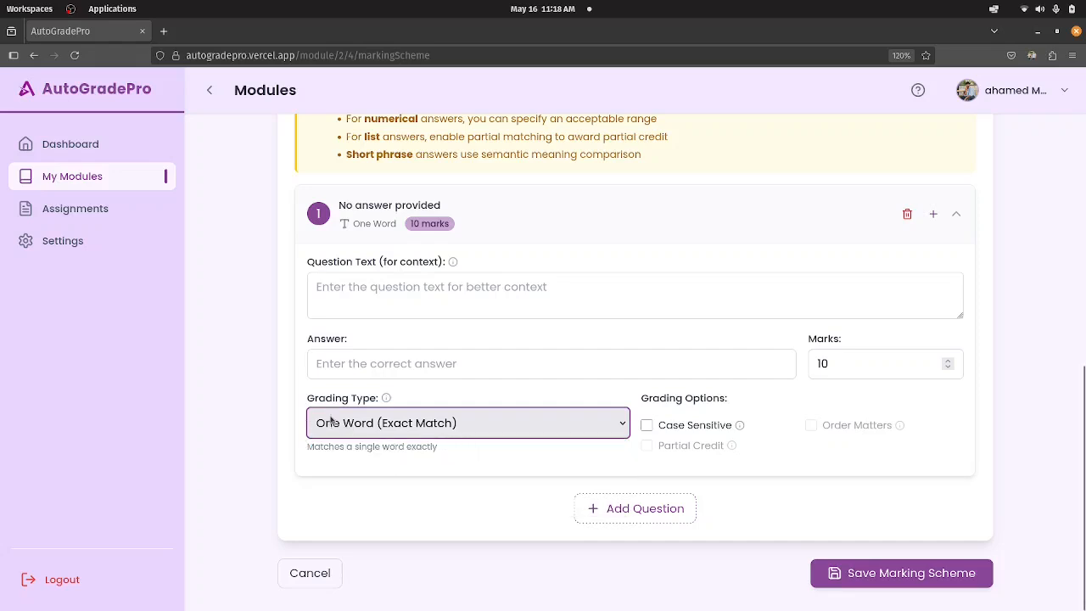
mouse_move(666, 424)
click(436, 371)
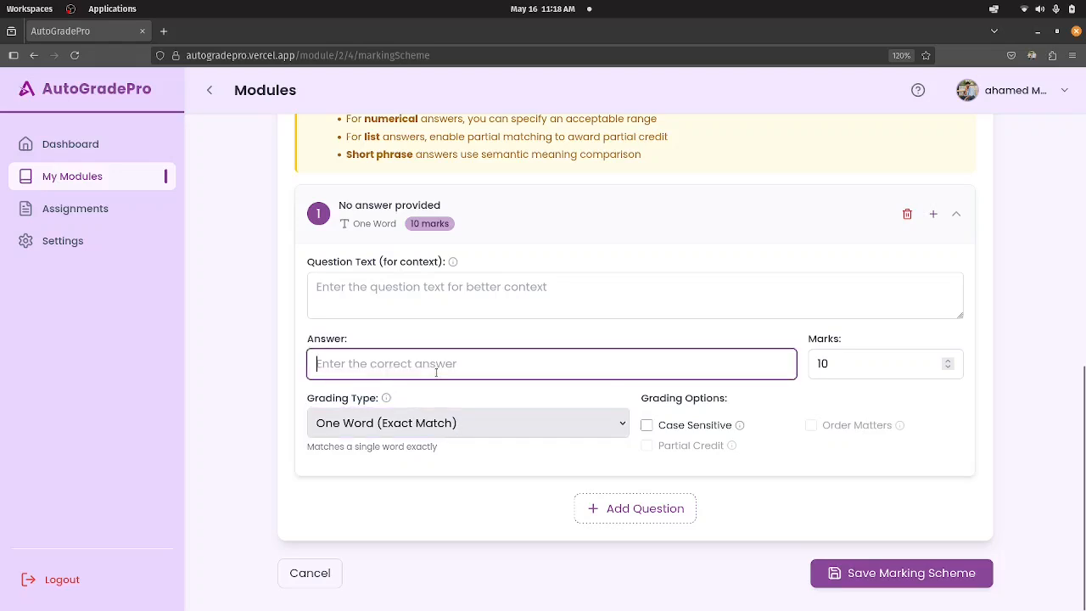
text(Pa)
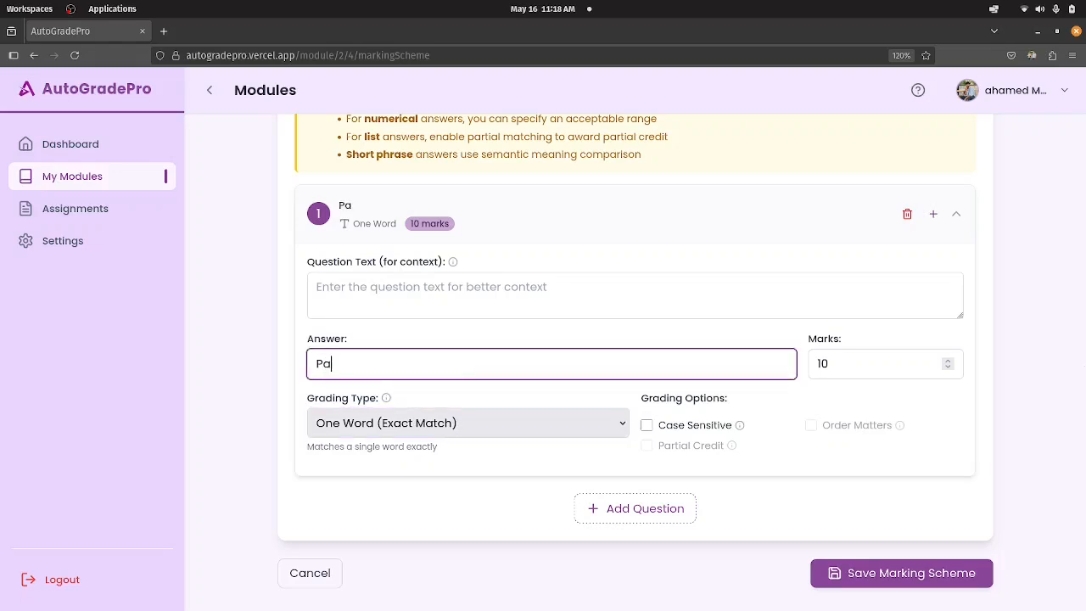
text(ris paris)
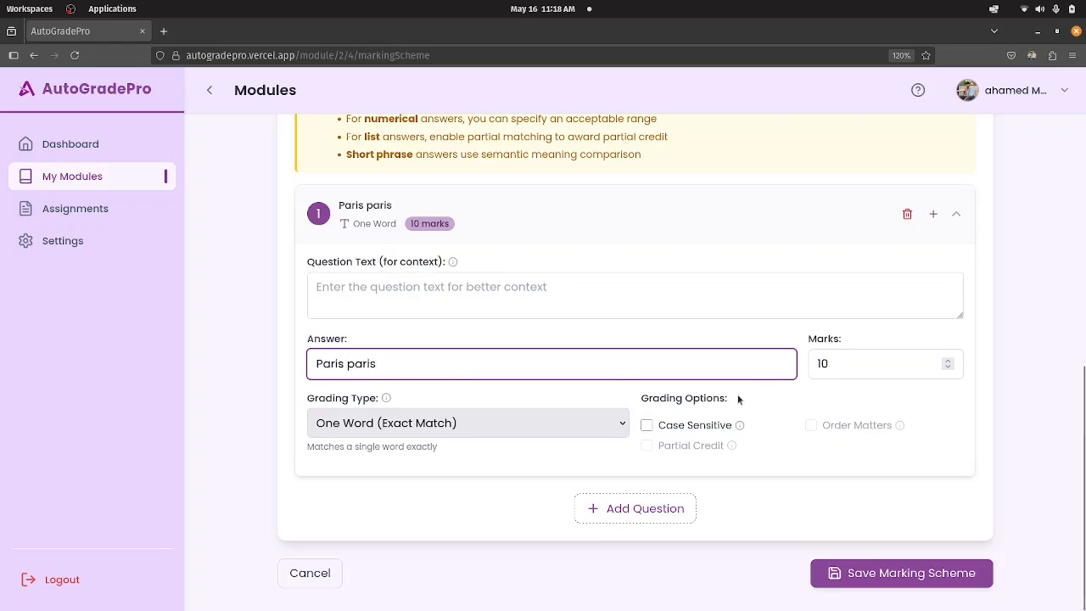
click(648, 425)
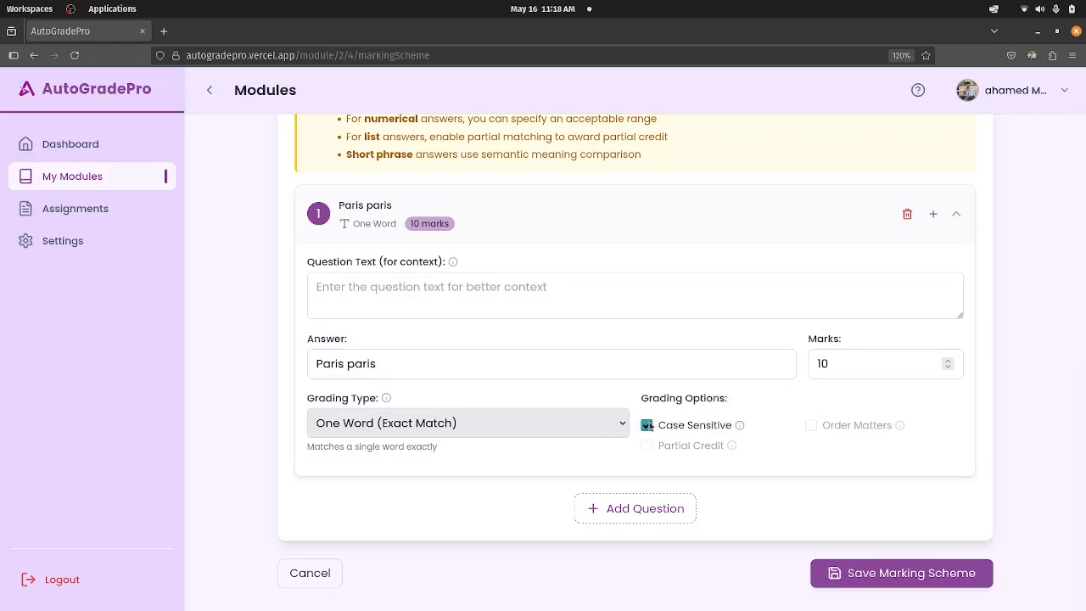
click(647, 425)
Switch question 1 to List Items grading with Case Sensitive enabled and clear its answer.
click(424, 431)
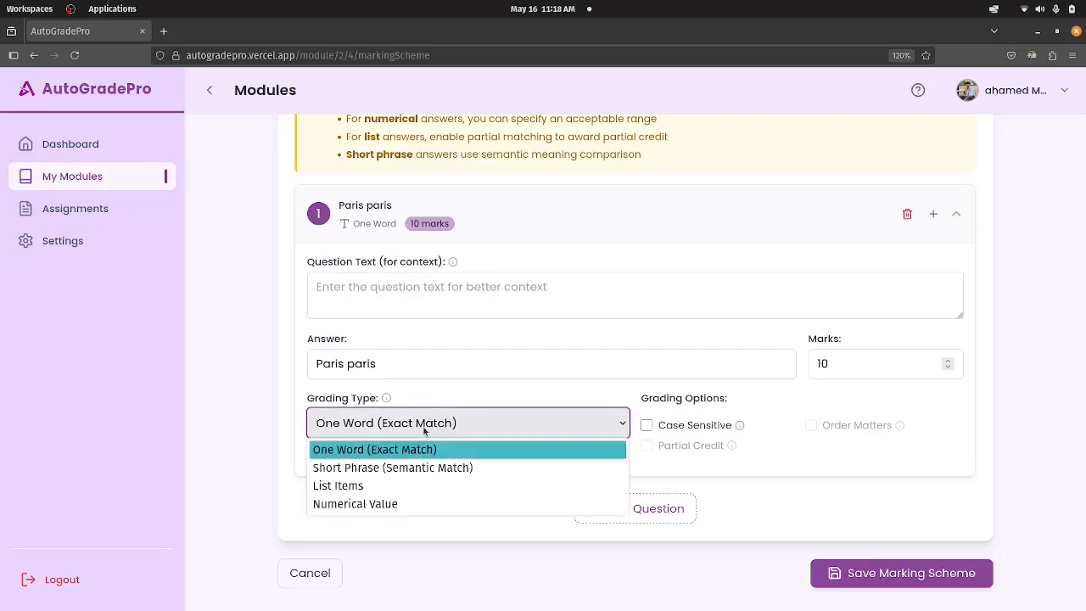
click(367, 487)
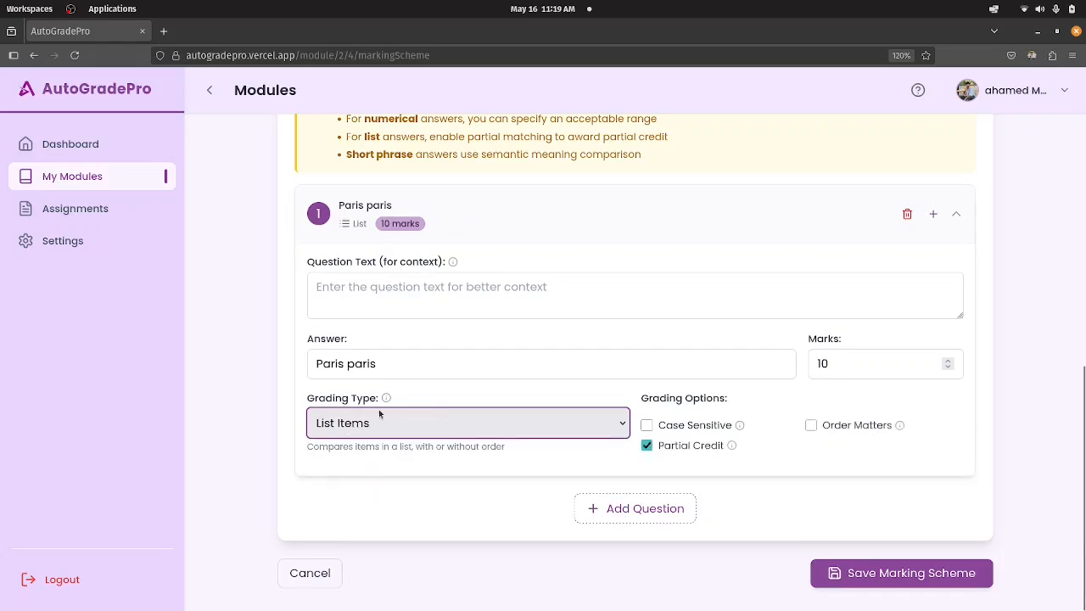
click(383, 363)
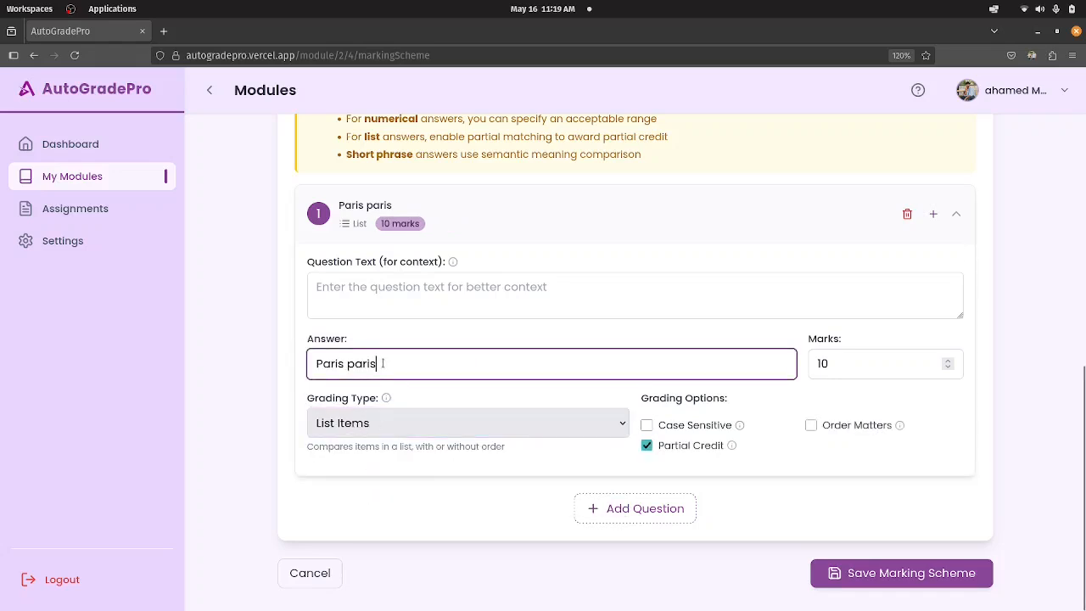
key(BackSpace)
key(BackSpace)
key(BackSpace)
key(BackSpace)
key(BackSpace)
key(BackSpace)
key(BackSpace)
key(BackSpace)
key(BackSpace)
key(BackSpace)
key(BackSpace)
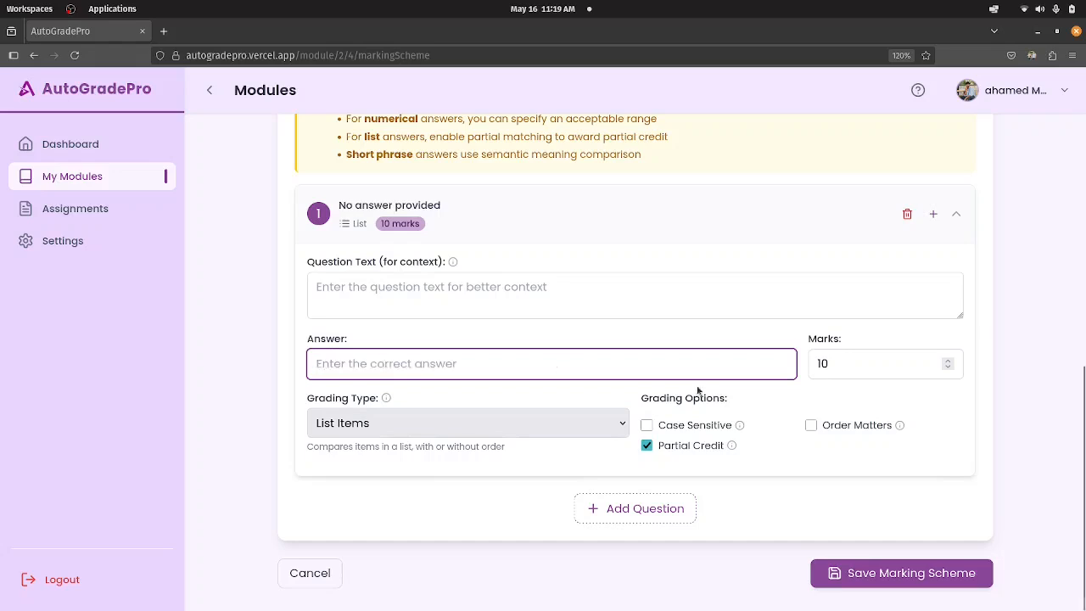
click(646, 426)
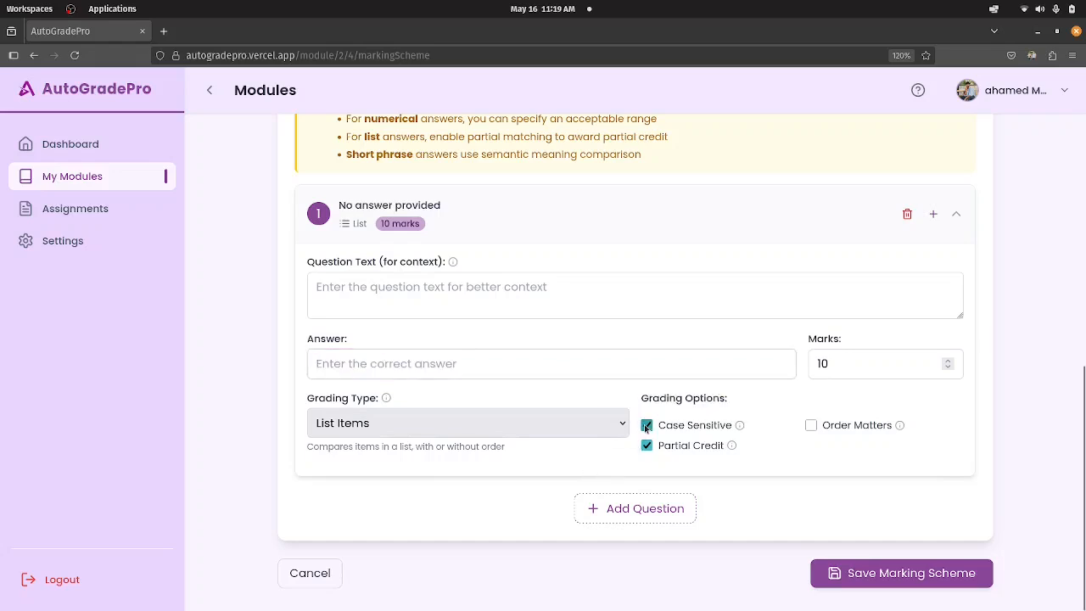
Turn off Case Sensitive and turn on Order Matters for question 1's list grading.
click(647, 425)
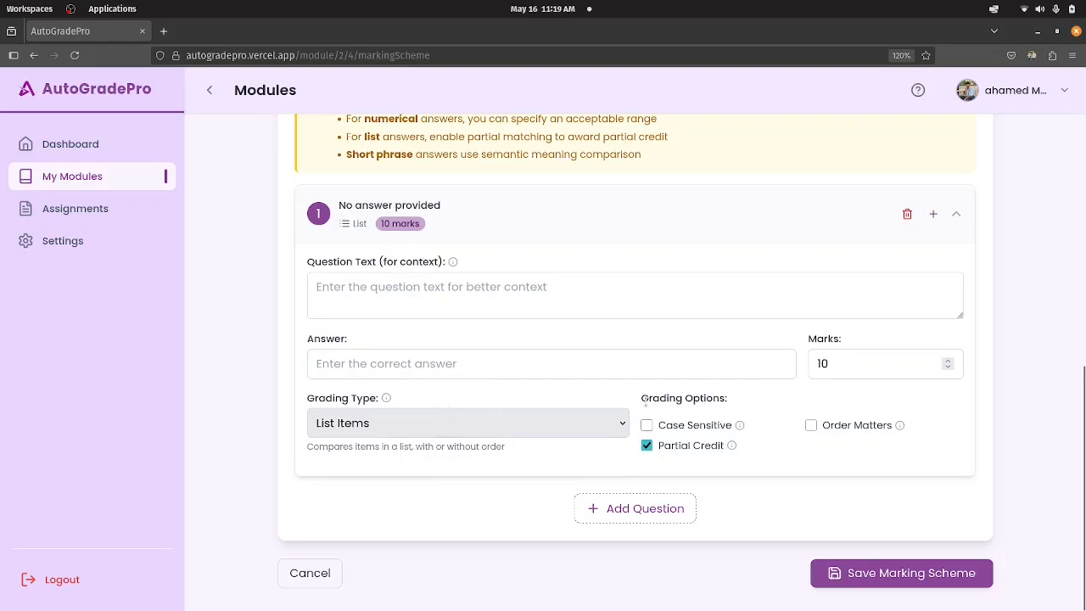
click(811, 426)
click(811, 426)
click(537, 376)
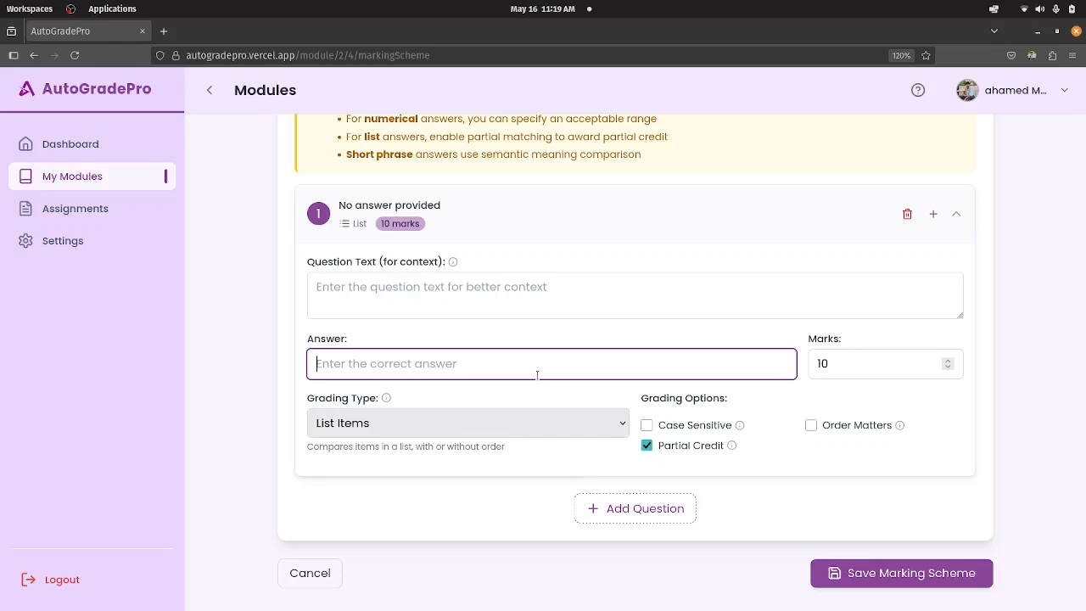
mouse_move(817, 434)
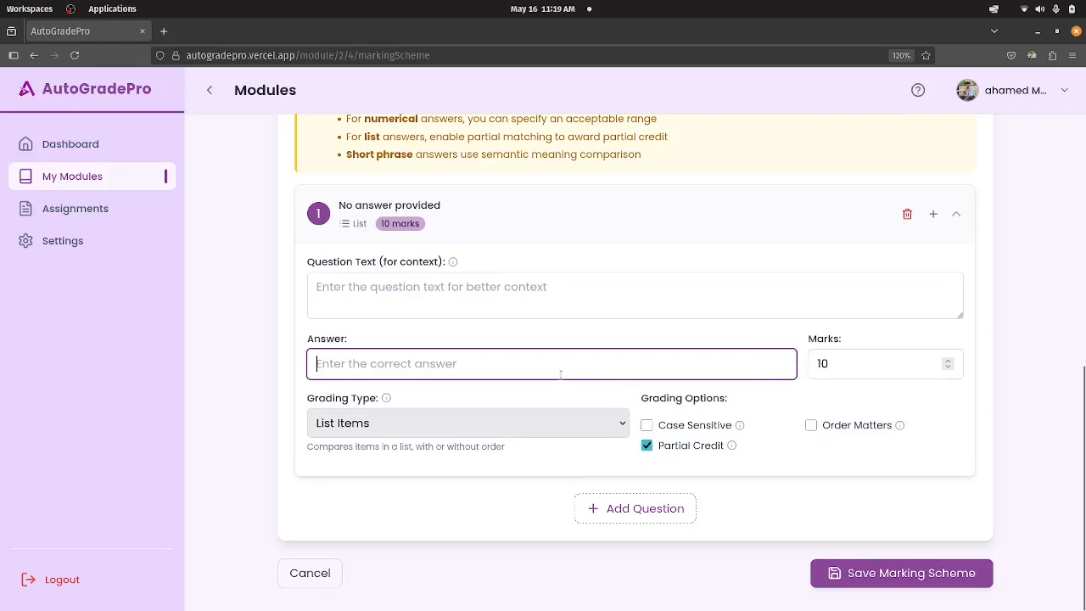
click(812, 425)
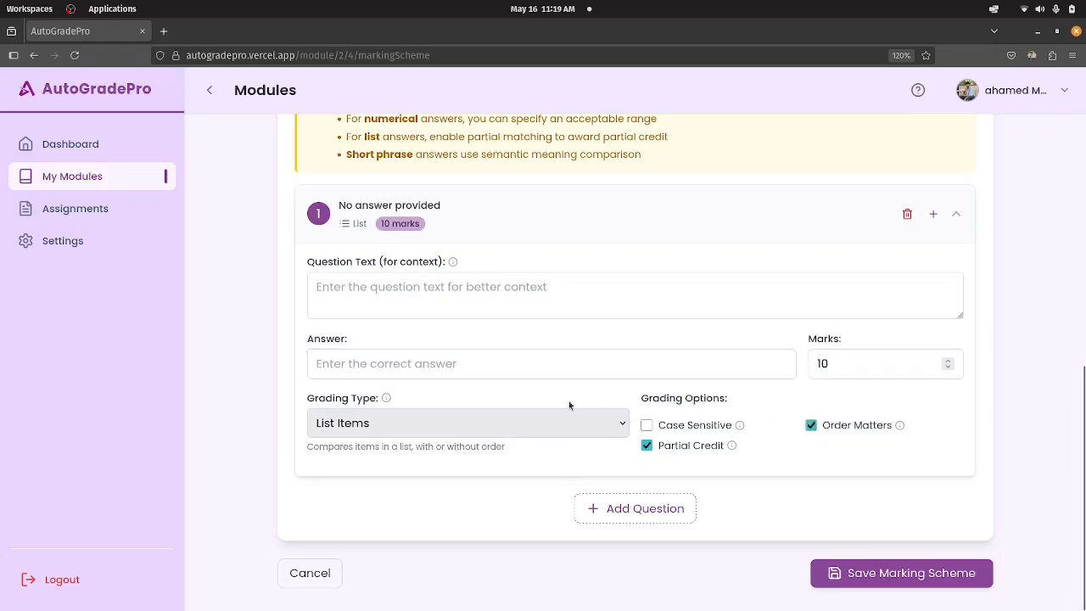
Enter the sample list orderings "A,B,C A.C.B" as question 1's answer.
click(462, 366)
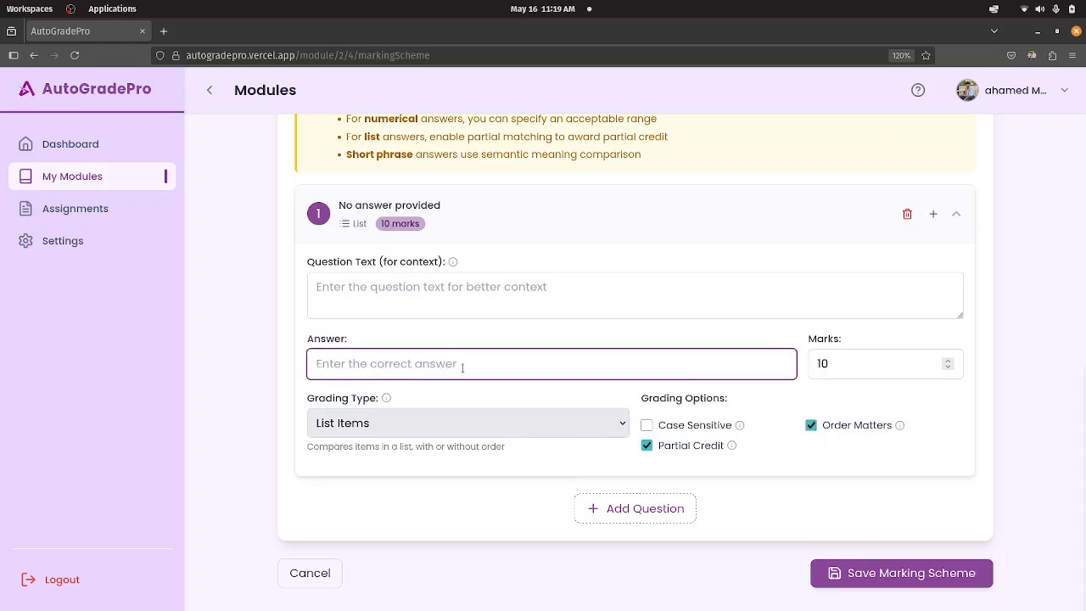
text(A,B)
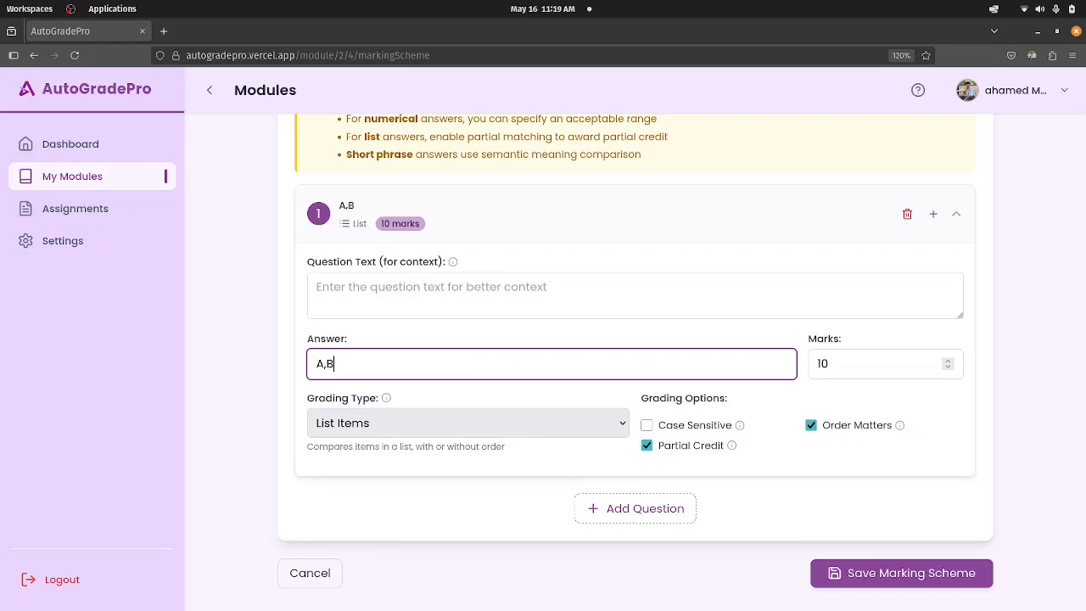
text(,C)
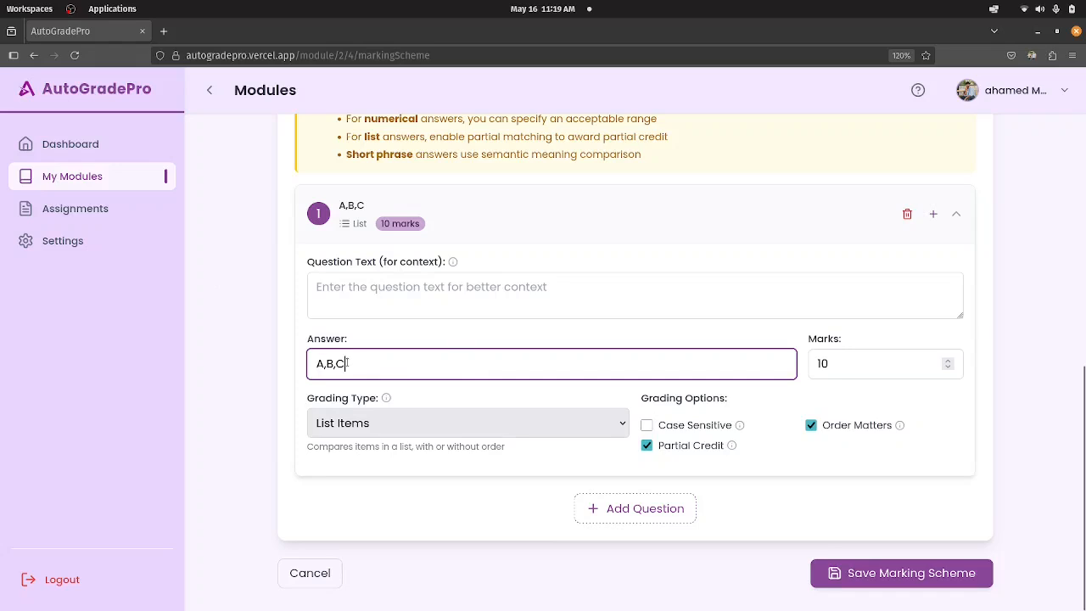
text(  A.C.)
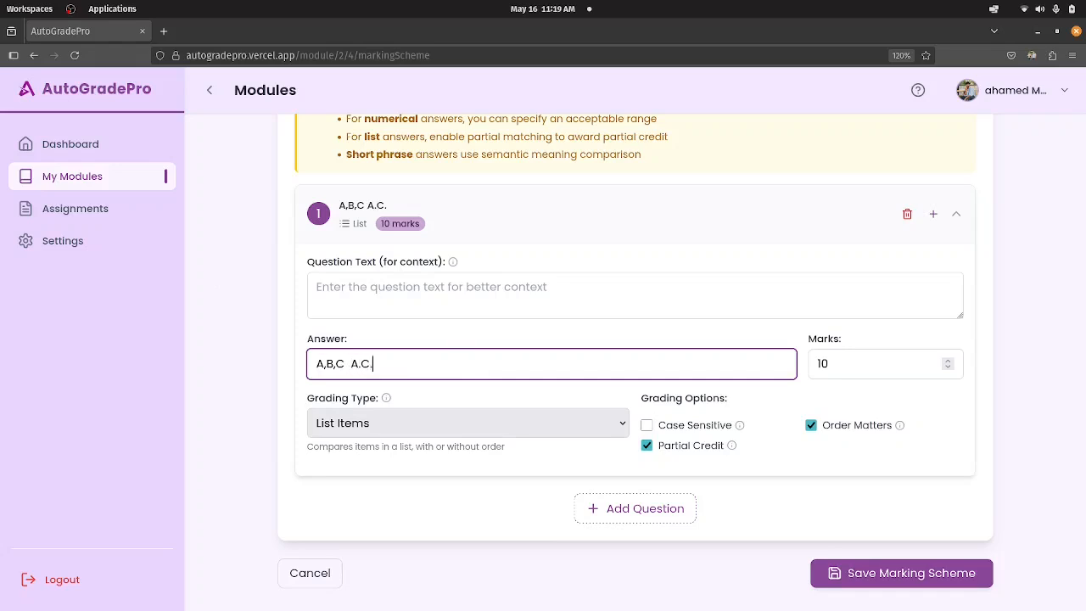
text(B)
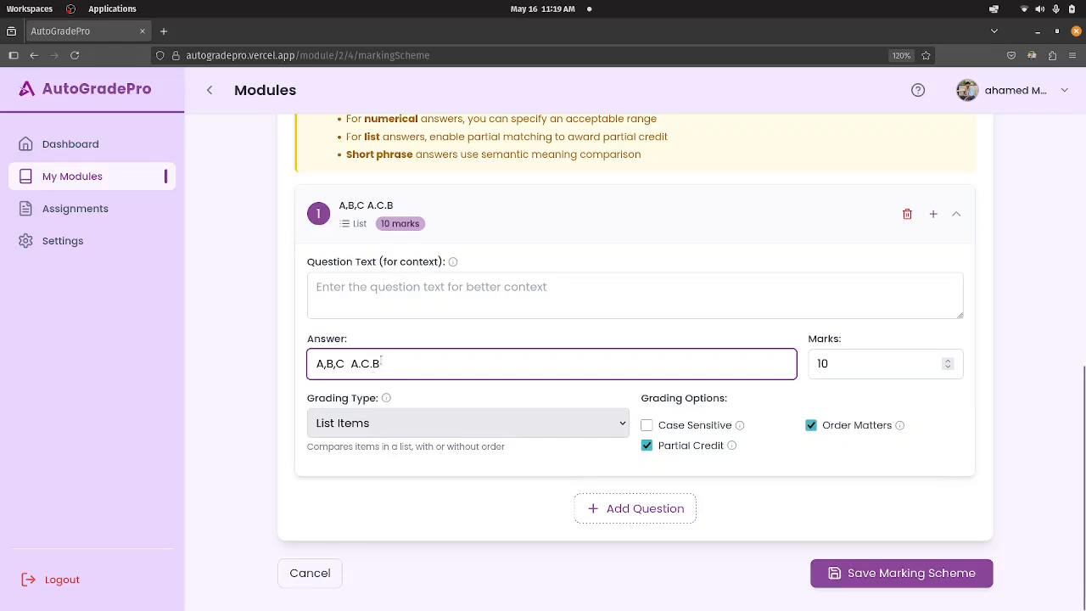
key(ctrl+a)
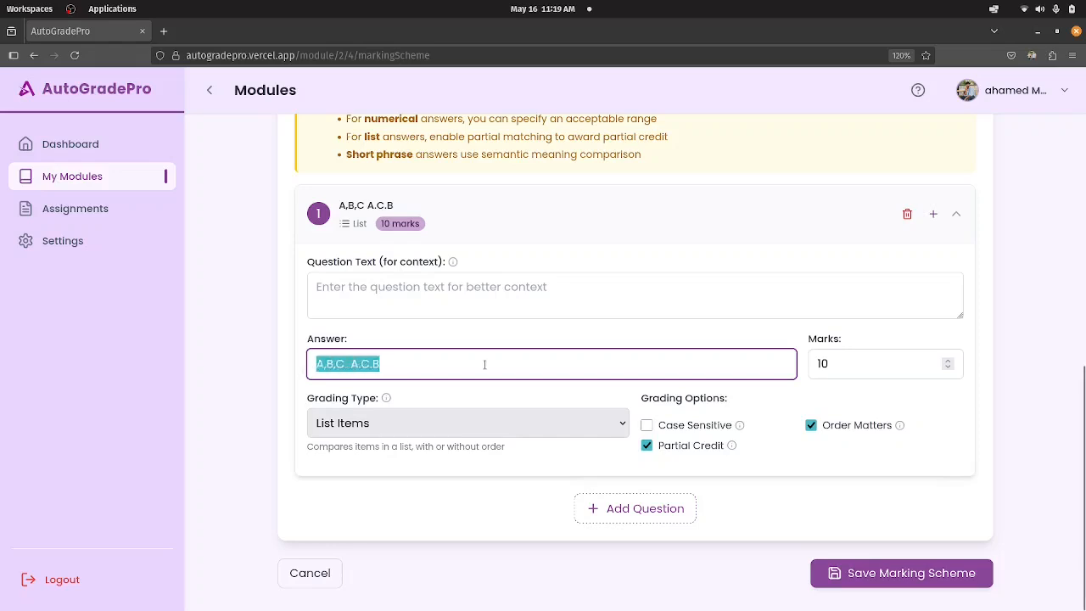
Switch question 1 to Numerical Value grading and try the Use Range option off and on.
click(479, 418)
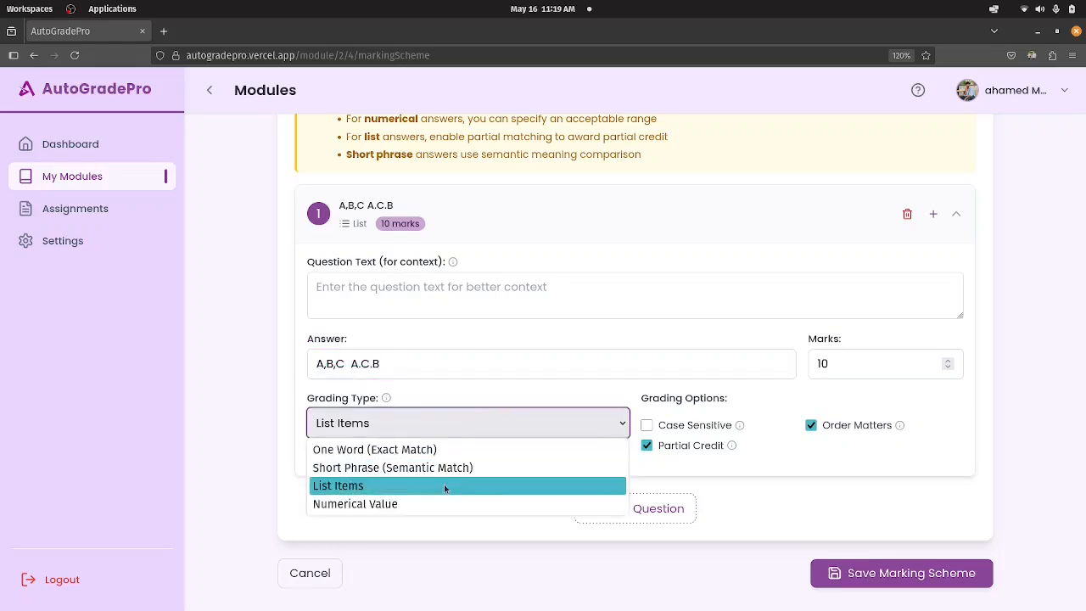
click(433, 504)
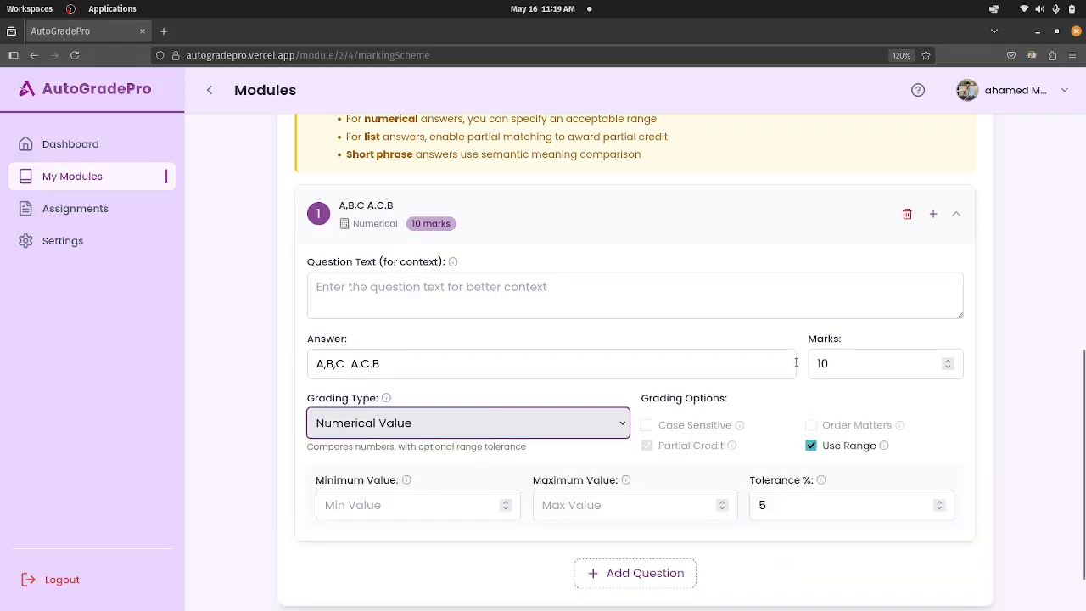
scroll(809, 411, down, 2)
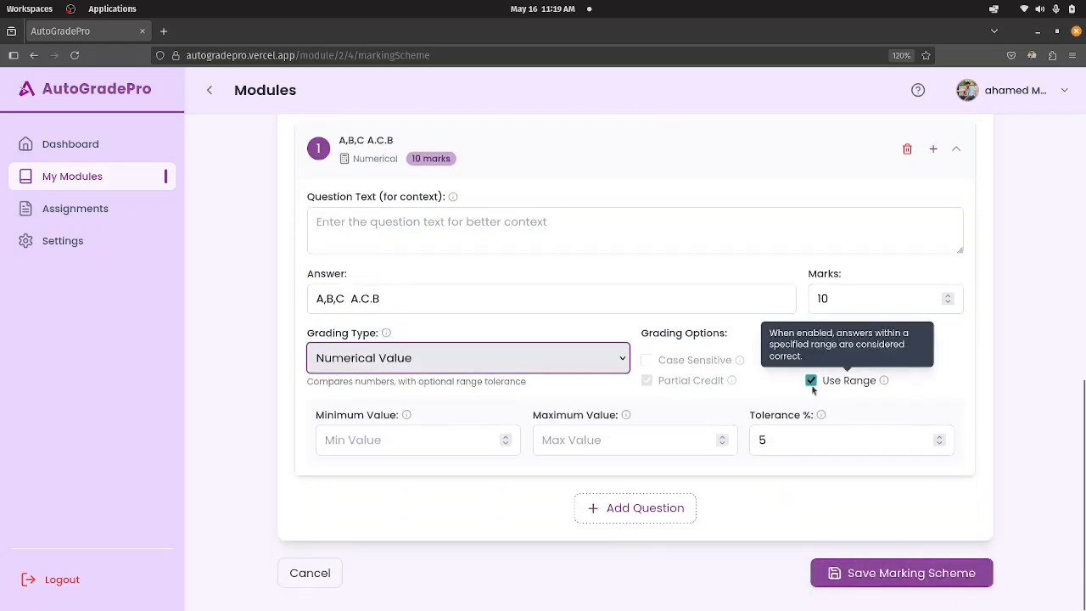
click(811, 382)
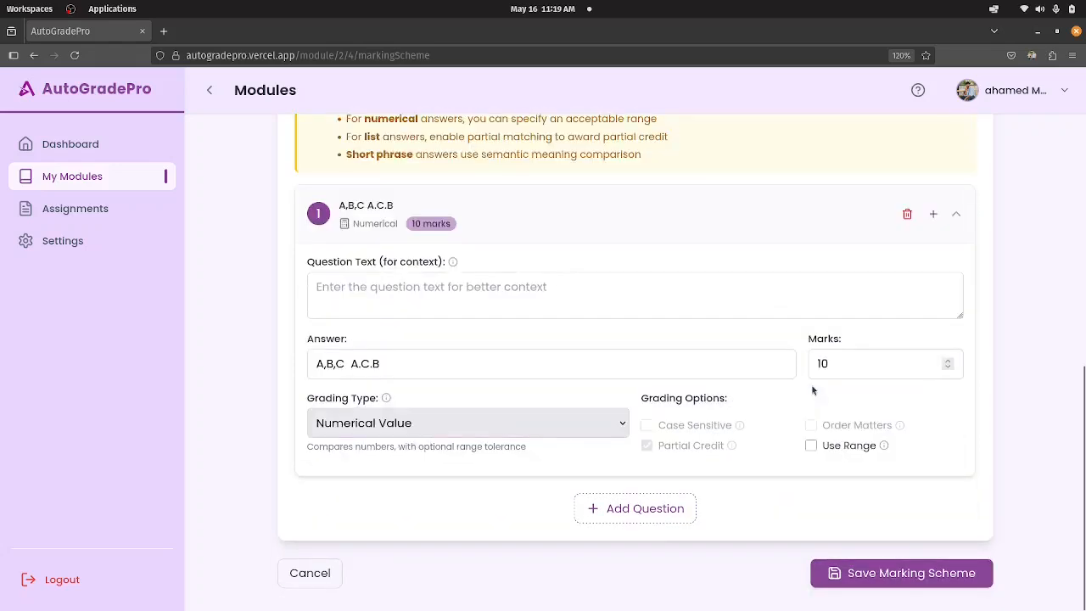
click(811, 446)
Set question 1's accepted range to a minimum of 234 and a maximum of 323, with a tolerance of 2.55%.
click(468, 505)
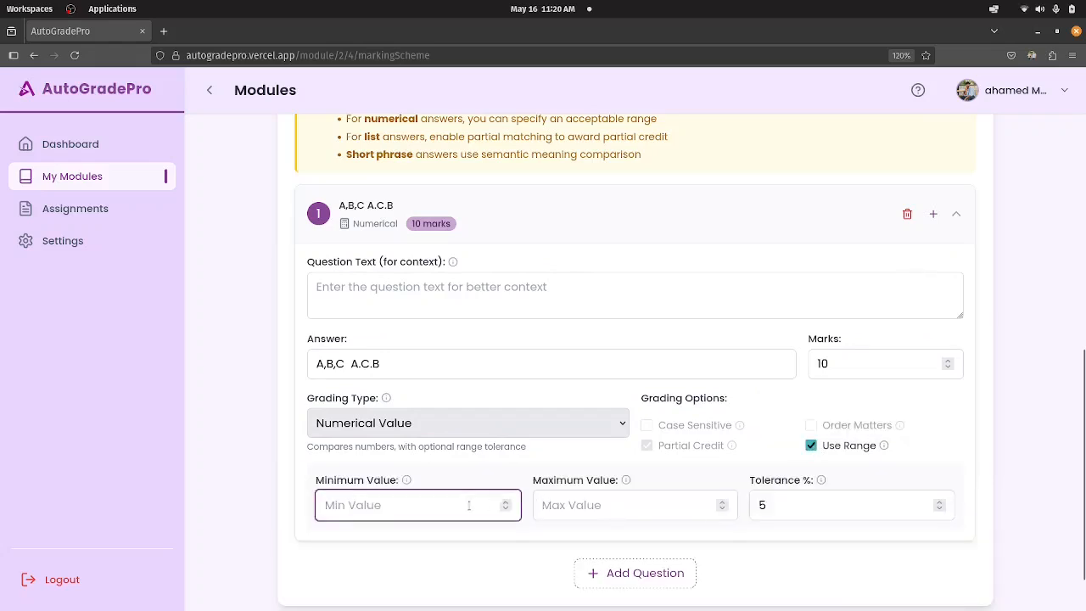
text(234)
click(553, 510)
text(32)
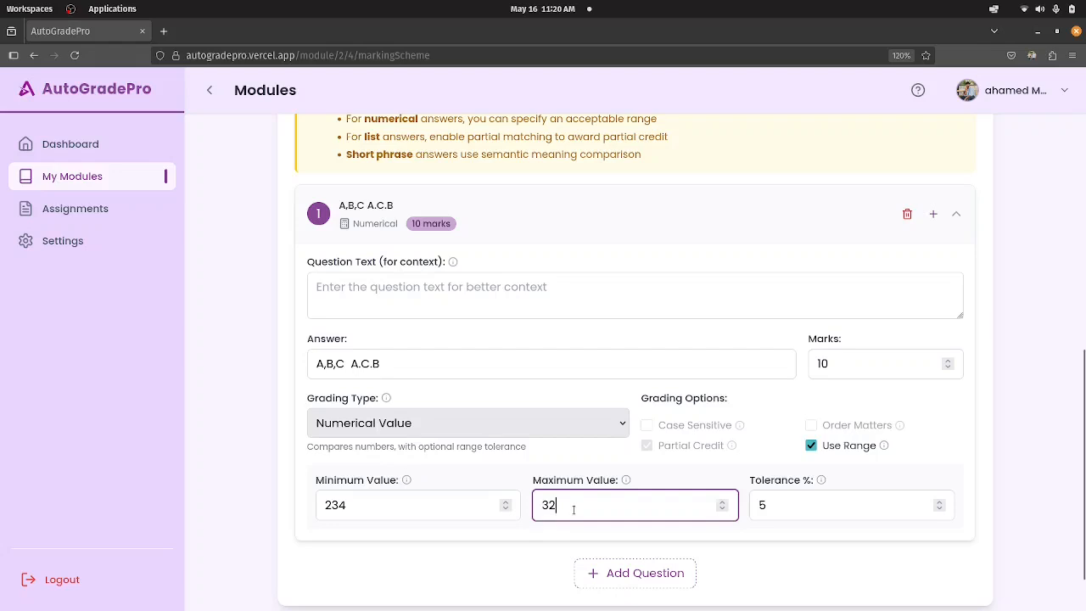
text(3)
click(784, 502)
key(BackSpace)
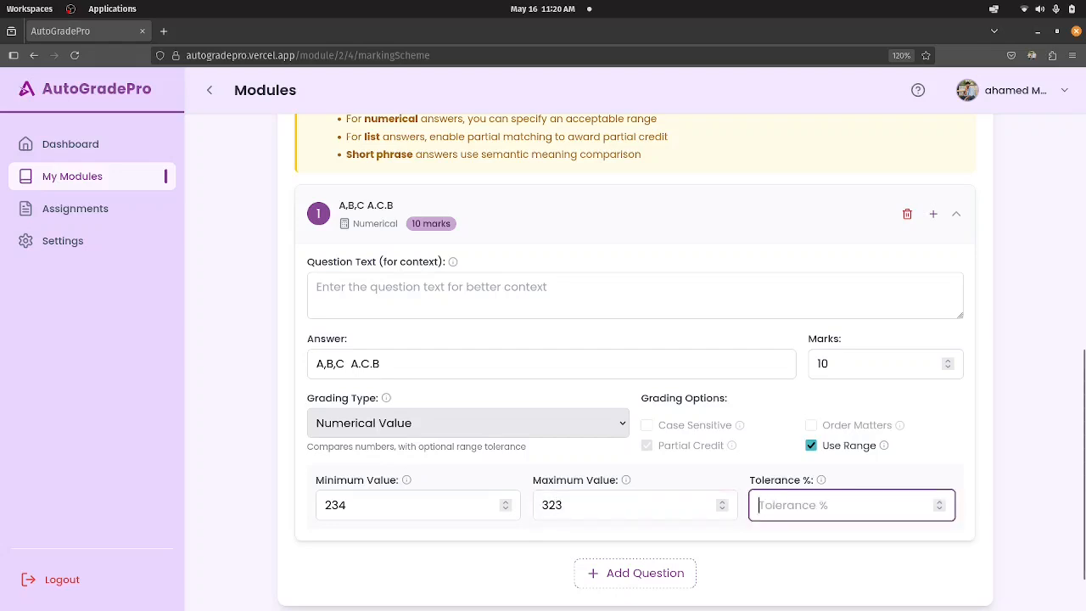
text(255)
key(BackSpace)
key(BackSpace)
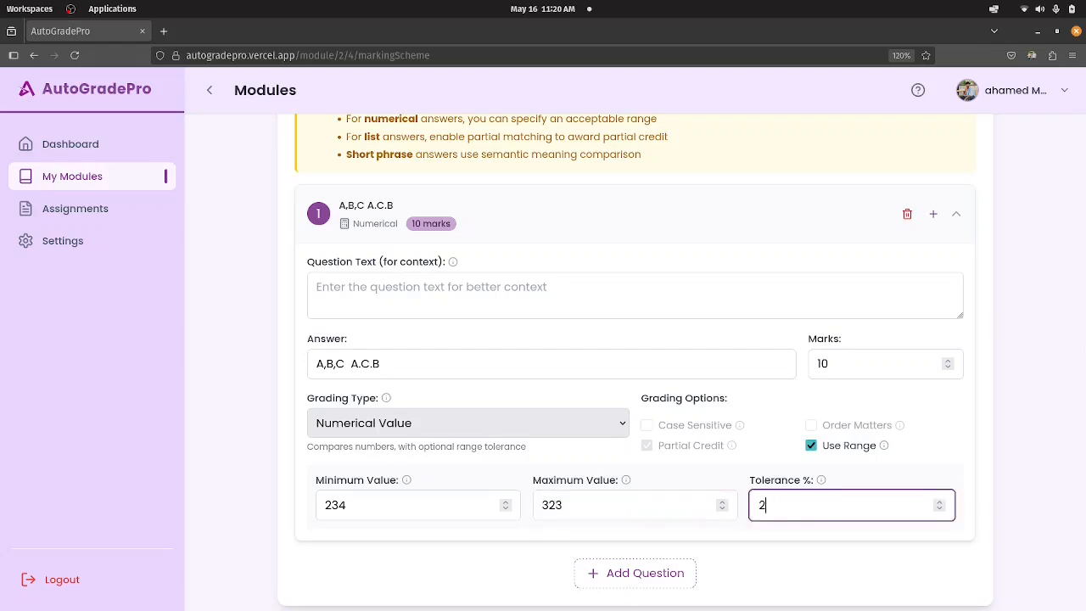
text(.55)
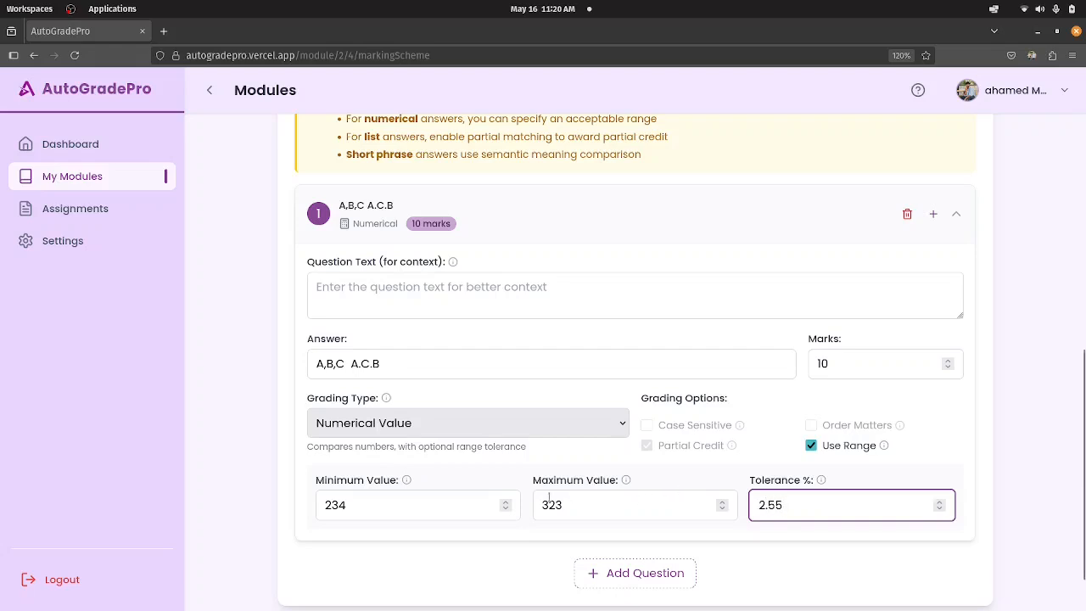
Replace question 1's answer with the numerical value 278.4458.
drag(391, 366, 290, 366)
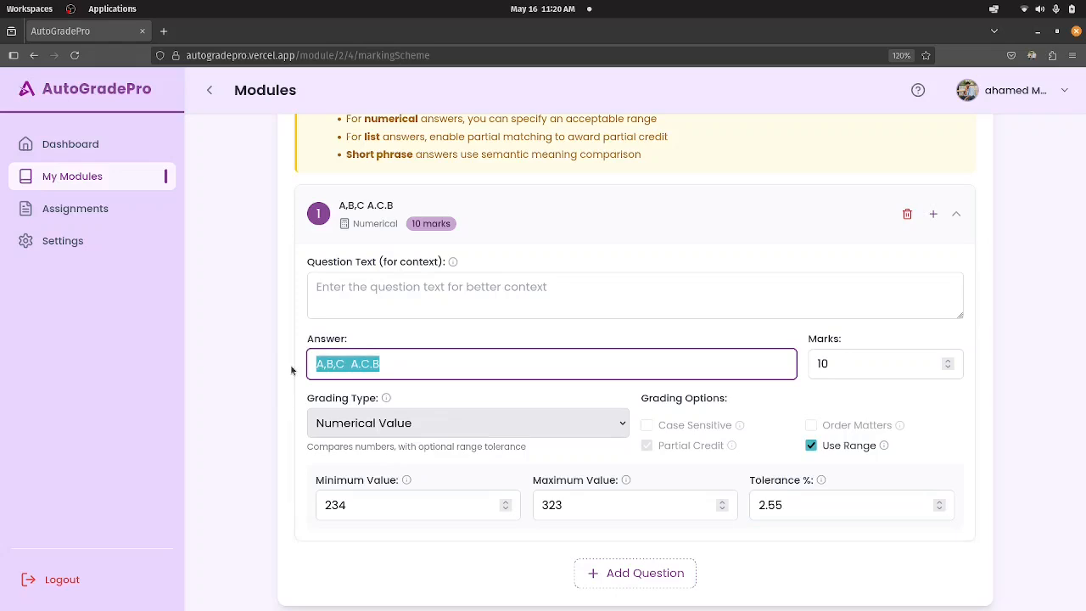
text(278)
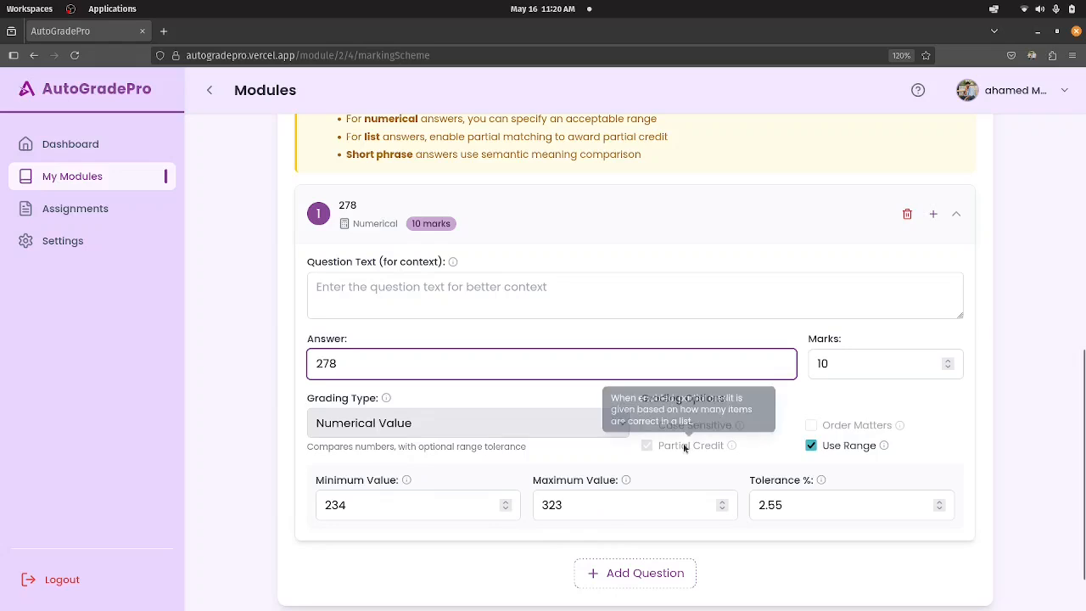
scroll(513, 512, down, 1)
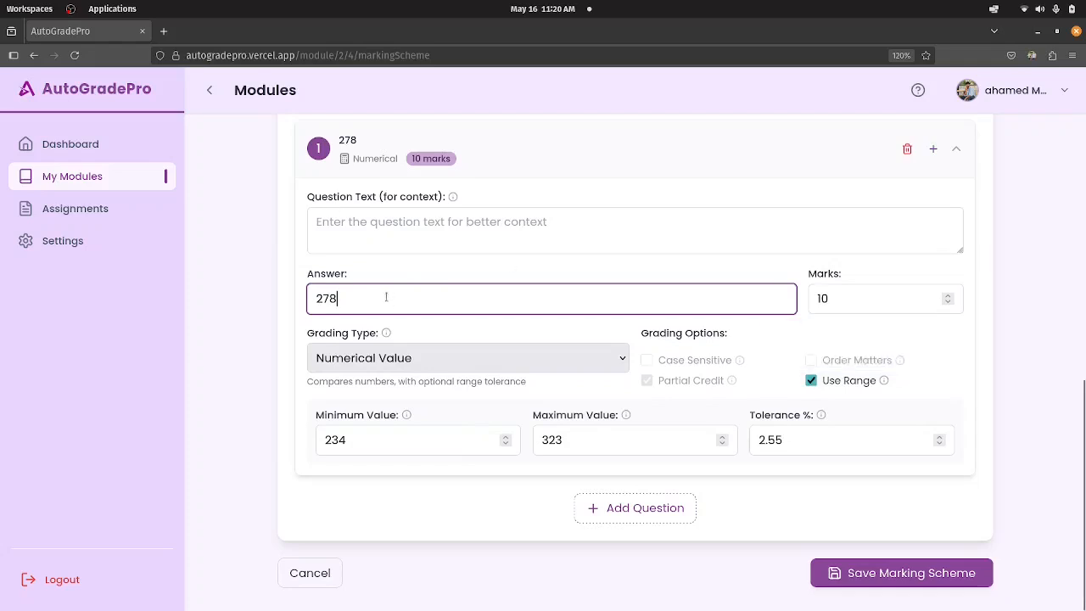
text(.)
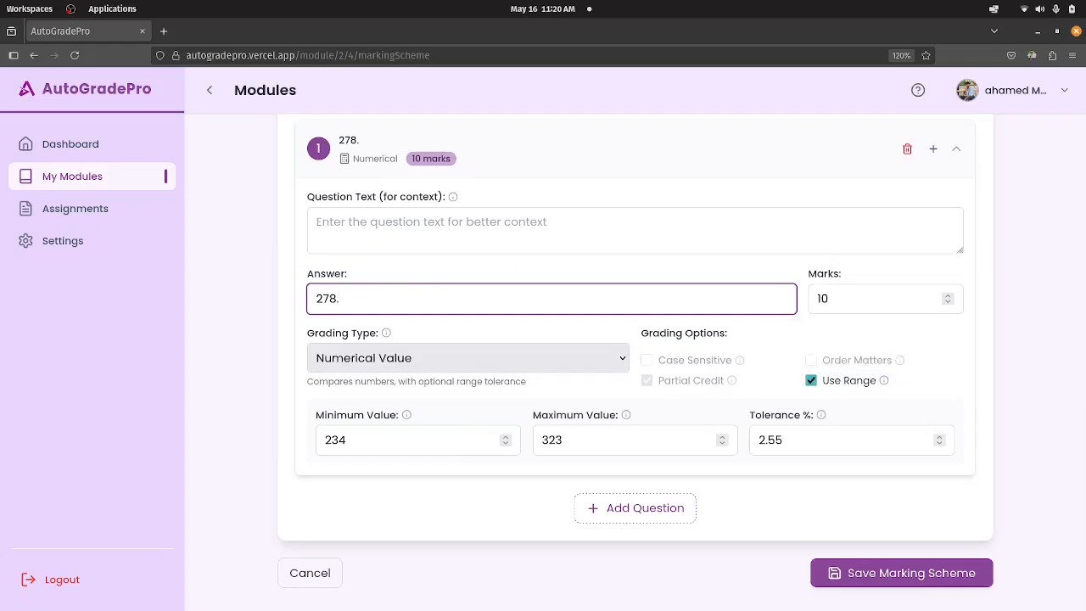
text(4458)
key(shift+Left)
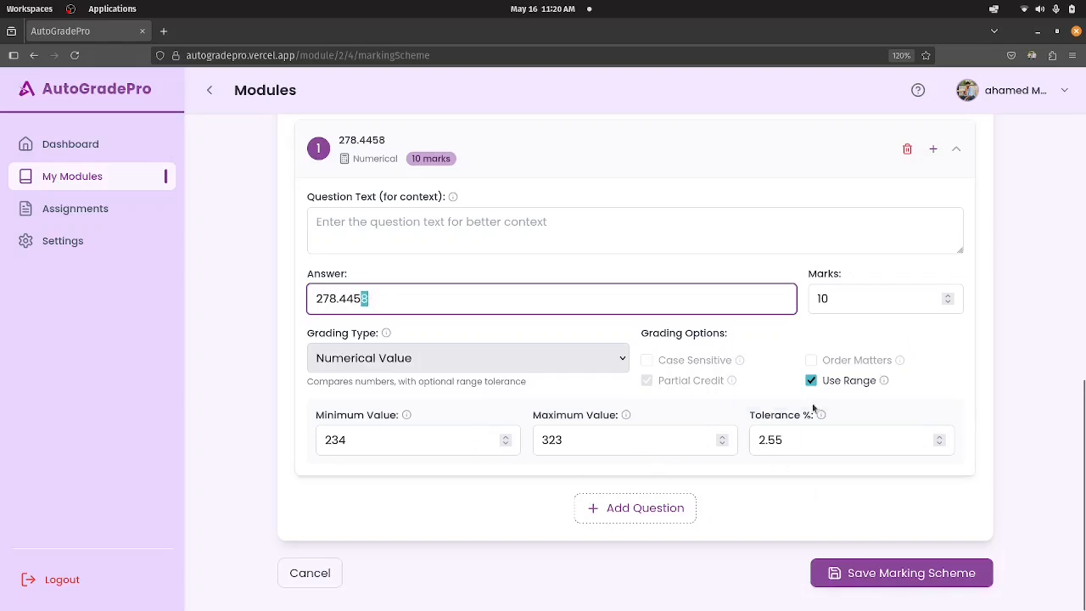
Turn off Use Range and switch question 1's grading type to Short Phrase (Semantic Match).
click(812, 380)
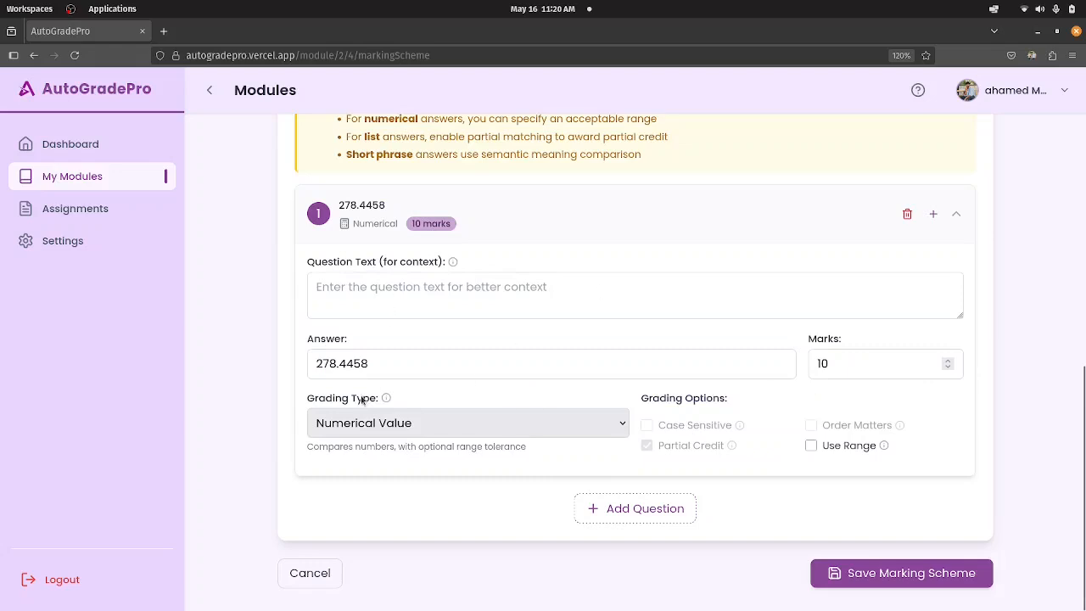
click(372, 422)
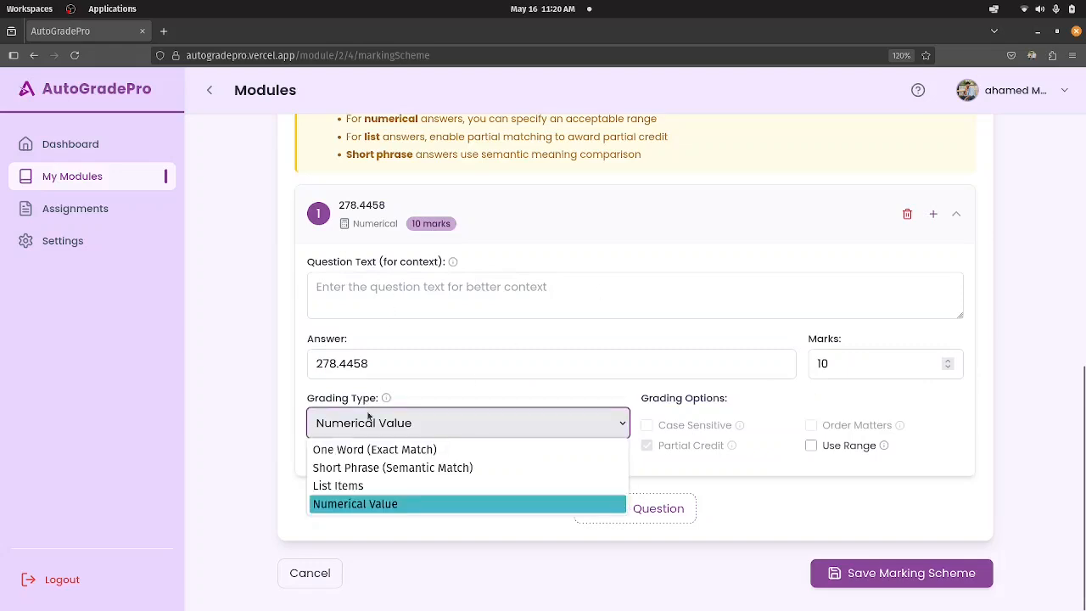
click(374, 467)
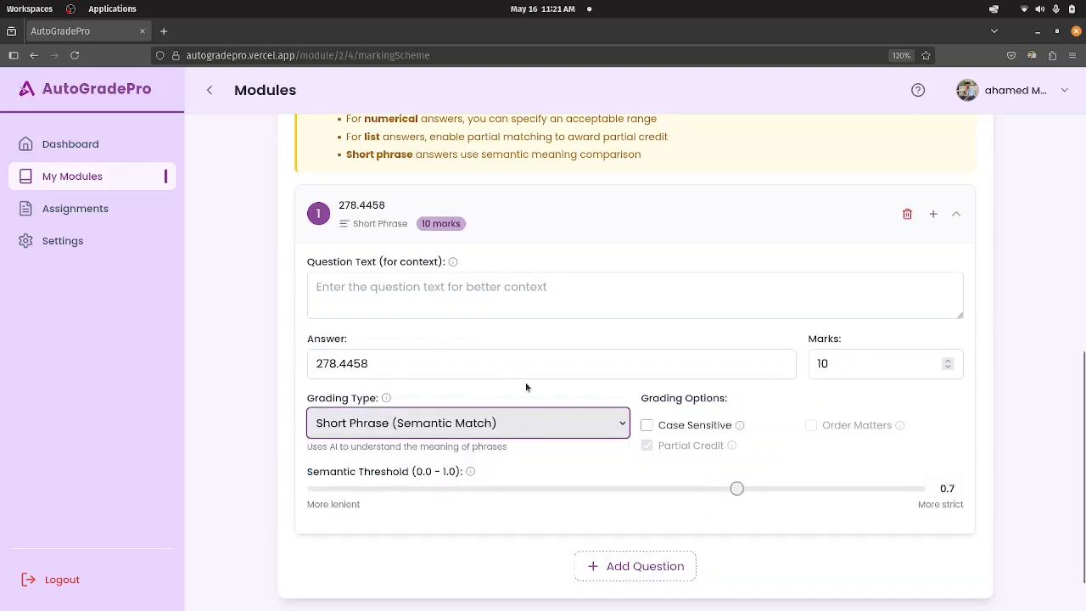
Enter "What is data structure?" as the question text of question 1.
drag(415, 358, 313, 363)
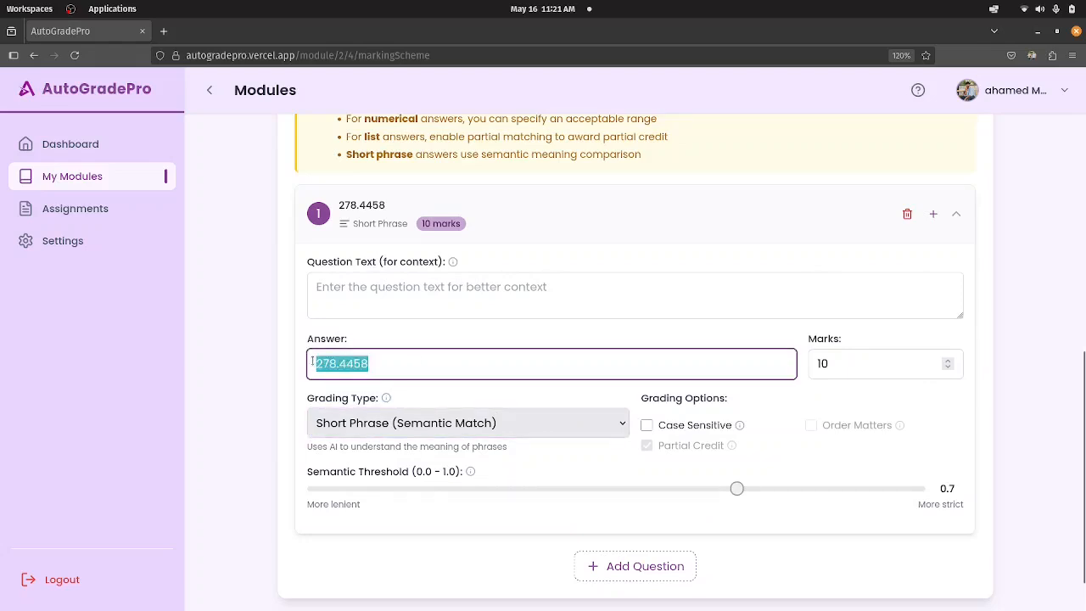
click(346, 280)
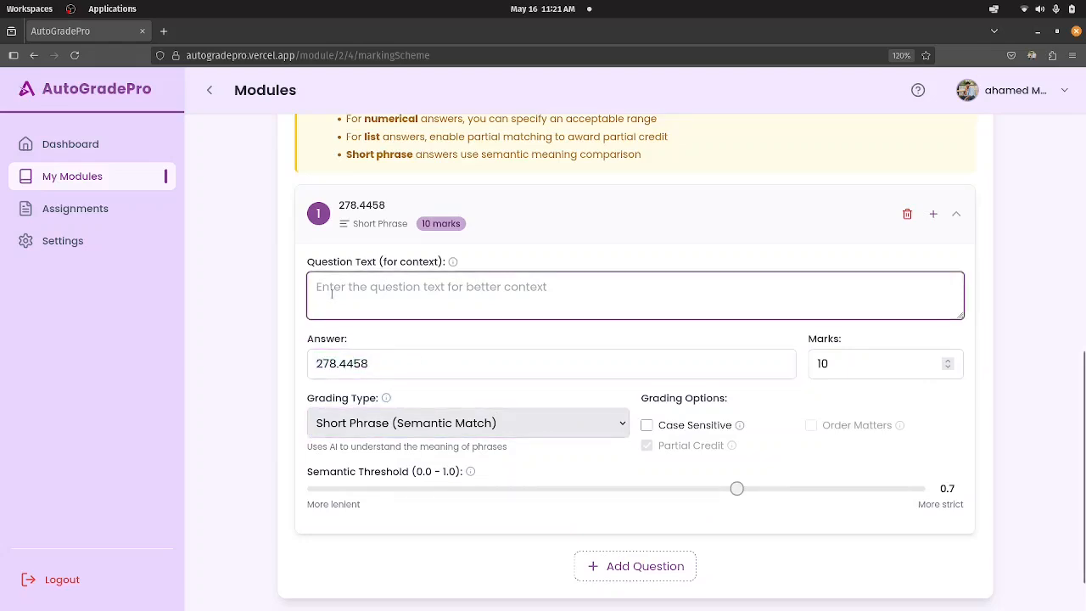
text(What)
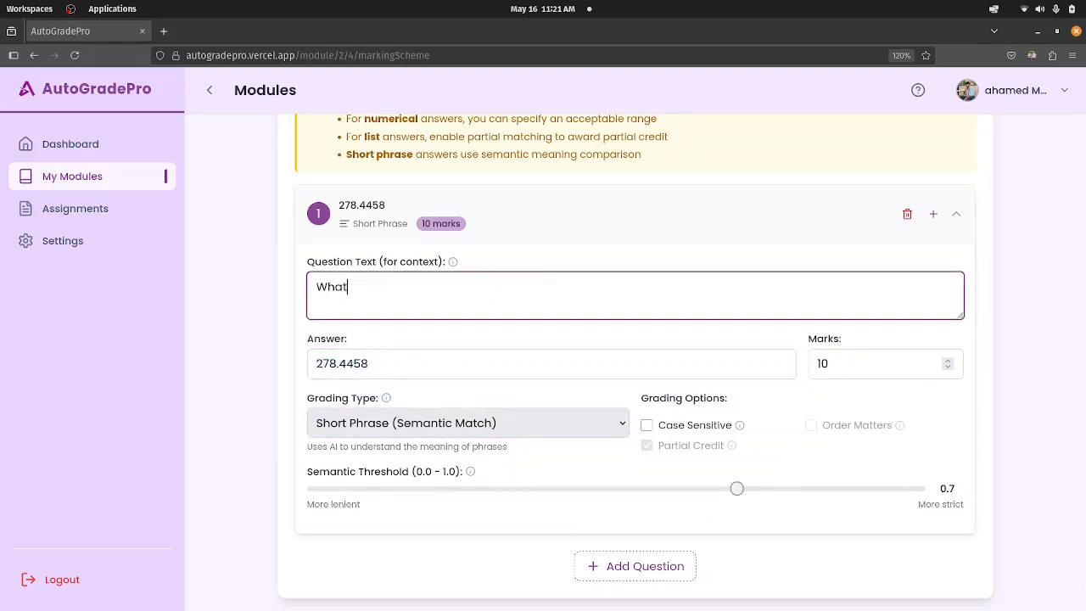
text( is the cap)
key(BackSpace)
key(BackSpace)
key(BackSpace)
key(BackSpace)
key(BackSpace)
text(data structure)
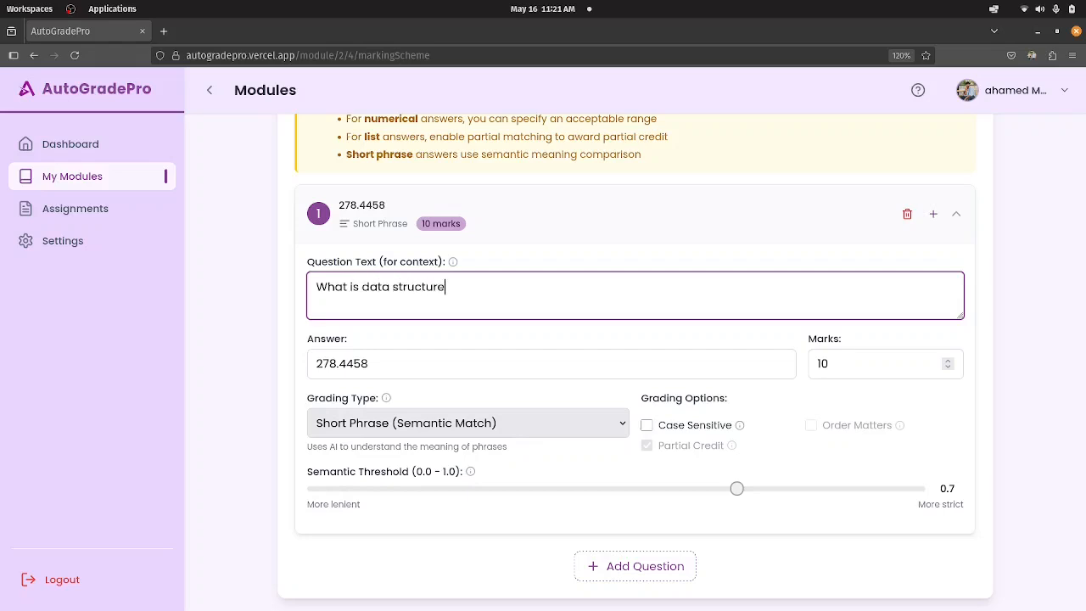
text(?)
Look over the grading types offered for question 1 and keep Short Phrase (Semantic Match).
drag(404, 363, 318, 363)
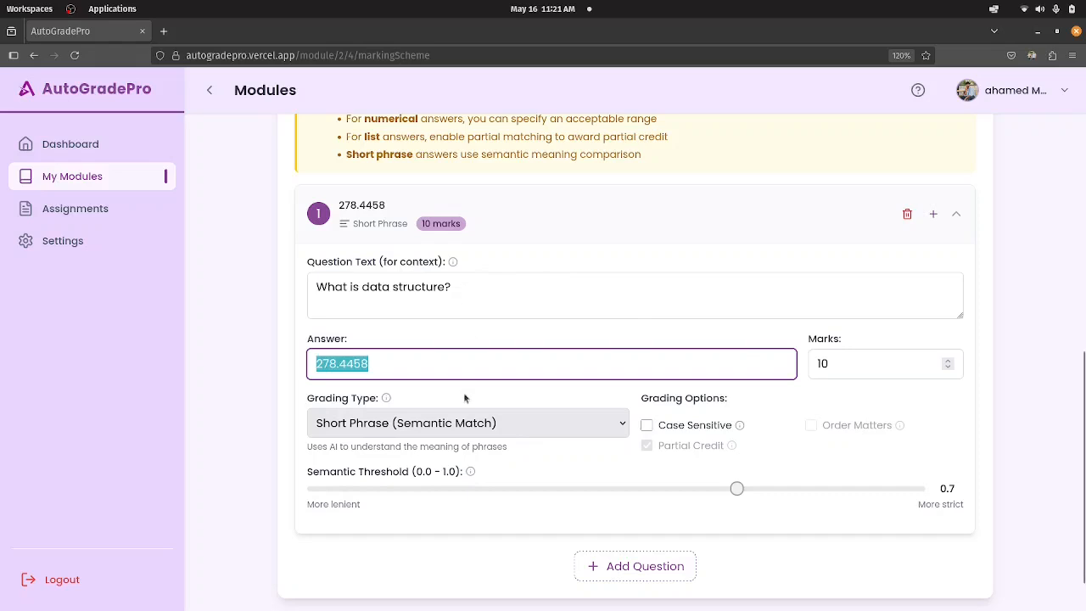
click(484, 431)
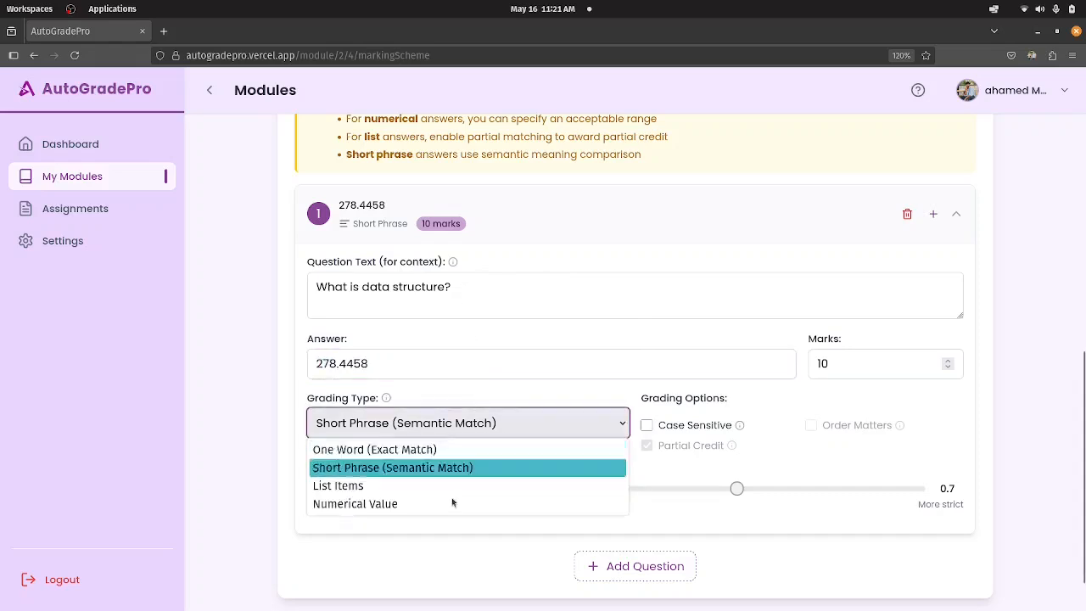
click(368, 475)
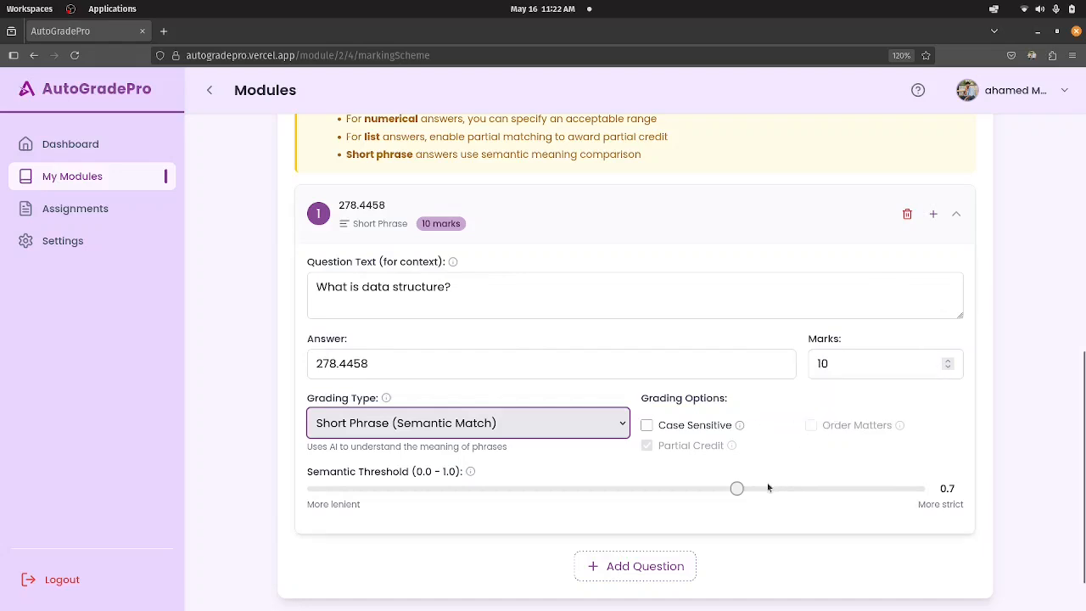
Set question 1's semantic threshold to 0.6 and replace its answer with "the data studs/...".
click(677, 488)
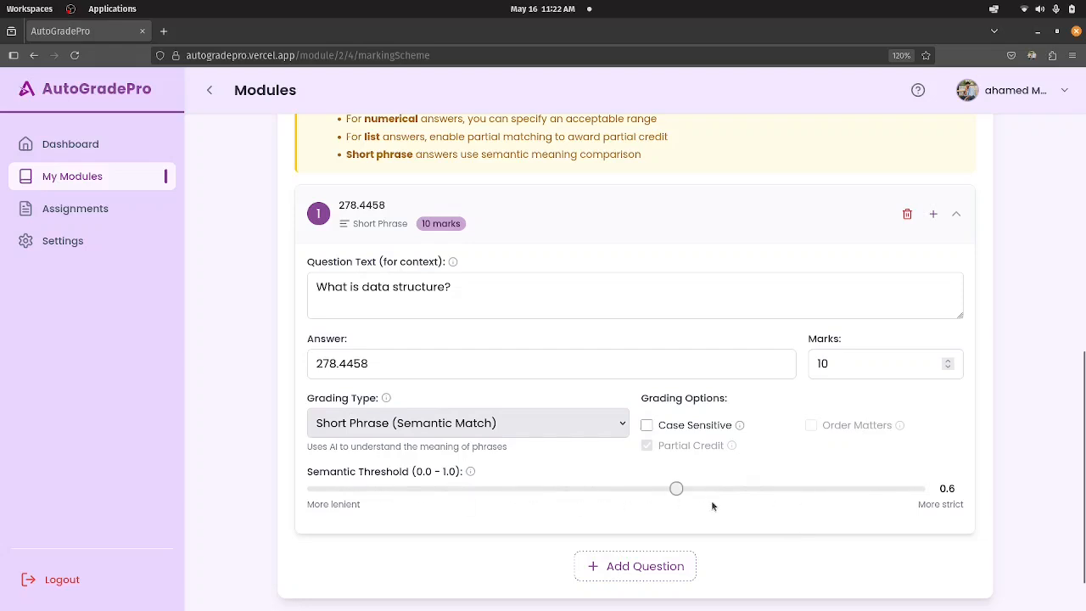
drag(379, 365, 151, 335)
text(the data )
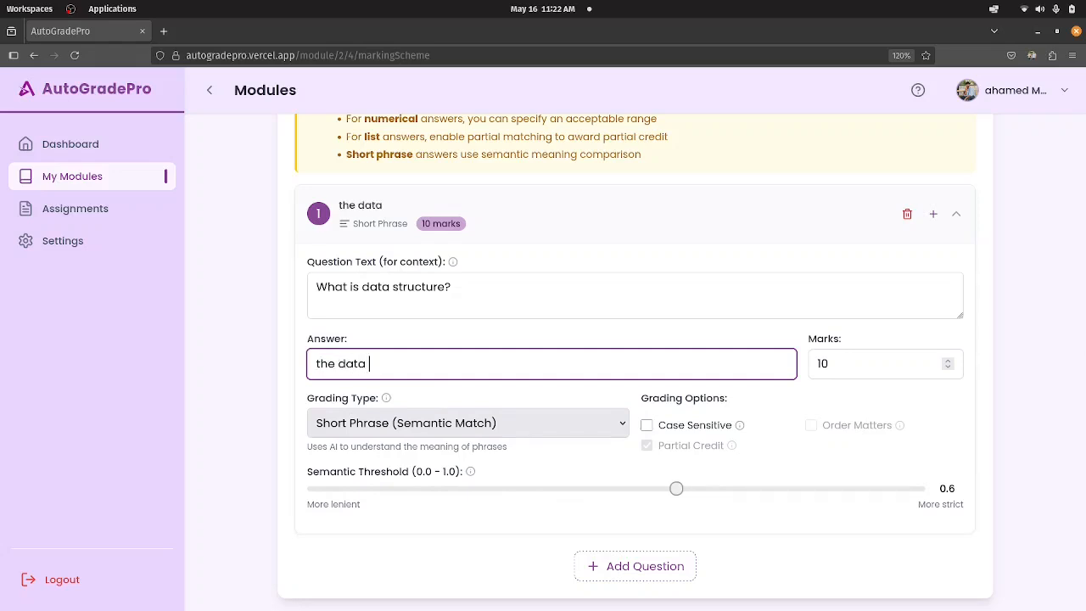
text(studs/...)
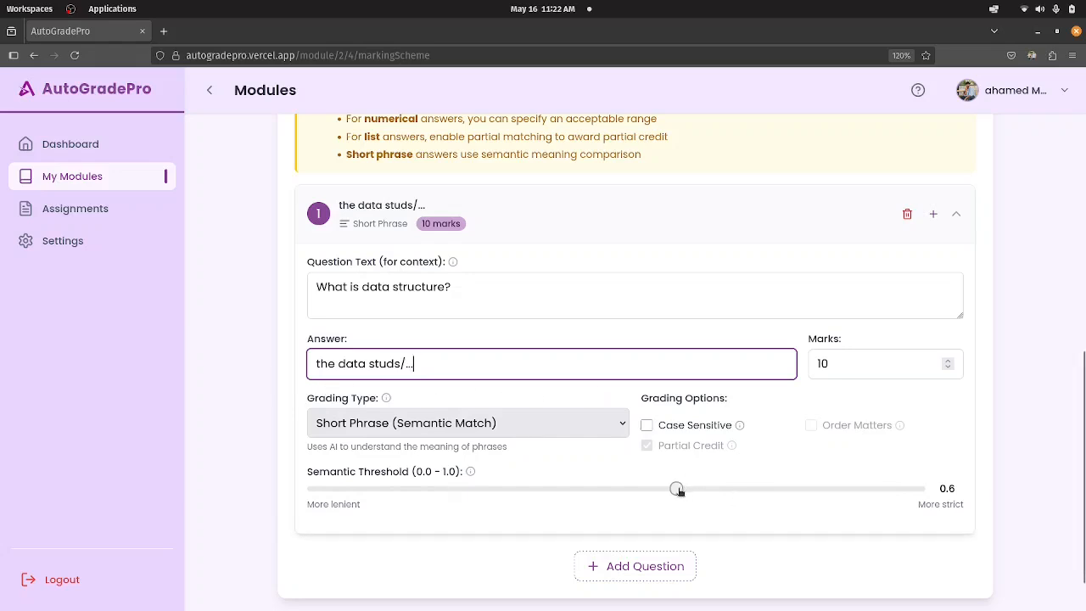
Raise question 1's semantic threshold, trying 0.9 and settling on 0.8.
drag(676, 489, 773, 497)
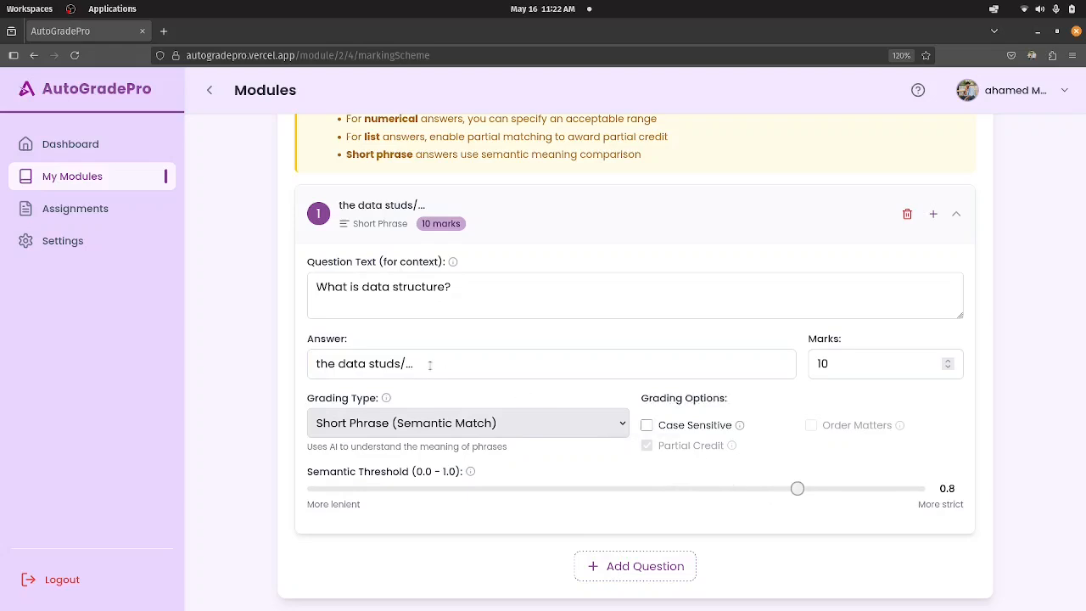
click(426, 363)
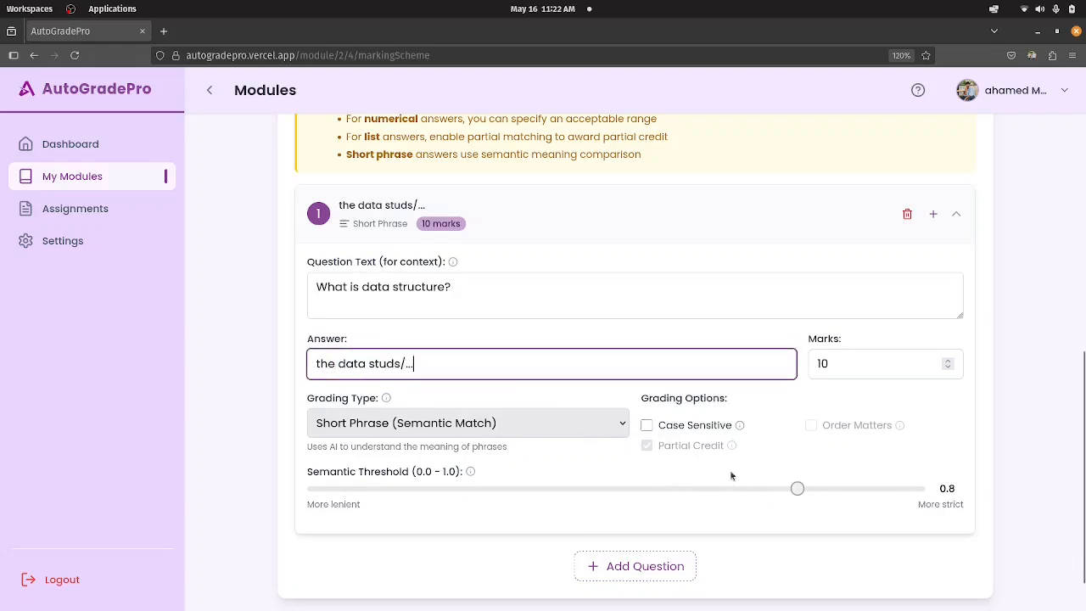
drag(798, 490, 851, 495)
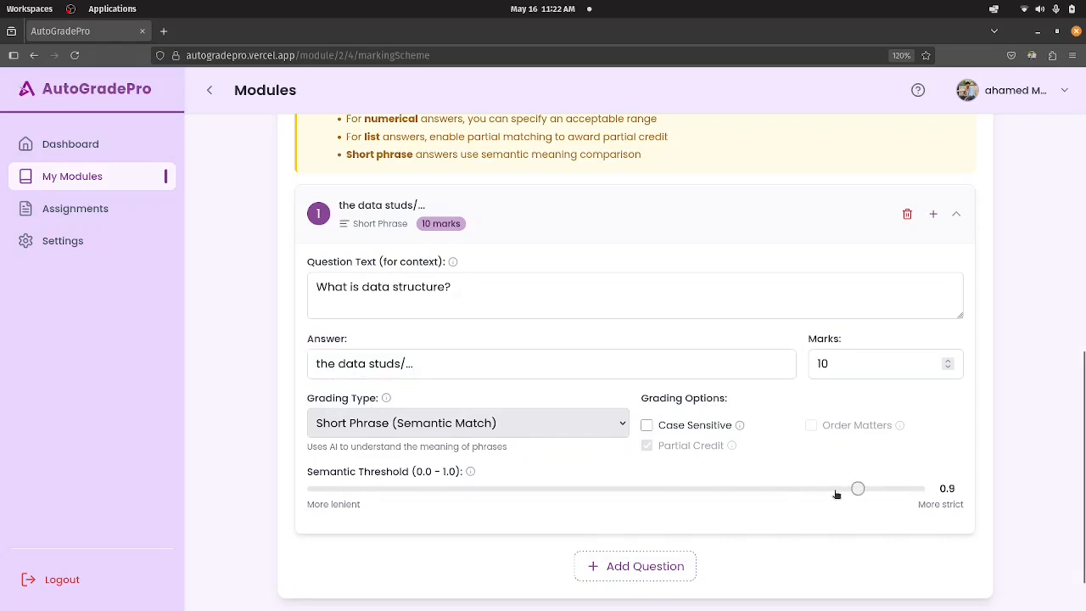
drag(851, 494, 824, 497)
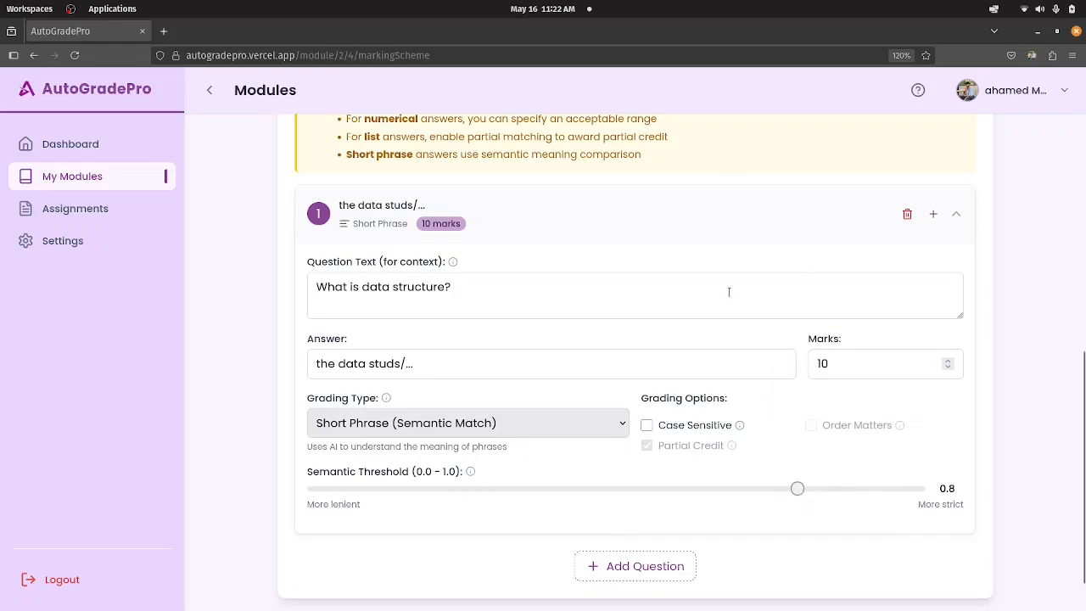
Add four blank questions, numbered 2 to 5, to the marking scheme.
scroll(784, 405, down, 1)
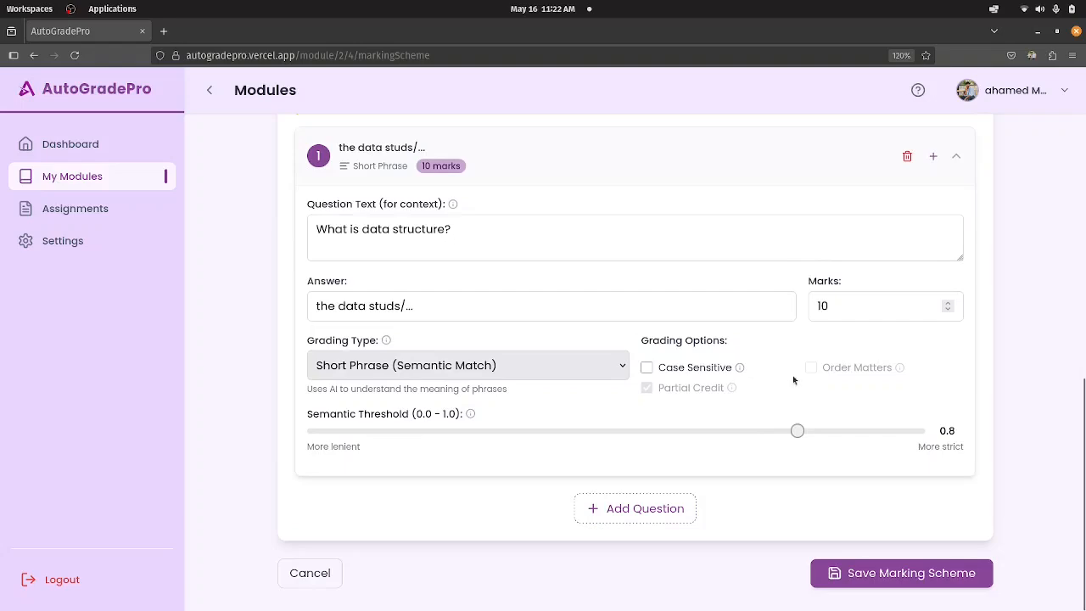
scroll(704, 346, up, 5)
scroll(616, 316, down, 5)
scroll(528, 287, up, 3)
scroll(439, 257, down, 3)
click(621, 519)
scroll(558, 414, down, 3)
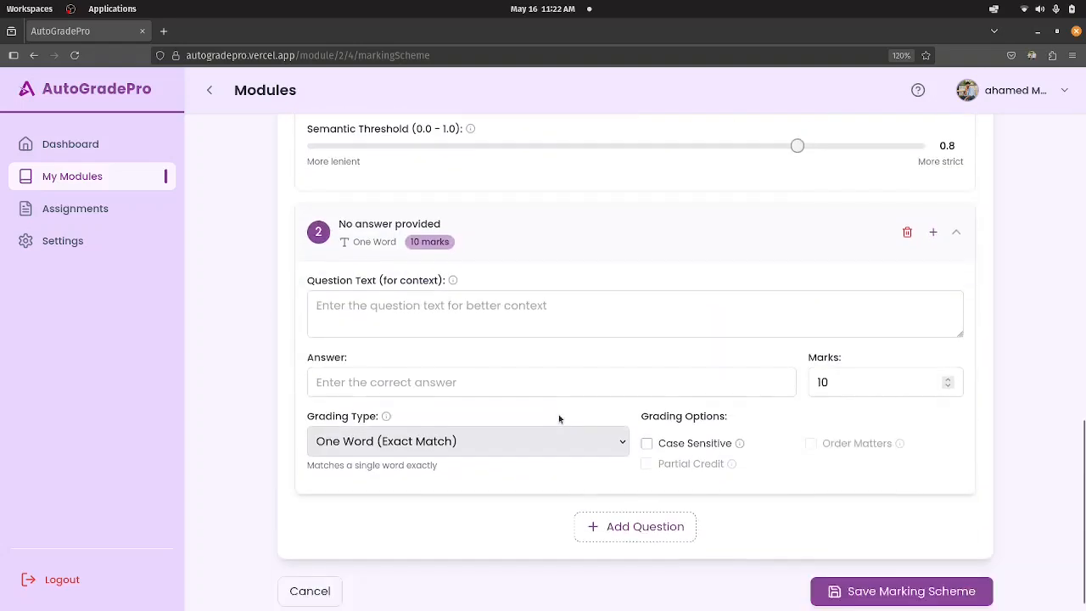
scroll(558, 414, up, 4)
scroll(558, 414, up, 2)
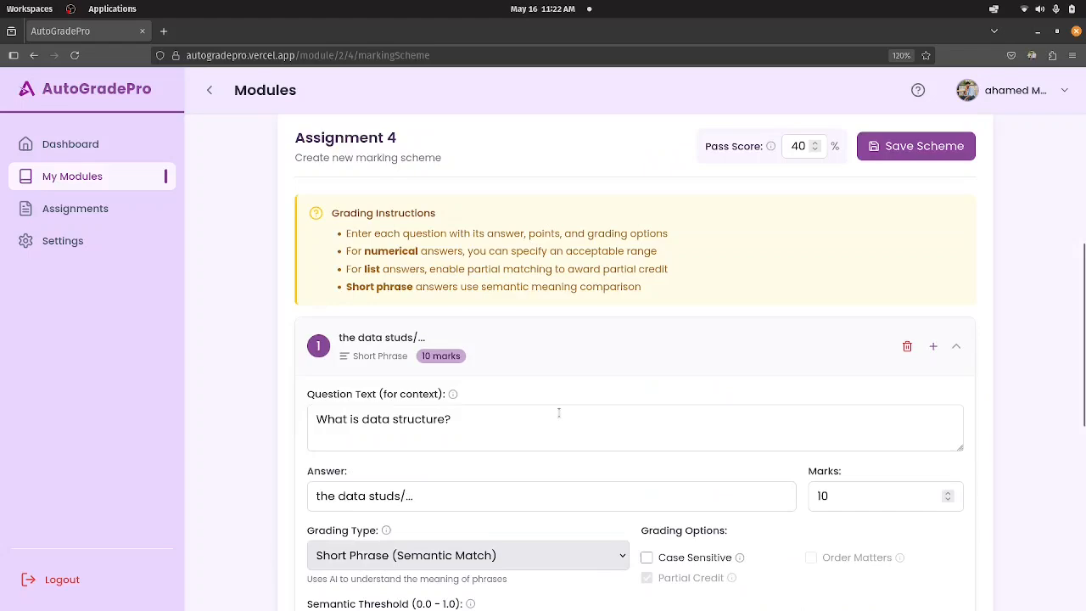
scroll(559, 413, down, 6)
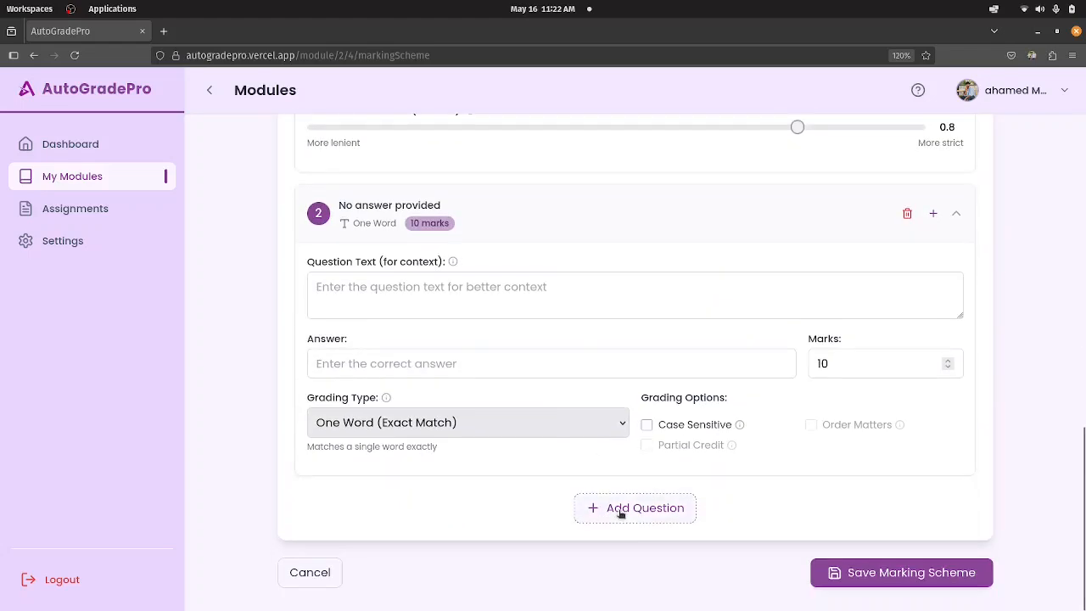
click(620, 514)
scroll(615, 488, down, 4)
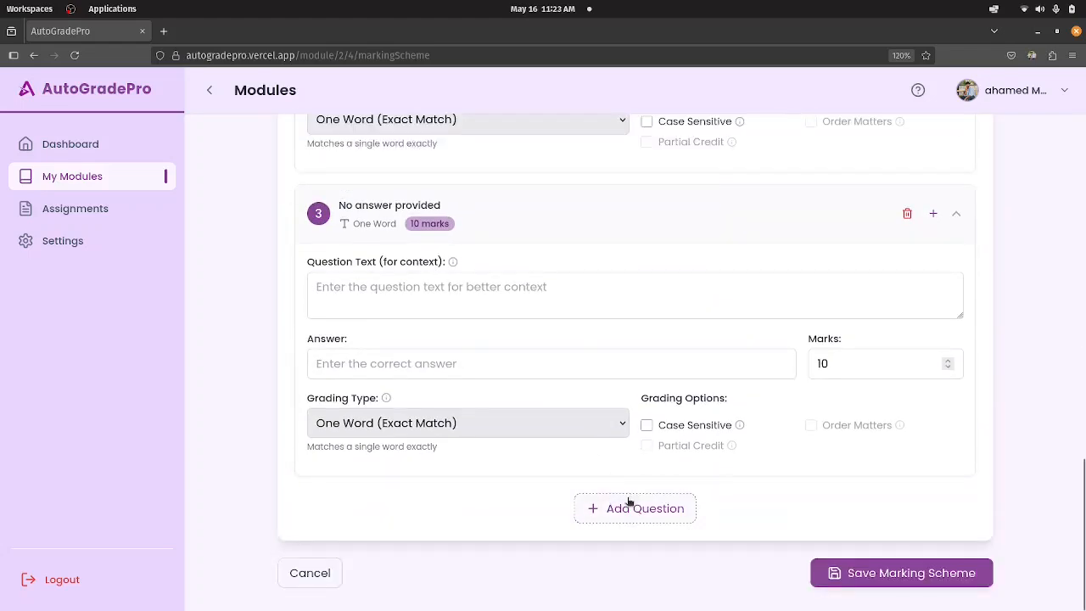
click(628, 502)
scroll(619, 458, down, 4)
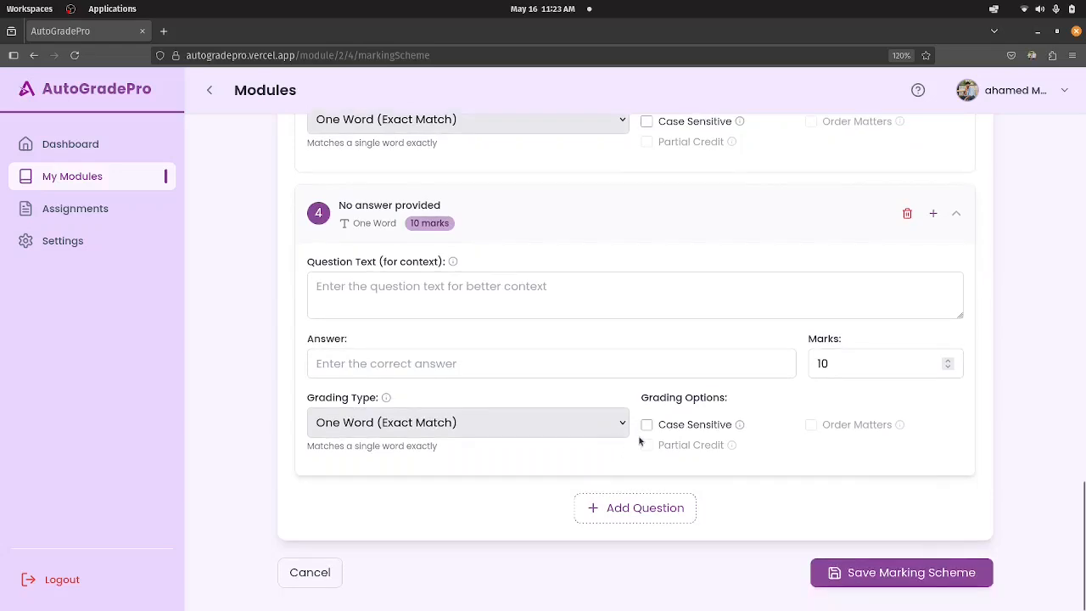
click(640, 513)
scroll(632, 507, down, 4)
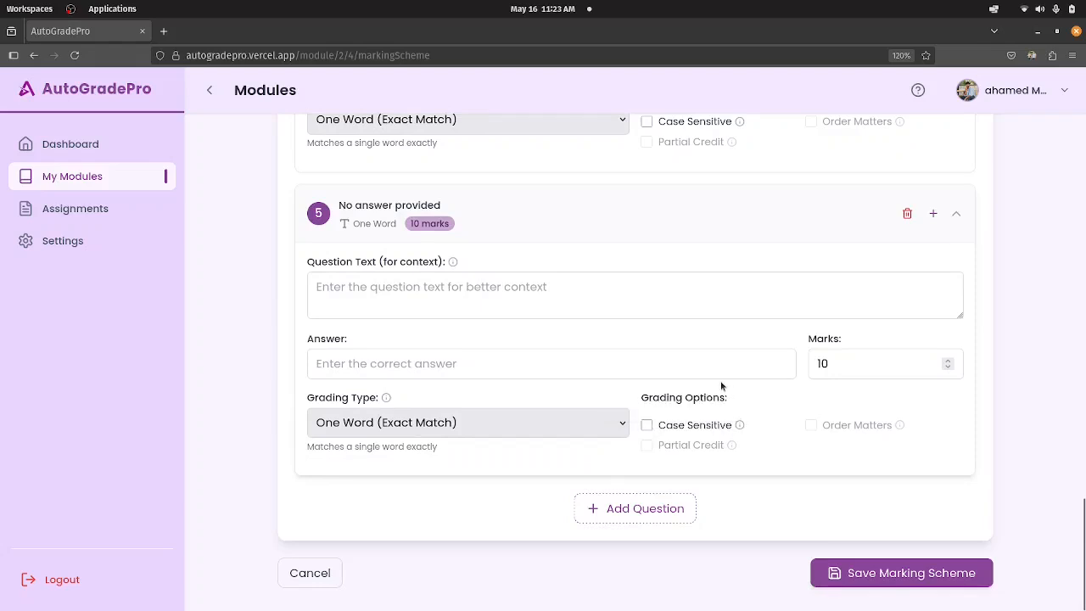
Look over the question entries of the marking scheme and the section for importing answers from a file.
click(475, 299)
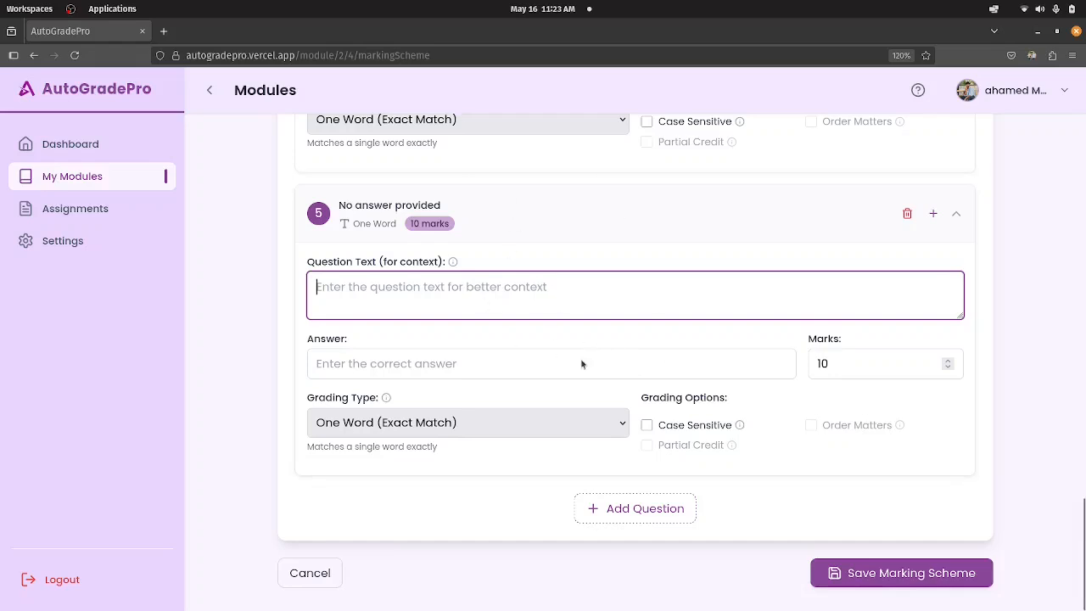
scroll(650, 347, up, 2)
scroll(650, 350, down, 2)
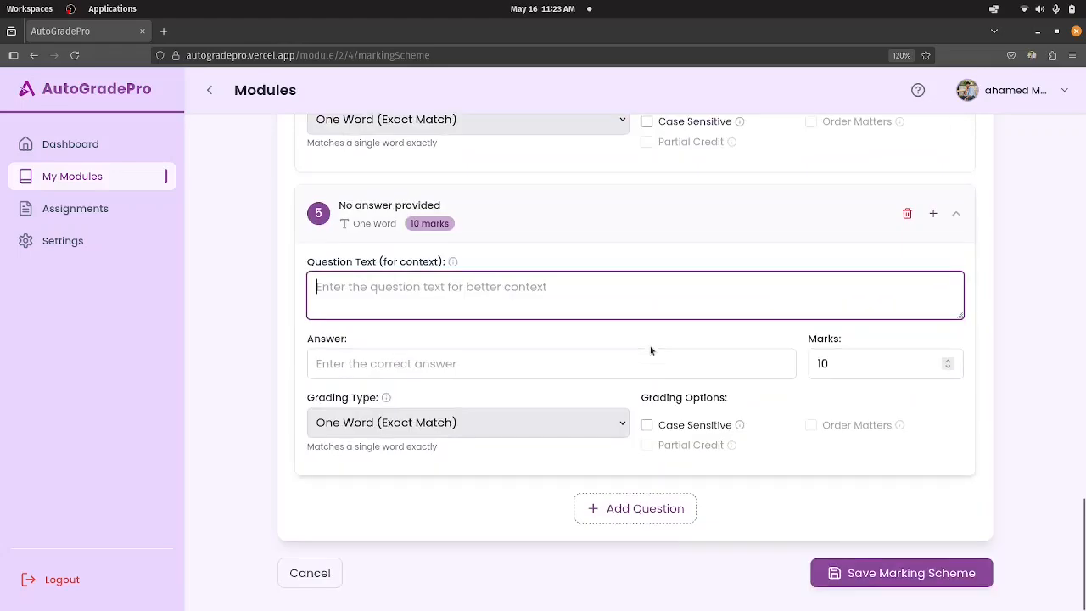
scroll(650, 351, up, 10)
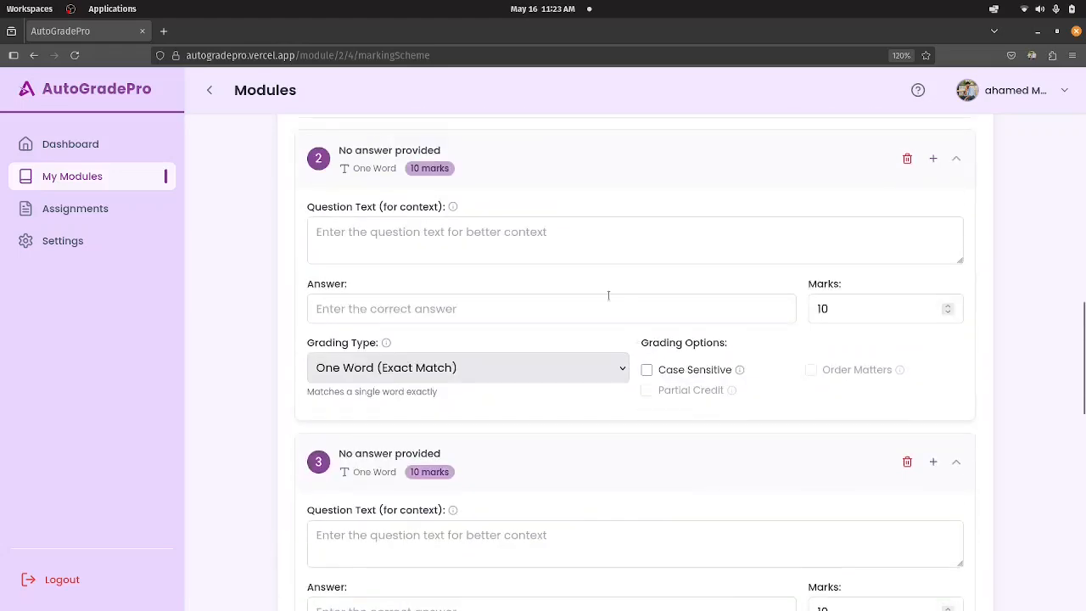
scroll(666, 280, up, 10)
scroll(740, 344, down, 8)
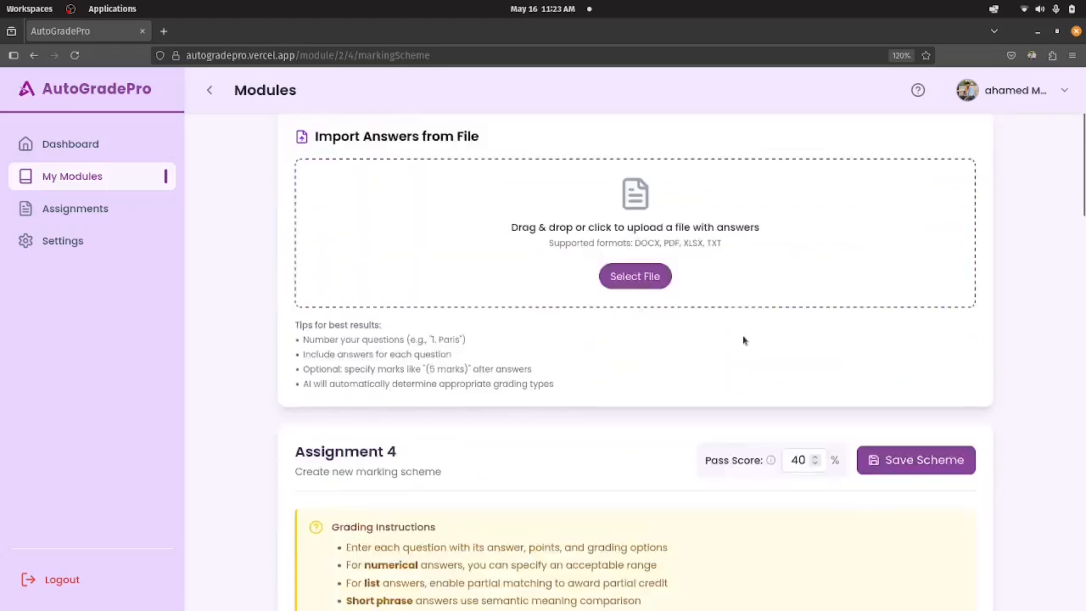
scroll(740, 344, down, 7)
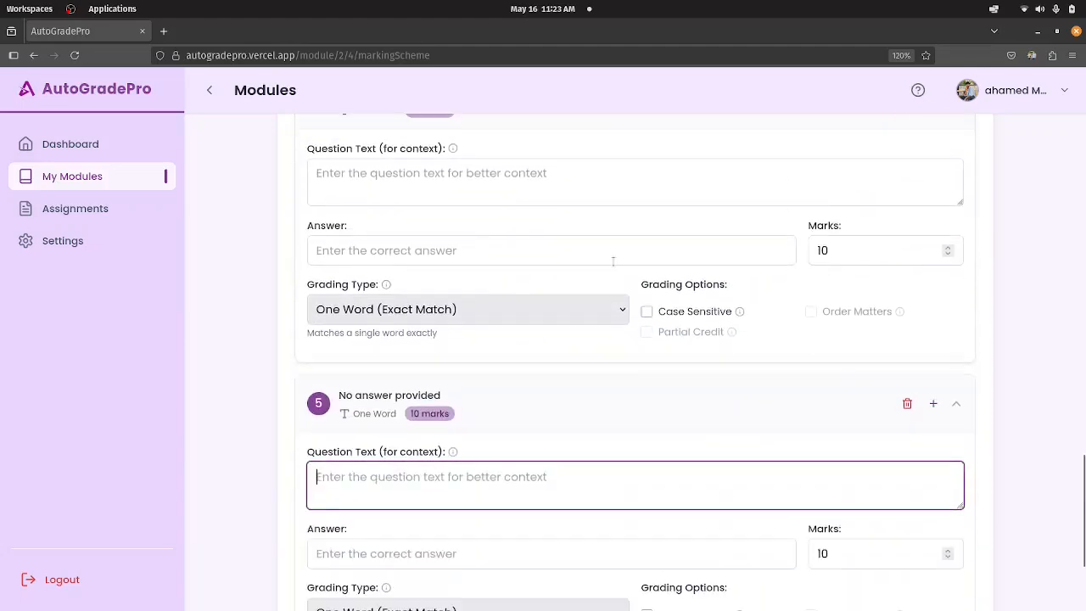
scroll(550, 320, up, 15)
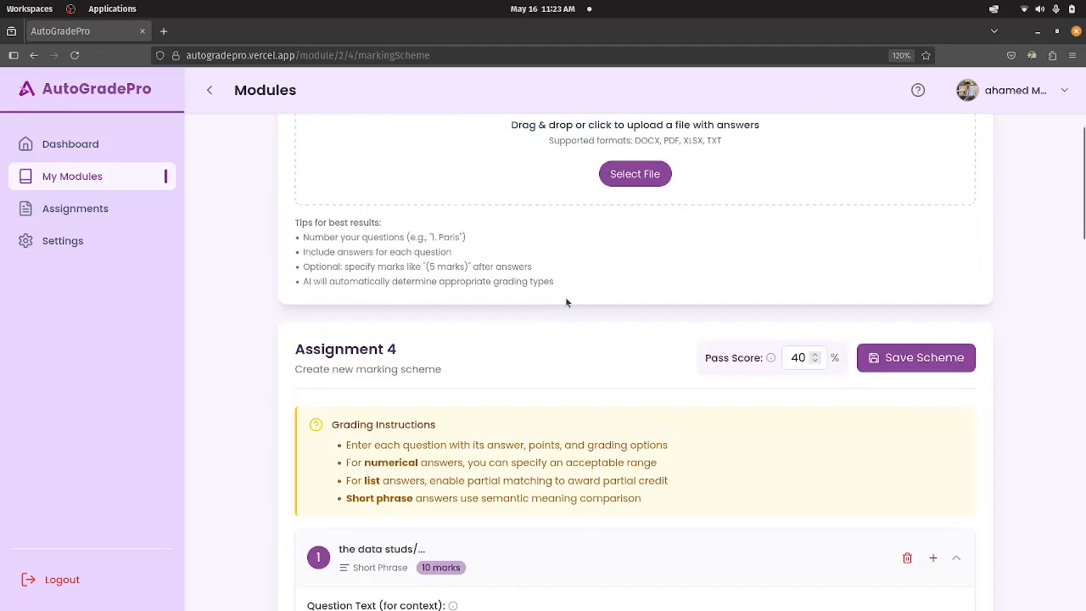
scroll(606, 297, up, 2)
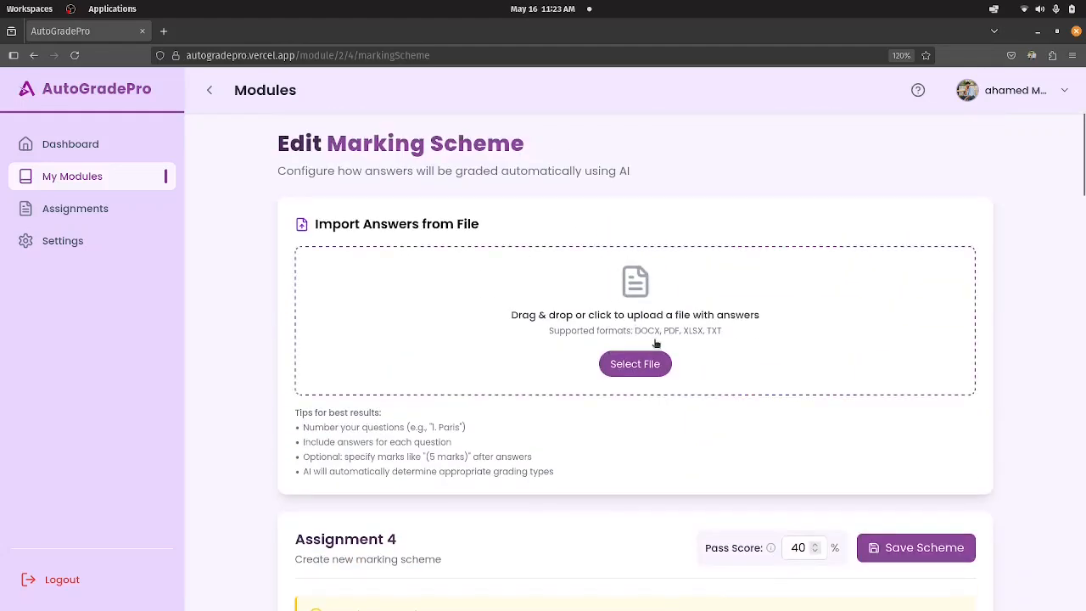
Search the system launcher for "files" and switch to the Files file manager.
key(alt)
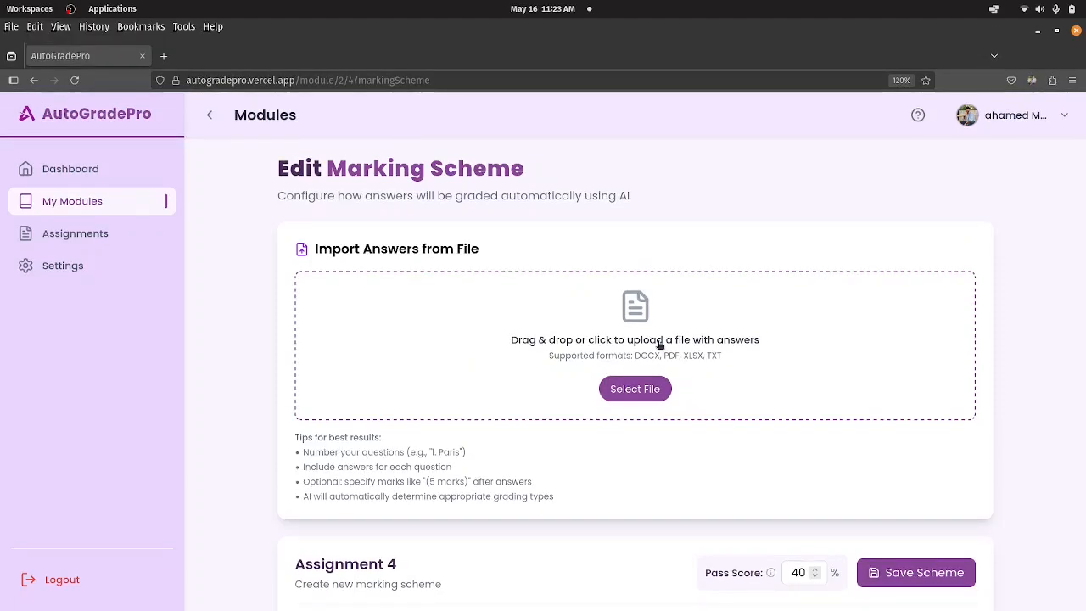
key(super)
text(file)
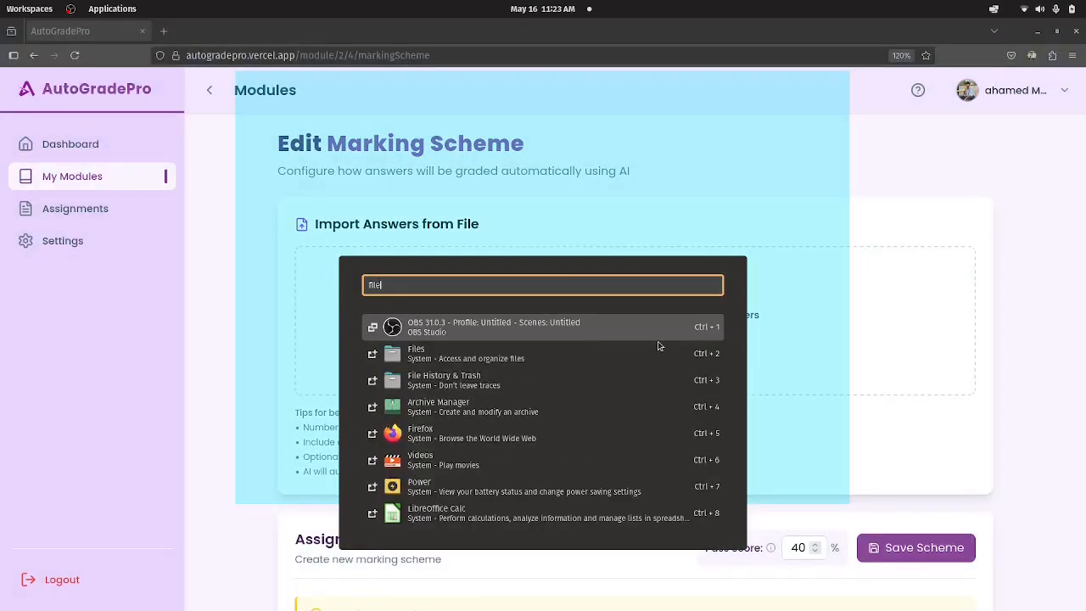
key(Return)
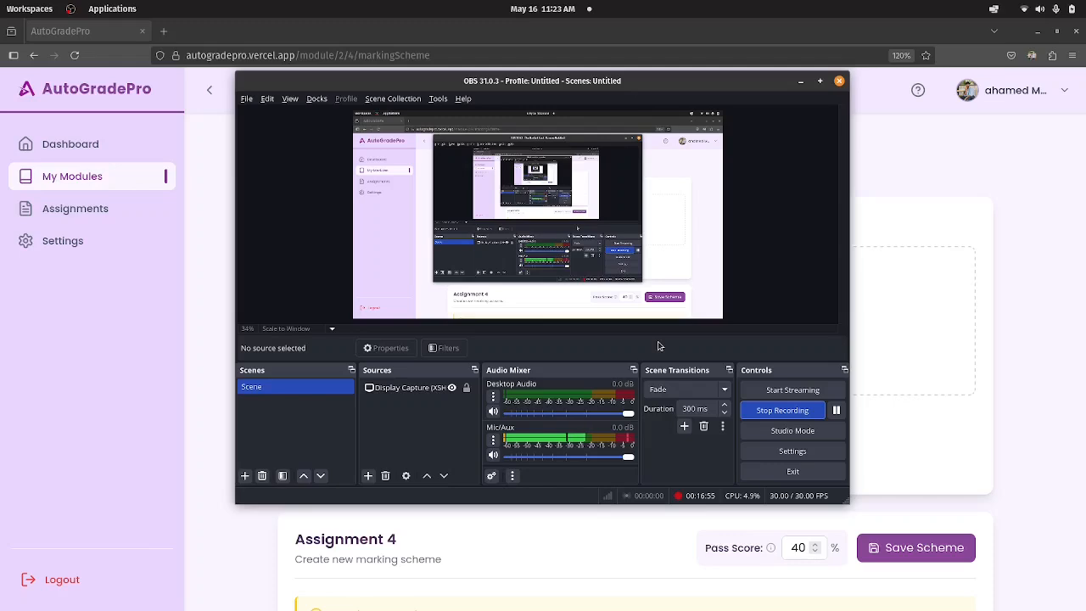
key(super)
text(files)
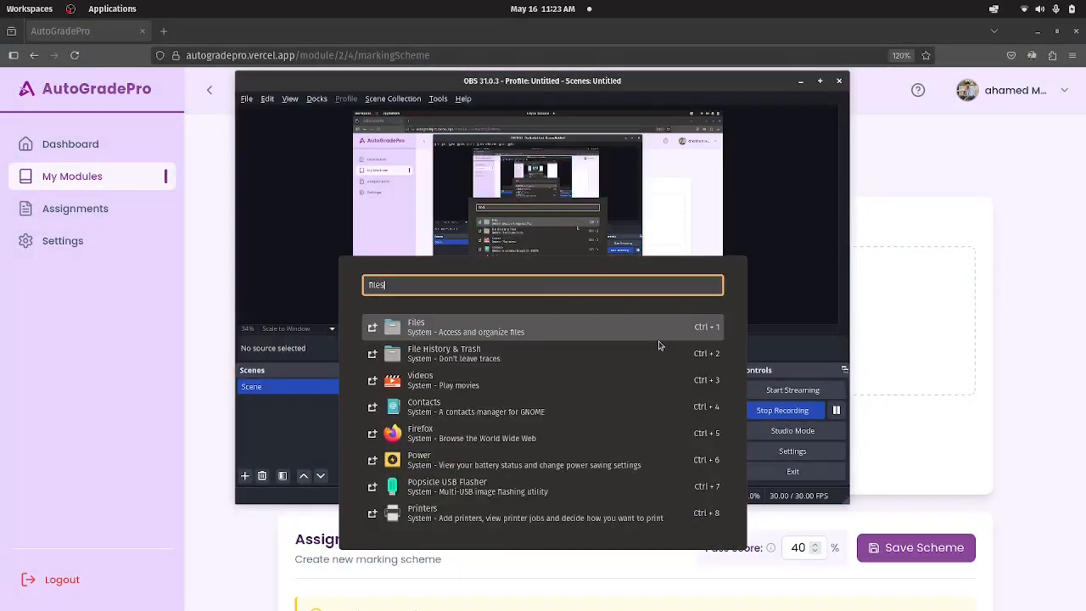
key(Return)
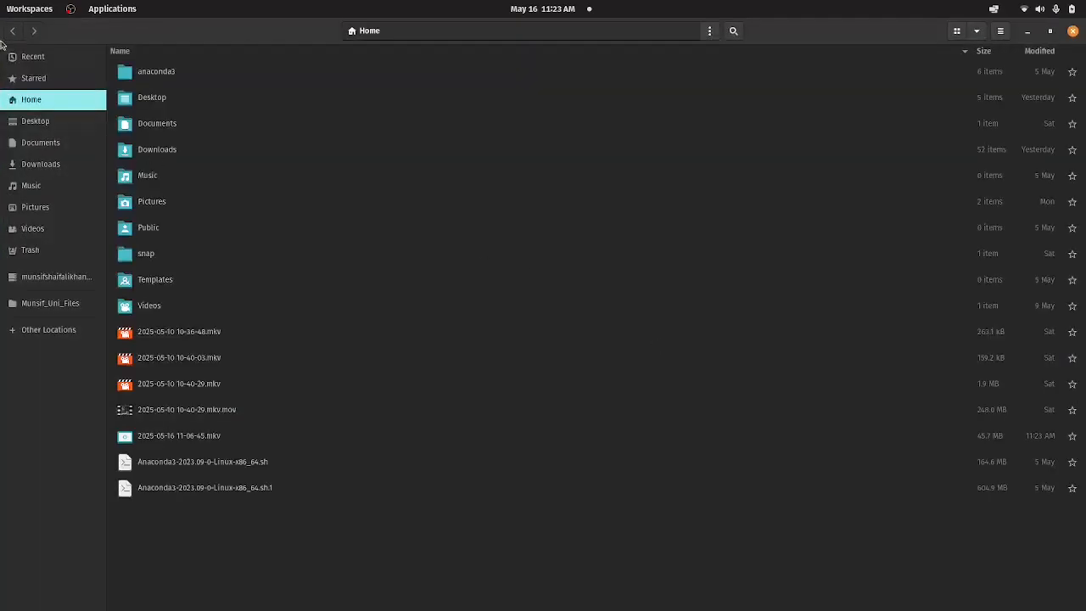
Browse to Desktop/AutoGradePro/Demonstration_Assesments/Testing Set 01/Assignment_15_Data_Structures_and_Algorithms and restore the file manager to a smaller window.
double_click(160, 100)
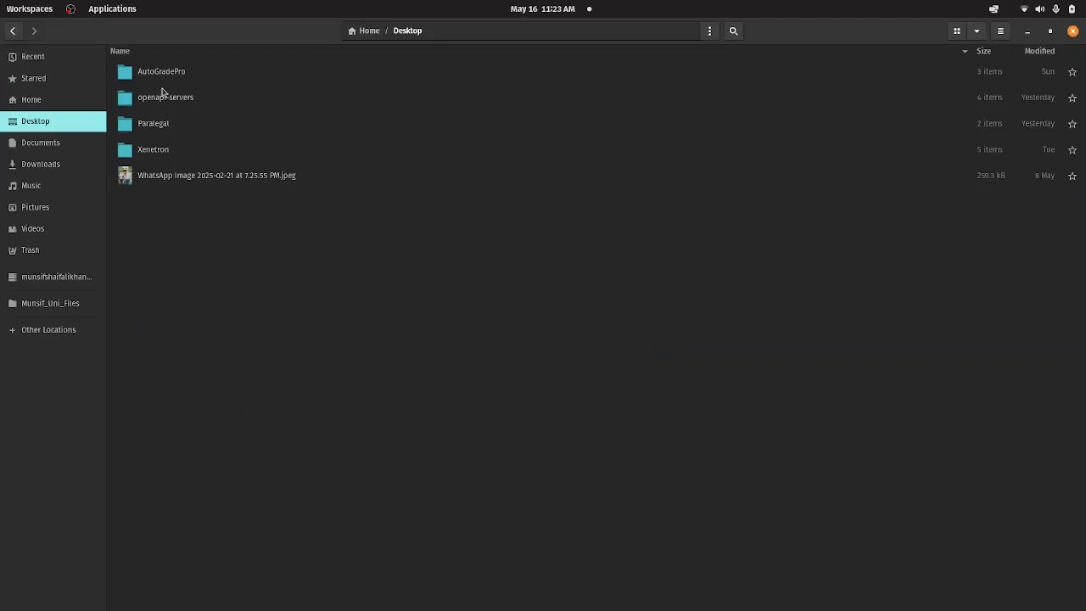
double_click(166, 81)
double_click(202, 81)
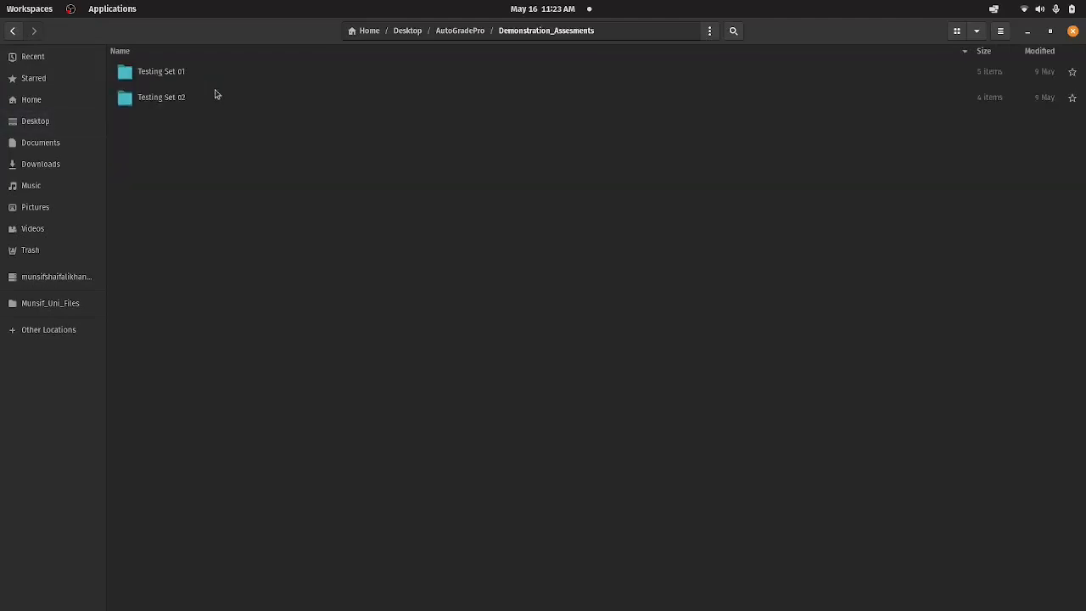
double_click(167, 73)
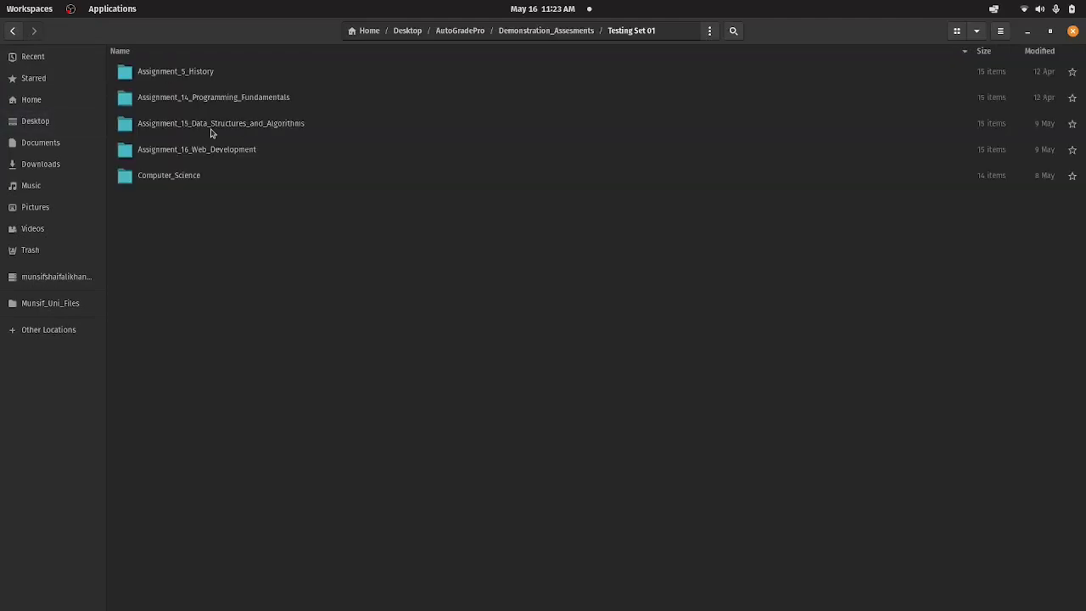
double_click(208, 129)
double_click(276, 32)
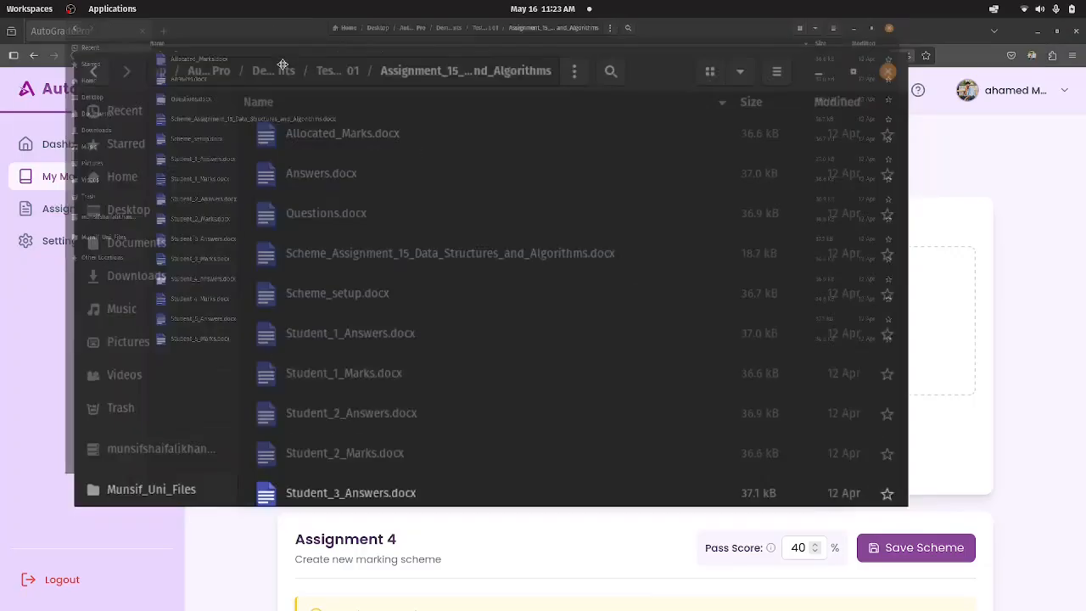
Open Scheme_Assignment_15_Data_Structures_and_Algorithms.docx in LibreOffice Writer, dismiss the startup tip, and highlight question 1 with its answer and marks.
double_click(361, 184)
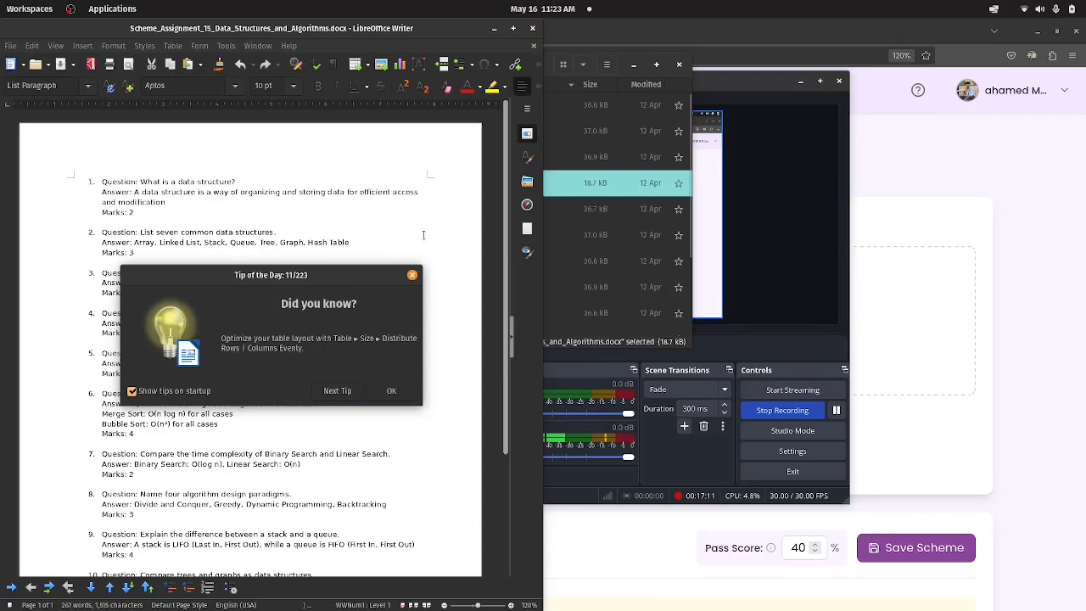
click(411, 278)
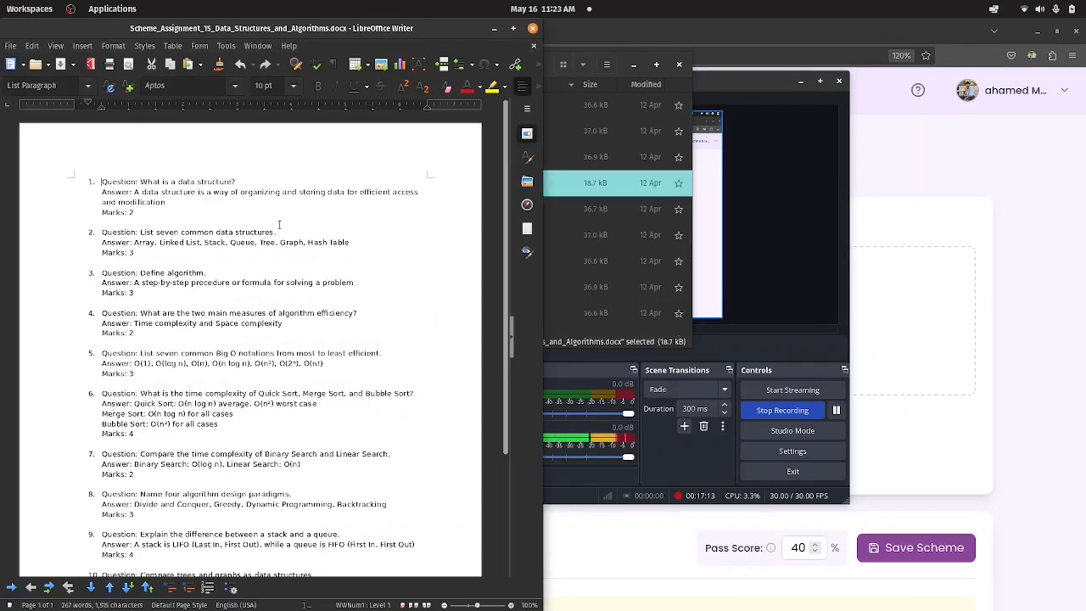
drag(97, 182, 156, 221)
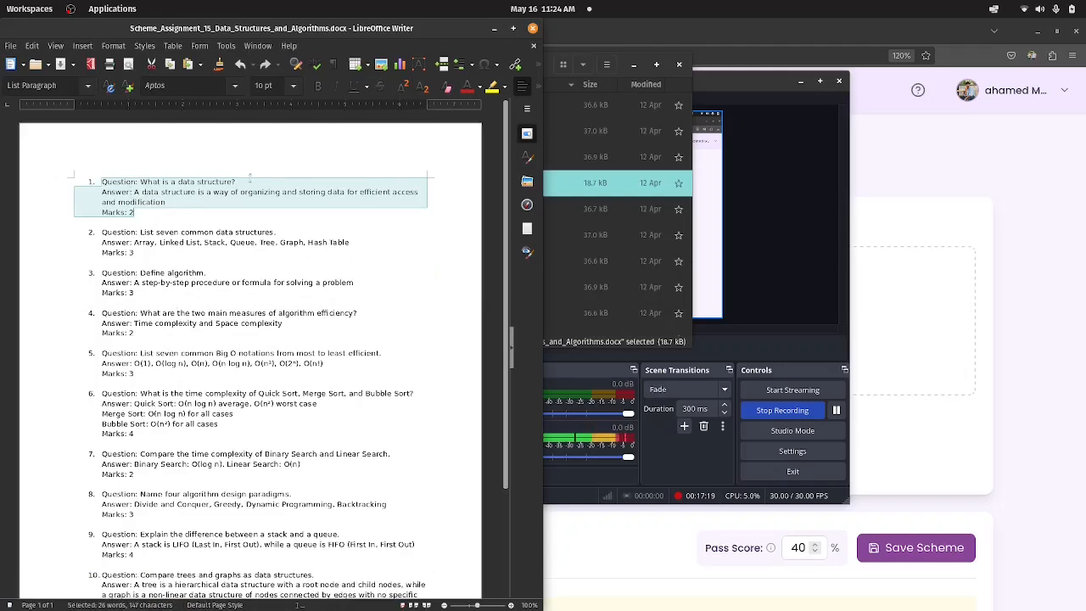
Switch to the AutoGradePro browser window and tile it beside the scheme document.
click(1020, 293)
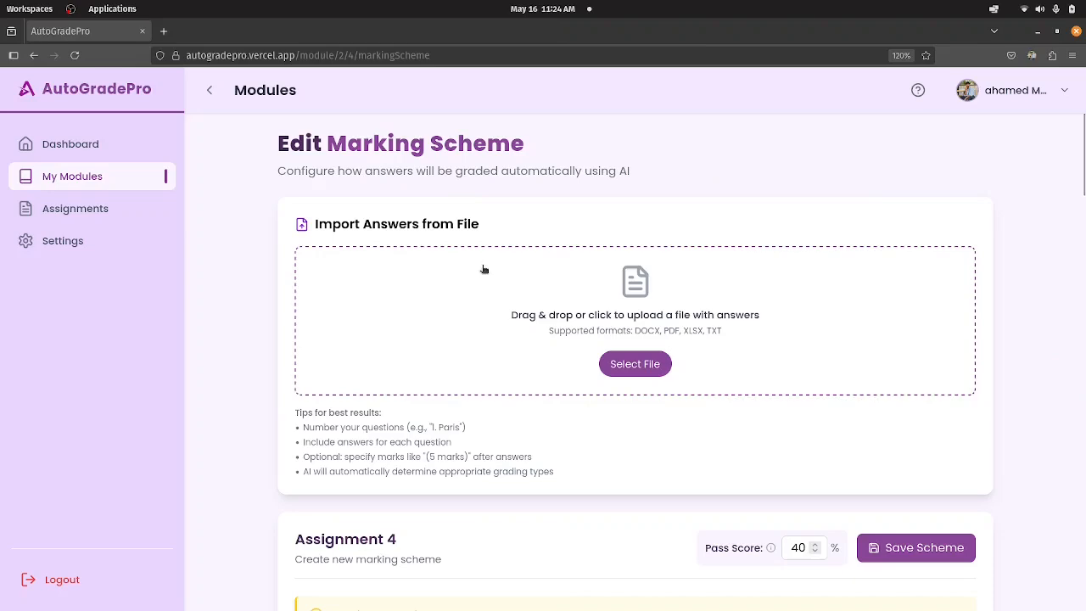
drag(686, 31, 1082, 113)
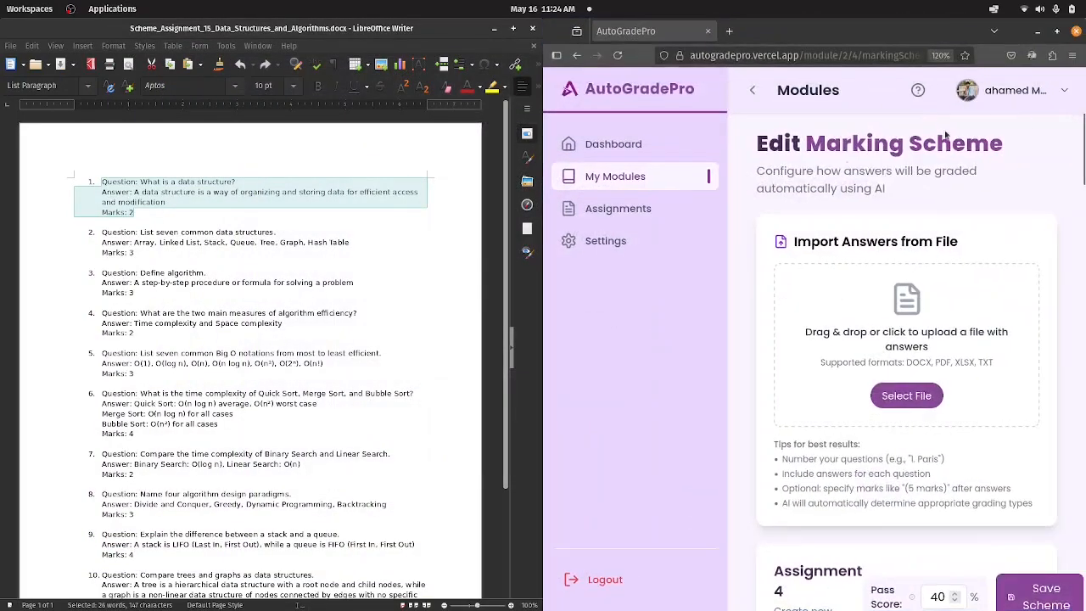
Collapse the AutoGradePro navigation sidebar and review the existing question entries in the marking scheme.
click(754, 92)
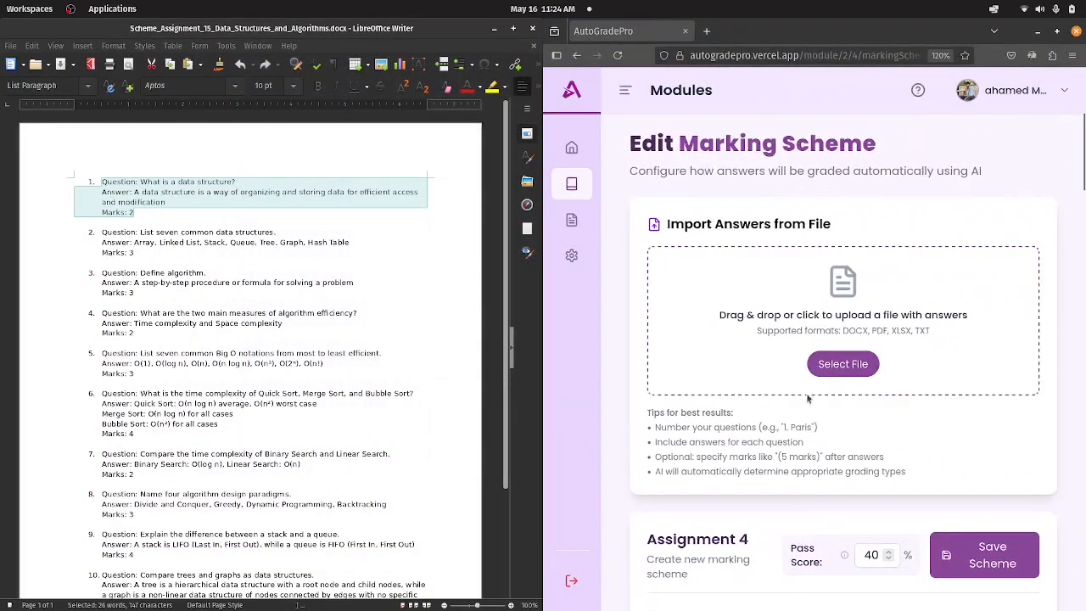
scroll(861, 432, down, 5)
scroll(847, 385, down, 2)
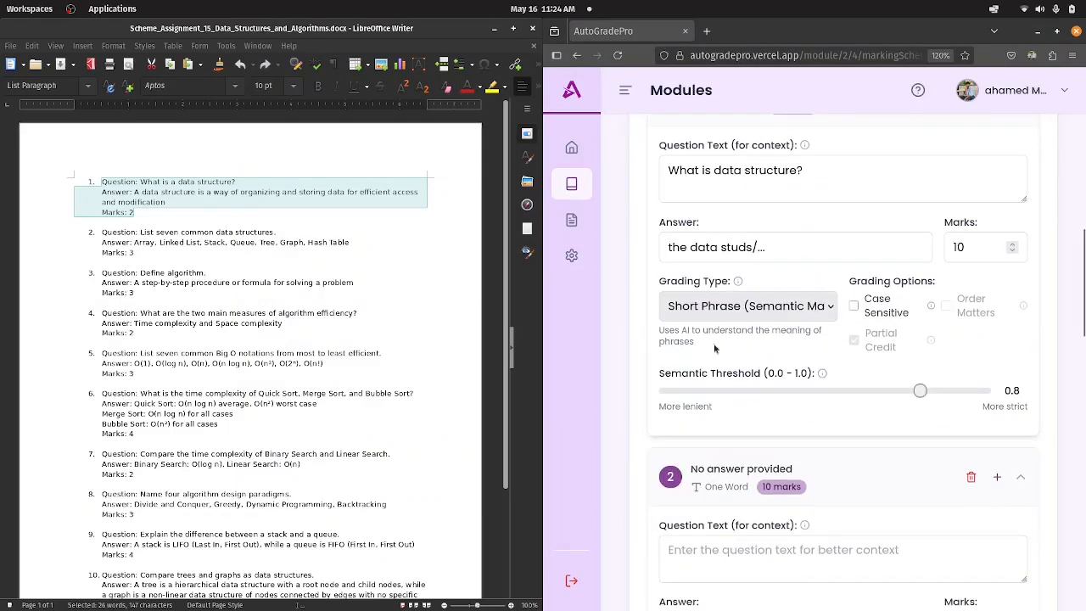
mouse_move(880, 349)
scroll(842, 352, down, 5)
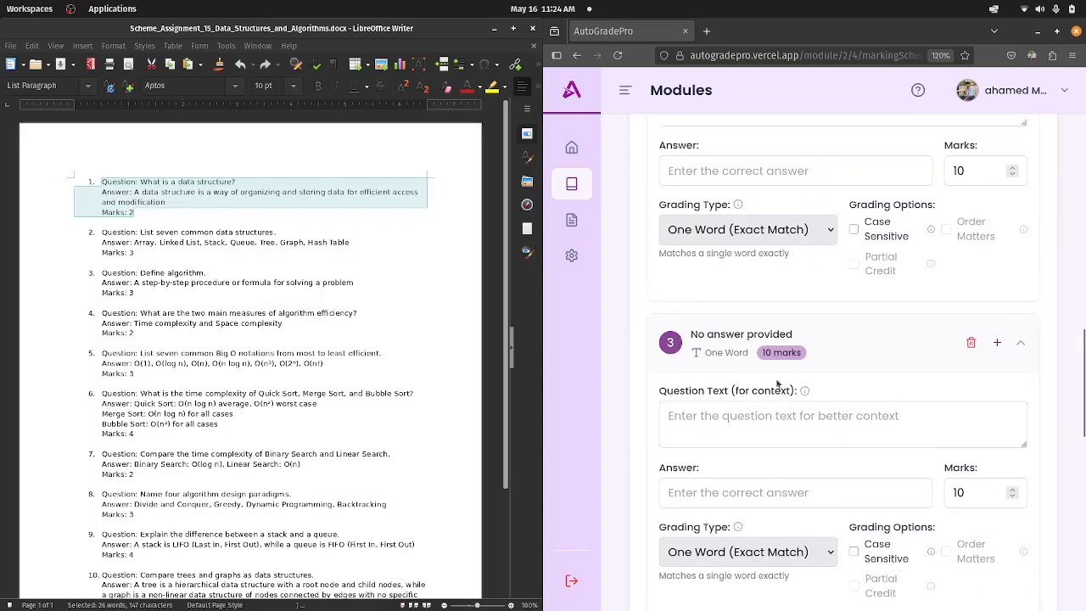
scroll(778, 387, up, 13)
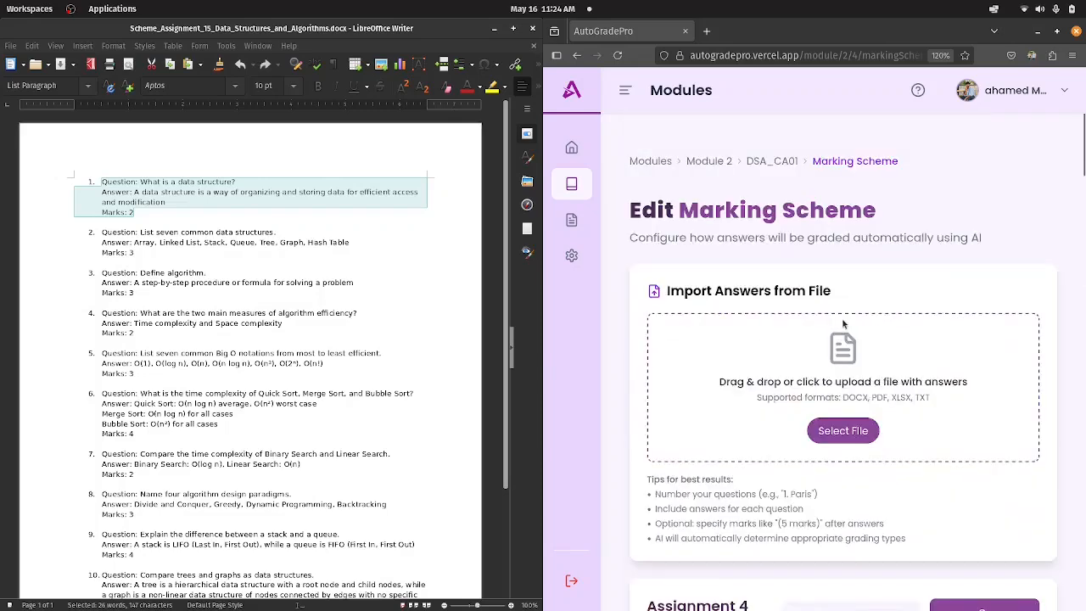
Import answers from Scheme_Assignment_15_Data_Structures_and_Algorithms.docx and accept replacing the current marking scheme.
click(843, 432)
click(627, 179)
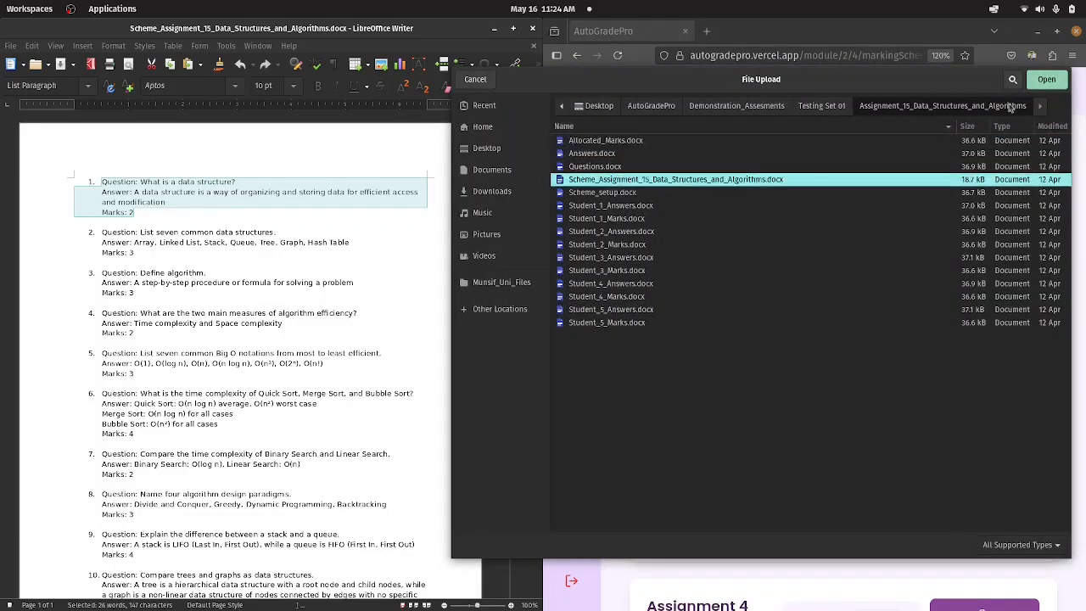
click(1048, 82)
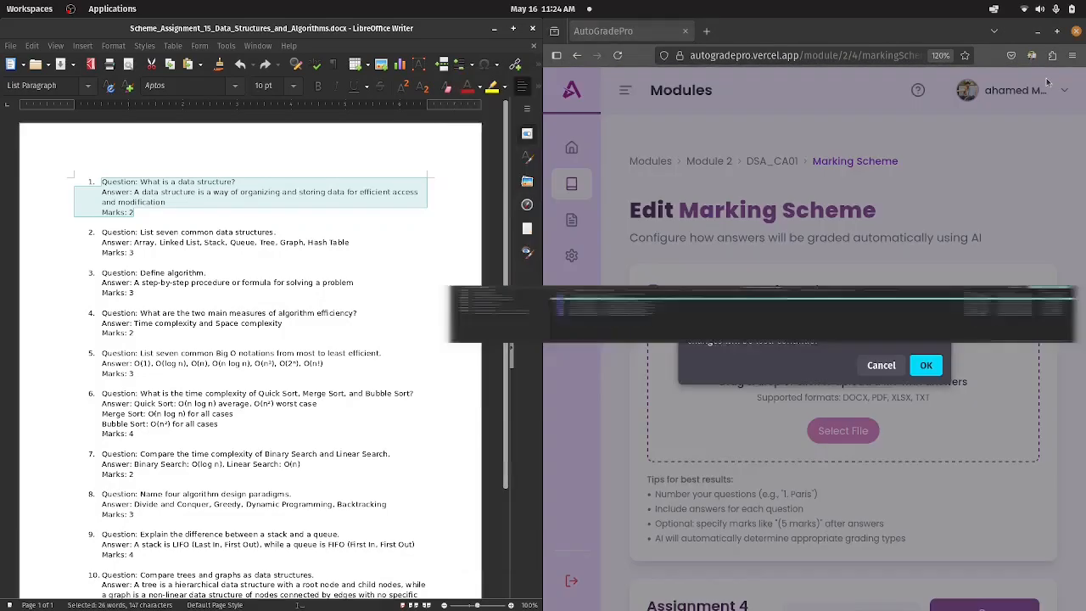
click(925, 365)
scroll(923, 374, down, 4)
scroll(922, 368, up, 4)
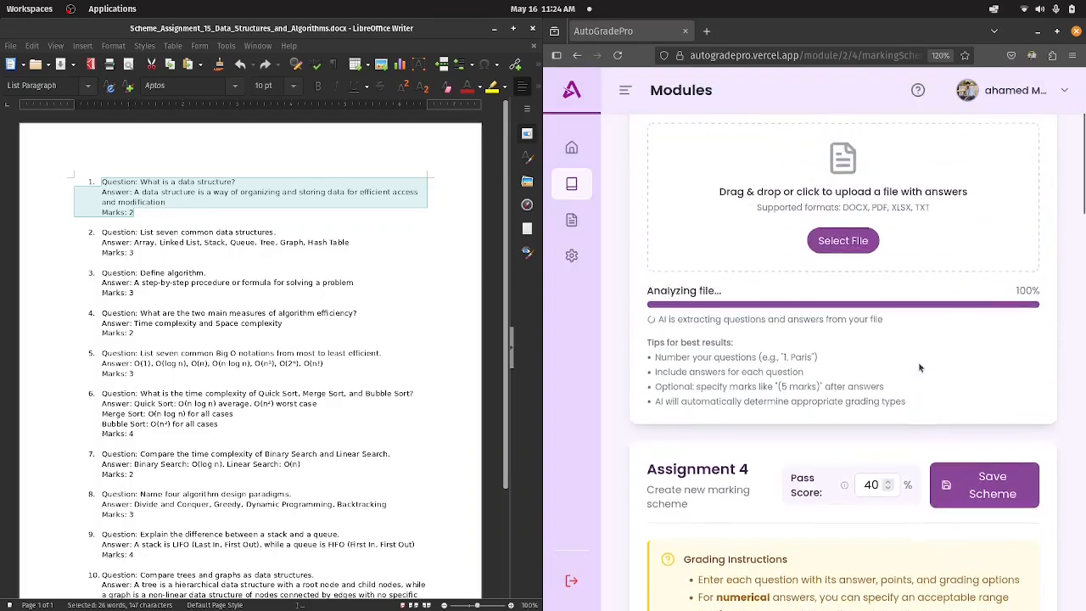
scroll(908, 390, down, 3)
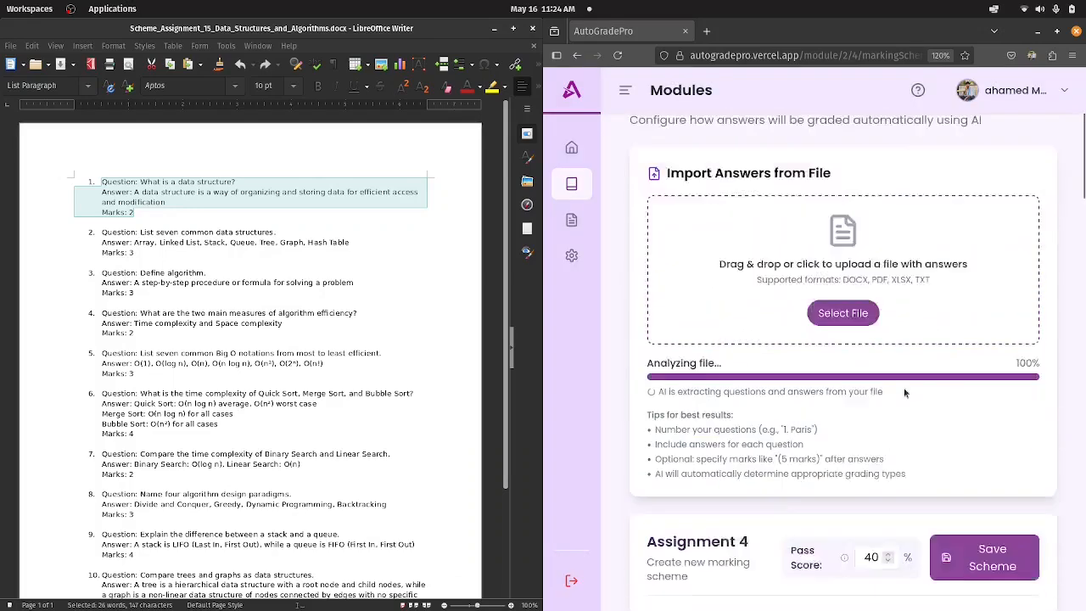
scroll(905, 391, up, 3)
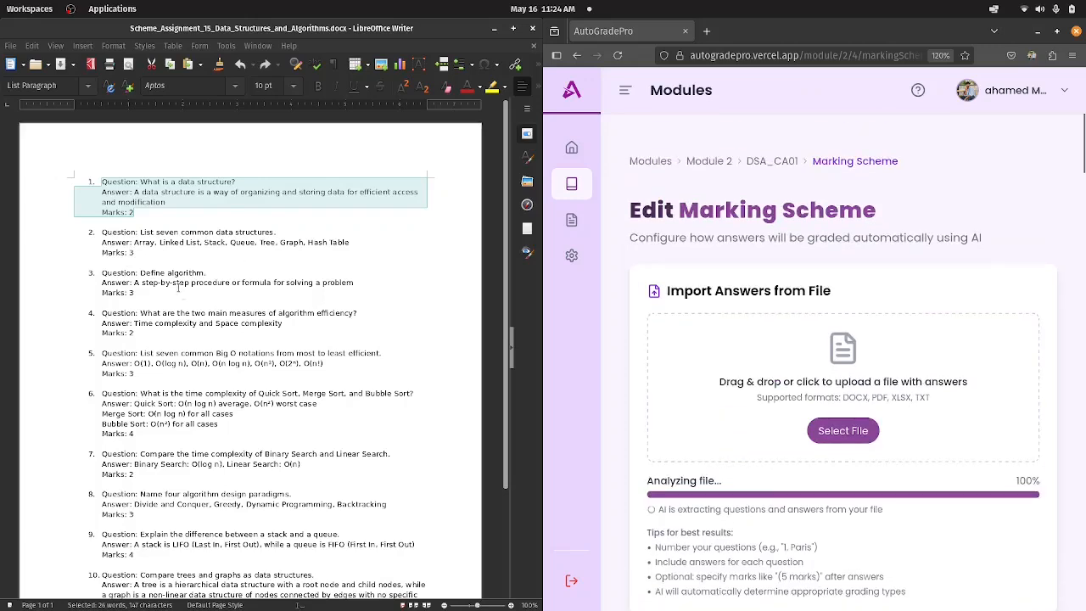
Highlight all the questions, answers and marks in the scheme document, and clear the selection.
drag(101, 180, 246, 564)
drag(246, 605, 247, 605)
click(212, 506)
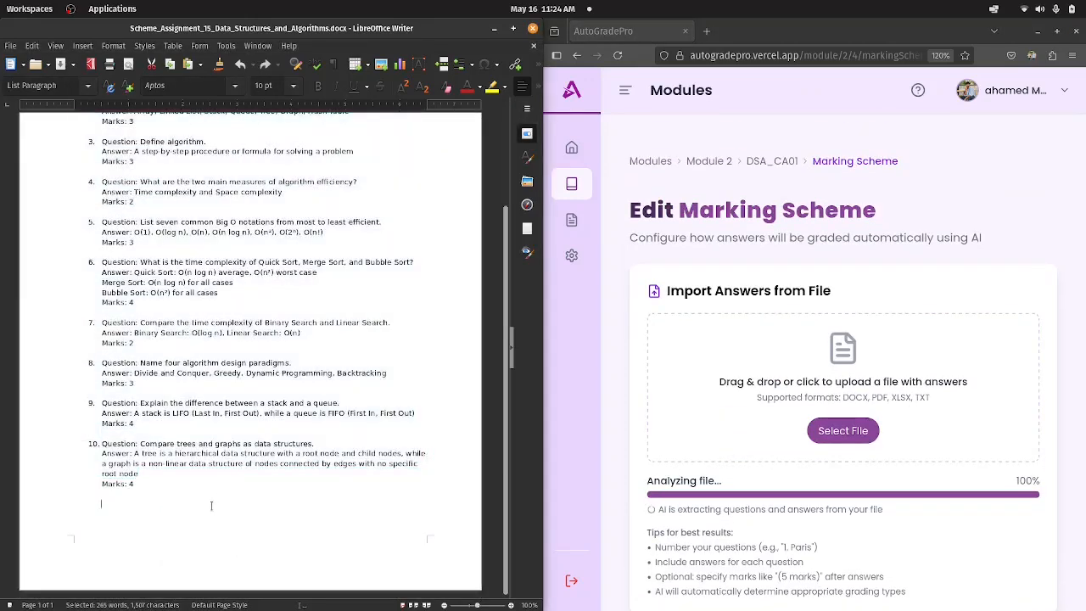
scroll(440, 324, up, 2)
scroll(815, 422, down, 3)
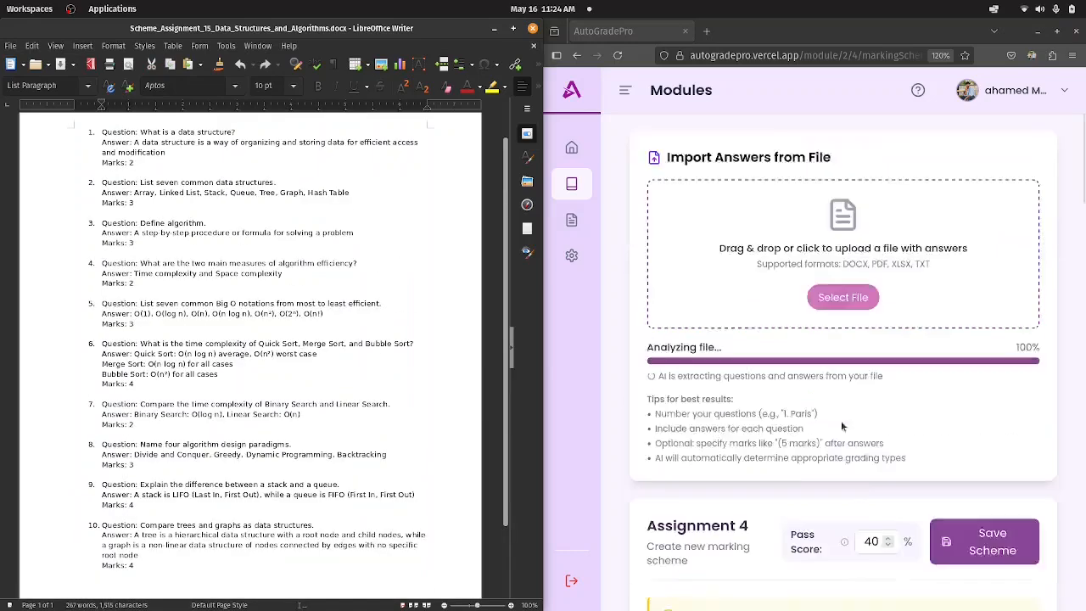
Examine the file analysis progress, the grading instructions and the question entries of the marking scheme against the scheme document.
scroll(850, 422, down, 6)
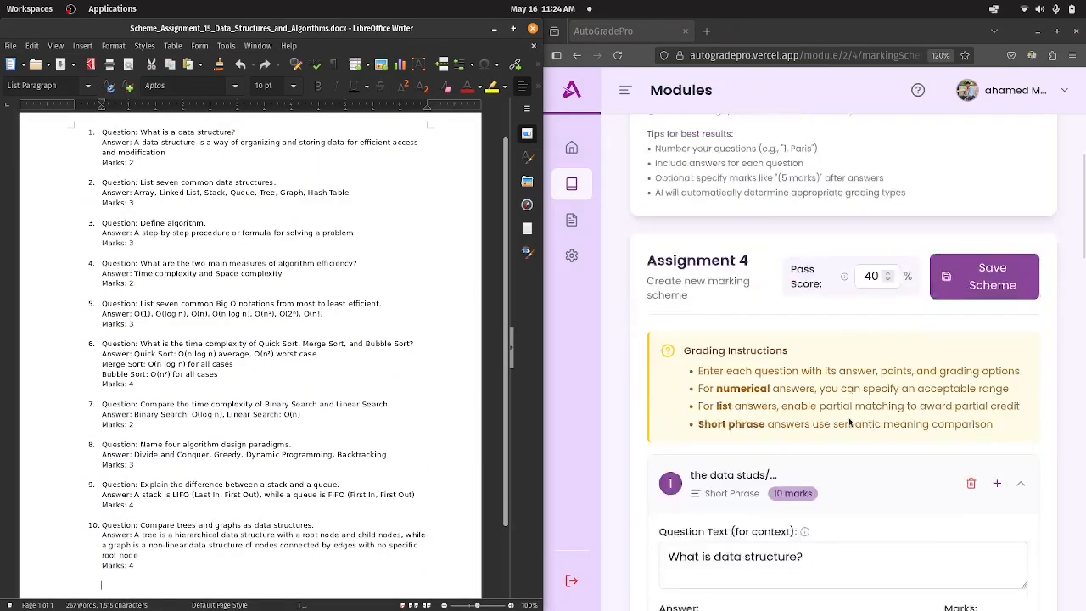
scroll(797, 338, up, 3)
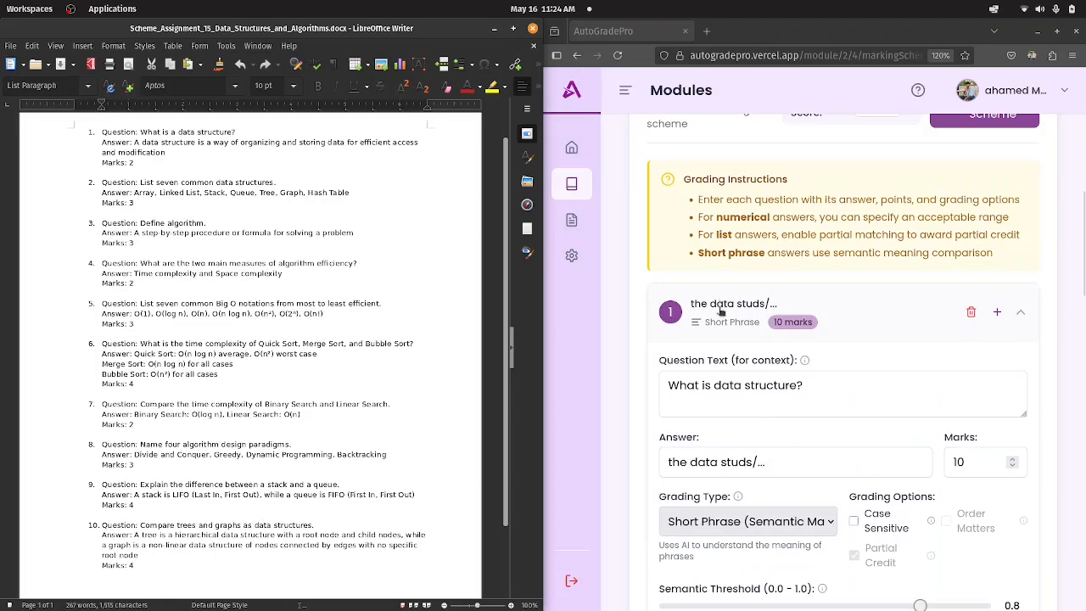
scroll(739, 293, down, 6)
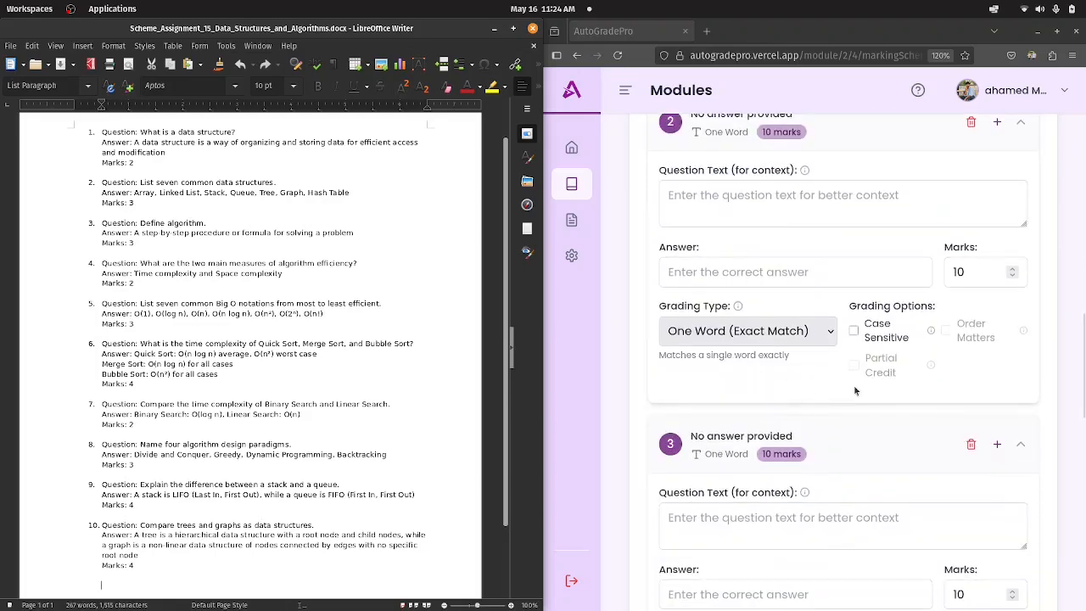
scroll(880, 356, up, 10)
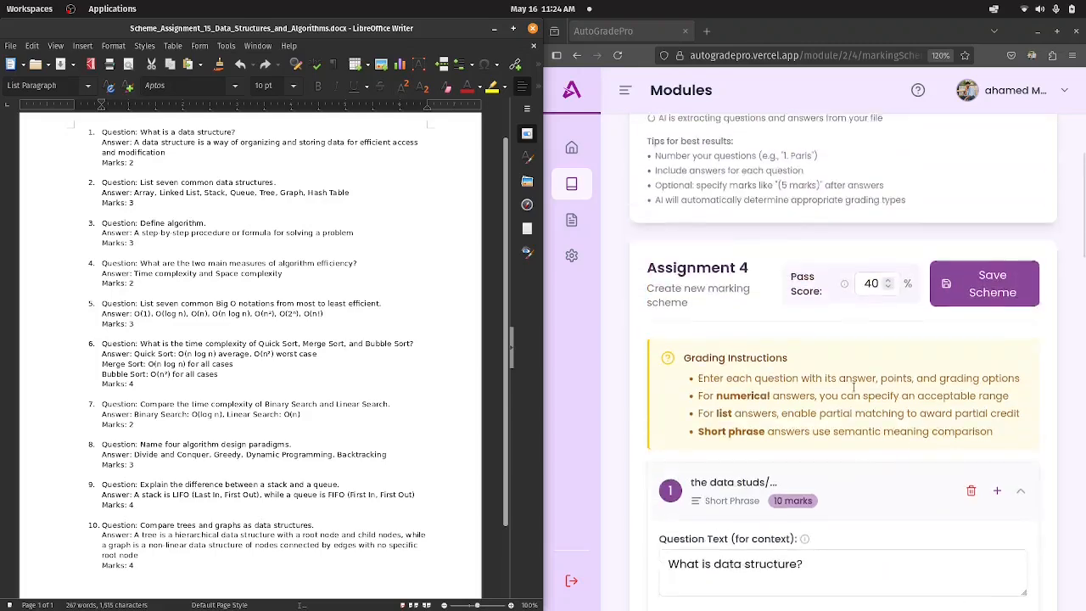
scroll(267, 302, up, 2)
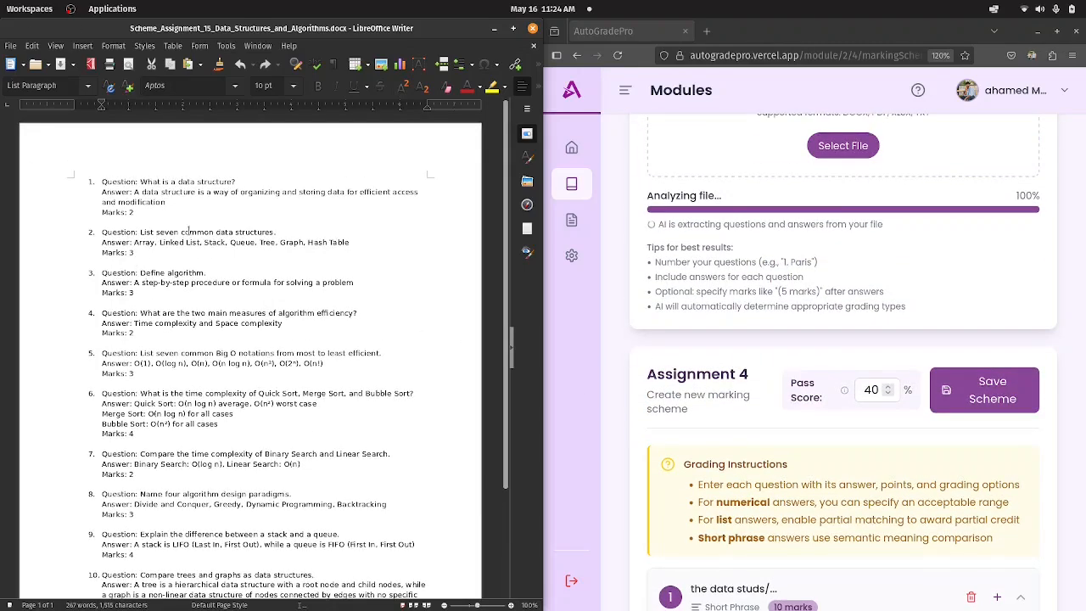
scroll(802, 247, up, 2)
scroll(839, 267, up, 2)
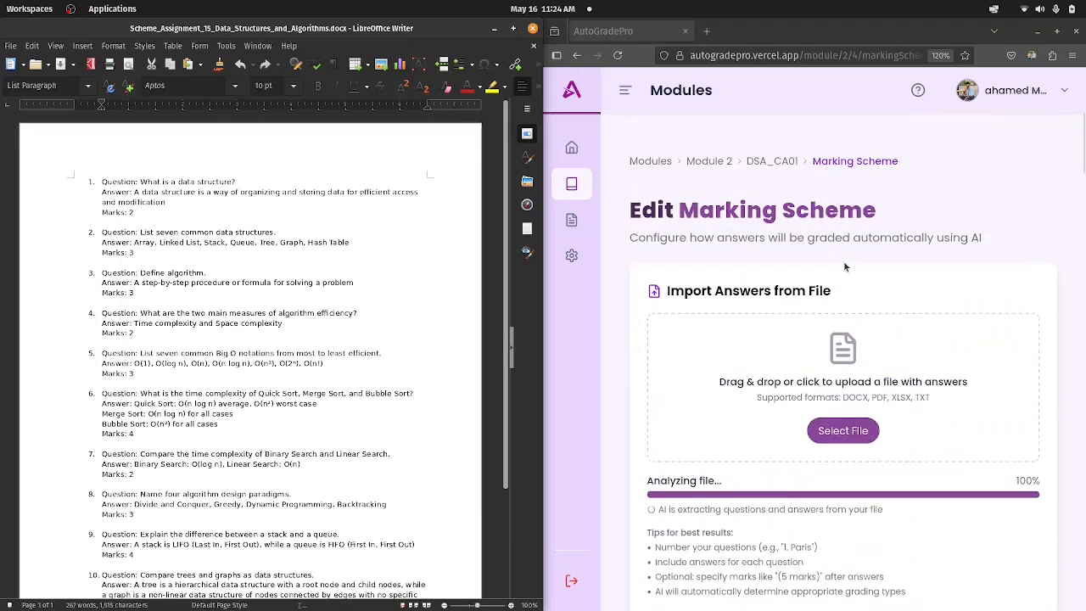
scroll(849, 280, down, 4)
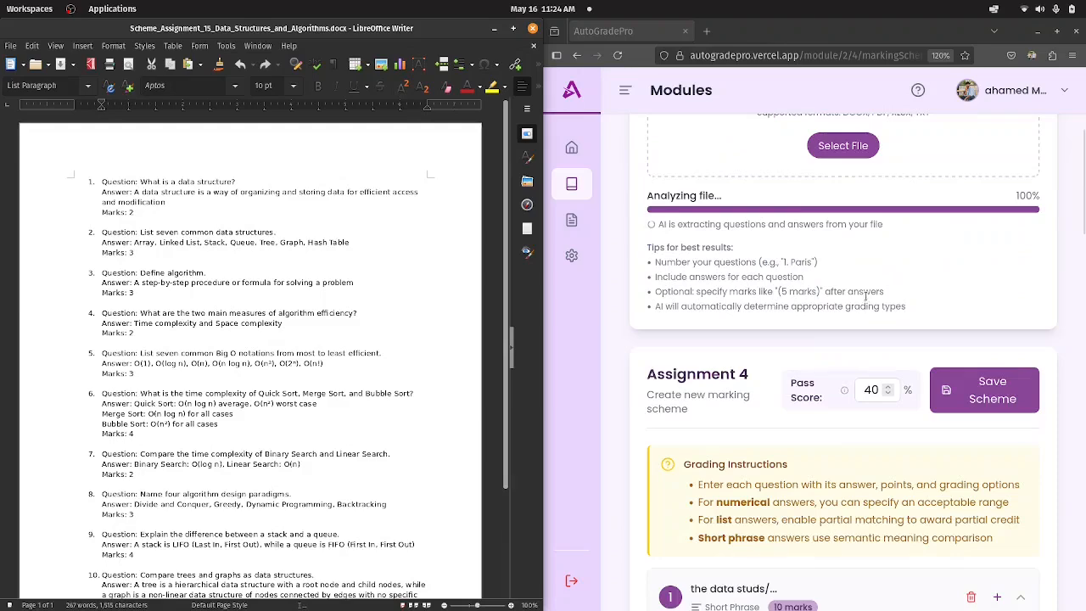
scroll(867, 308, down, 5)
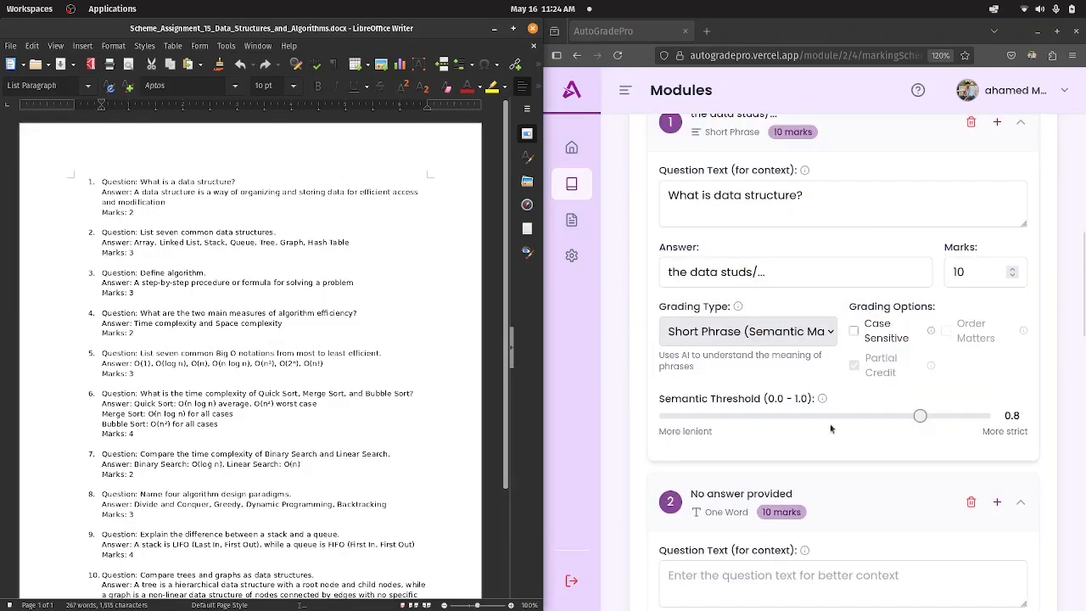
scroll(833, 429, down, 4)
scroll(937, 311, up, 5)
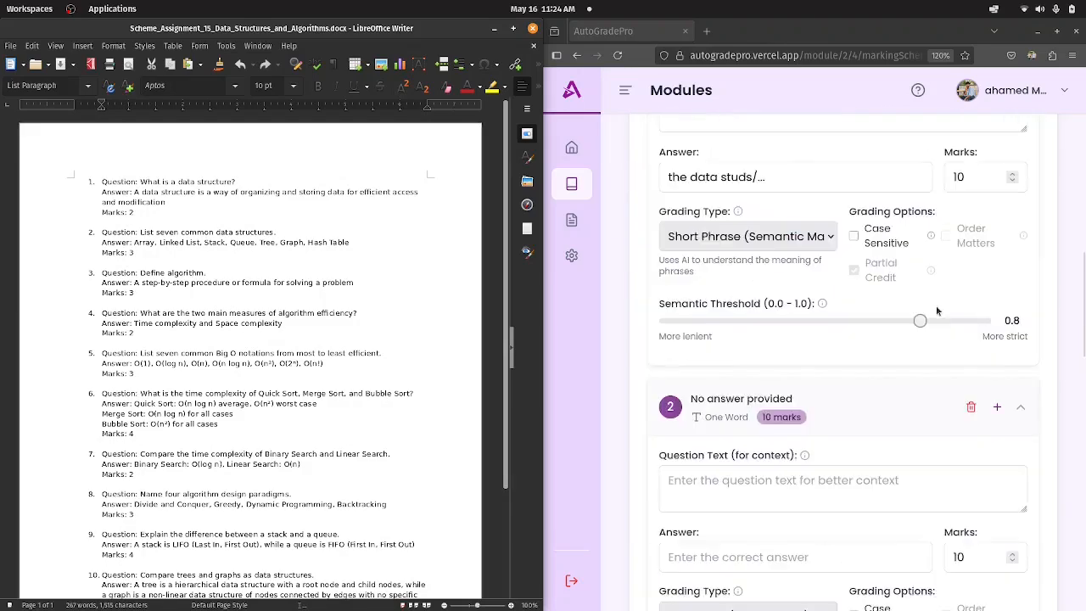
scroll(937, 310, up, 6)
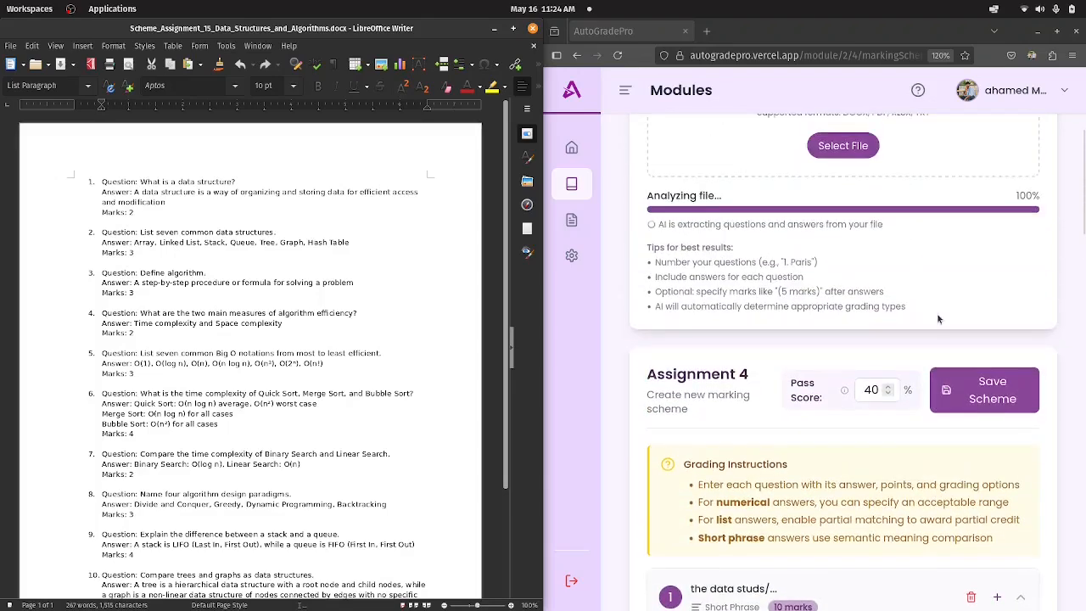
scroll(939, 319, up, 1)
scroll(882, 389, down, 1)
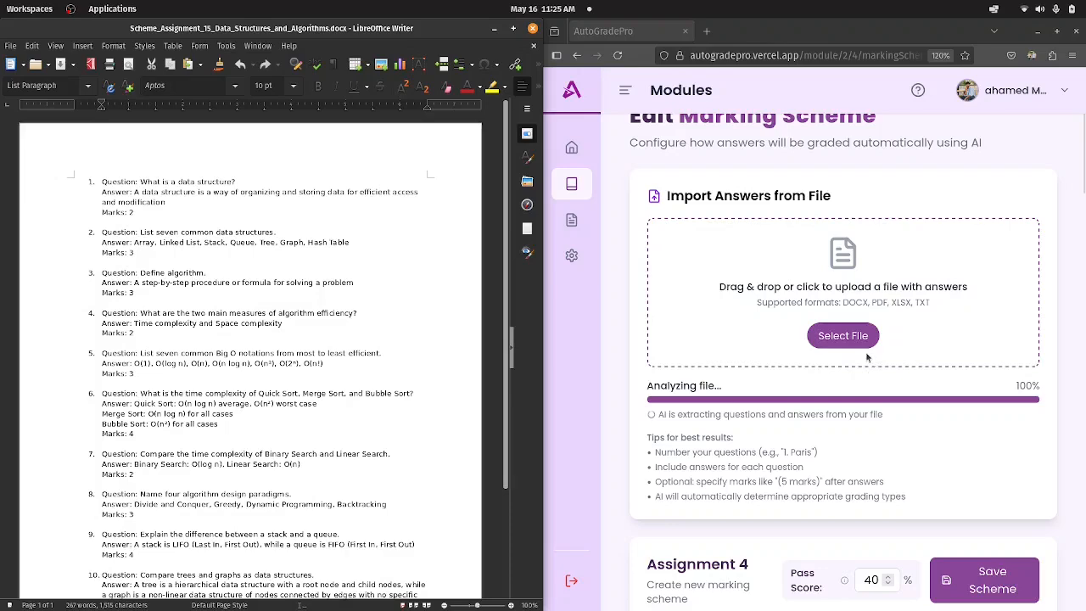
scroll(874, 378, down, 2)
scroll(891, 339, up, 4)
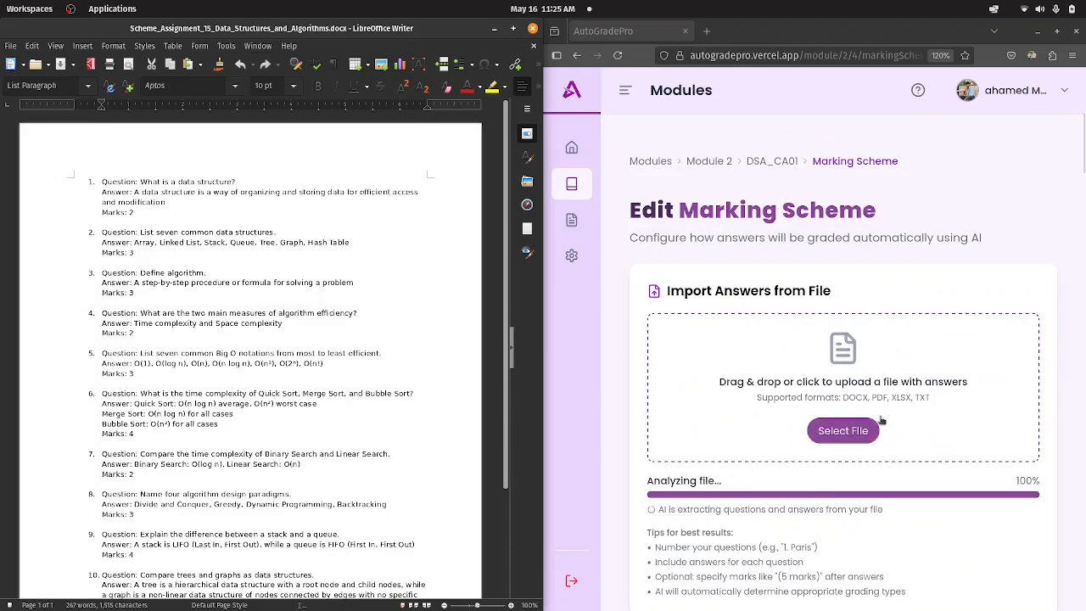
scroll(849, 364, down, 2)
scroll(848, 365, down, 1)
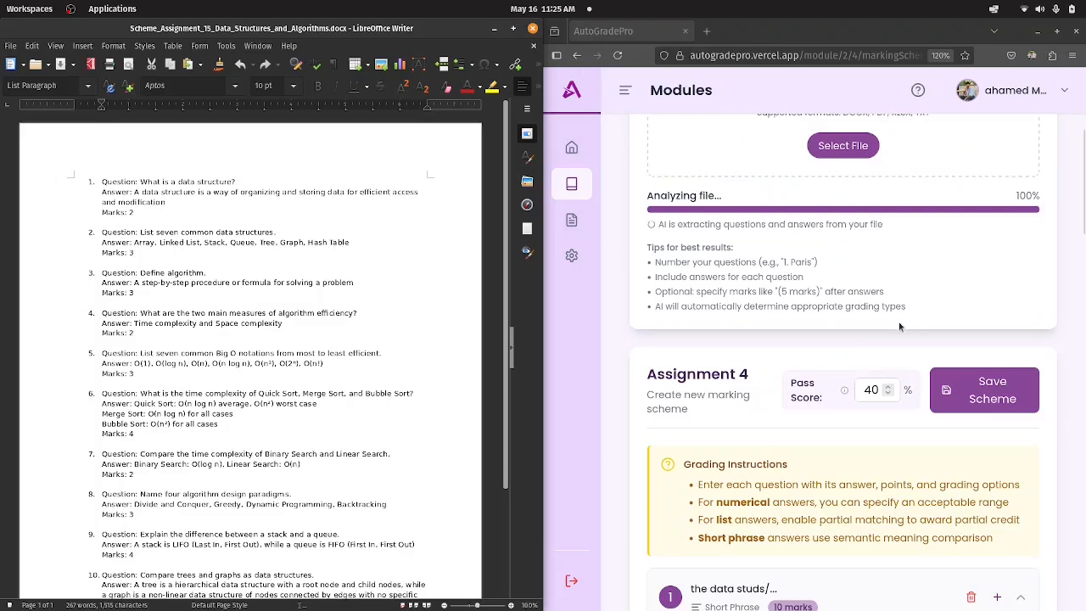
scroll(899, 327, down, 1)
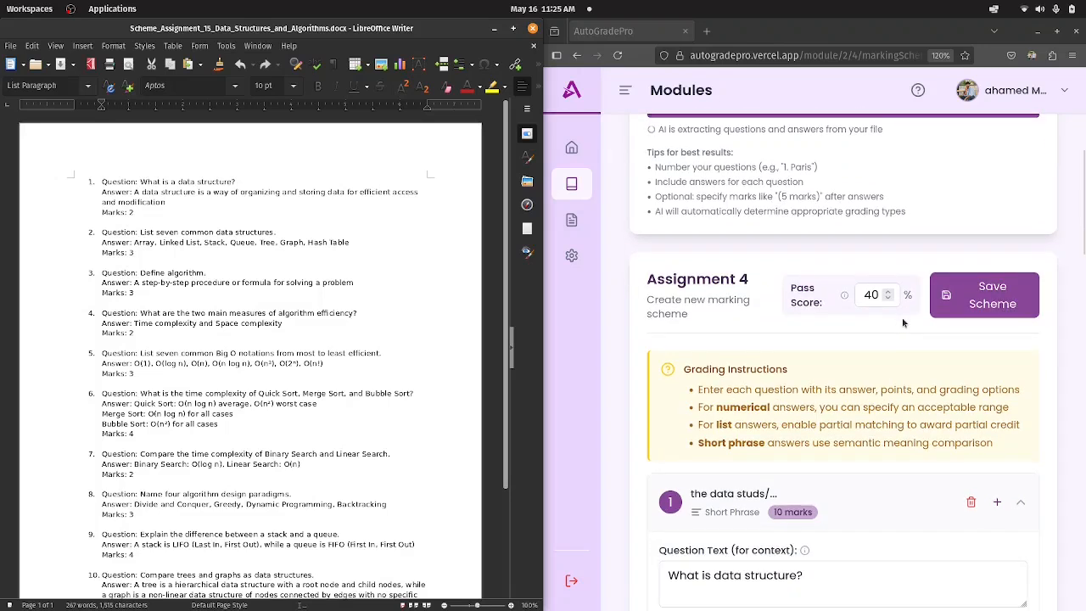
scroll(904, 323, down, 15)
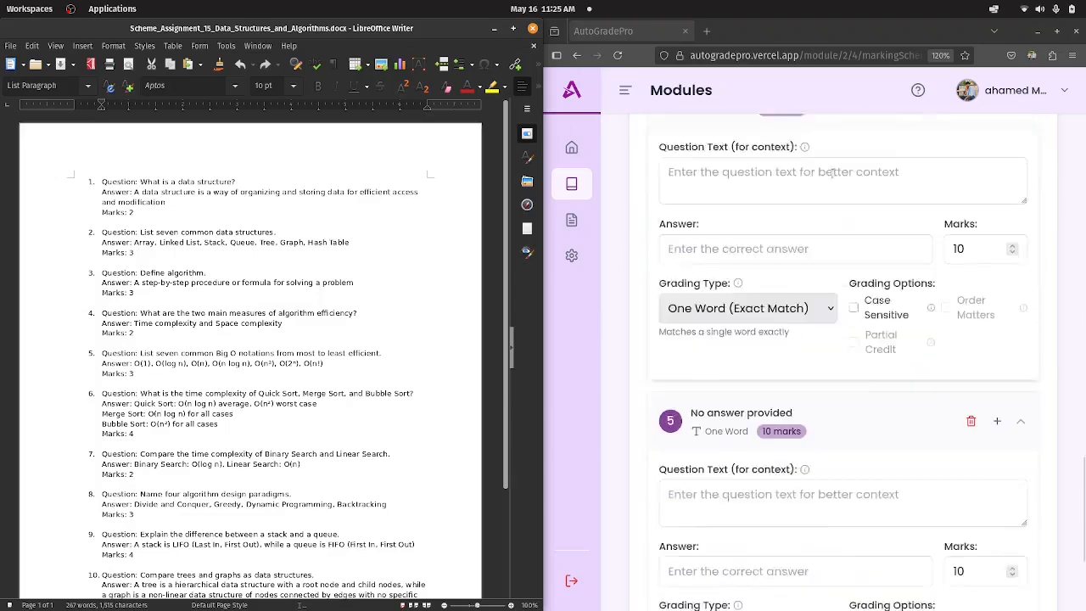
scroll(836, 195, down, 2)
scroll(855, 353, up, 2)
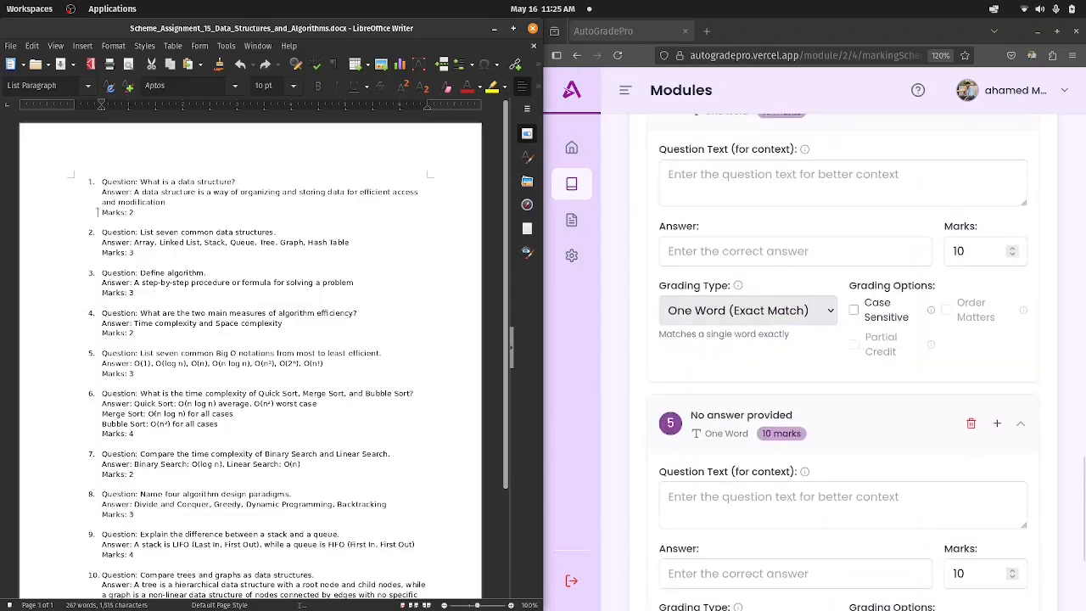
Place the text cursor at the start of question 1 in the scheme document.
click(102, 181)
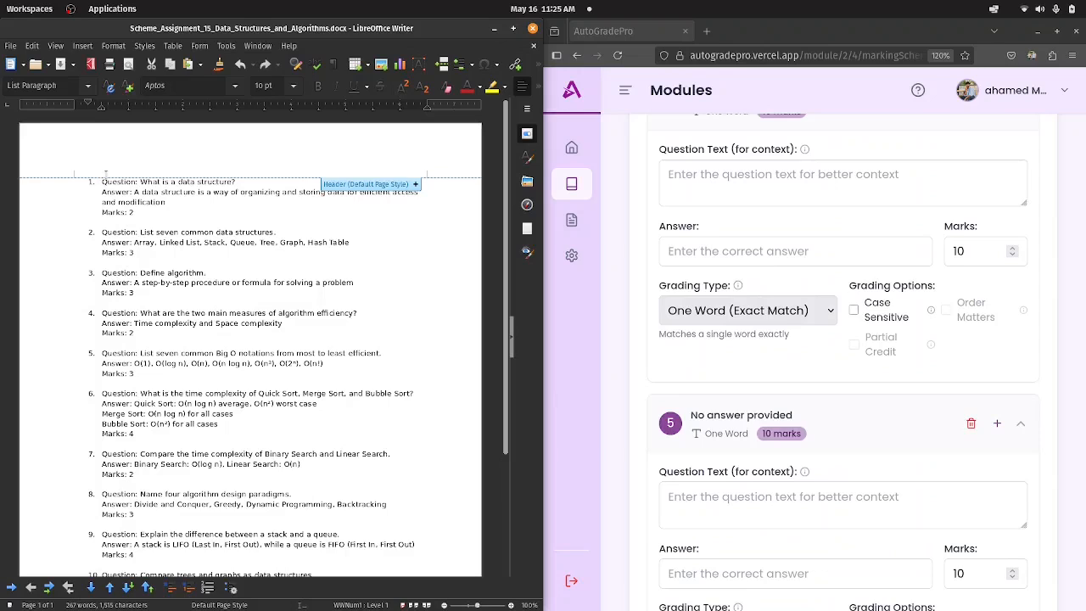
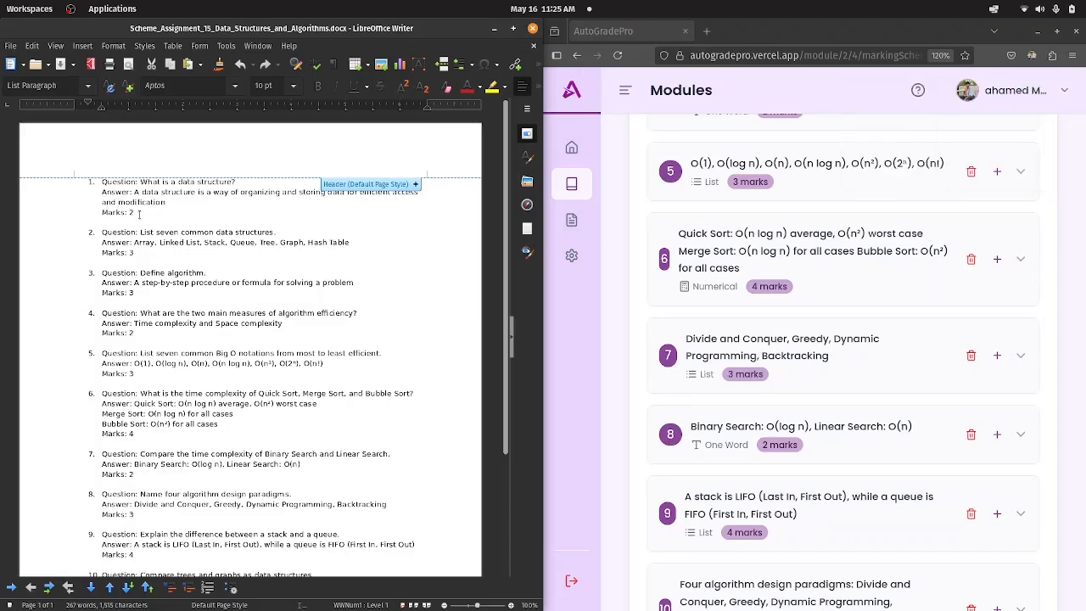
Highlight the marks line of question 1 in the scheme document.
drag(138, 213, 108, 221)
click(104, 217)
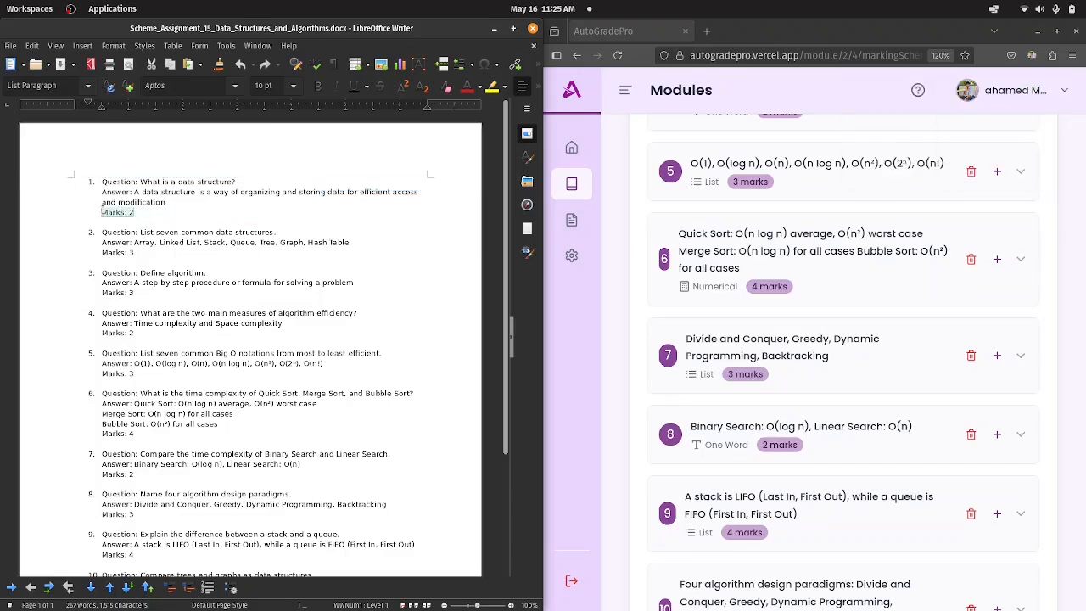
Maximise the browser window and examine the imported question entries, including question 1's text, answer, marks and grading settings.
click(1057, 31)
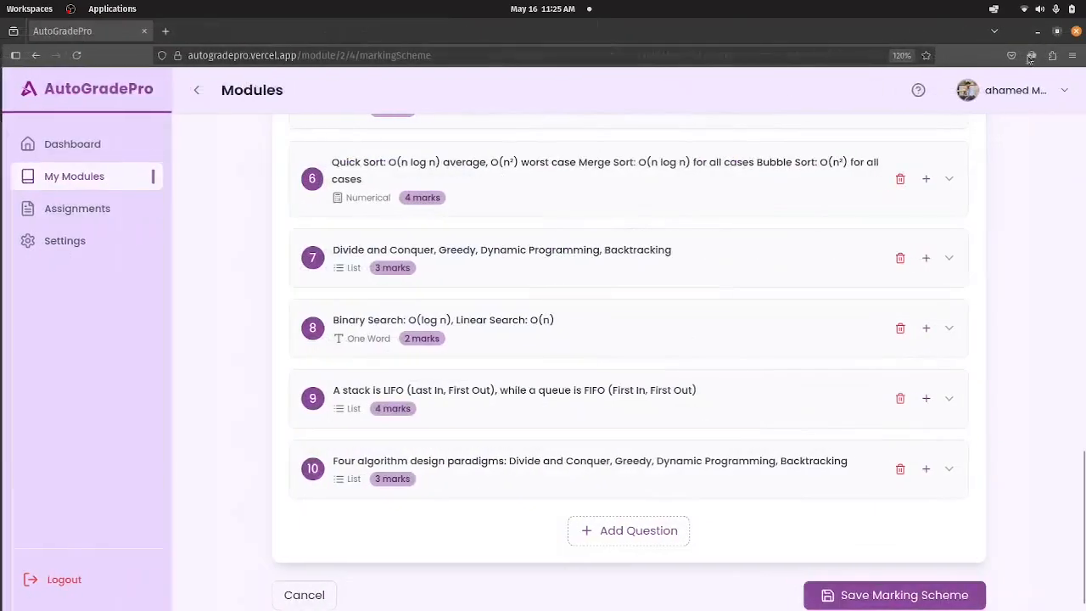
scroll(520, 352, up, 7)
scroll(519, 352, down, 5)
scroll(509, 345, down, 3)
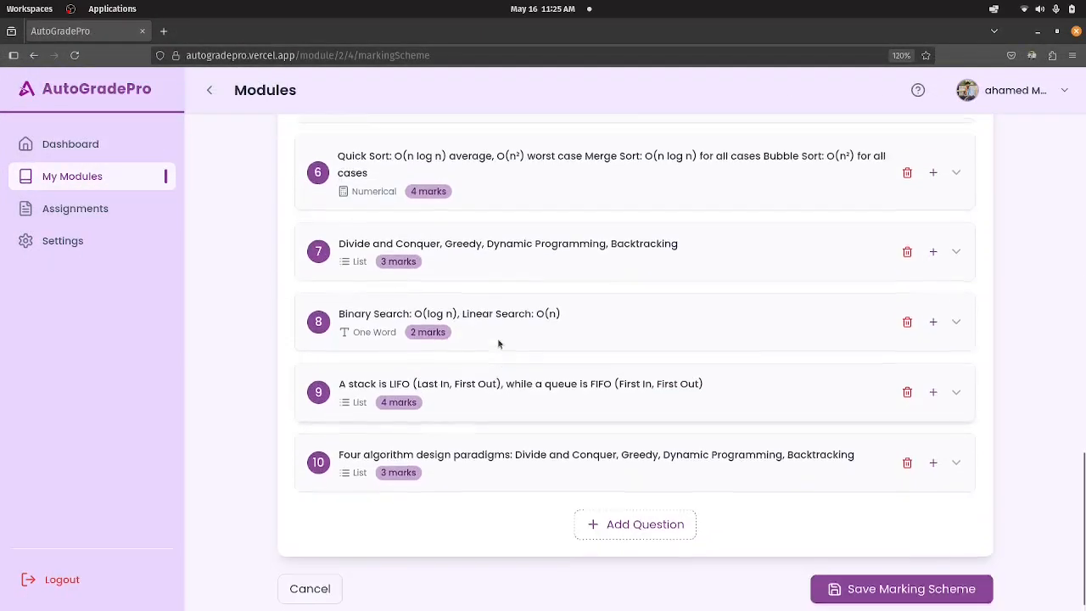
scroll(500, 343, up, 12)
scroll(500, 347, down, 3)
scroll(500, 347, down, 4)
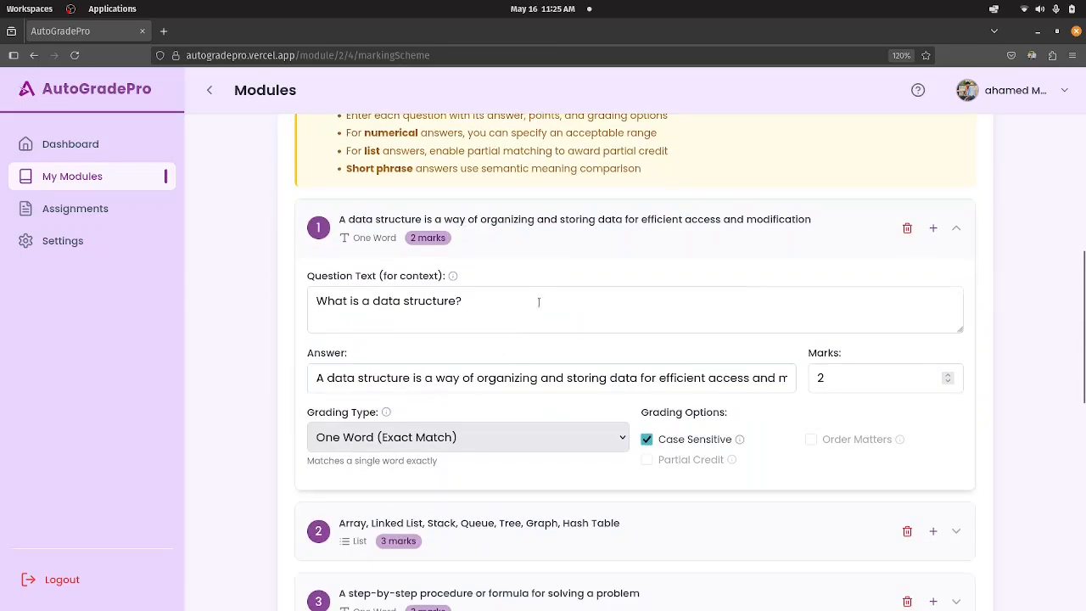
scroll(540, 300, up, 5)
scroll(595, 377, down, 7)
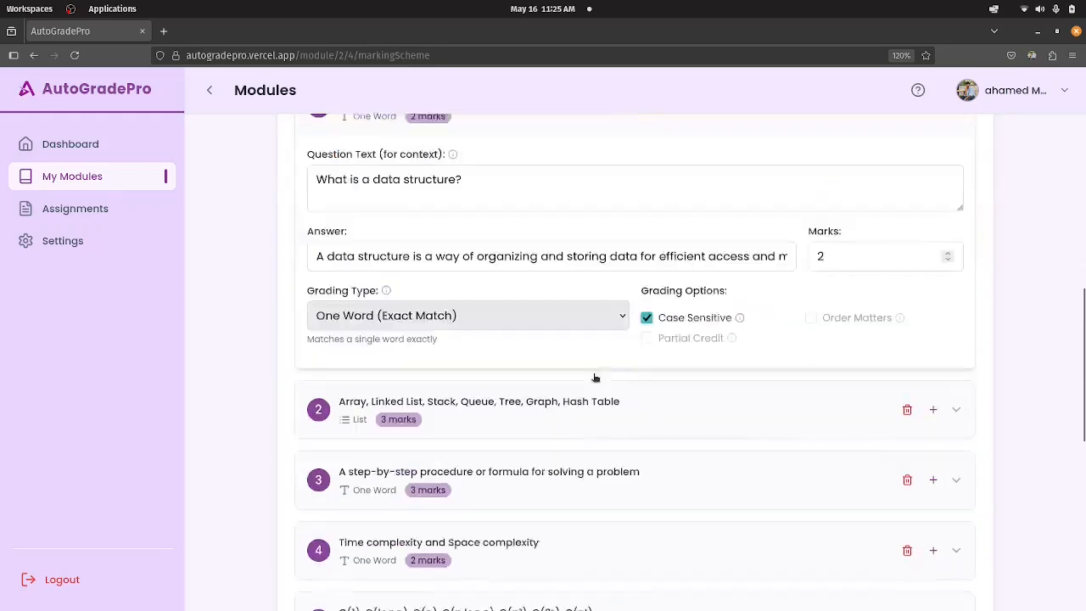
scroll(577, 357, down, 1)
scroll(535, 280, up, 2)
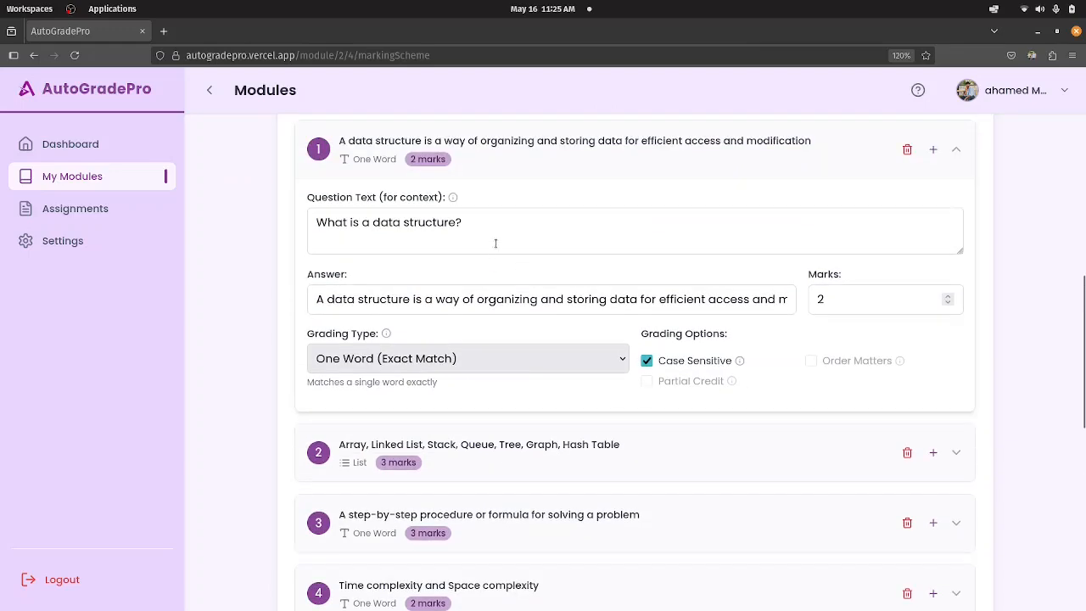
Restore the browser beside the scheme document and set question 1's grading type to Short Phrase (Semantic Match).
drag(662, 37, 1085, 74)
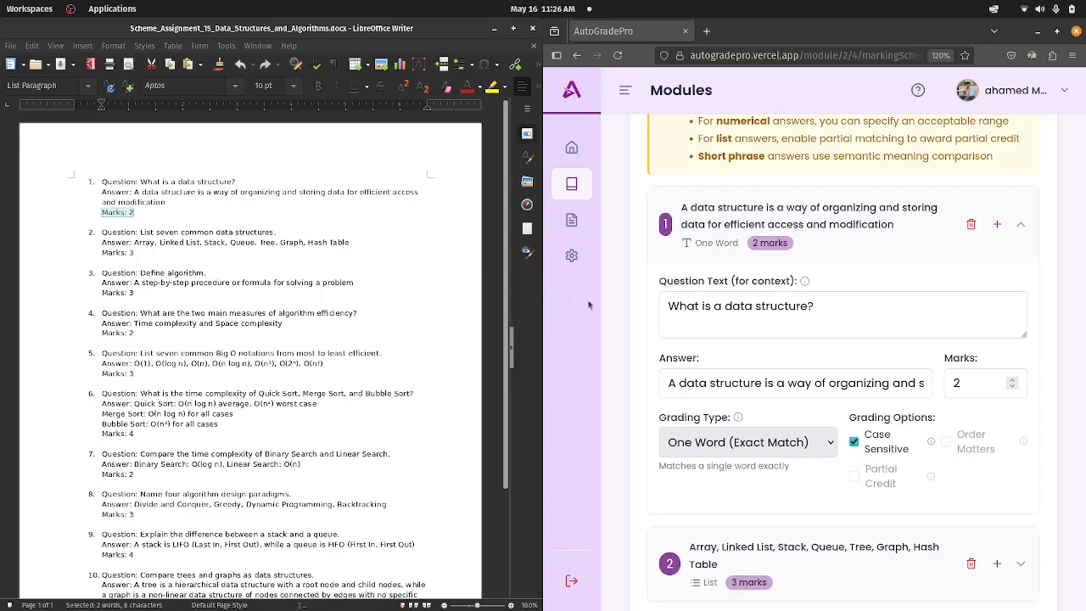
scroll(764, 354, down, 2)
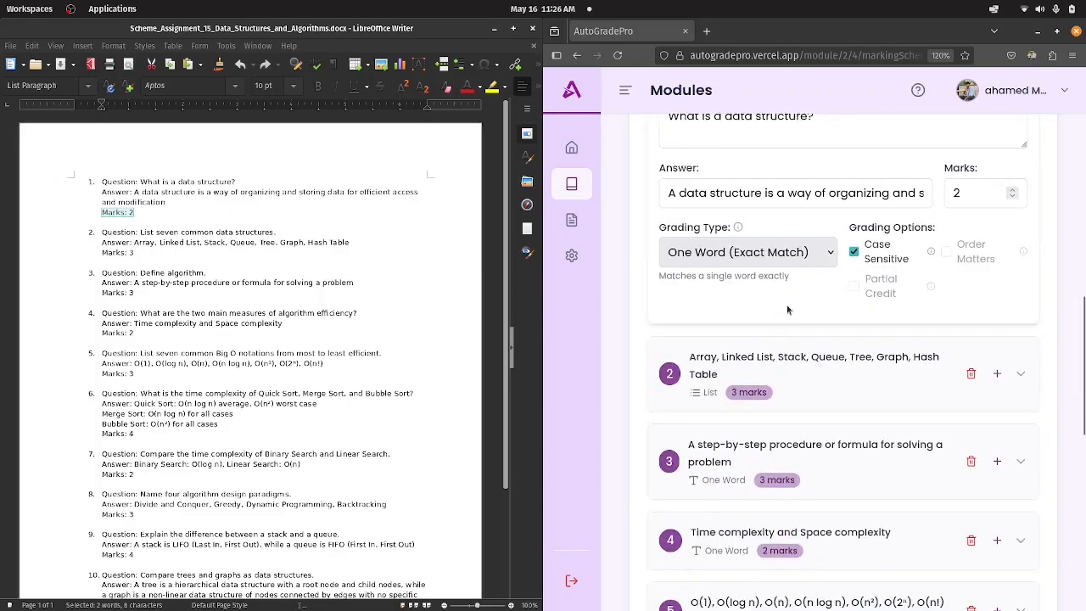
scroll(780, 324, down, 1)
scroll(805, 280, up, 1)
scroll(800, 296, up, 1)
click(769, 350)
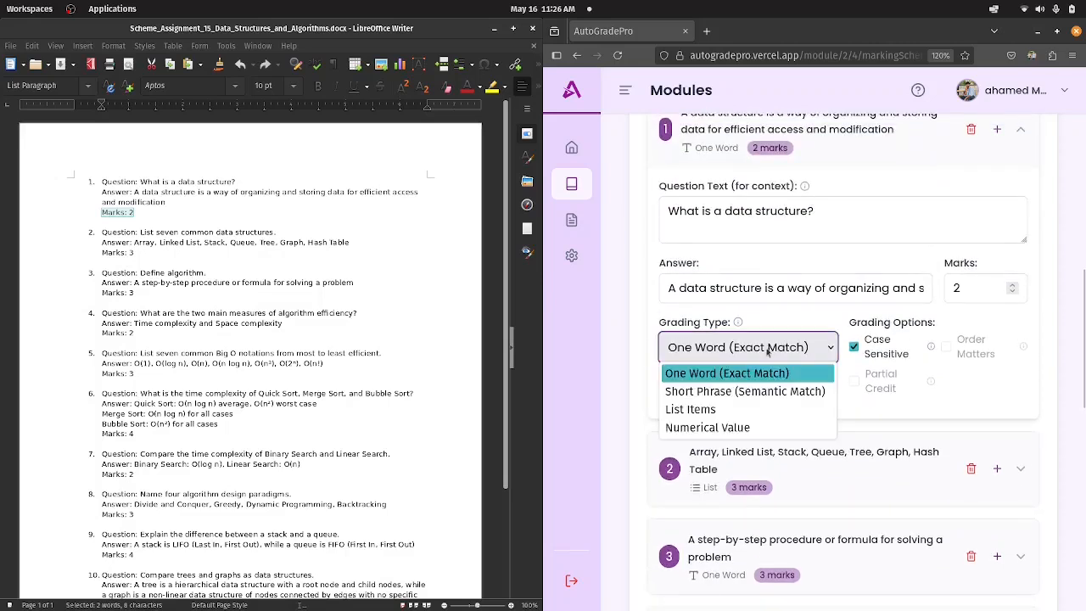
click(709, 396)
Expand question 2 of the marking scheme and examine its answer, grading type and grading options.
scroll(764, 395, down, 3)
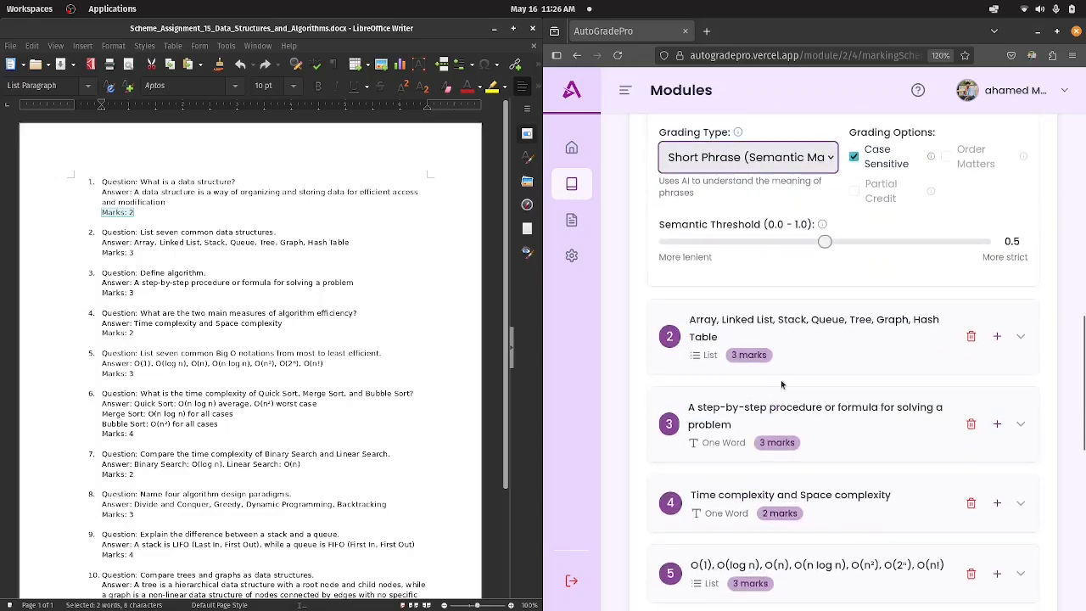
click(807, 347)
scroll(805, 350, down, 2)
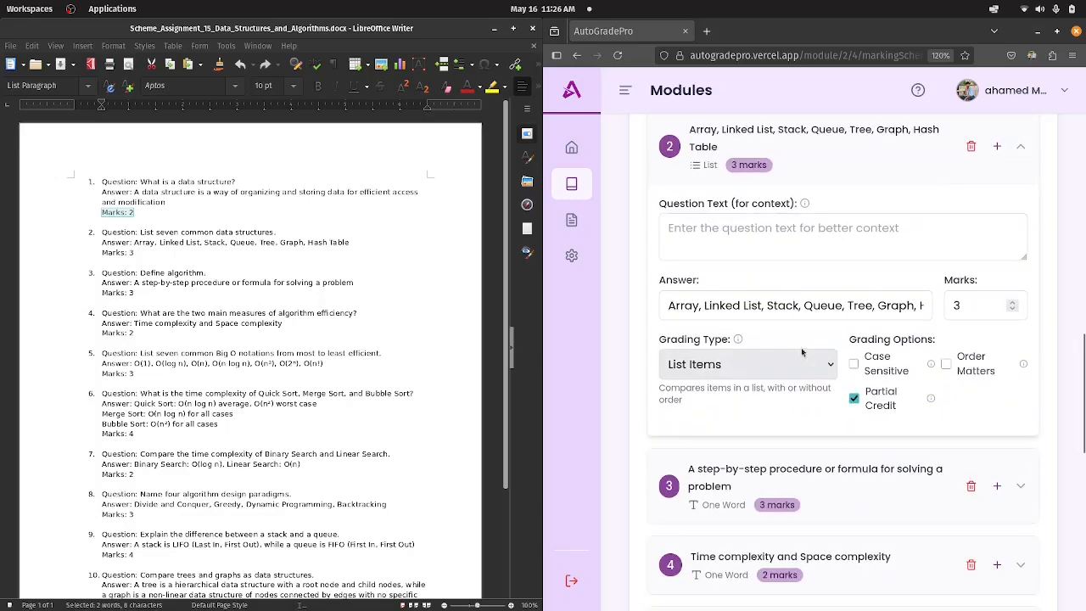
scroll(790, 307, up, 1)
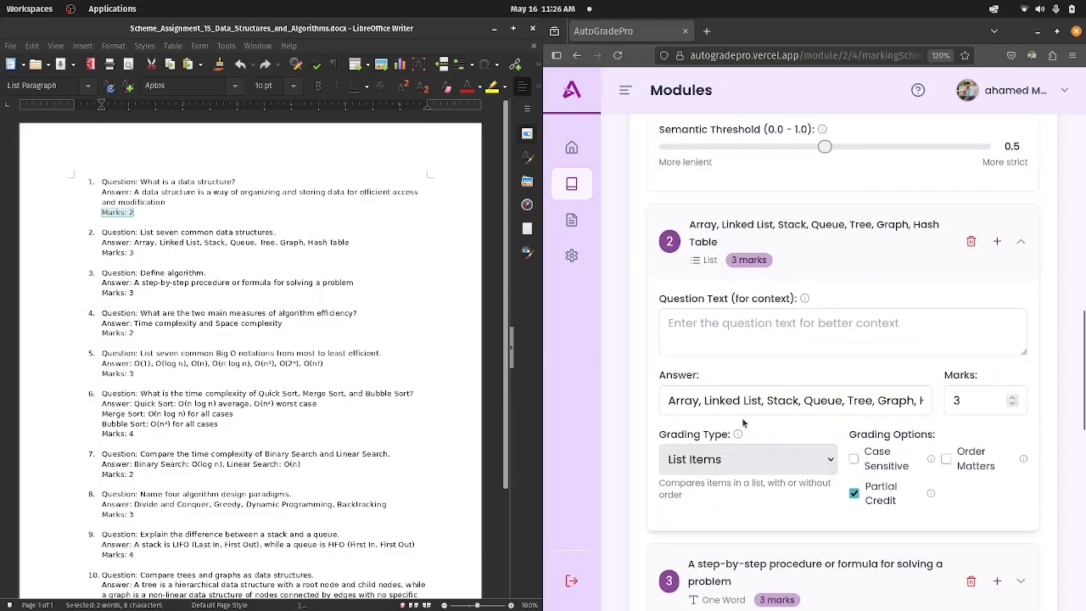
Expand question 3, "Define algorithm.", and set its grading type to Short Phrase (Semantic Match).
scroll(797, 433, down, 2)
click(825, 402)
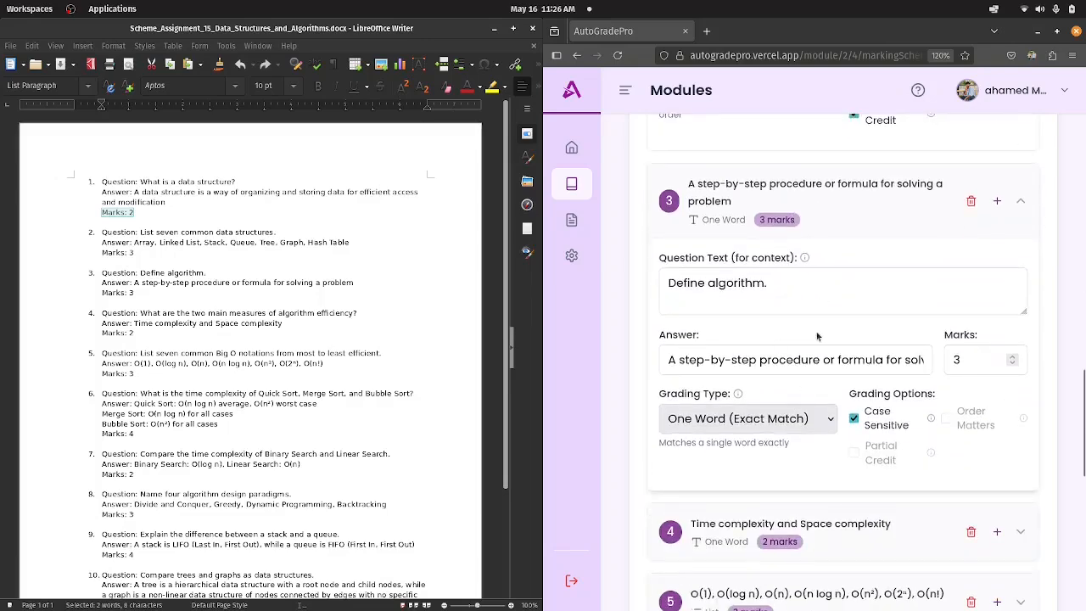
scroll(817, 337, down, 3)
scroll(777, 359, up, 2)
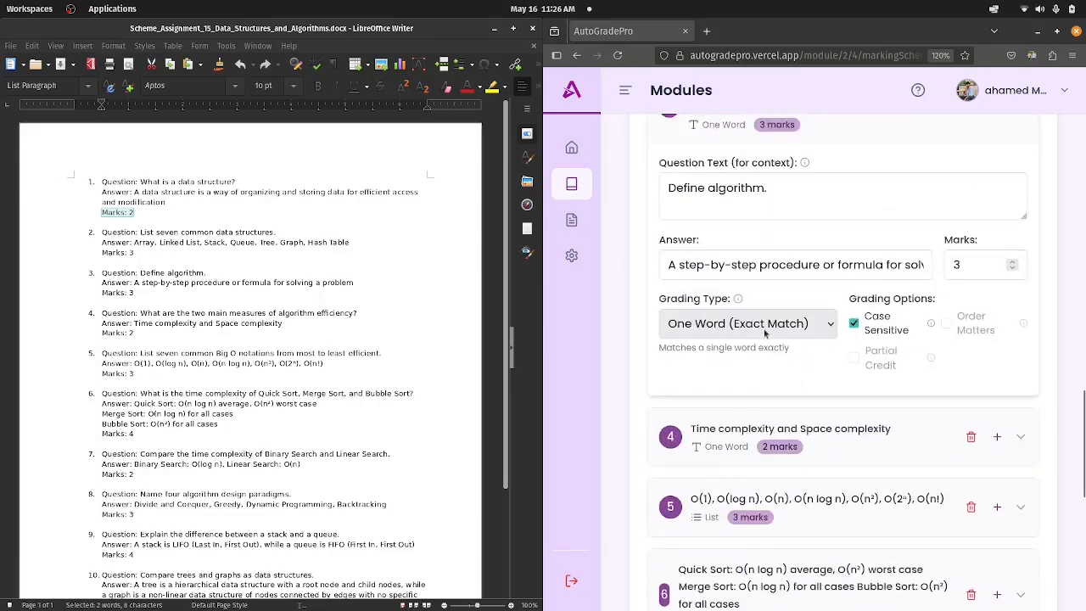
click(764, 333)
click(755, 366)
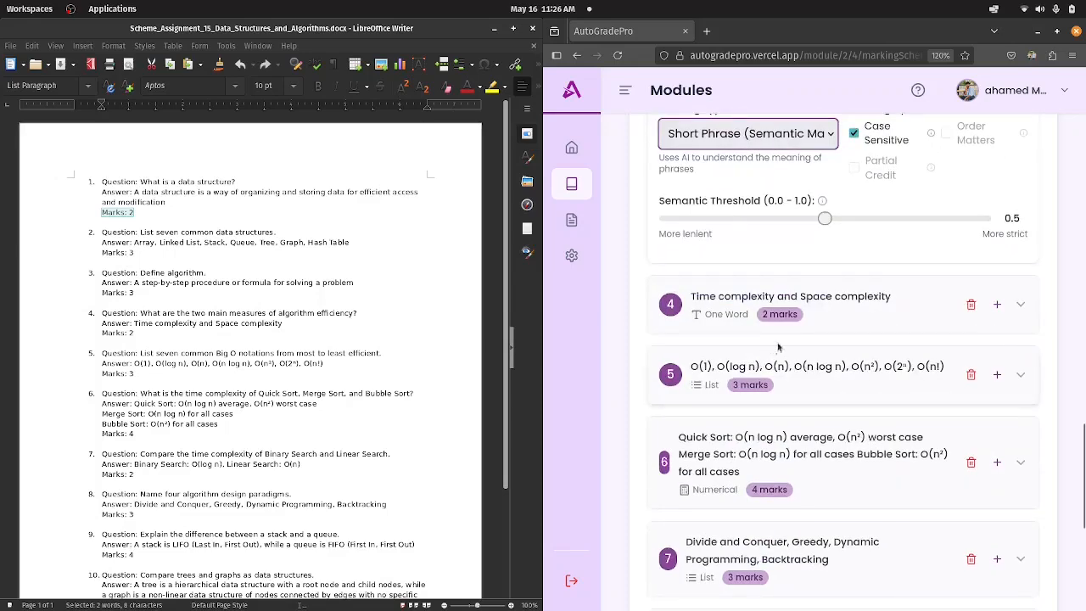
Expand question 5, the Big O notations answer, and set its grading type to Short Phrase (Semantic Match).
click(808, 376)
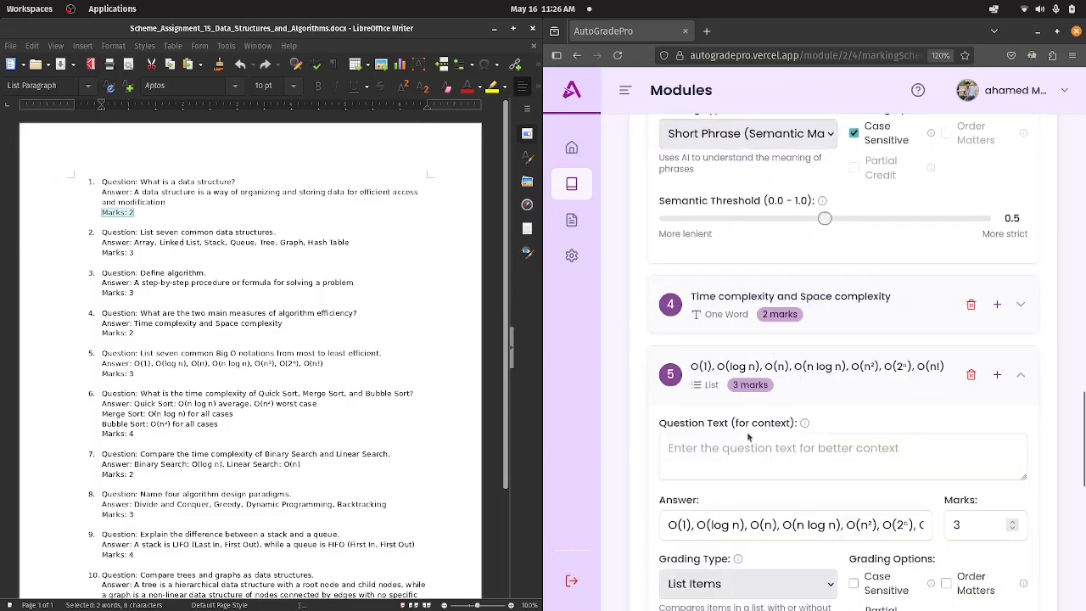
scroll(748, 436, down, 1)
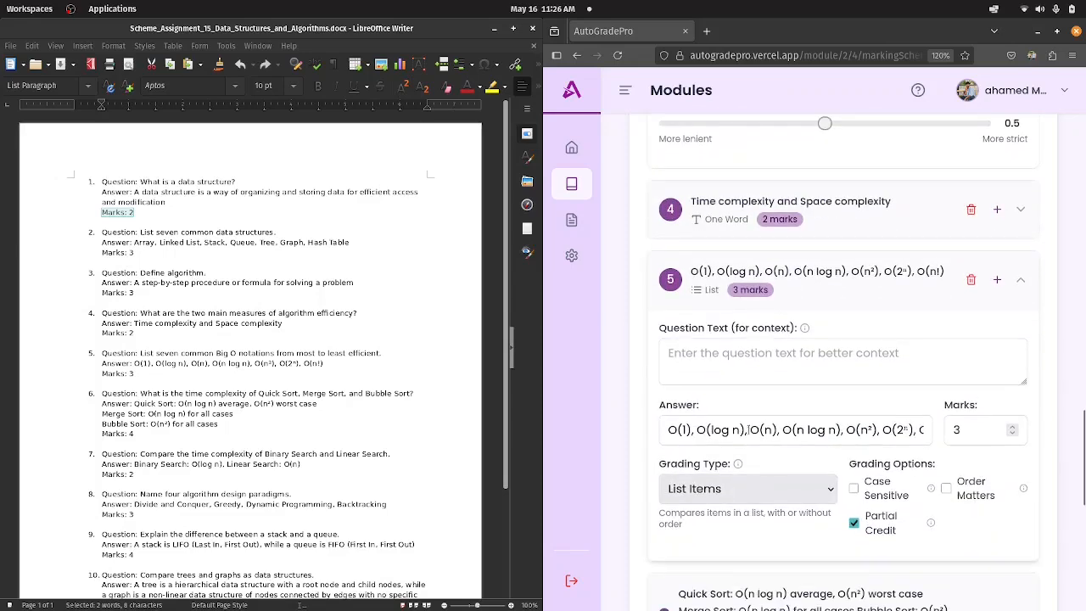
click(734, 497)
click(723, 519)
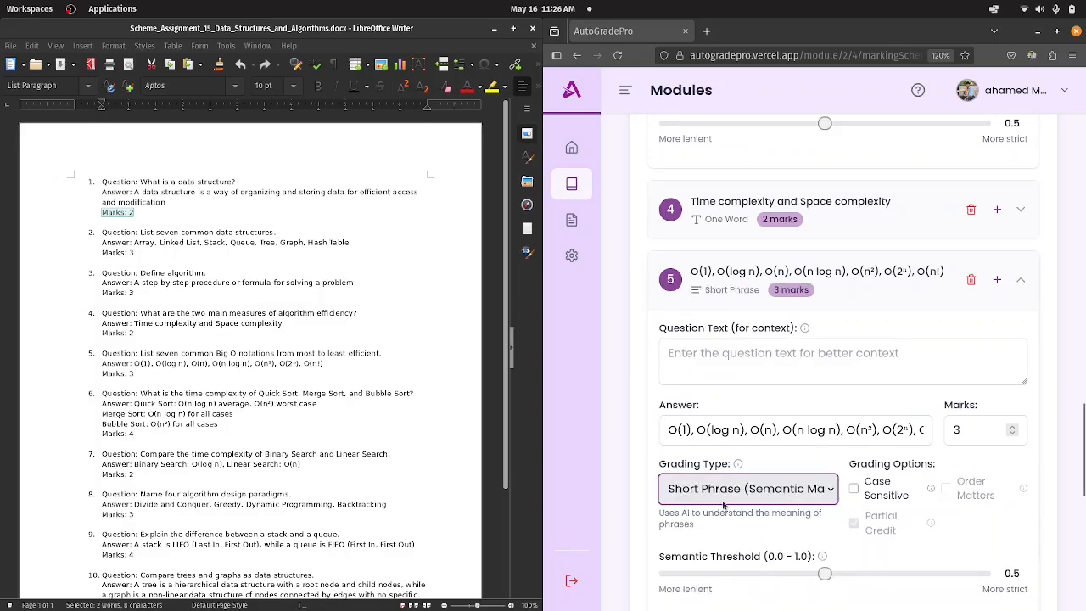
Expand question 4, "What are the two main measures of algorithm efficiency?", and choose its grading type.
scroll(851, 291, up, 1)
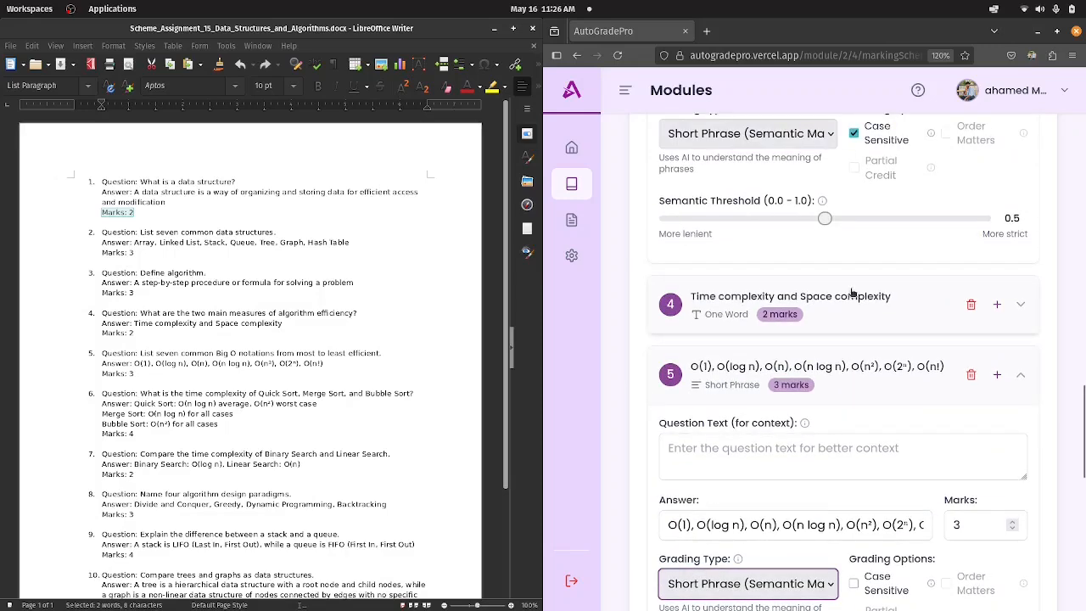
click(827, 310)
scroll(814, 323, down, 1)
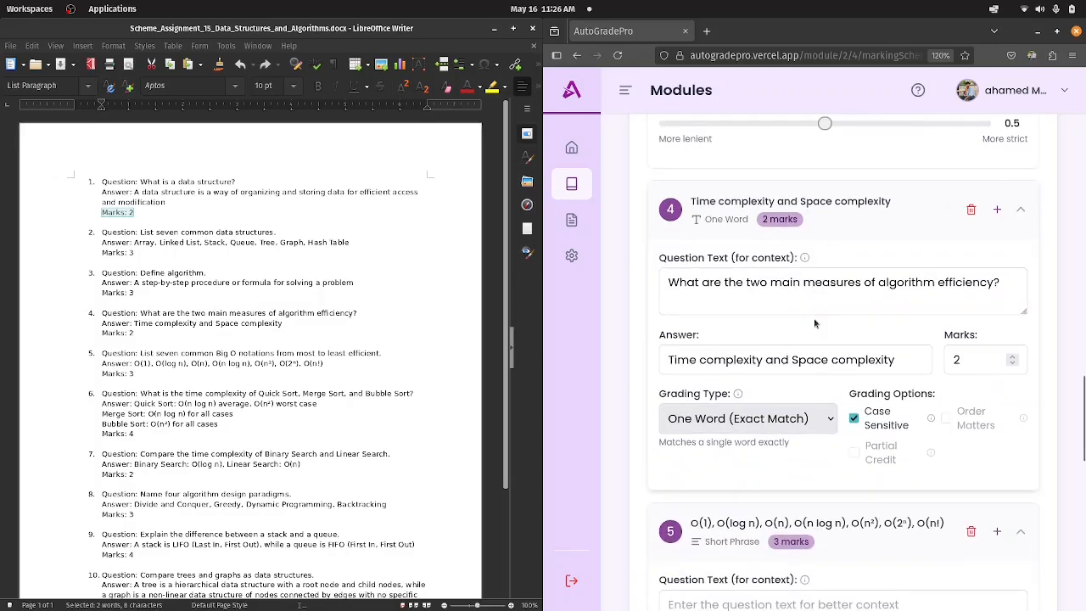
click(734, 419)
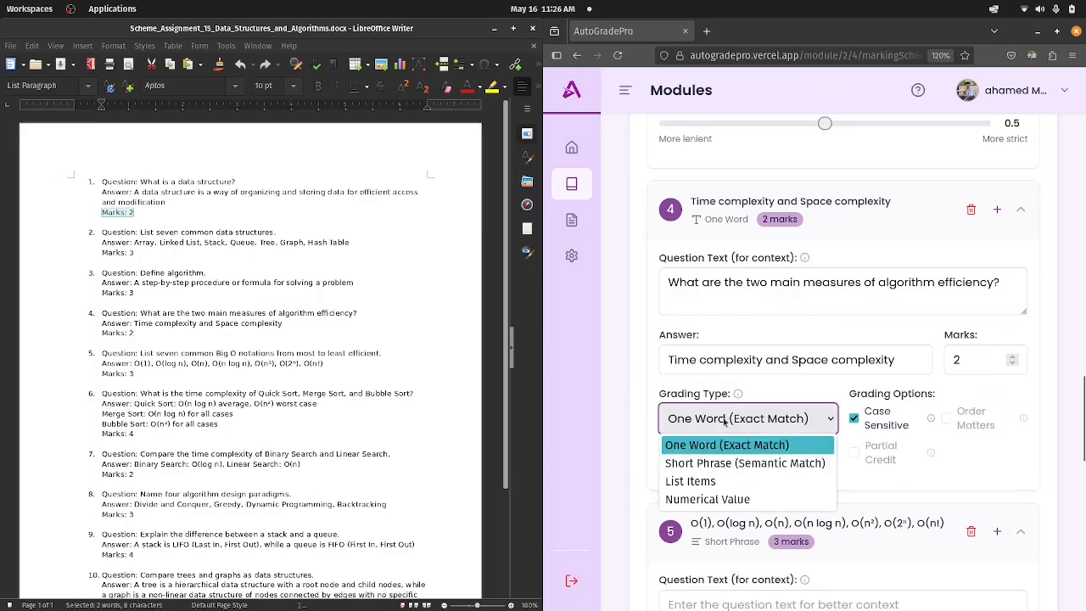
click(696, 449)
Expand question 8 on Binary Search and Linear Search and set its grading type to Short Phrase (Semantic Match).
scroll(696, 456, down, 10)
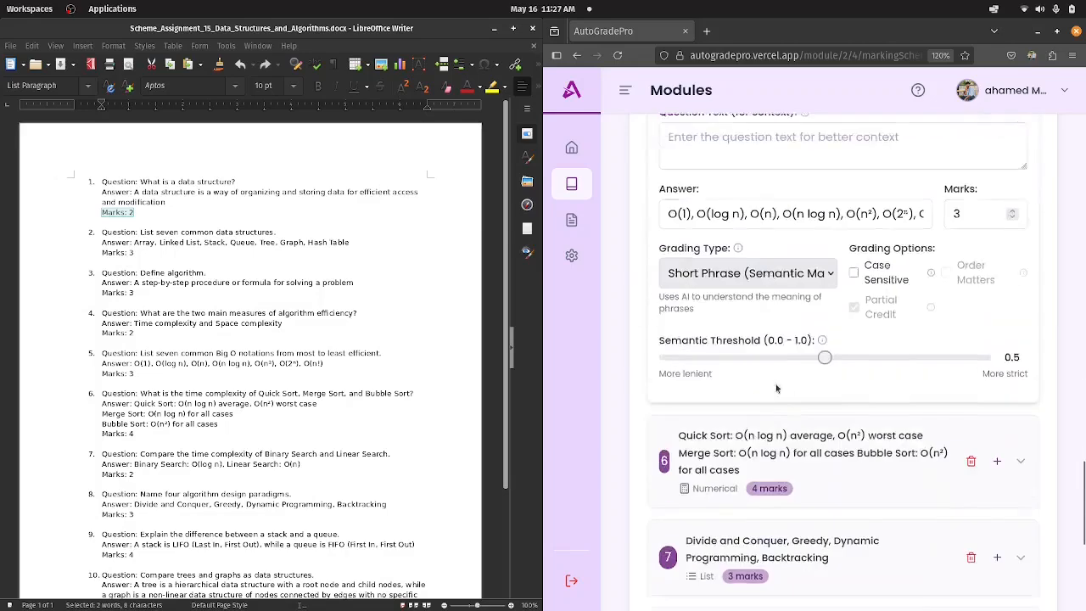
scroll(785, 373, down, 1)
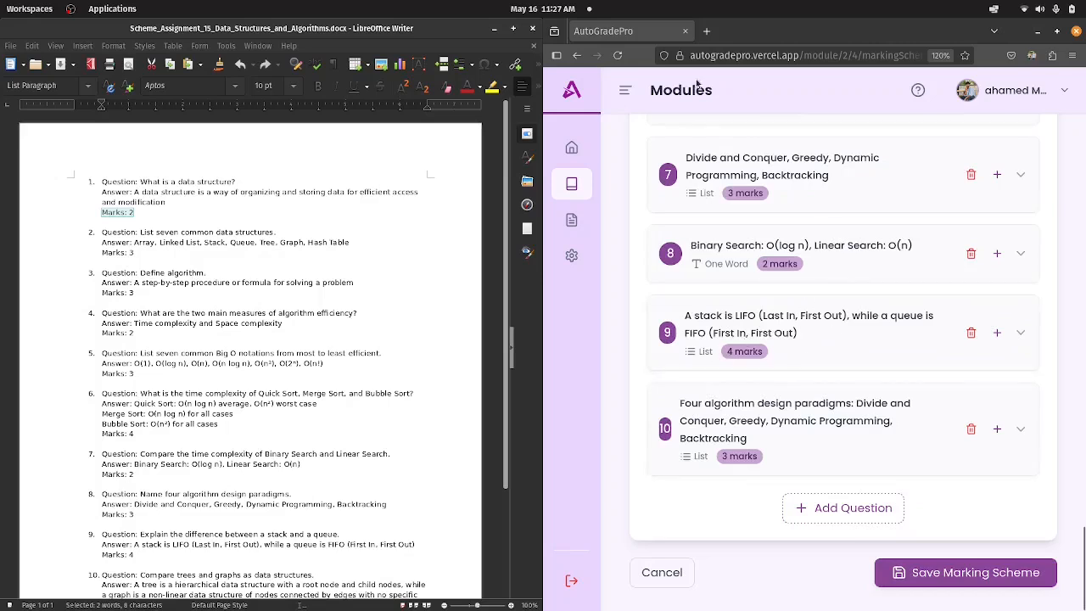
click(859, 277)
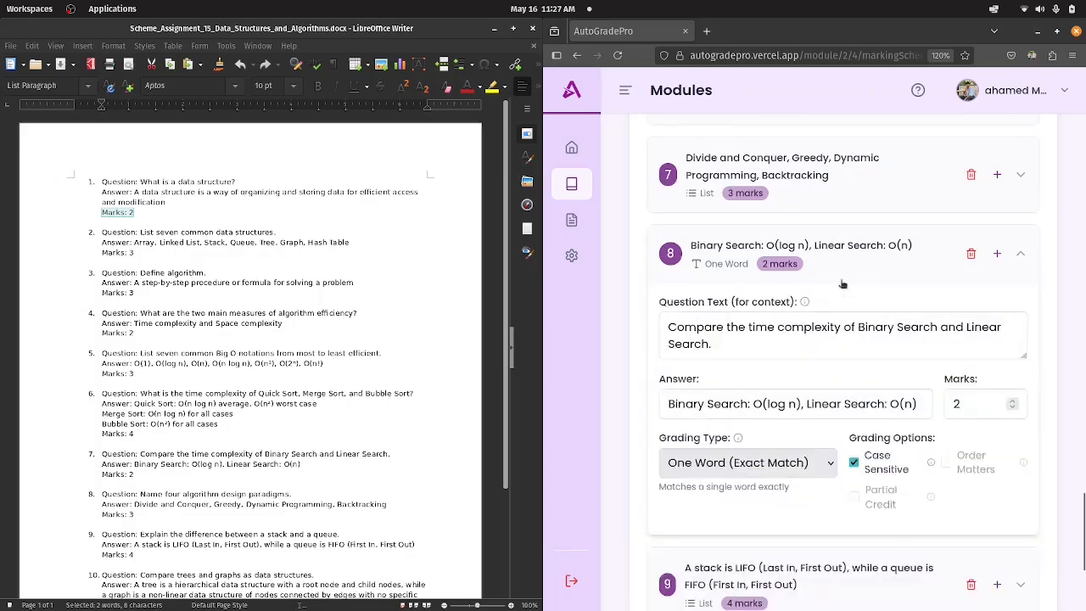
click(721, 465)
click(745, 508)
Expand question 9, the stack versus queue answer, and set its grading type to Short Phrase (Semantic Match).
scroll(848, 408, down, 3)
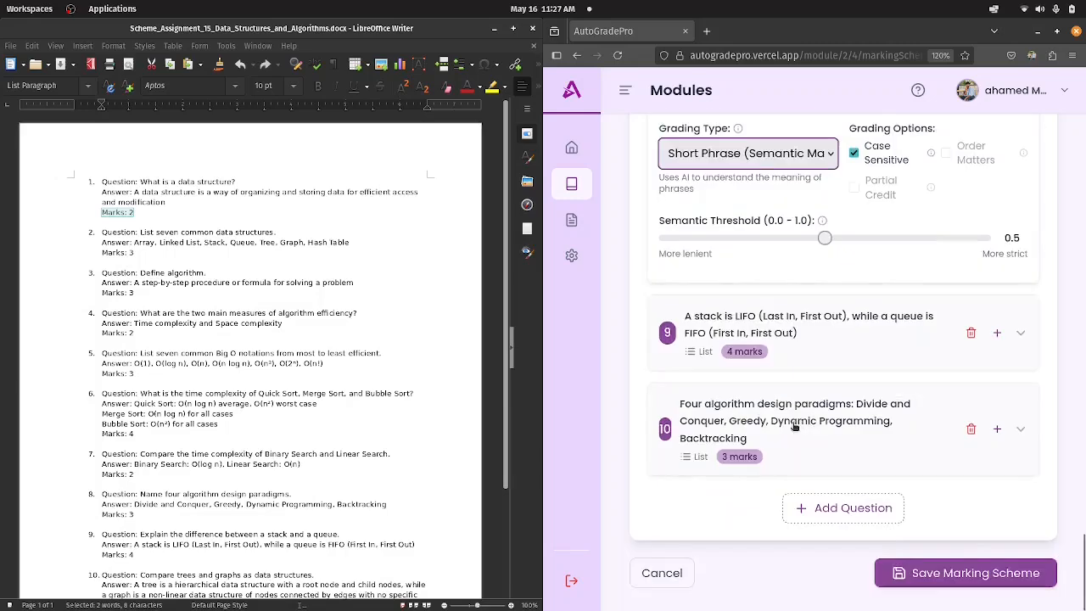
click(836, 352)
scroll(780, 365, down, 2)
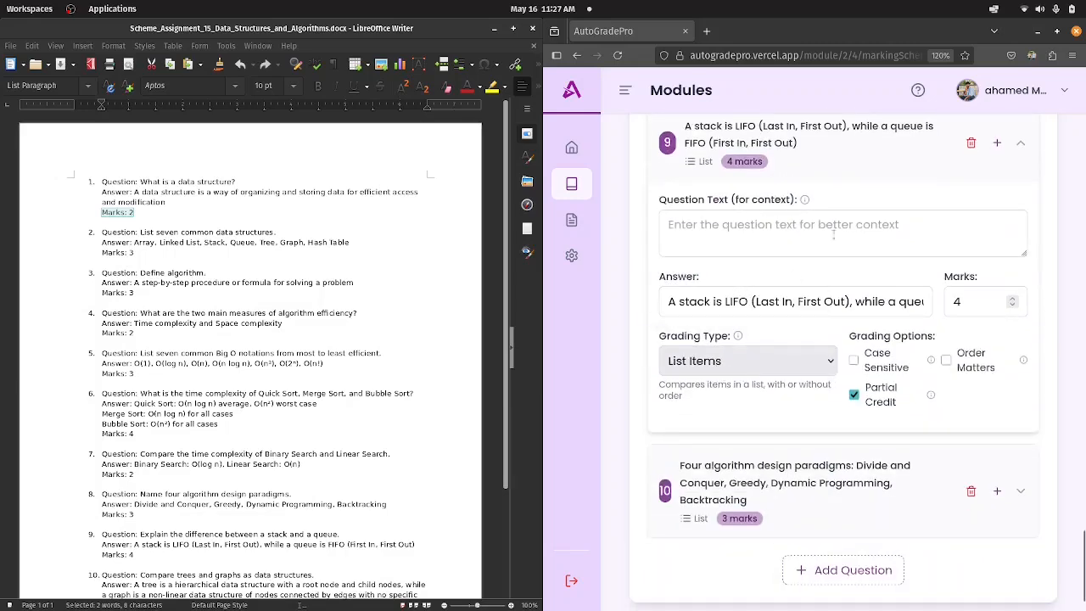
scroll(912, 319, down, 1)
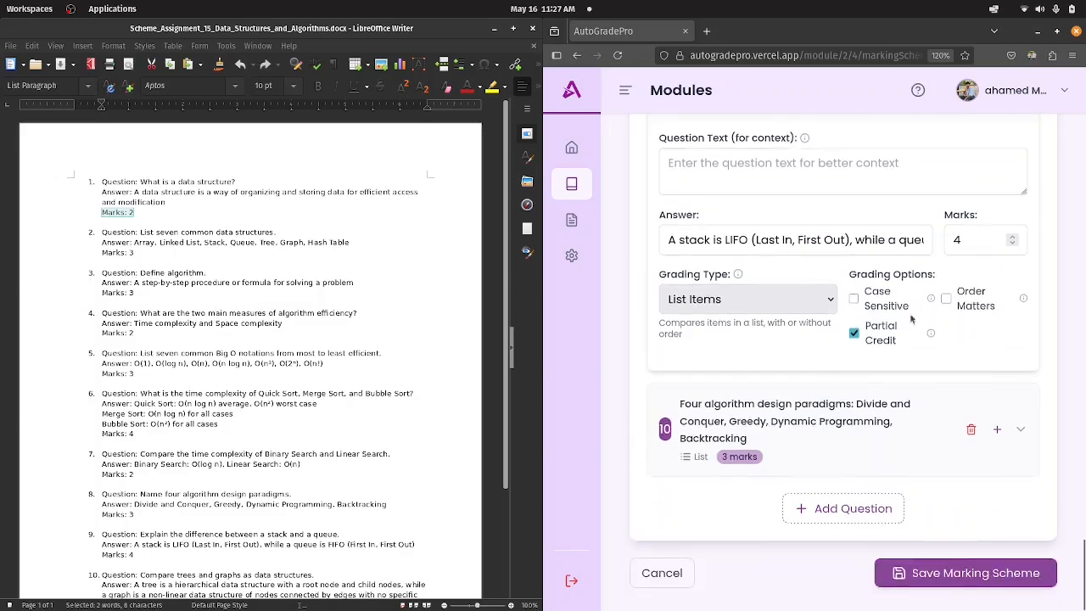
click(751, 301)
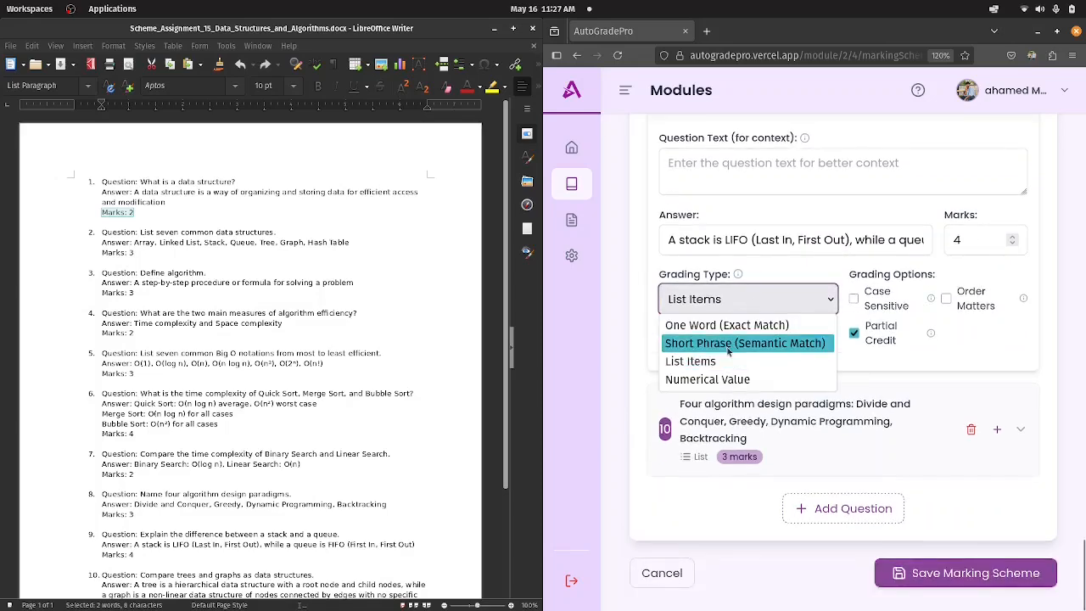
click(728, 343)
Save the marking scheme and review the DSA_CA01 assignment summary and submitted files.
scroll(932, 446, down, 1)
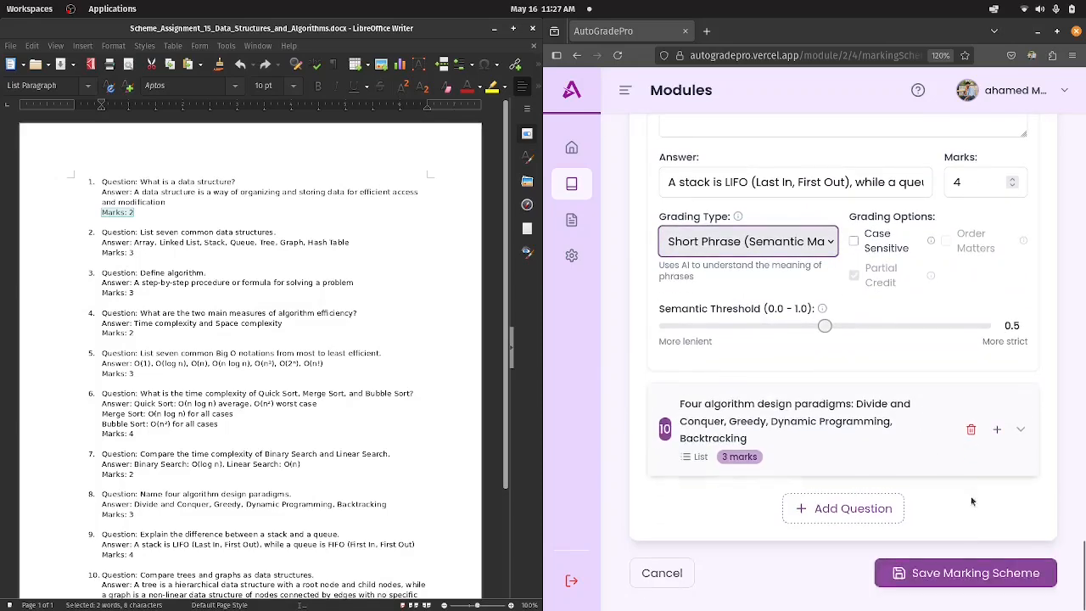
click(924, 575)
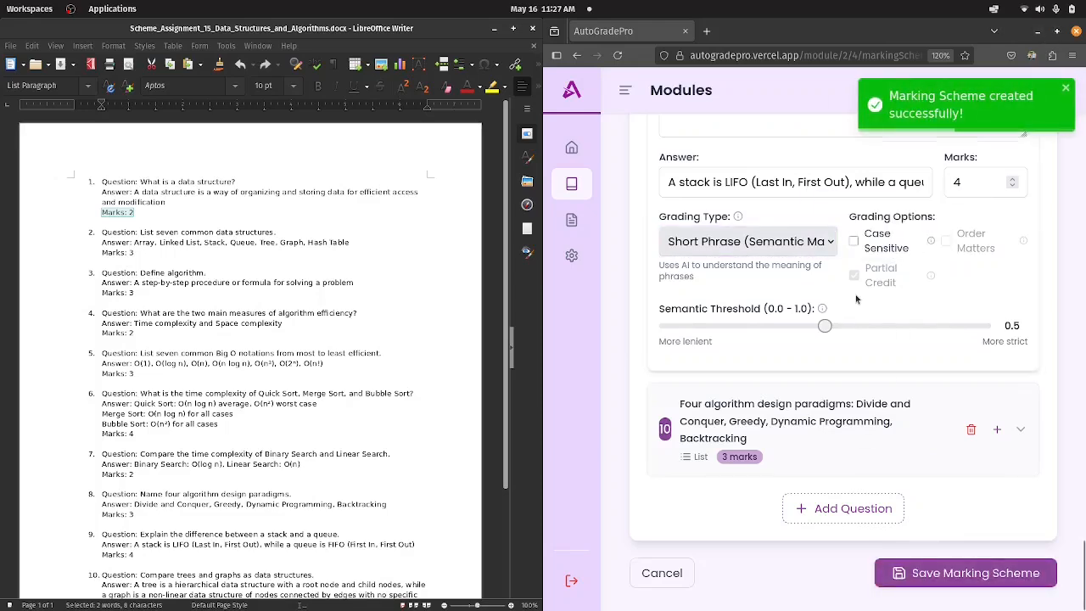
scroll(1001, 170, down, 3)
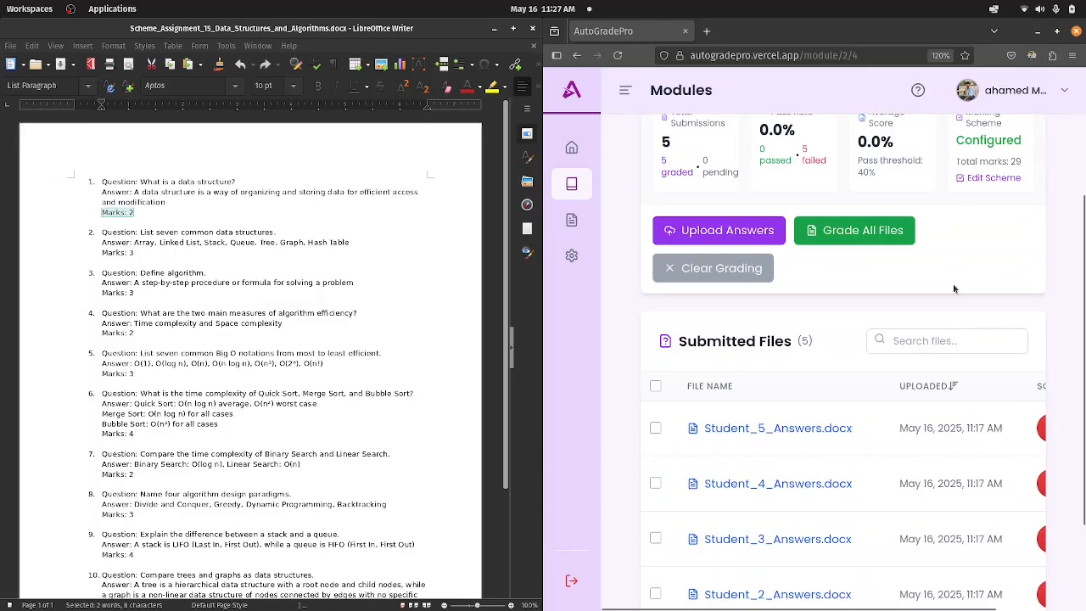
scroll(912, 346, up, 3)
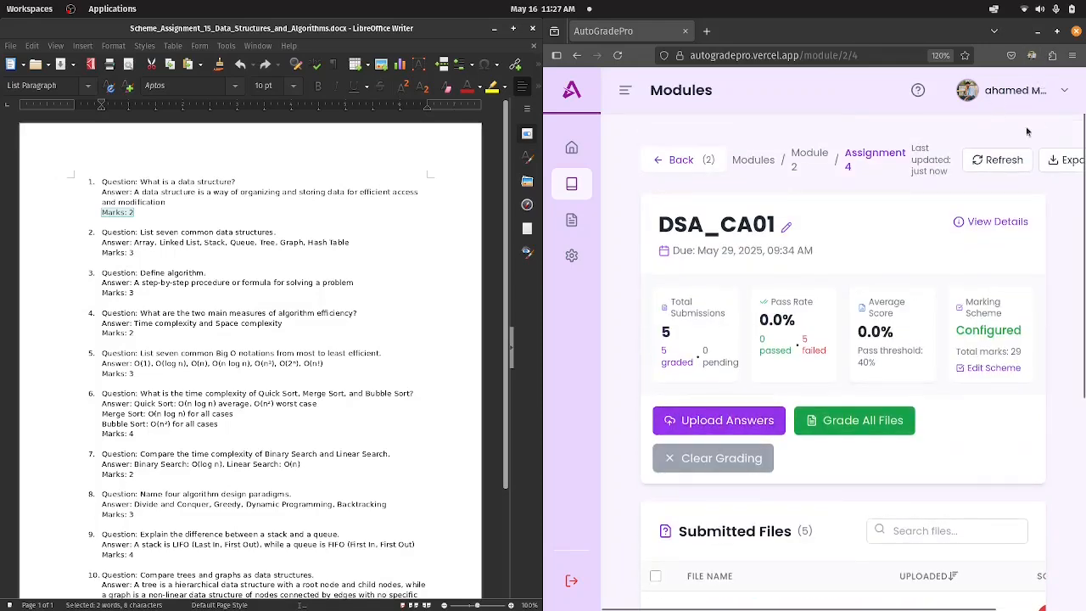
Maximise the browser window, start grading all submitted files of DSA_CA01, and close the grading progress dialog.
click(1057, 31)
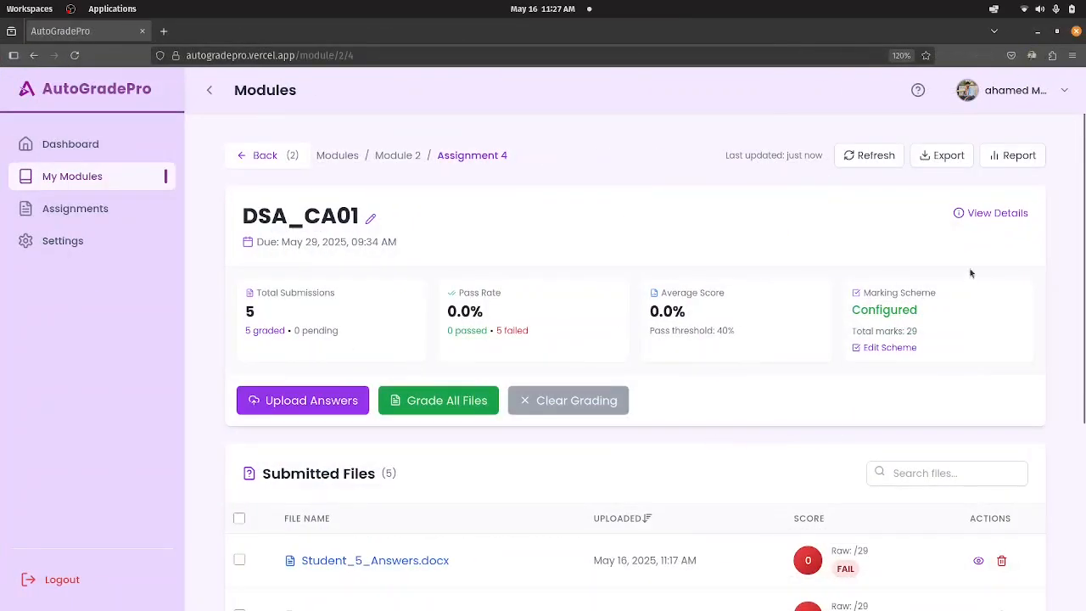
scroll(967, 273, down, 3)
scroll(899, 284, up, 2)
click(485, 311)
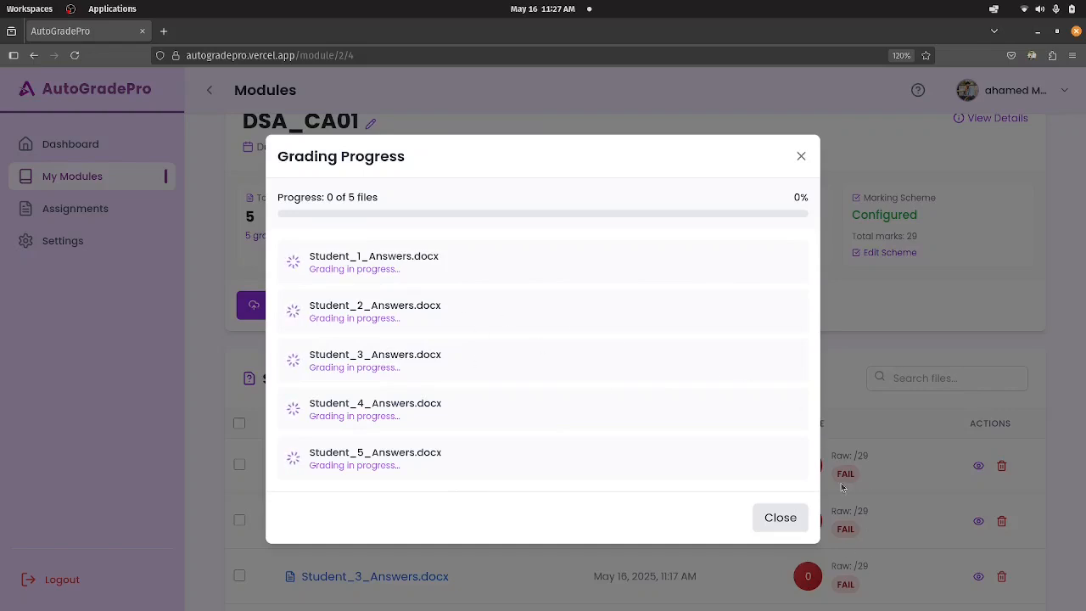
click(781, 517)
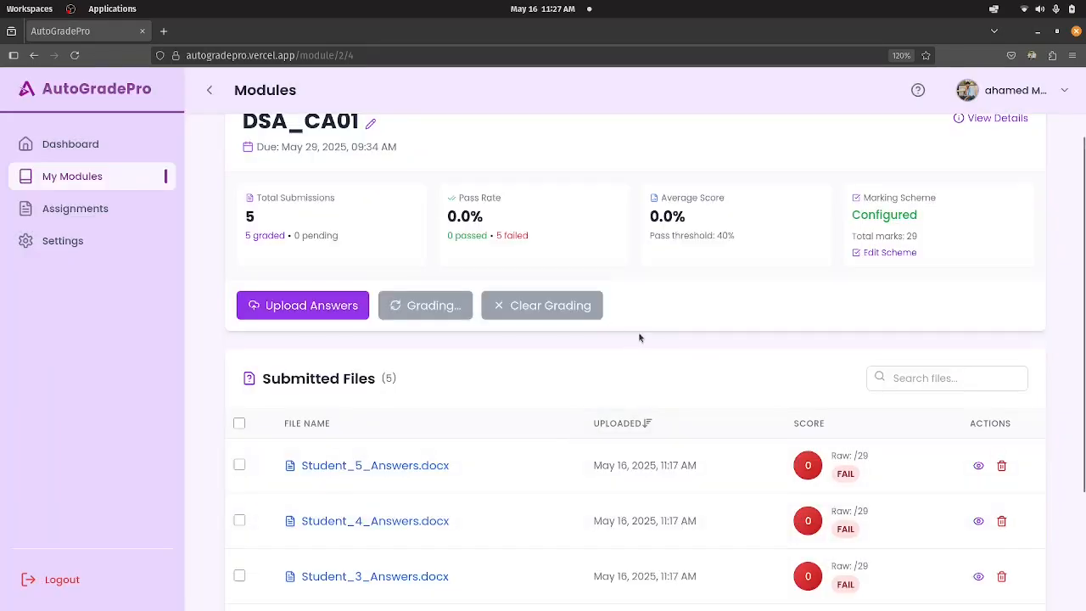
Examine the DSA_CA01 summary figures and the score of each submitted file while grading is running.
scroll(640, 338, down, 2)
scroll(774, 397, up, 3)
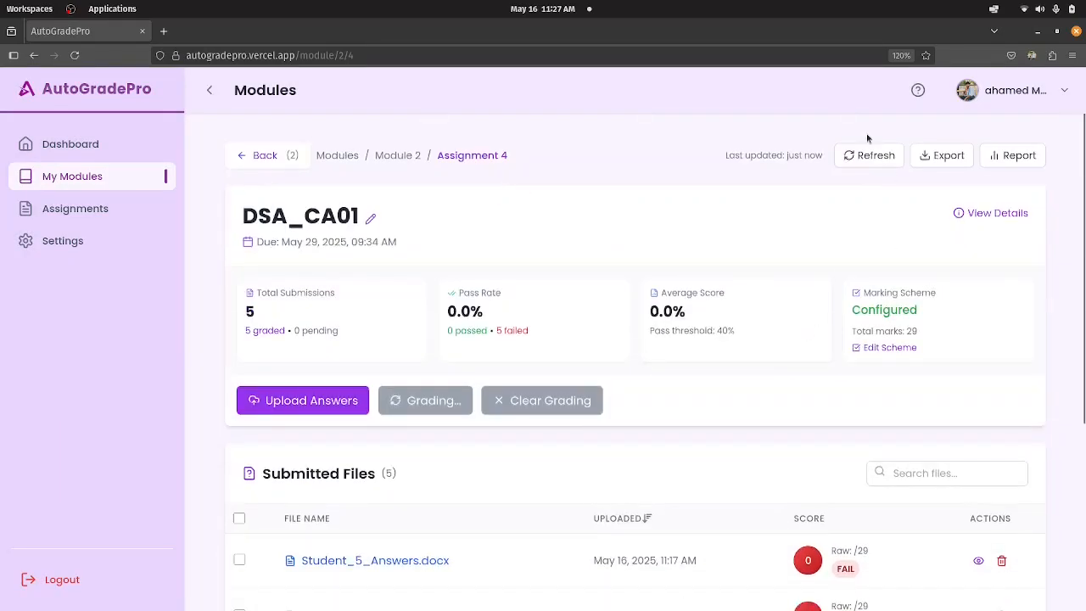
scroll(829, 259, down, 3)
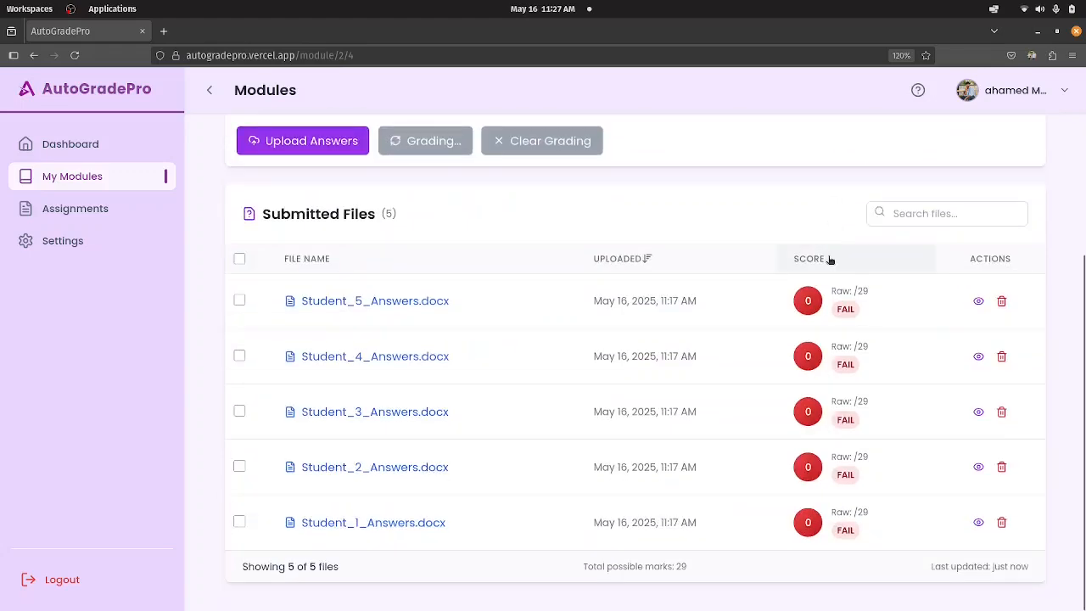
scroll(829, 259, up, 3)
scroll(684, 432, down, 2)
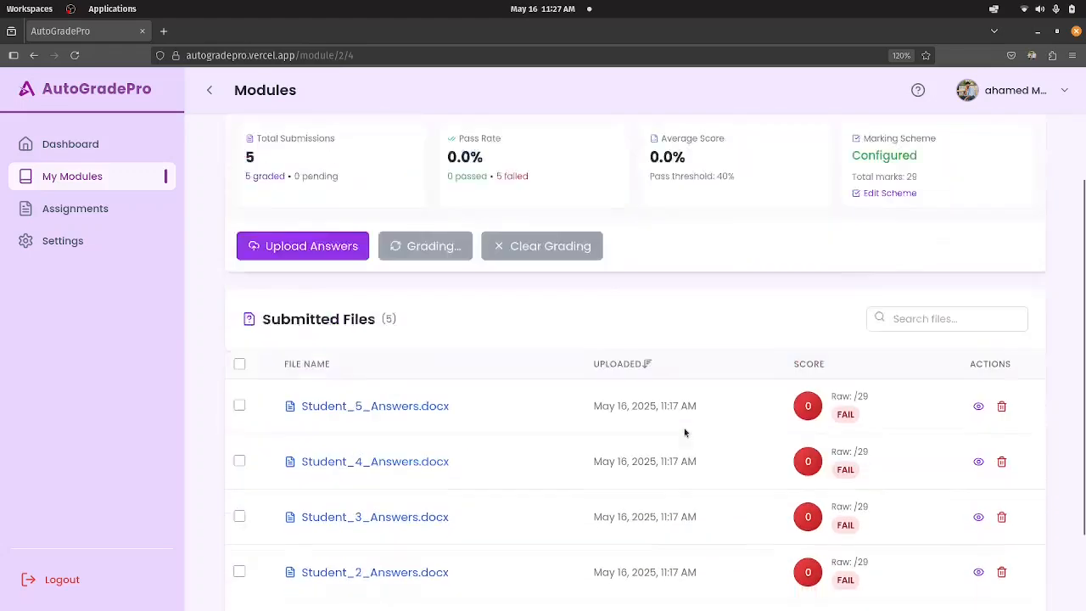
scroll(685, 432, down, 1)
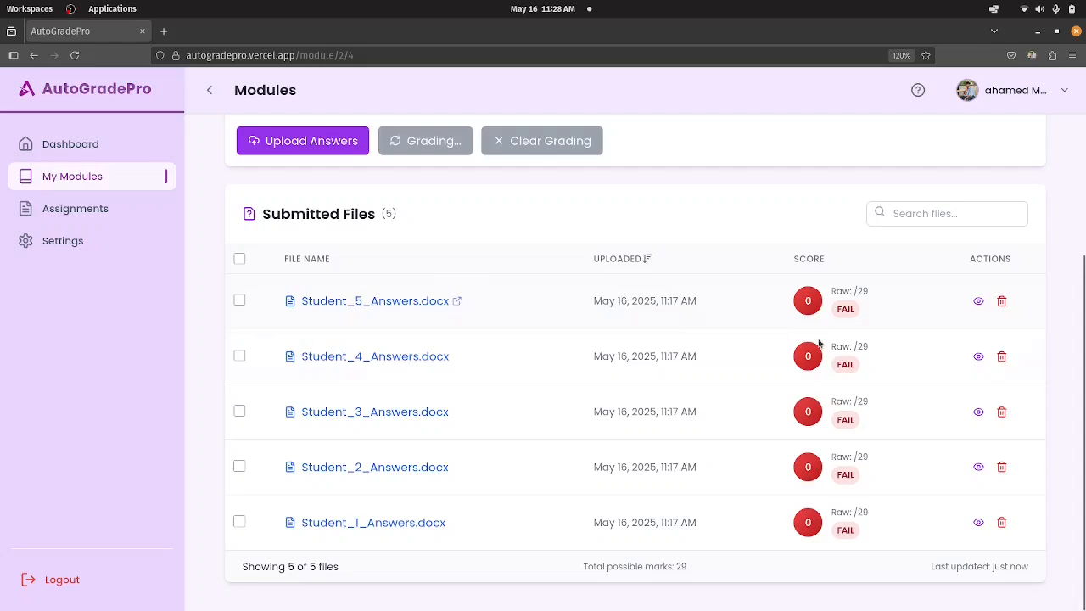
scroll(611, 318, up, 3)
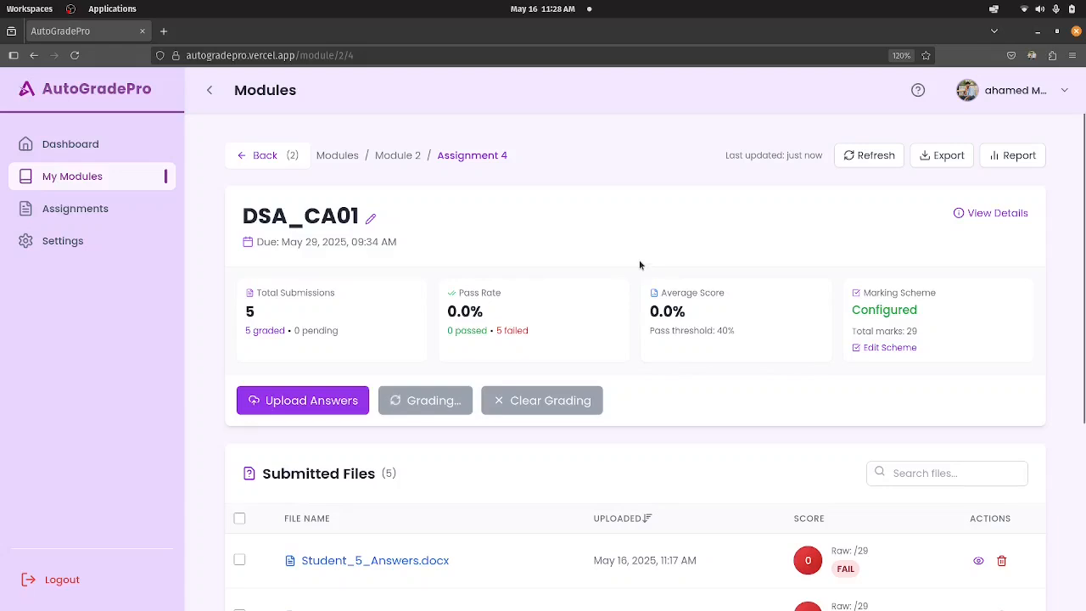
scroll(639, 267, down, 2)
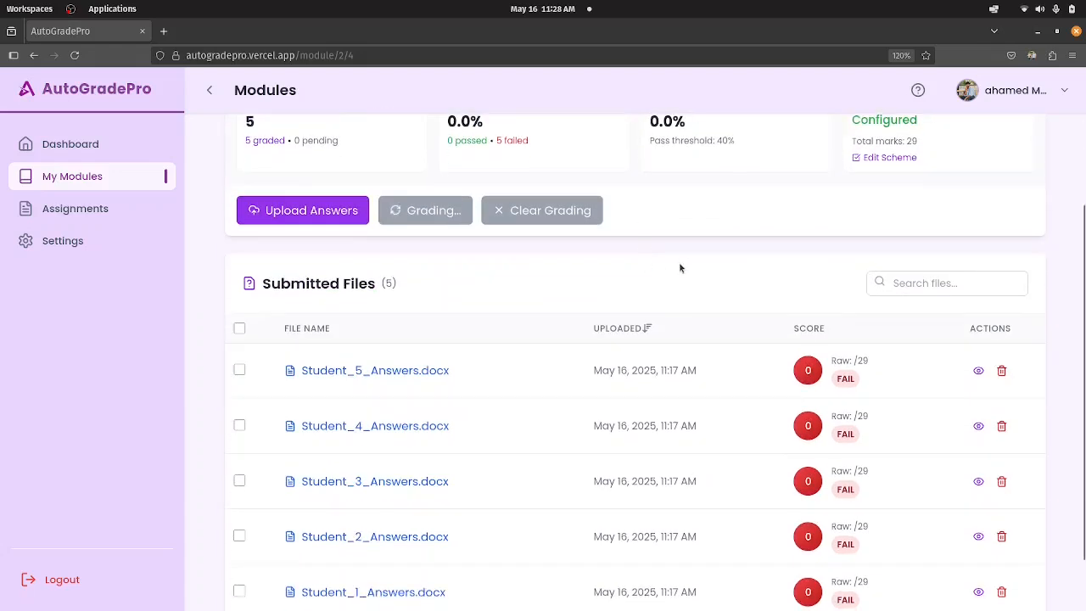
scroll(679, 268, up, 2)
scroll(681, 270, down, 1)
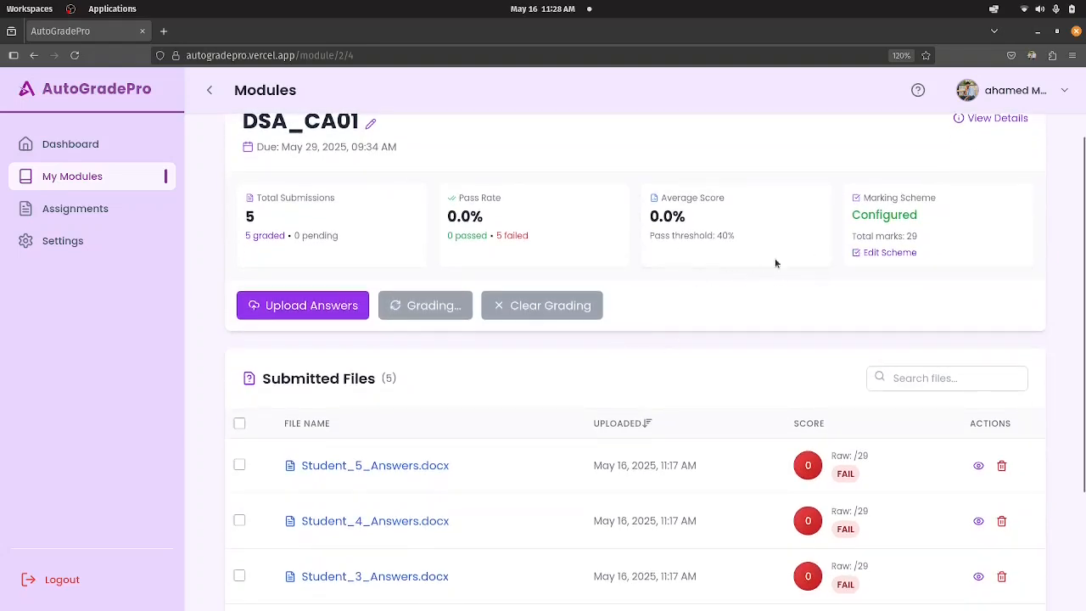
Open the DSA_CA01 marking scheme for editing and view the grading type choices for question 1 without changing the selection.
click(859, 255)
scroll(743, 342, down, 5)
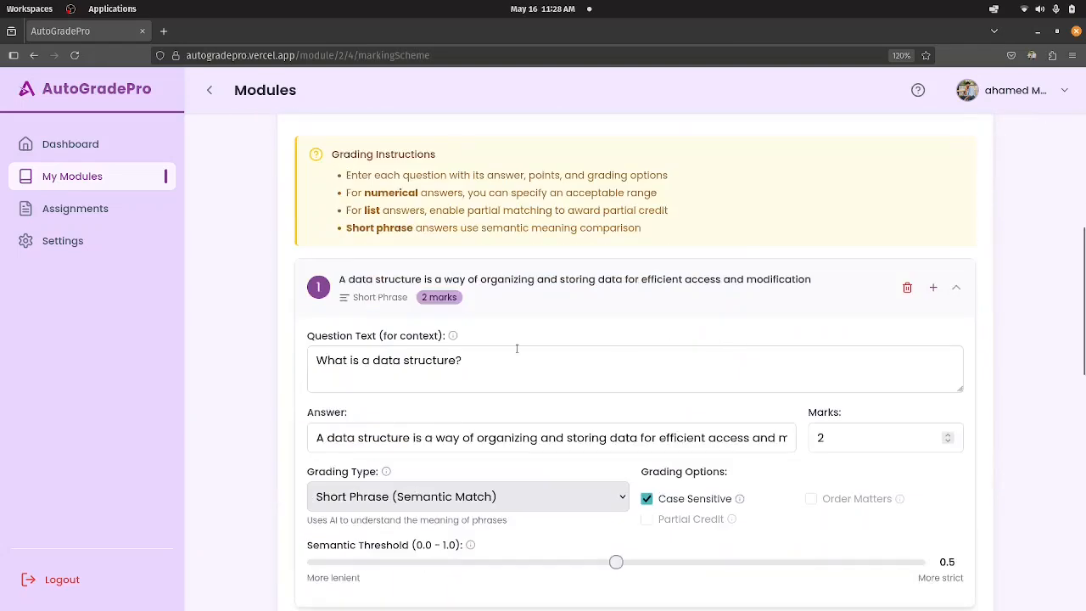
click(418, 313)
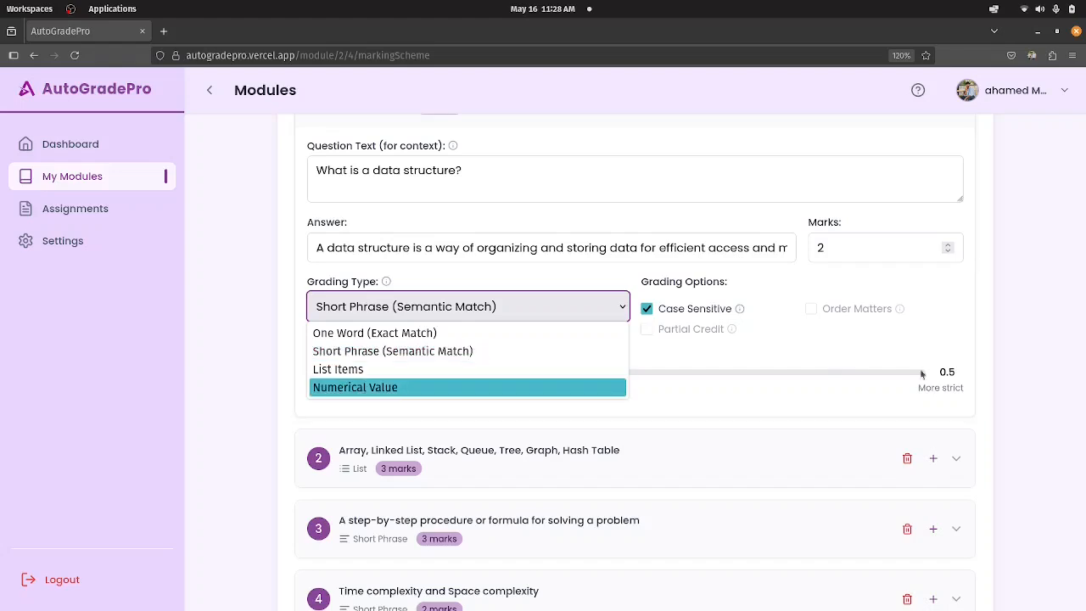
click(1044, 293)
Review the marking scheme's ten questions, their grading types and marks, and the pass score setting.
scroll(814, 359, down, 5)
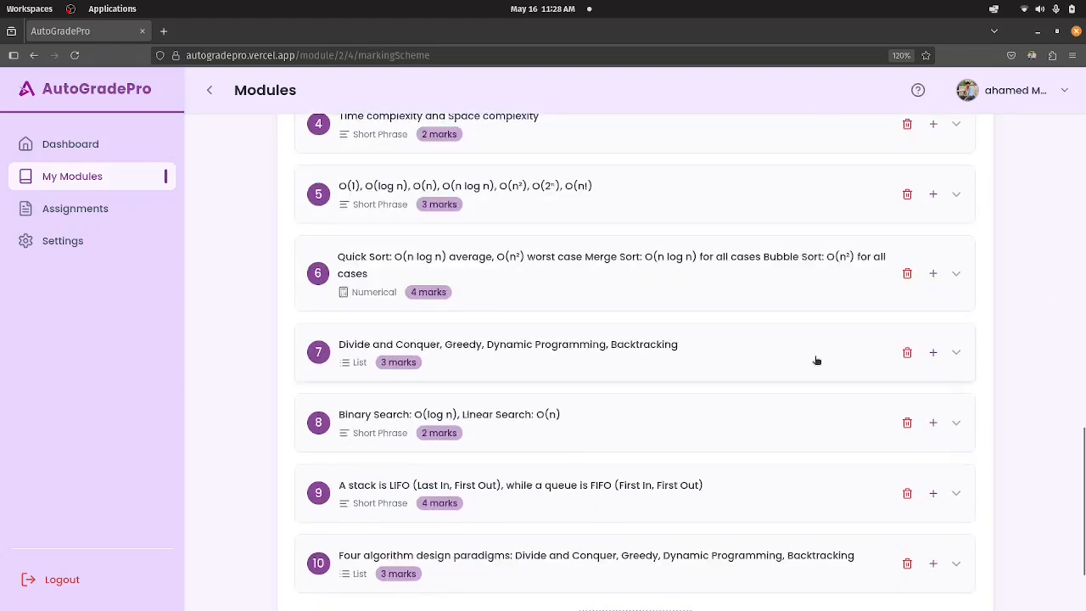
scroll(818, 323, up, 10)
scroll(821, 305, down, 4)
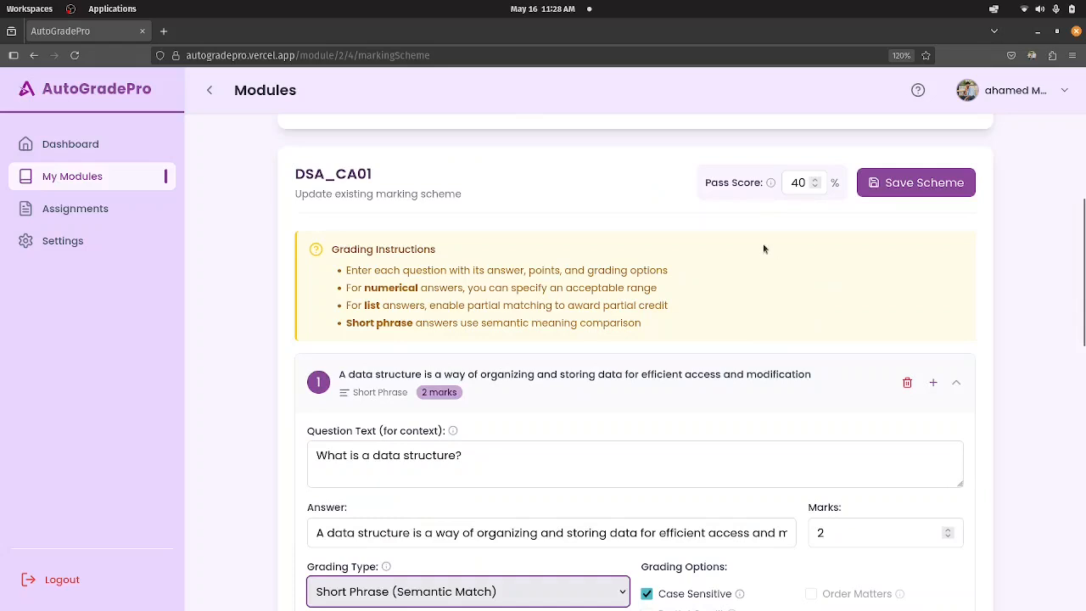
scroll(805, 266, up, 1)
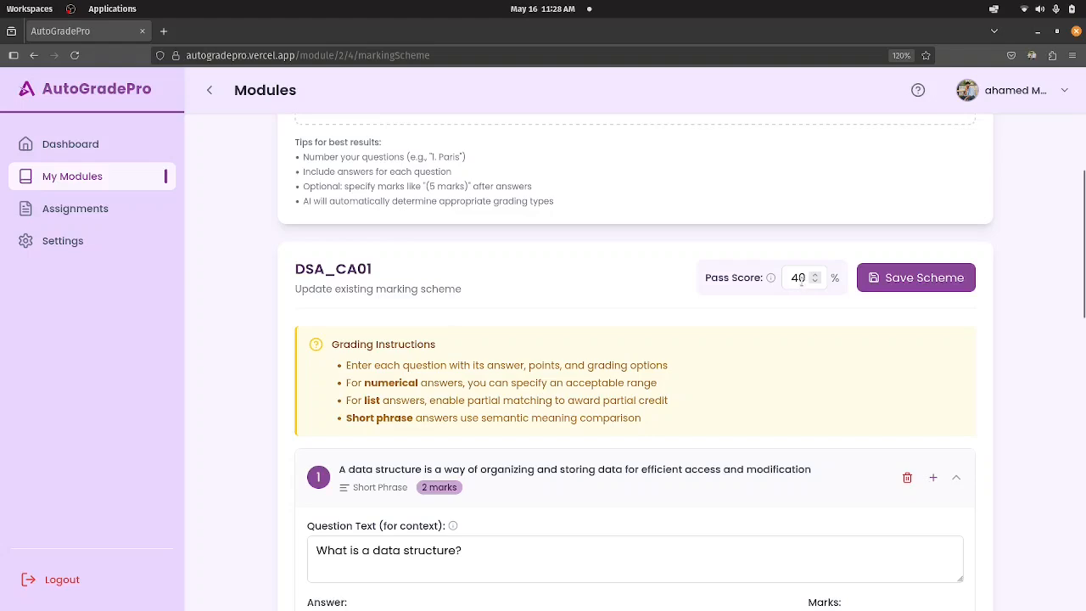
scroll(802, 286, up, 4)
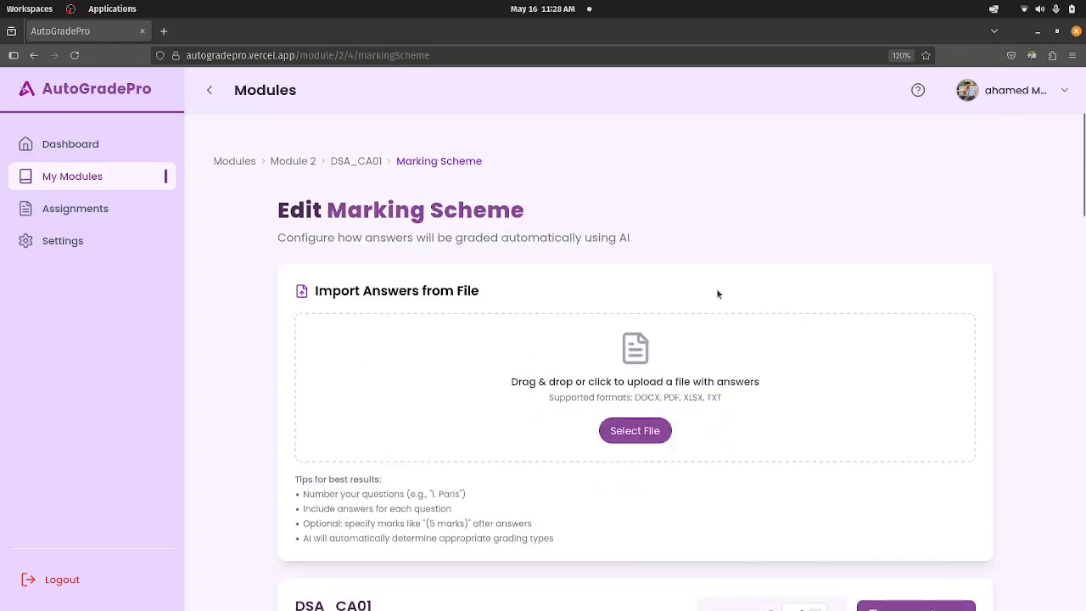
Return to the DSA_CA01 assignment and check the scores and pass status of the submitted files.
click(357, 162)
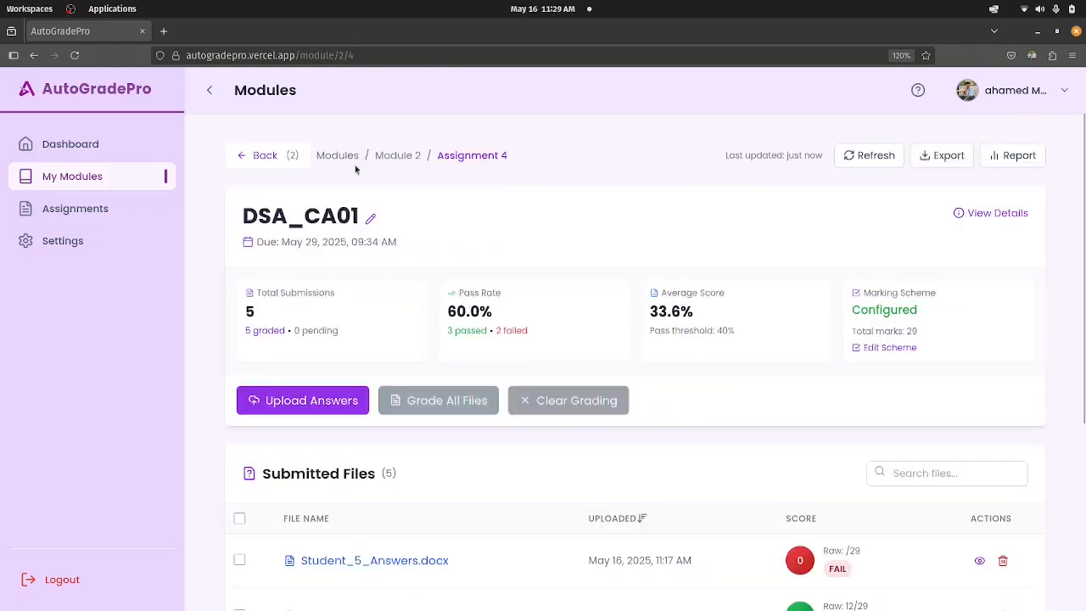
scroll(913, 365, down, 3)
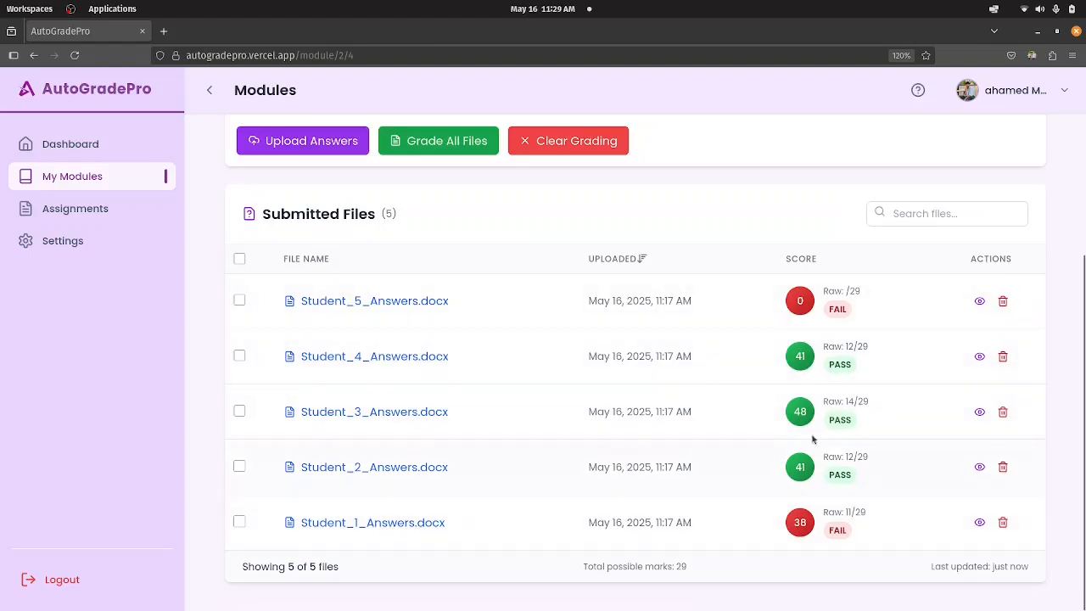
scroll(643, 369, up, 3)
scroll(642, 368, down, 3)
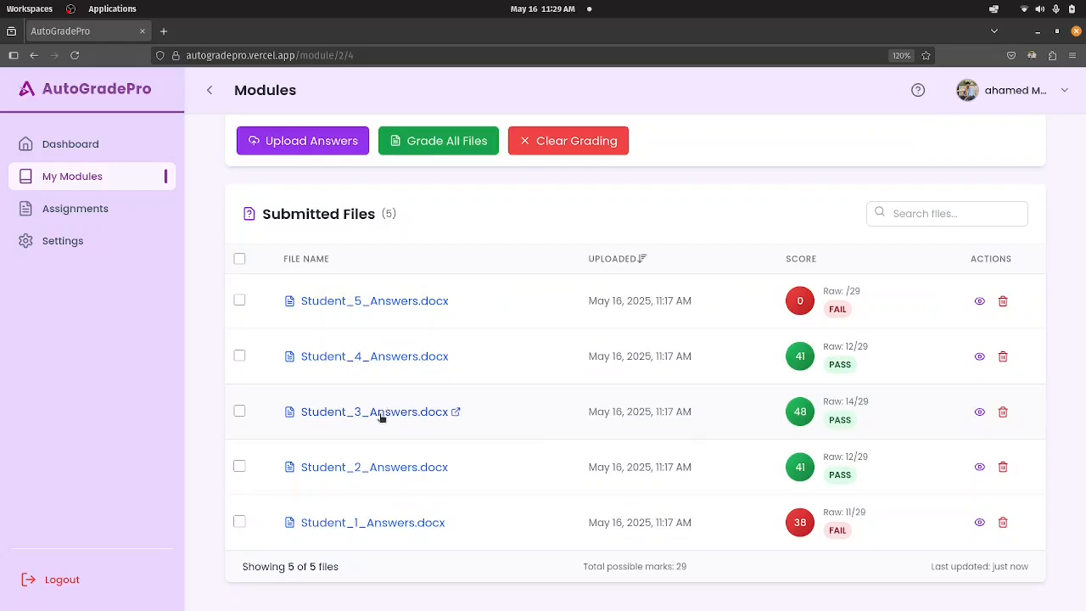
View the assessment results of Student_3_Answers.docx, and return to DSA_CA01 to review its pass rate, average and file scores.
click(842, 422)
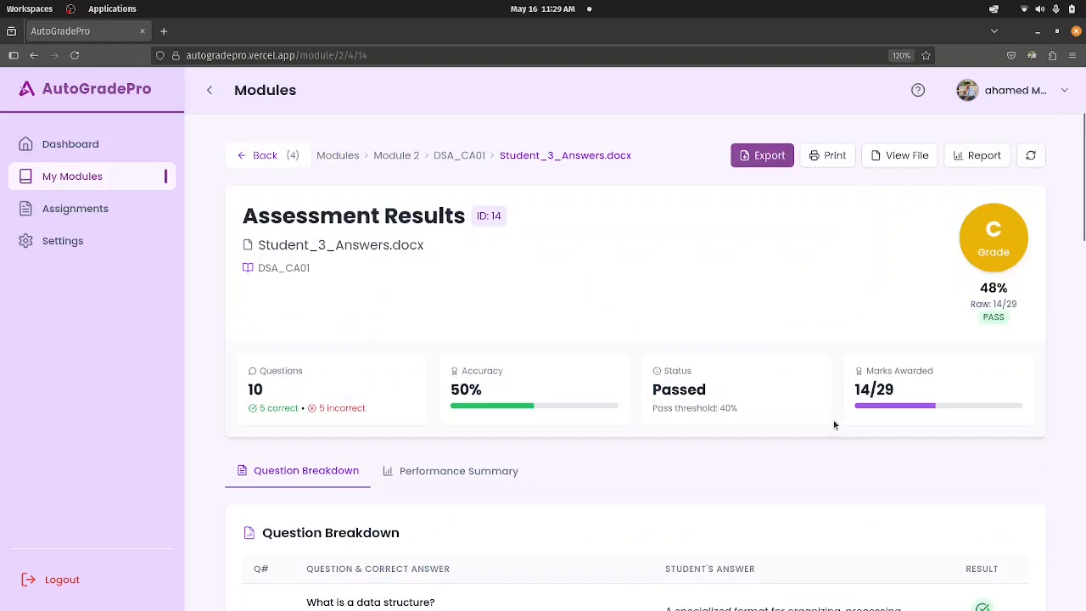
click(465, 155)
scroll(772, 454, down, 3)
scroll(767, 433, up, 3)
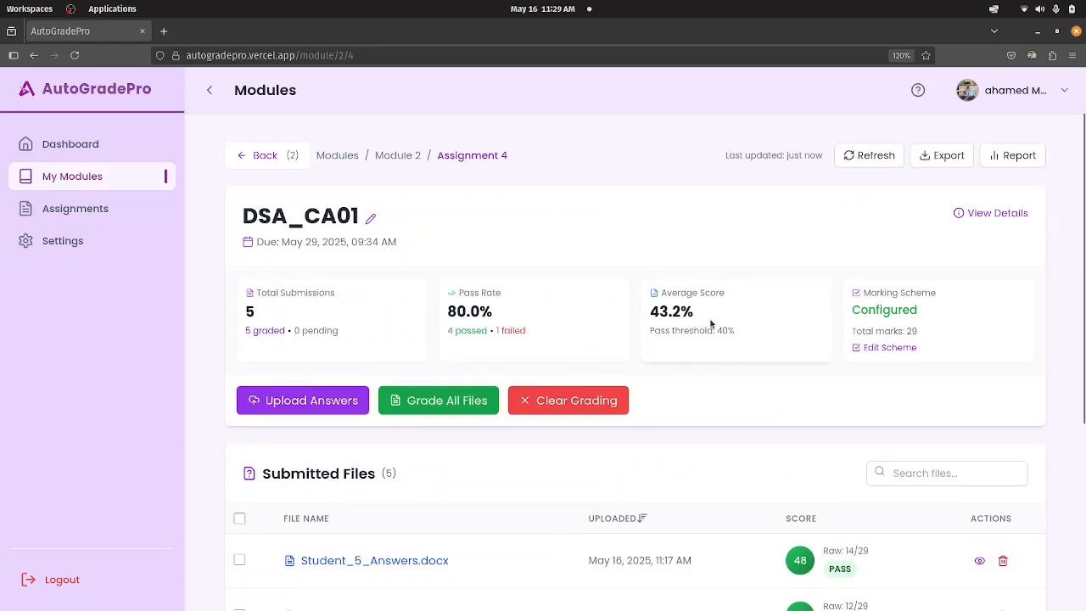
scroll(942, 331, down, 3)
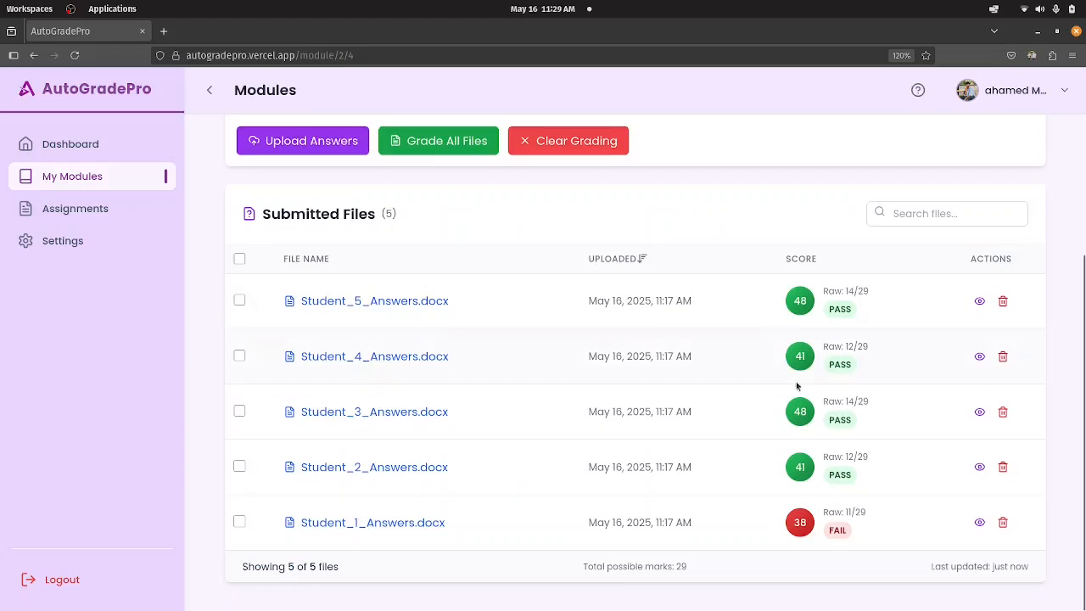
scroll(798, 362, up, 3)
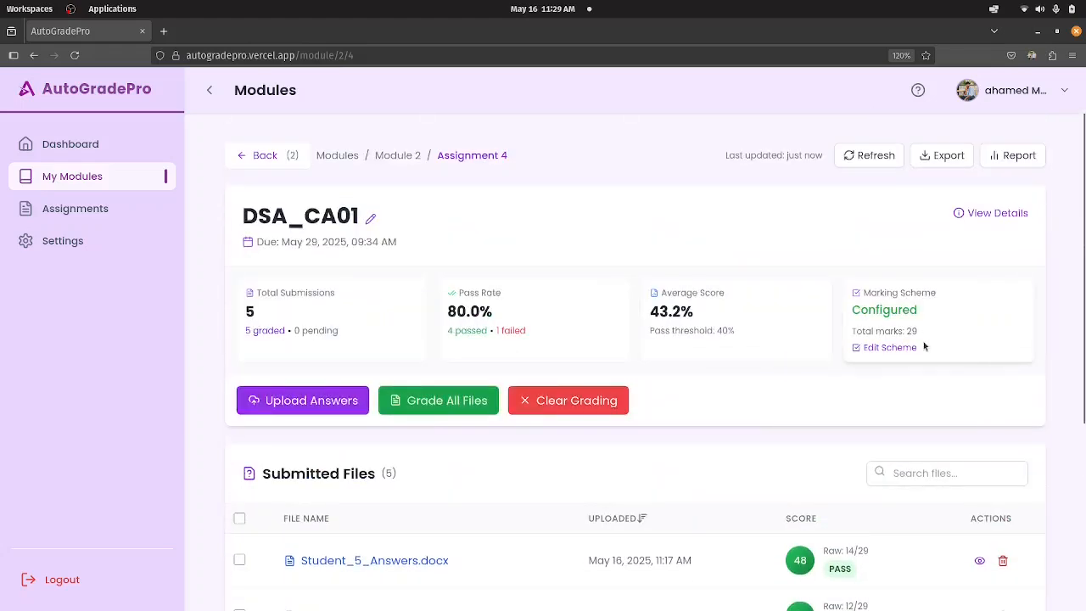
scroll(998, 323, down, 3)
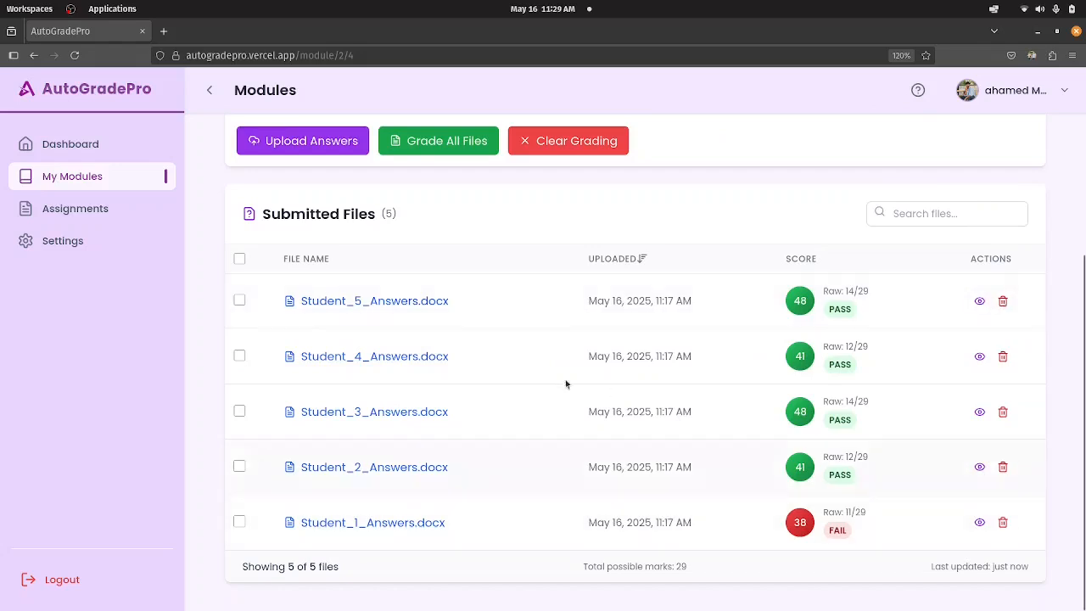
Upload Student_1_Marks.docx from the Assignment_15_Data_Structures_and_Algorithms folder as another student answer file for DSA_CA01.
click(252, 144)
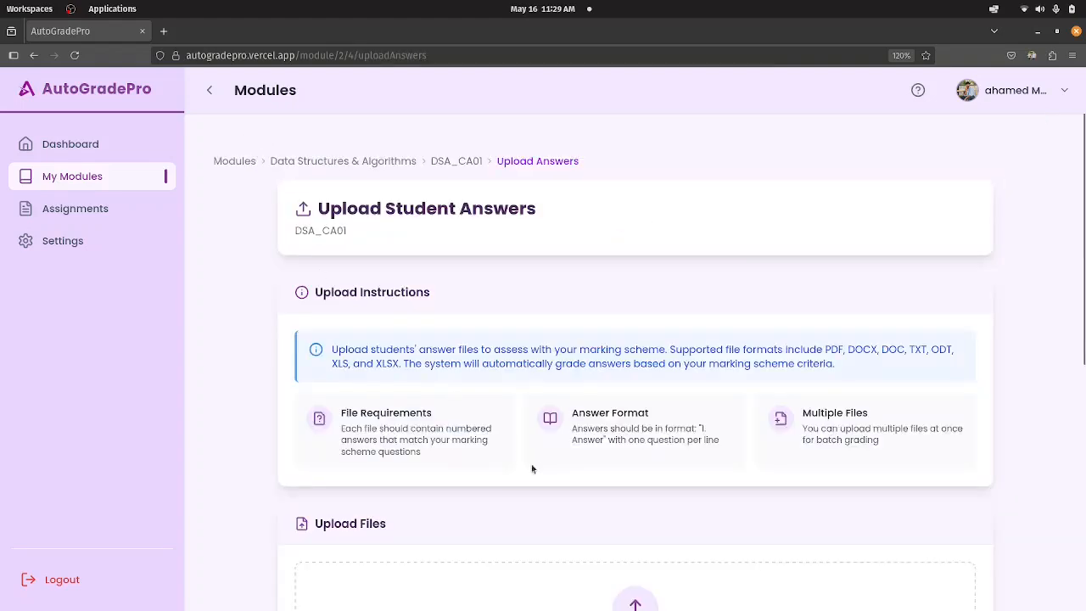
scroll(532, 468, down, 3)
click(631, 343)
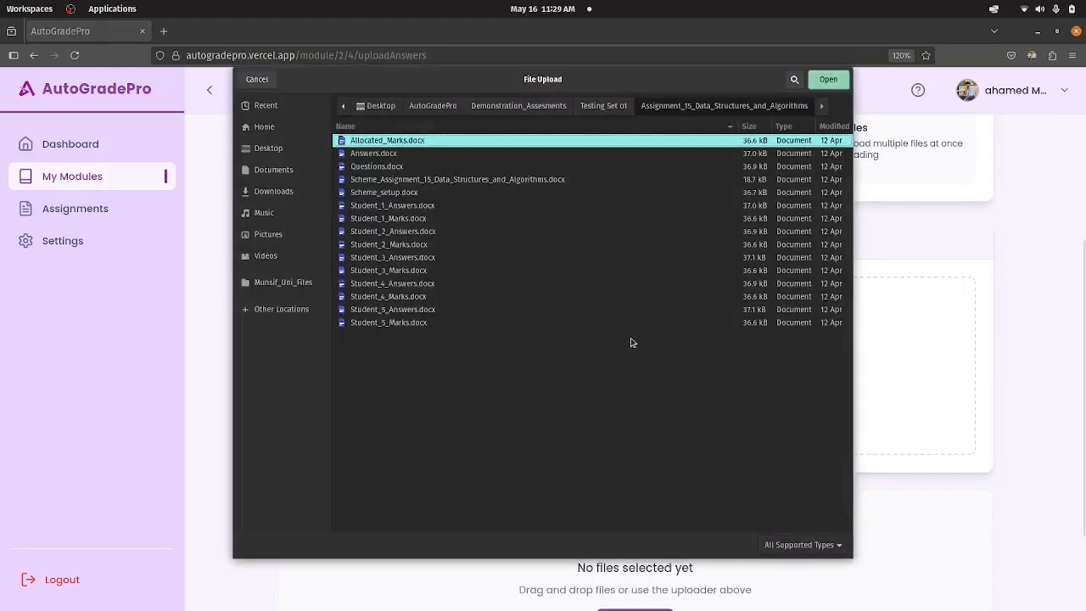
click(422, 205)
click(397, 232)
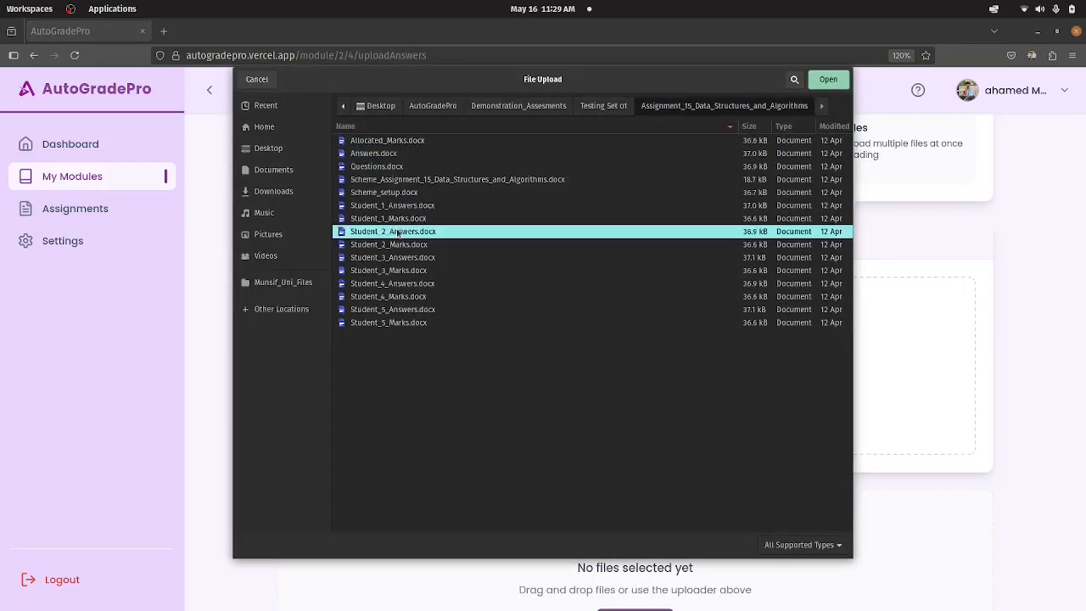
click(411, 219)
click(825, 80)
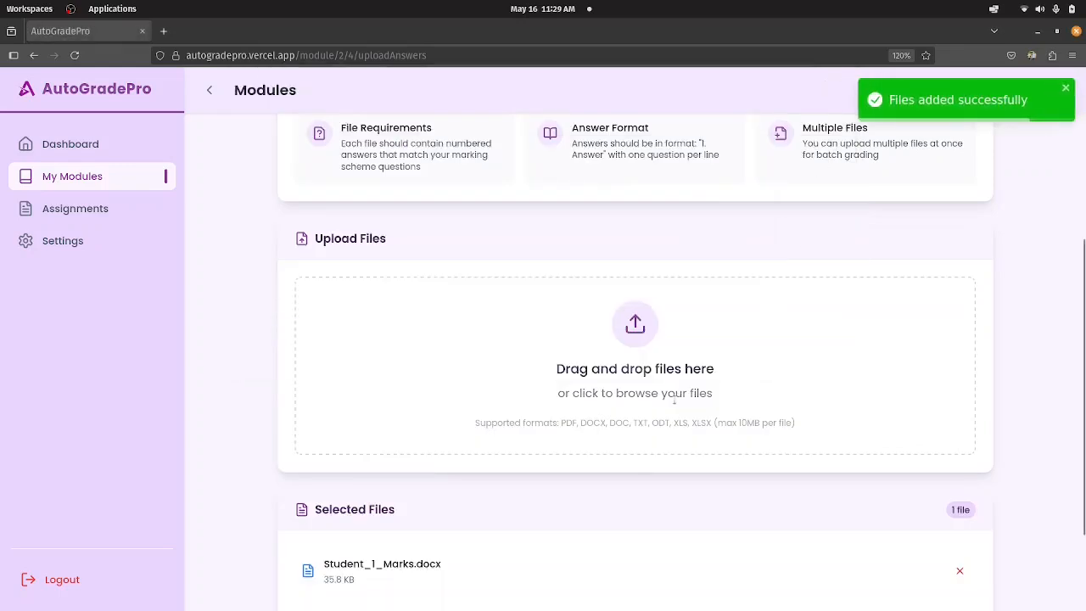
scroll(670, 393, down, 2)
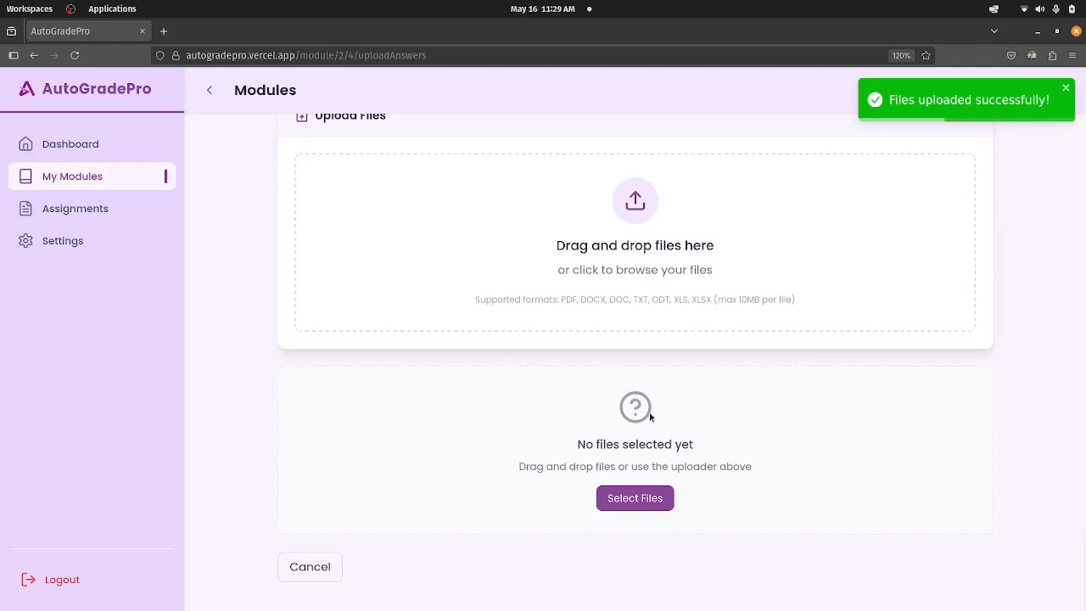
Select Student_1_Marks.docx and clear that selection, and select all submitted files and deselect them again.
scroll(650, 414, down, 4)
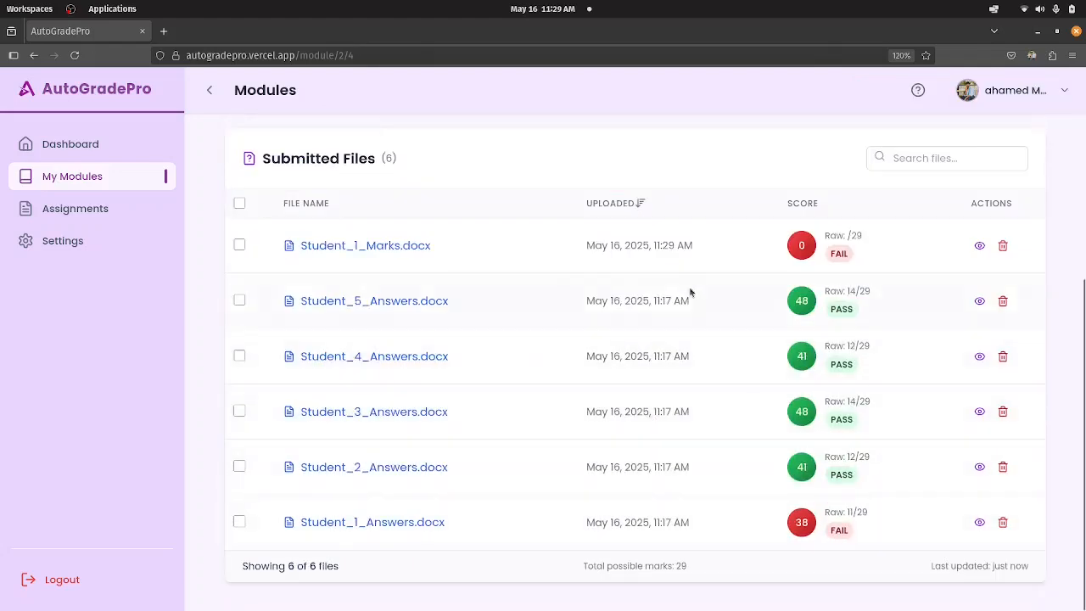
click(239, 246)
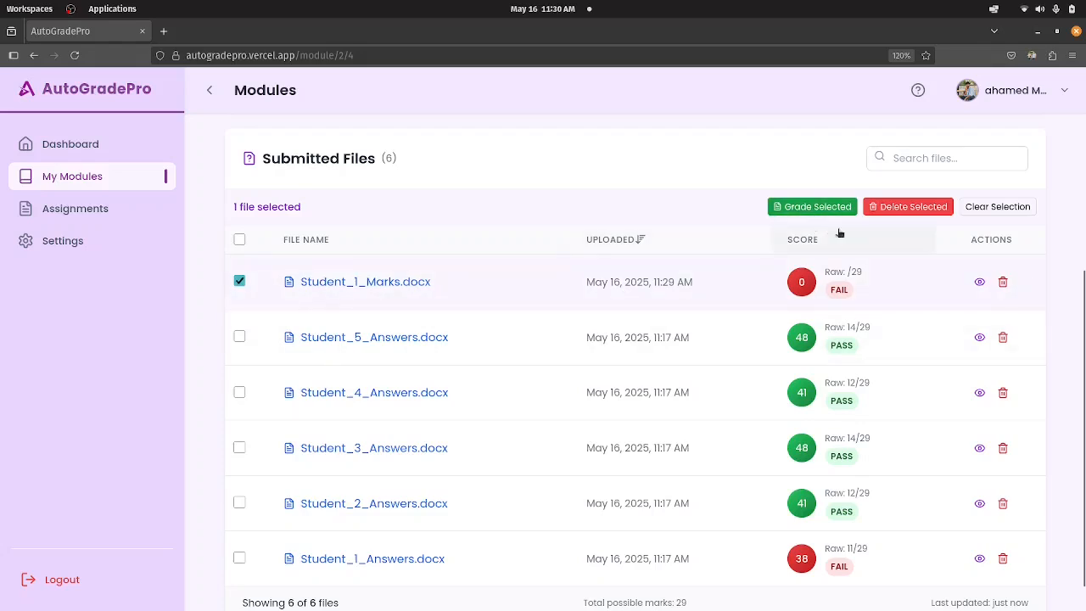
click(997, 208)
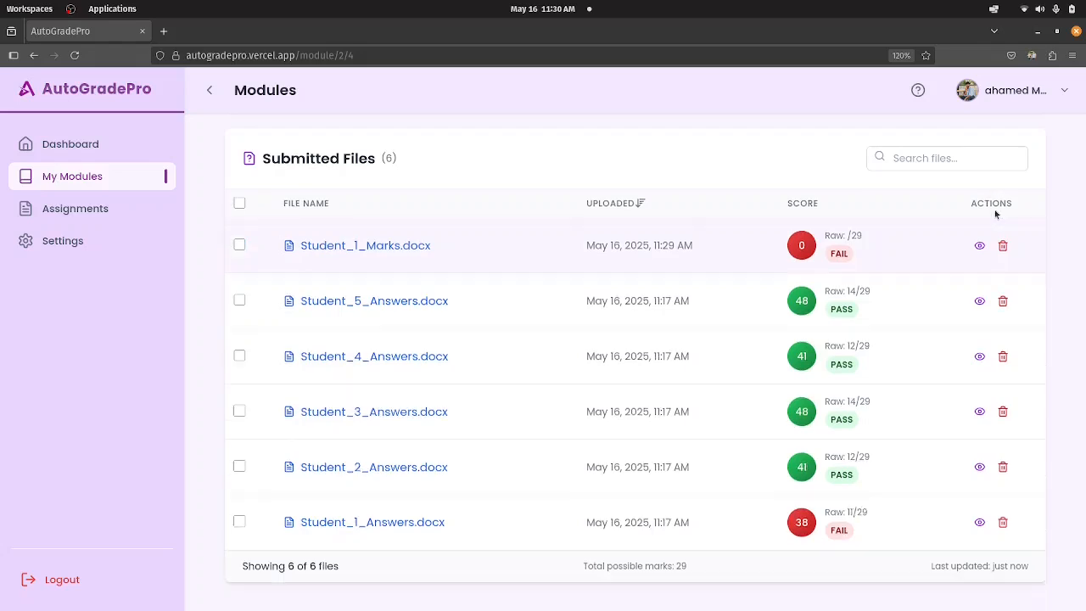
click(240, 203)
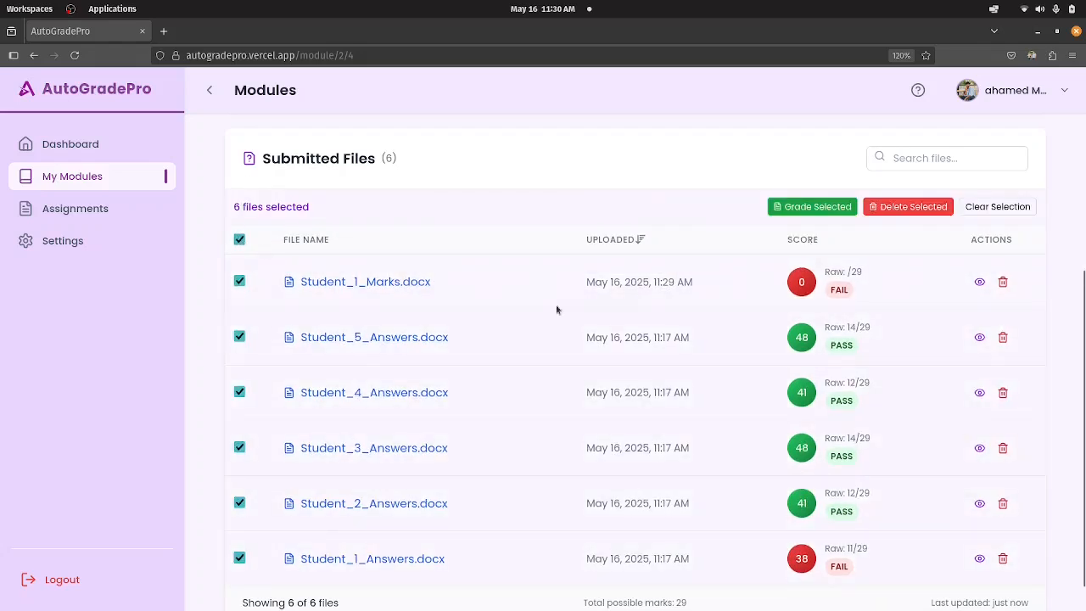
click(239, 241)
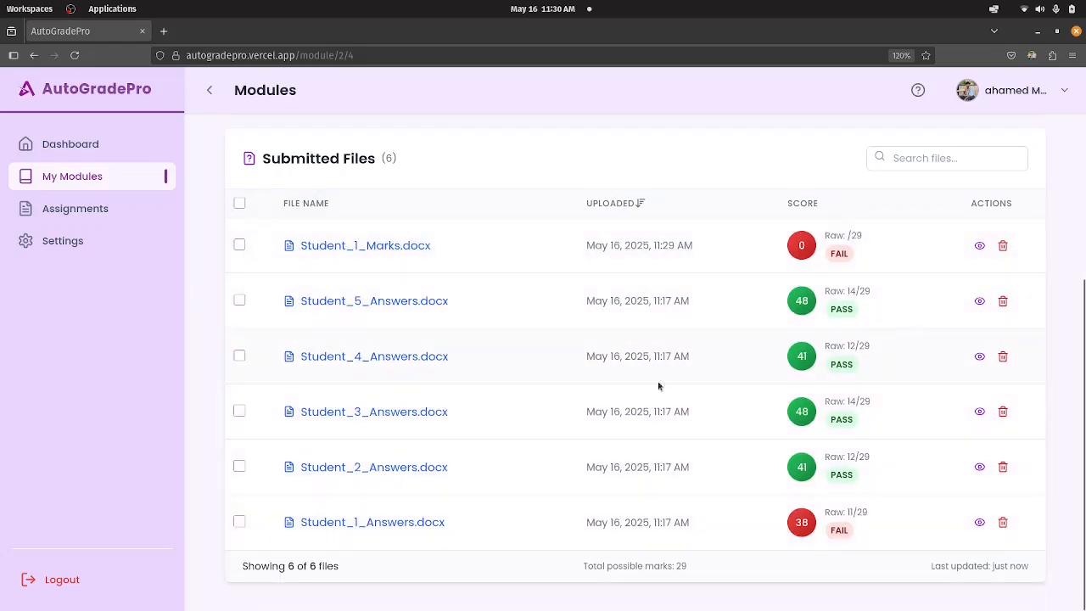
Search the submitted files of DSA_CA01 for "3".
scroll(605, 351, up, 3)
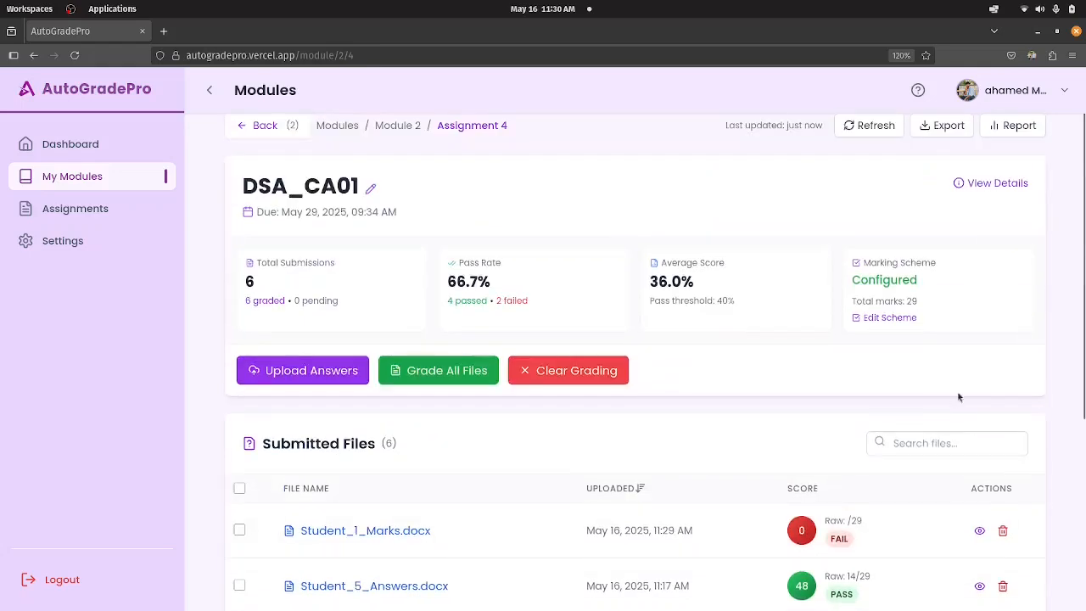
scroll(948, 392, down, 3)
scroll(527, 424, down, 1)
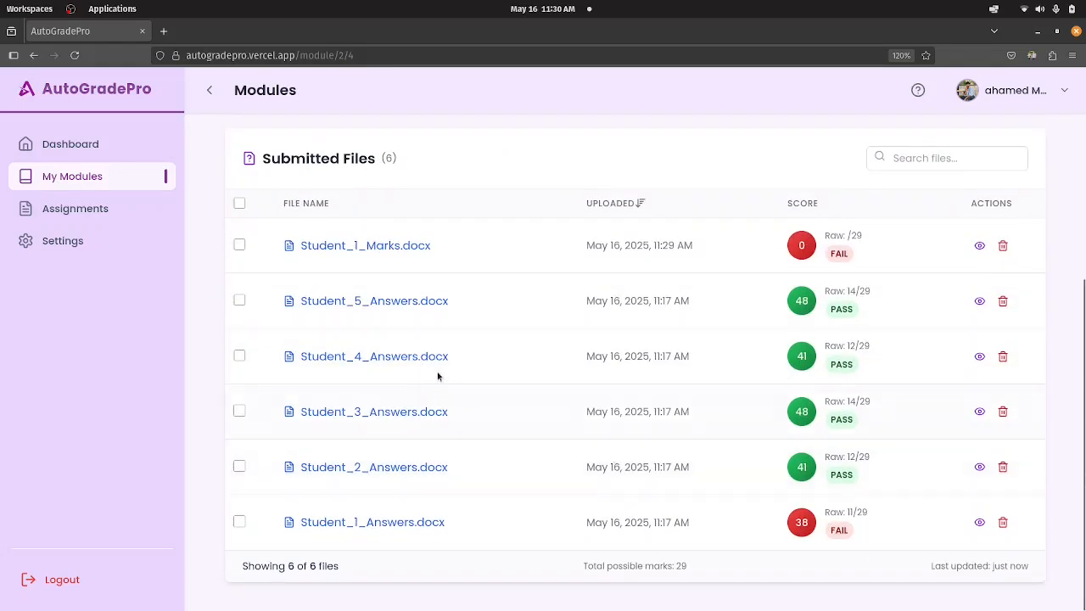
scroll(446, 374, up, 1)
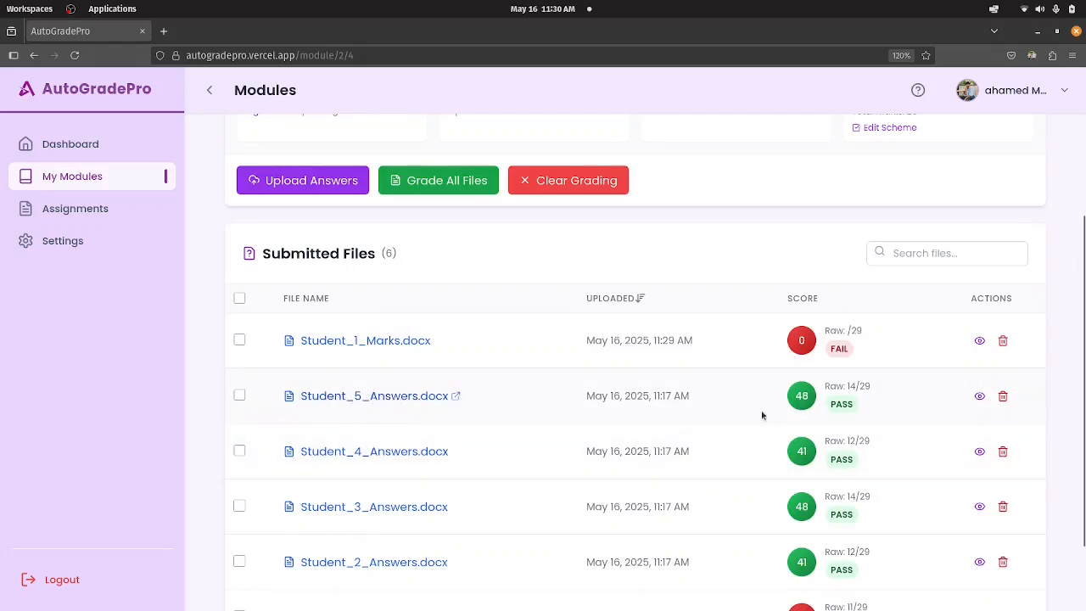
click(918, 256)
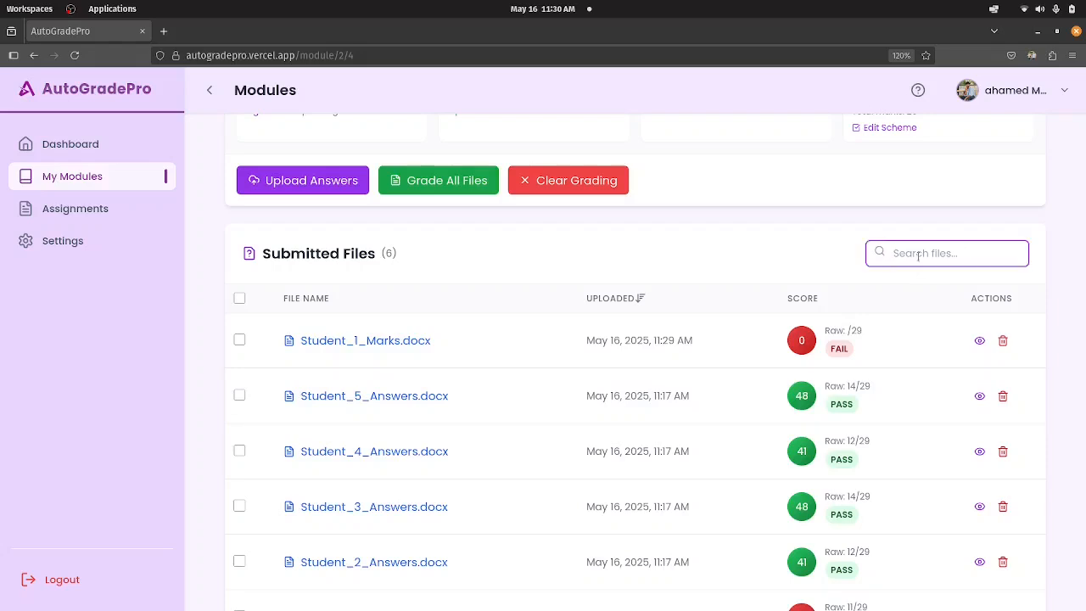
text(3)
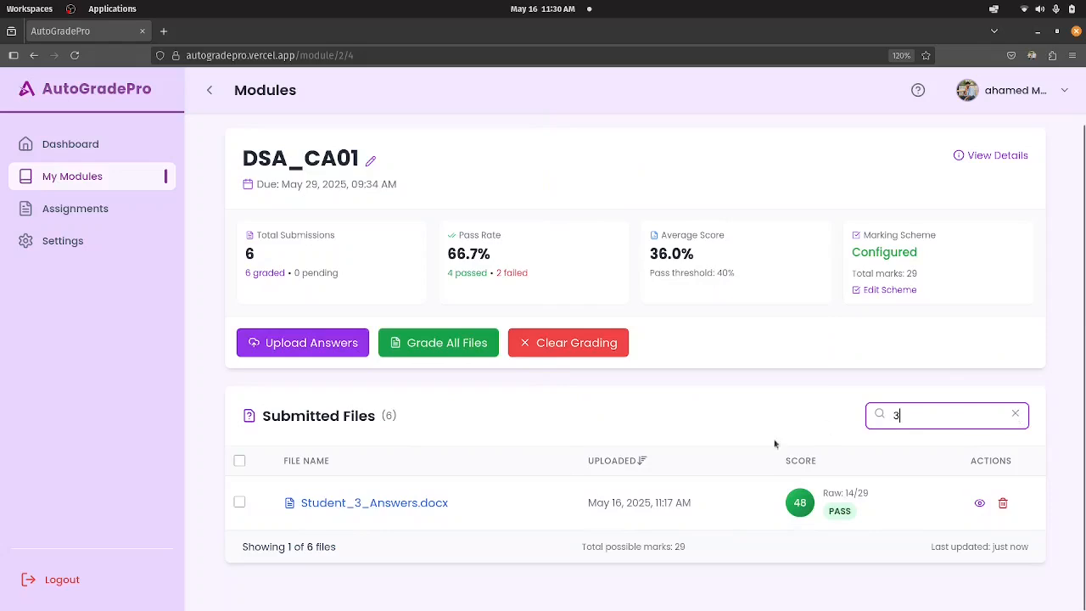
View the assessment results of Student_3_Answers.docx from the filtered file list, and return to DSA_CA01.
click(413, 503)
click(412, 503)
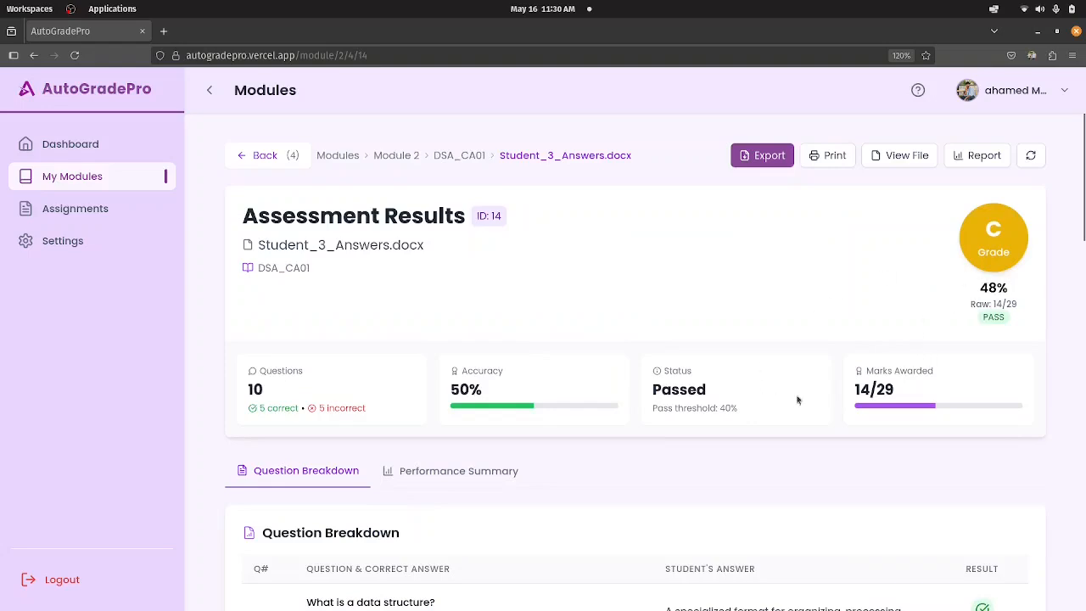
scroll(598, 478, down, 5)
scroll(598, 478, up, 5)
click(470, 157)
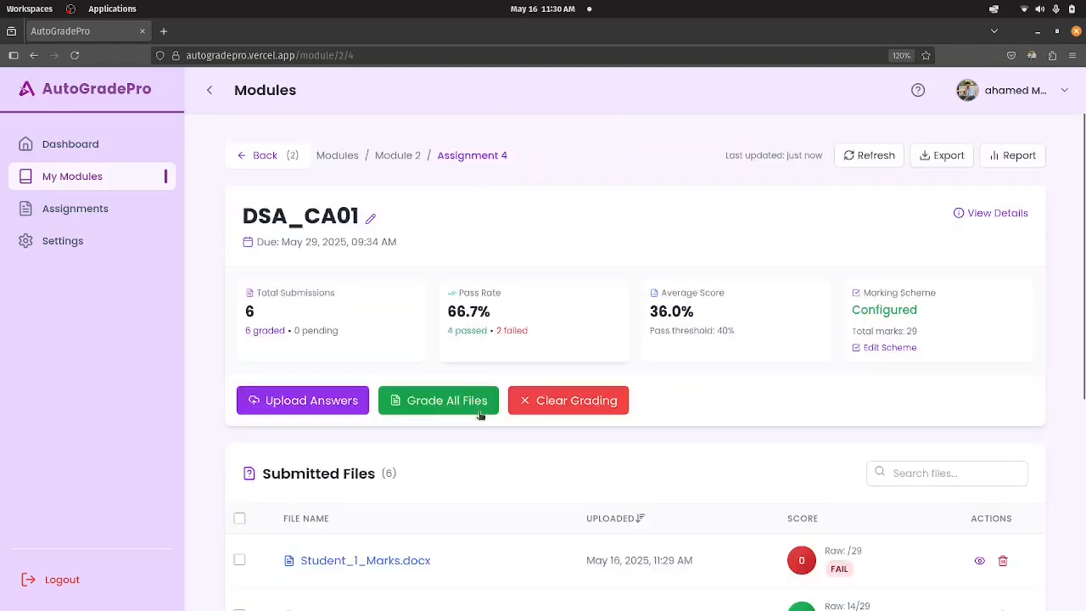
Reopen the assessment results of Student_3_Answers.docx and examine its raw score, percentage and grade.
scroll(442, 320, down, 3)
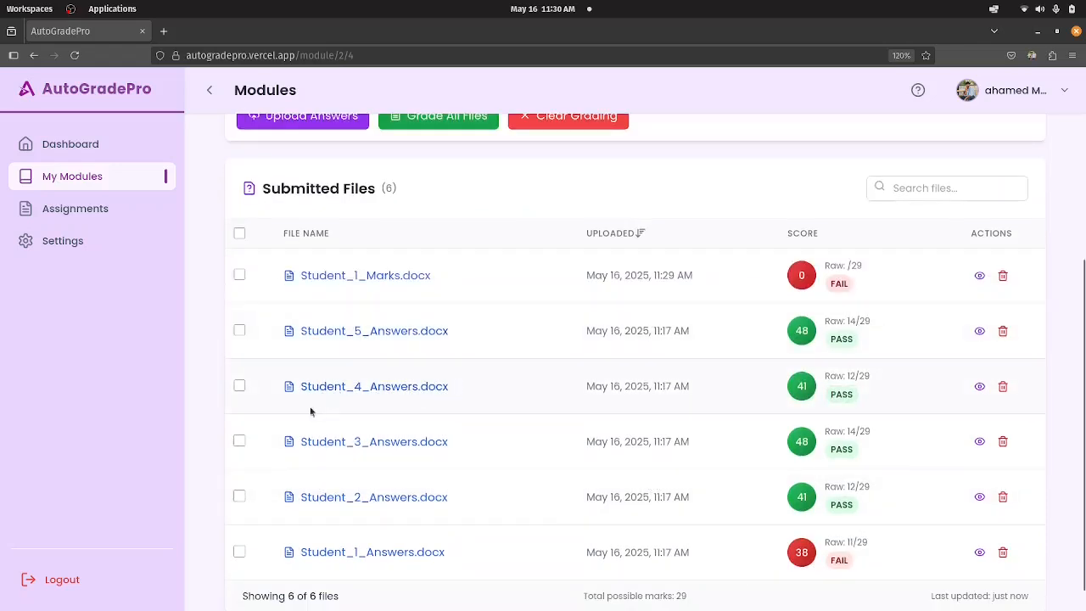
click(395, 446)
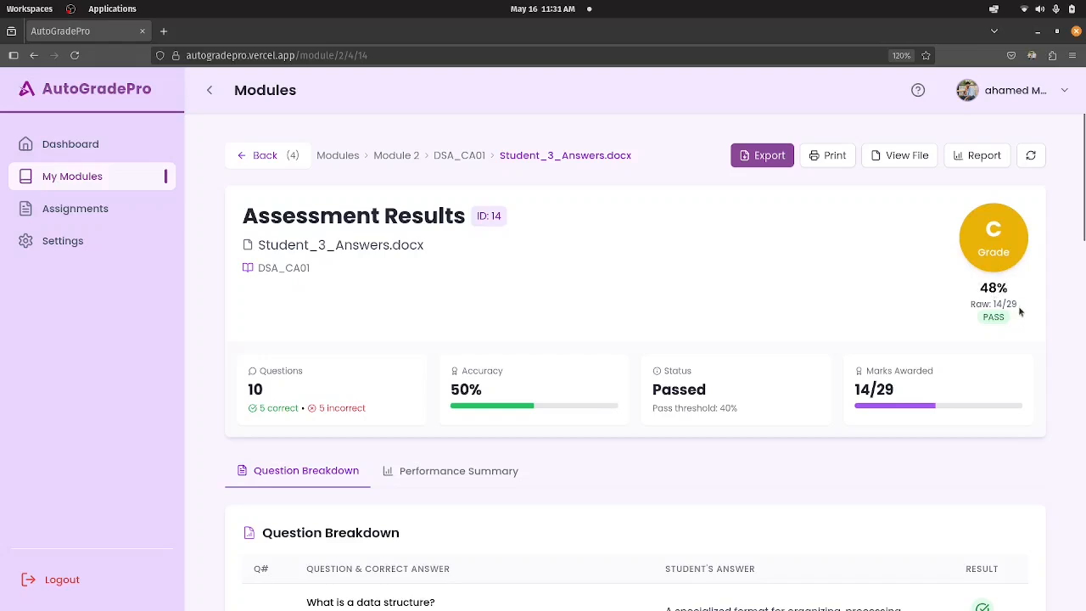
drag(1016, 303, 1004, 304)
click(850, 304)
scroll(851, 302, down, 2)
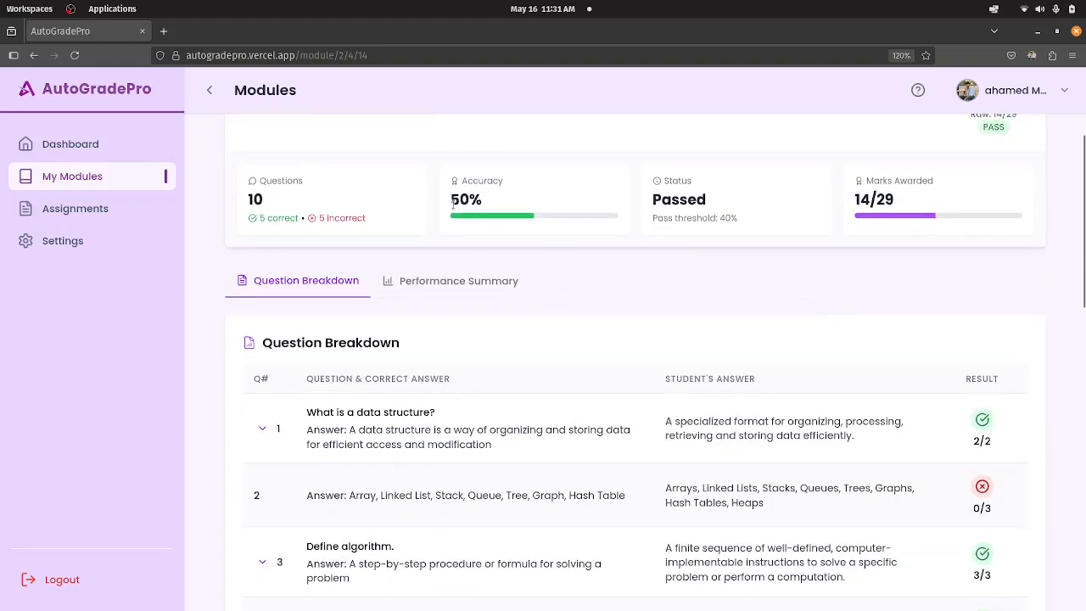
scroll(833, 261, up, 2)
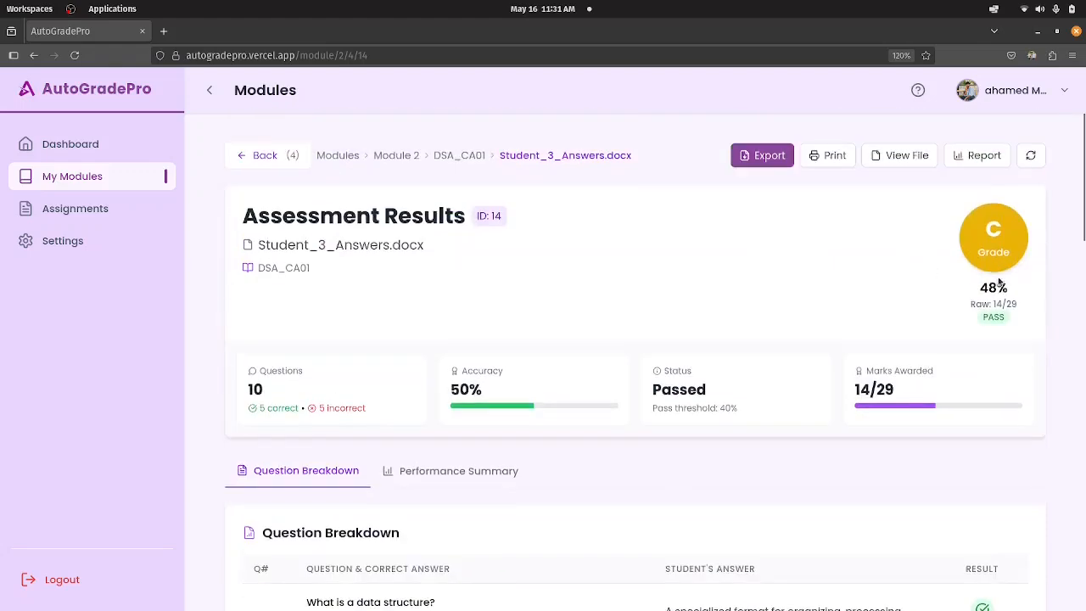
drag(982, 289, 1010, 294)
click(963, 310)
scroll(668, 333, down, 3)
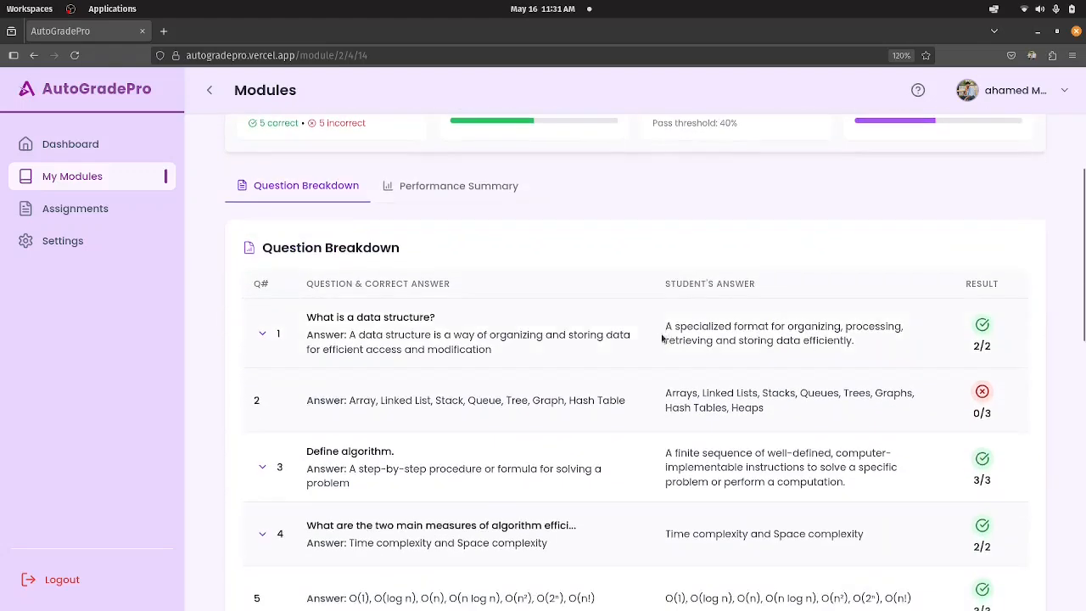
Expand question 1 in the question breakdown and compare the correct answer with the student's answer.
scroll(526, 320, up, 1)
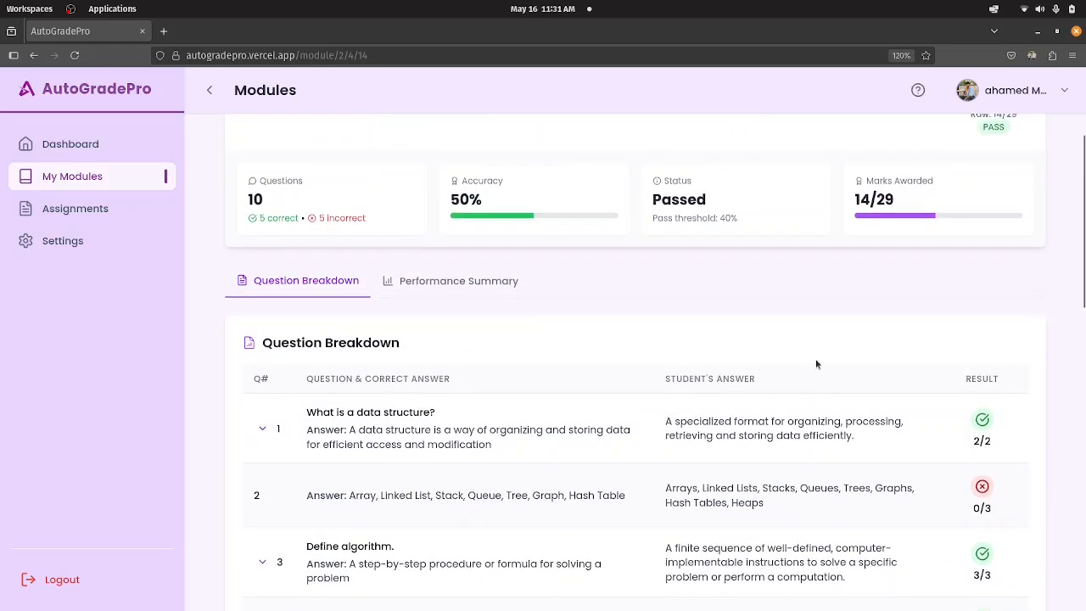
scroll(816, 364, down, 3)
scroll(815, 363, up, 2)
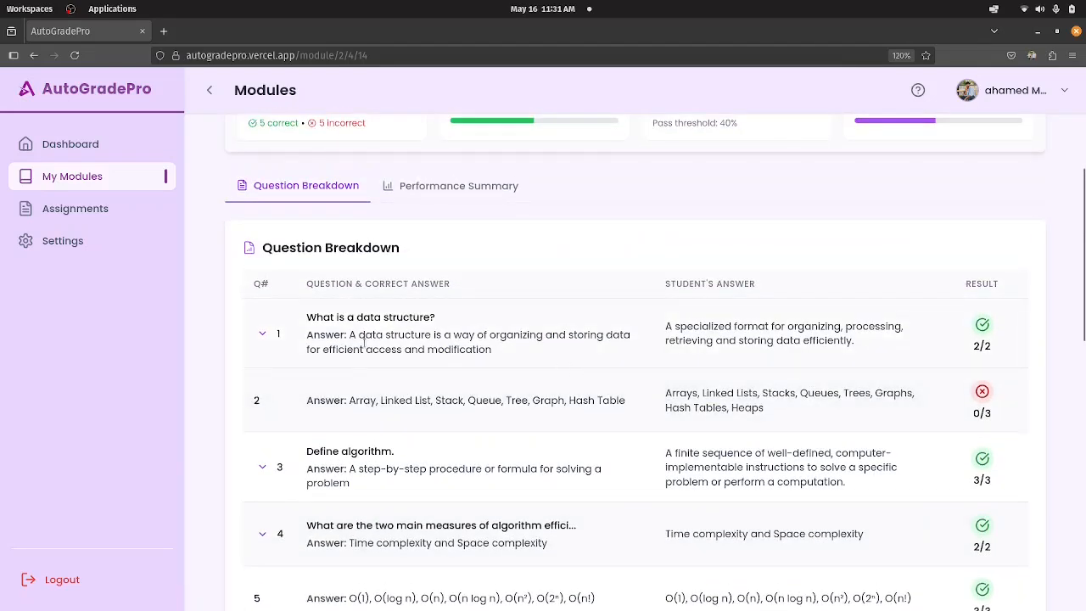
click(262, 334)
scroll(271, 339, down, 3)
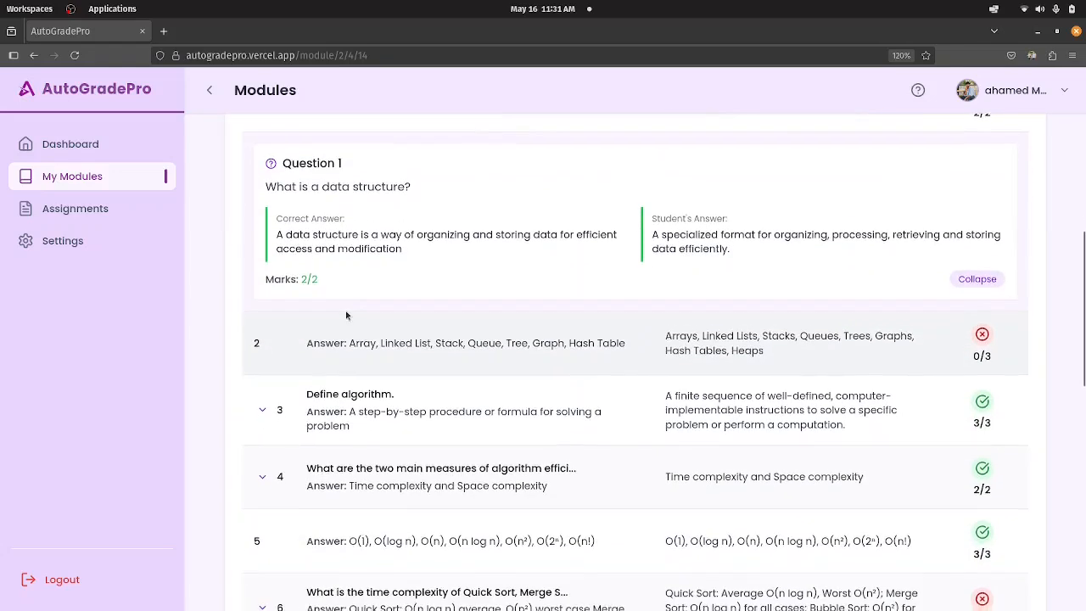
scroll(354, 303, up, 3)
scroll(372, 332, down, 1)
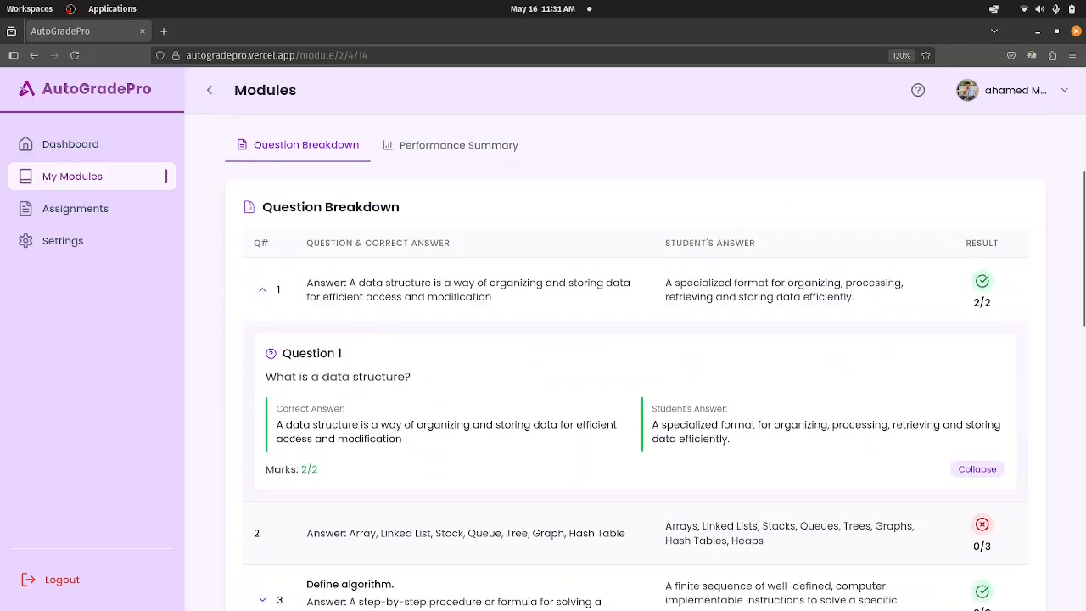
drag(283, 425, 432, 458)
click(647, 402)
drag(653, 422, 735, 440)
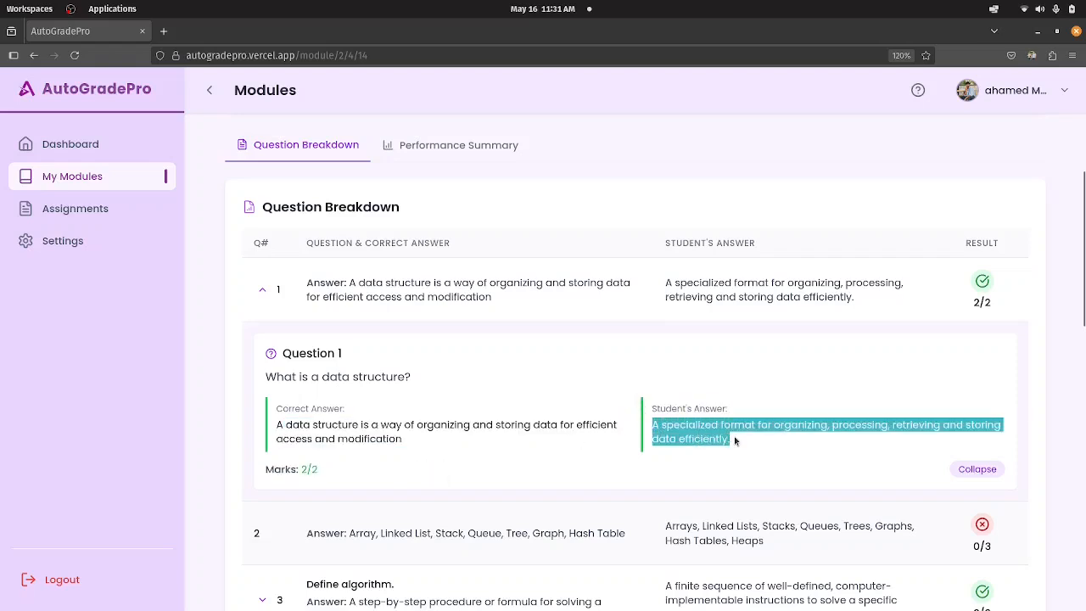
click(743, 458)
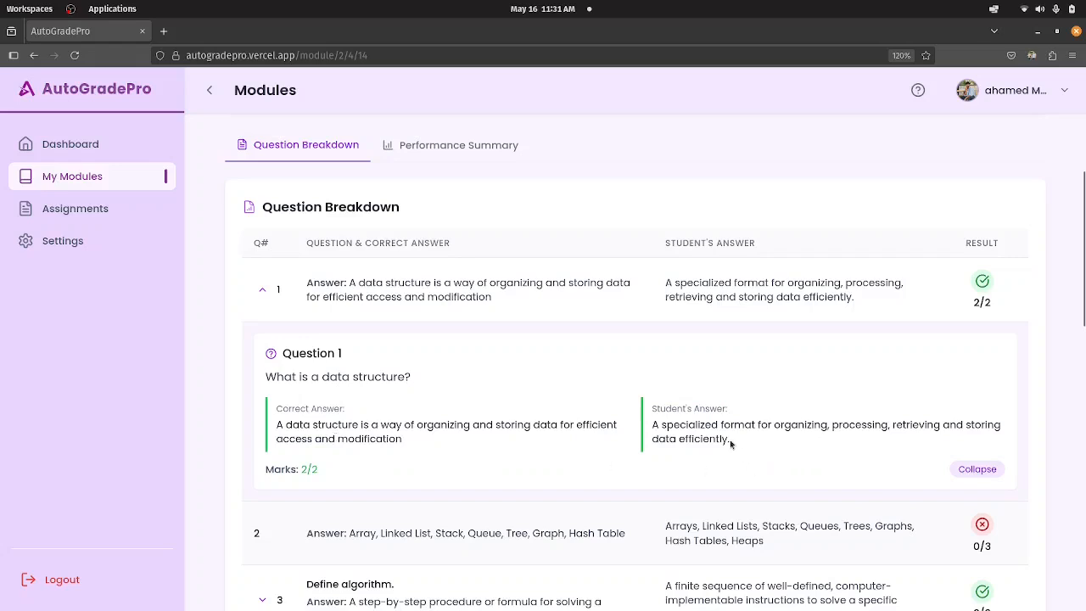
drag(731, 440, 691, 429)
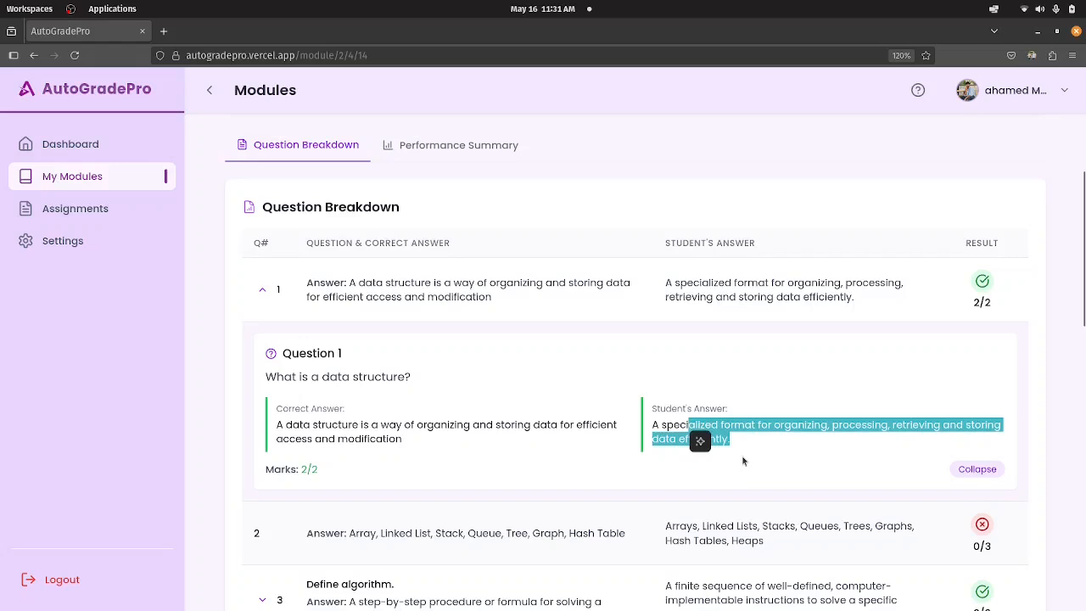
click(747, 460)
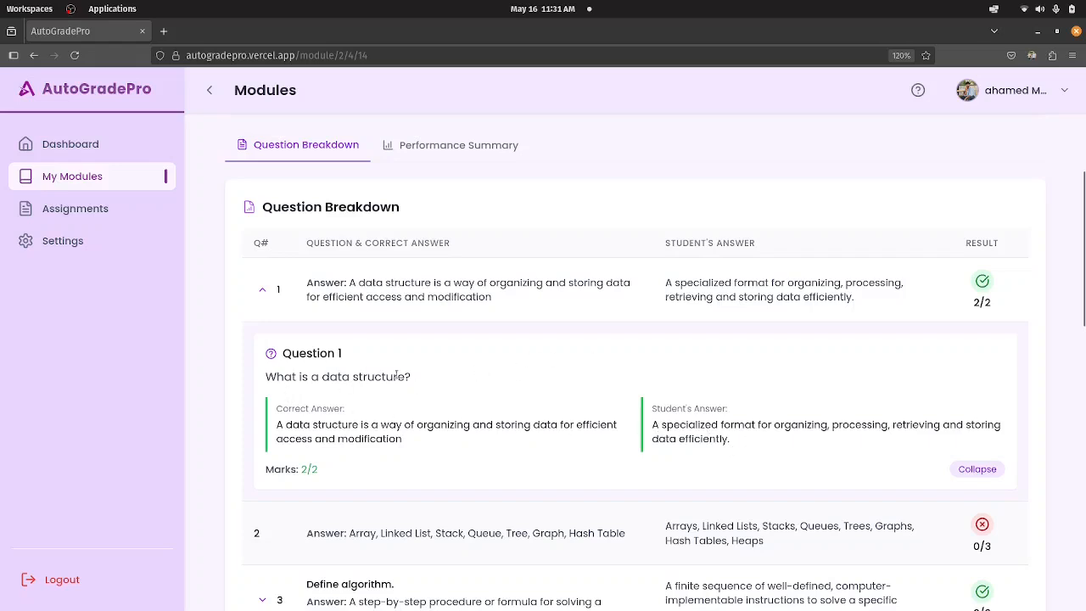
Examine the remaining questions' answers and marks, together with the performance summary below the breakdown.
scroll(825, 338, down, 5)
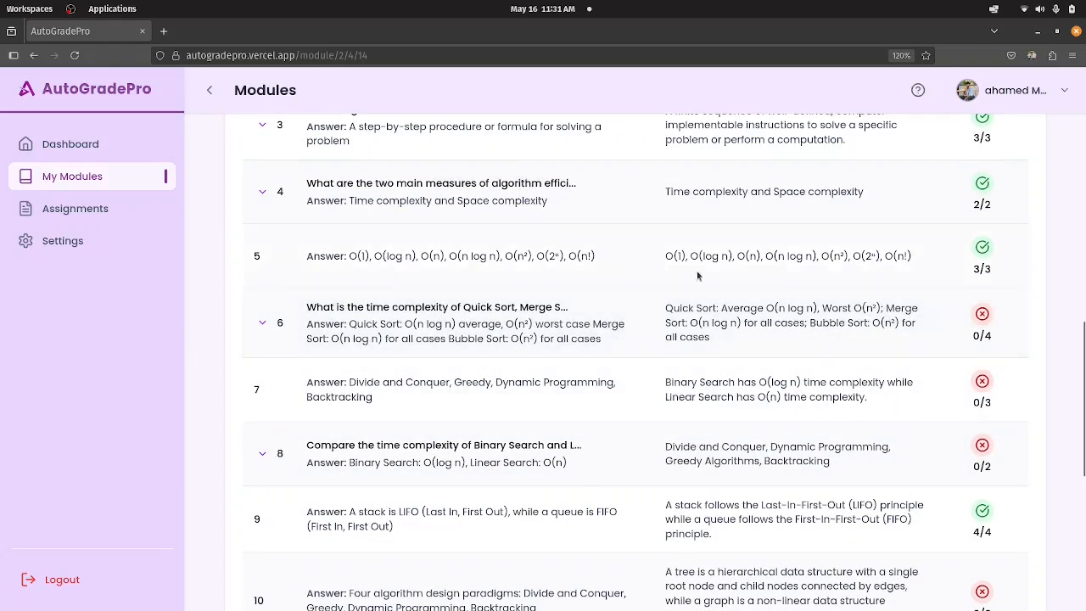
scroll(612, 255, up, 1)
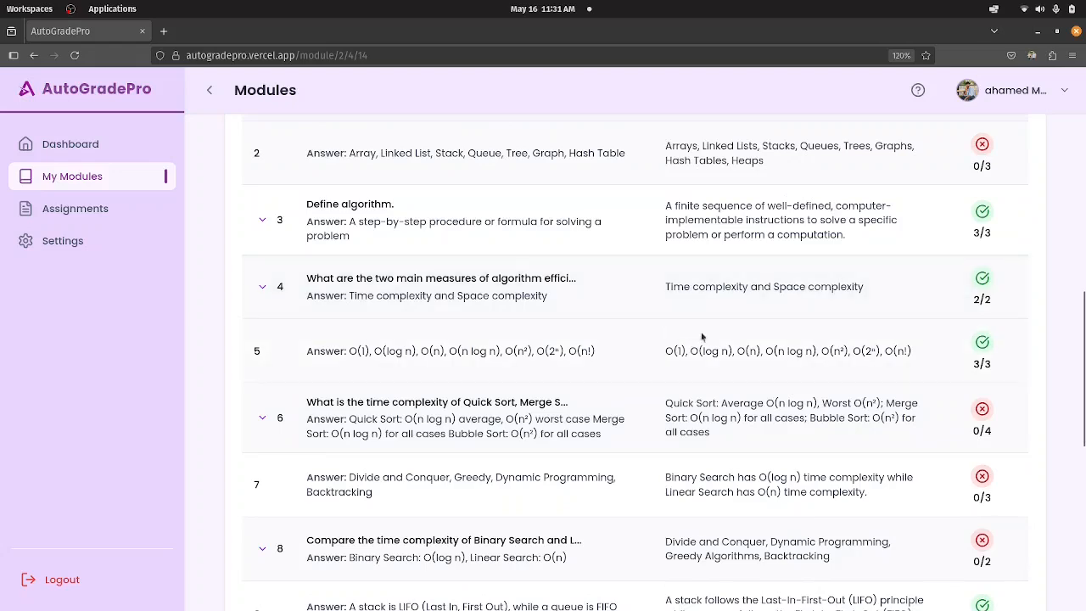
scroll(636, 349, down, 5)
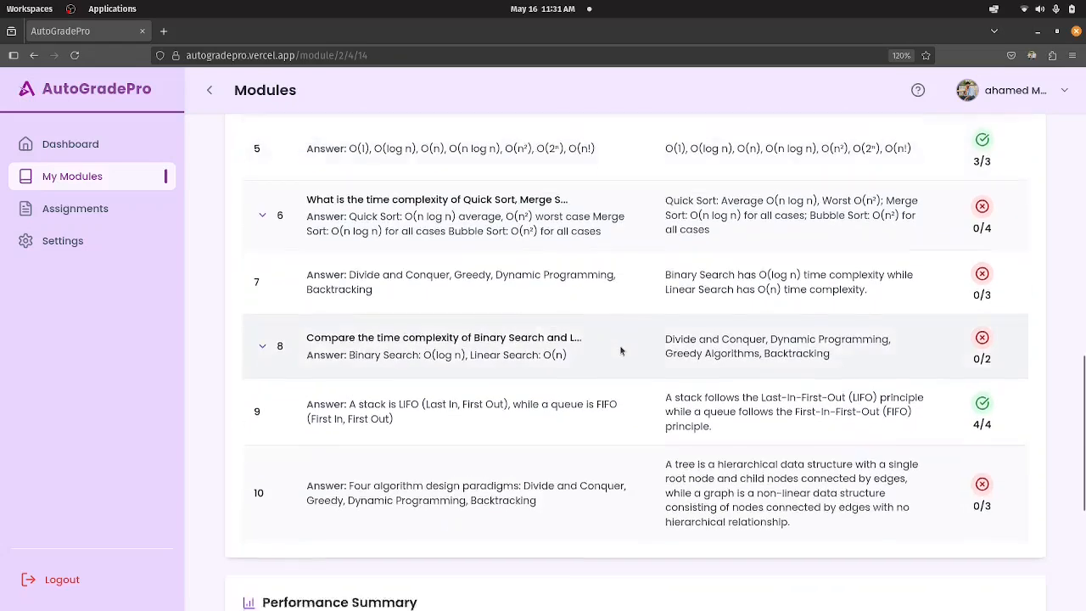
scroll(622, 343, down, 1)
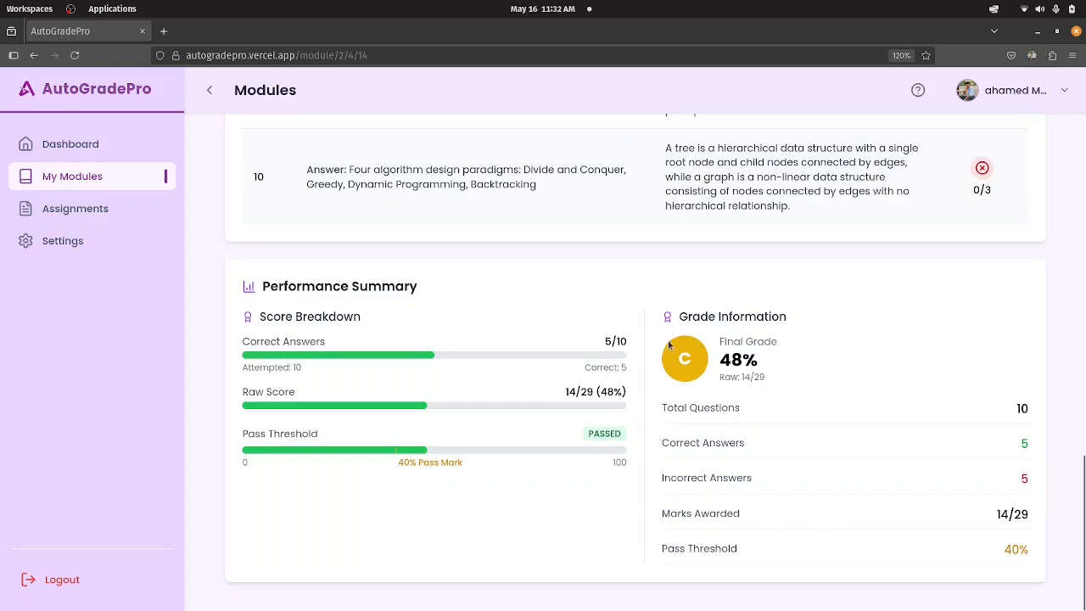
scroll(826, 337, up, 3)
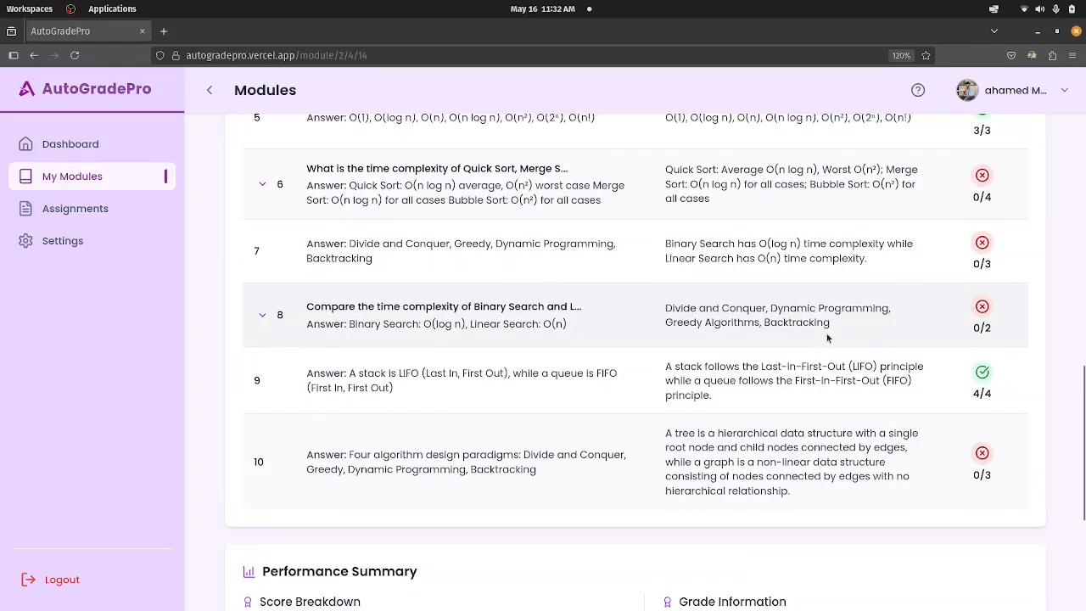
scroll(826, 337, down, 1)
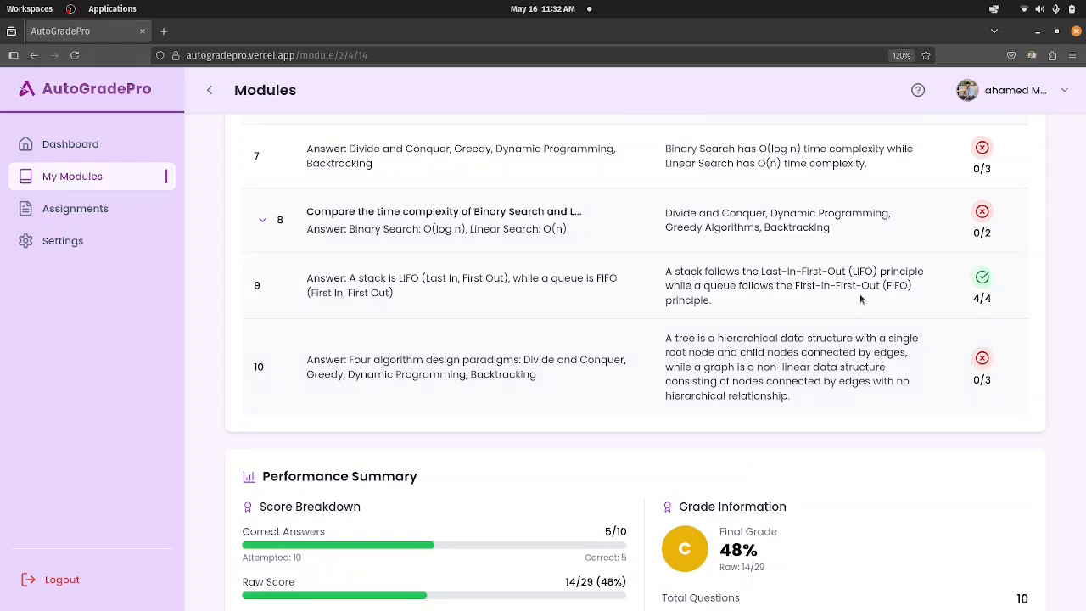
scroll(861, 299, up, 10)
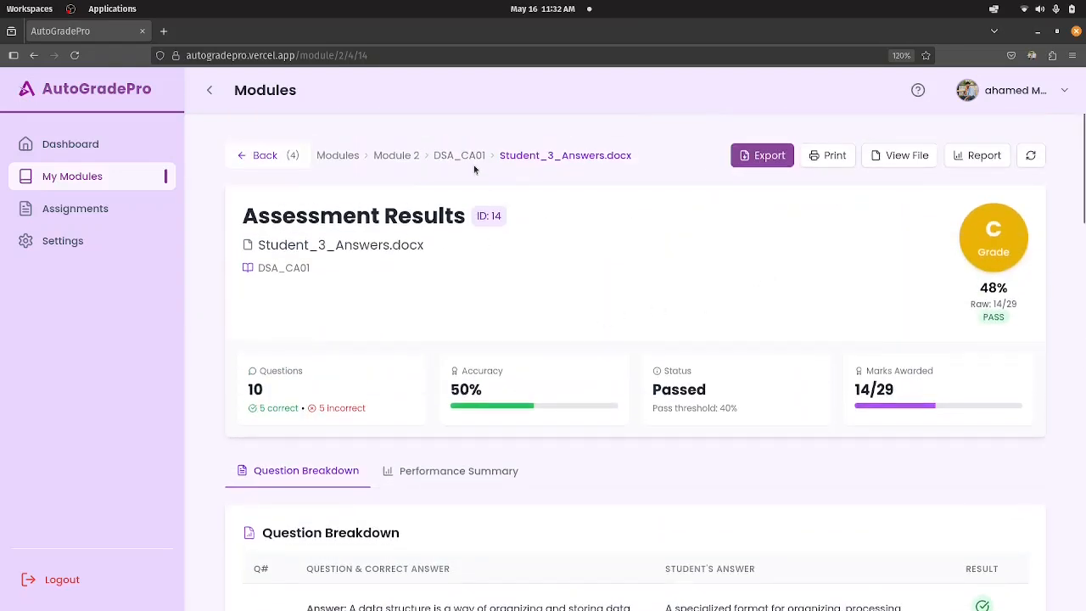
Export the assessment results of Student_3_Answers.docx, and show only the Performance Summary of the results.
click(762, 155)
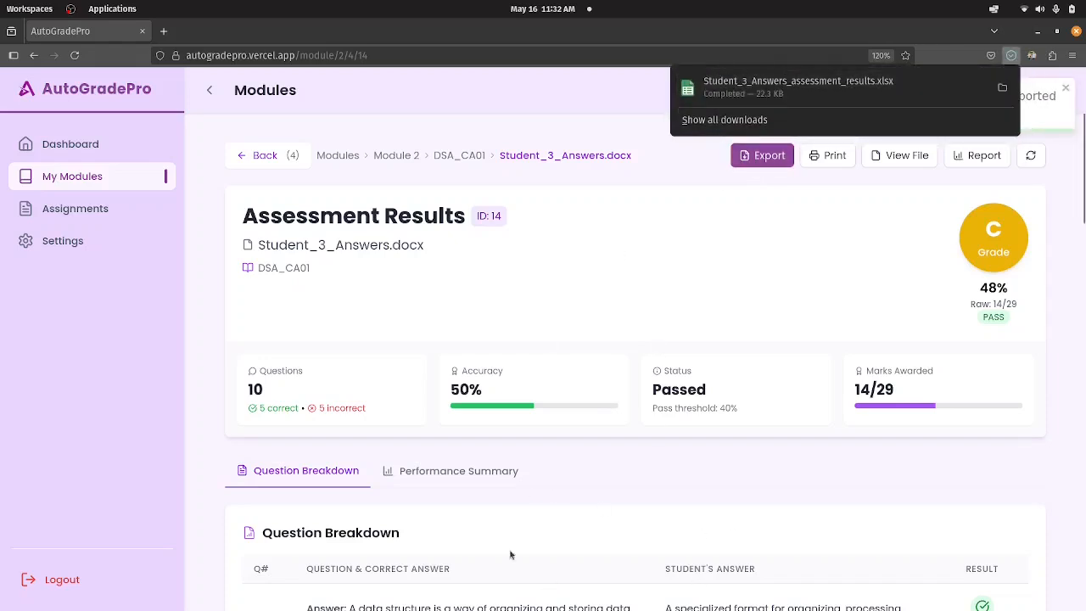
click(493, 477)
scroll(489, 422, down, 3)
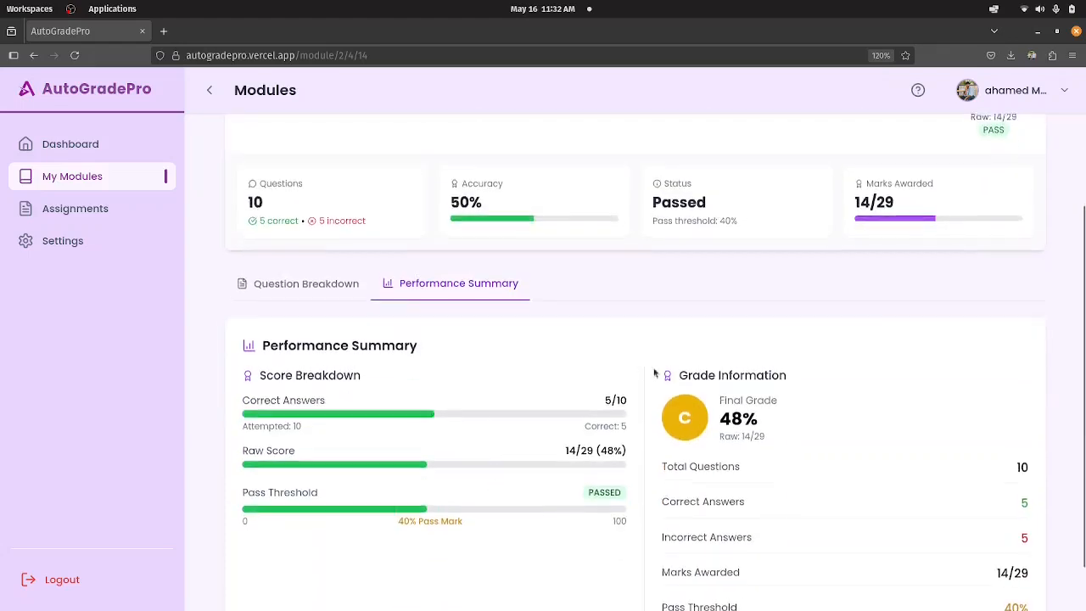
scroll(622, 381, down, 1)
scroll(786, 452, up, 4)
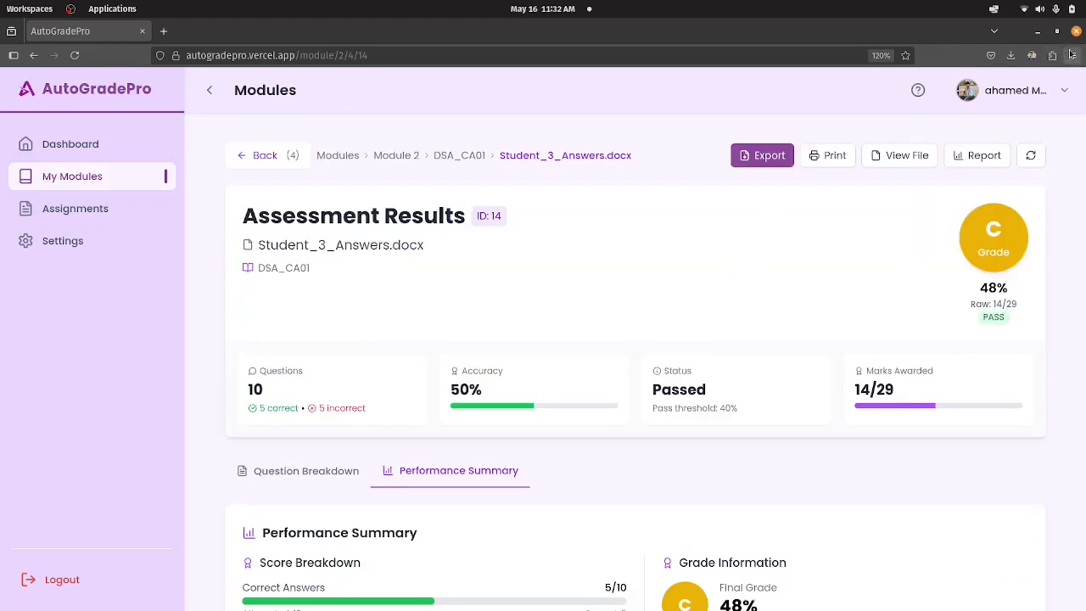
Export the assessment results again and open Student_3_Answers_assessment_results(1).xlsx from the Downloads folder in a maximized LibreOffice Calc window.
click(776, 153)
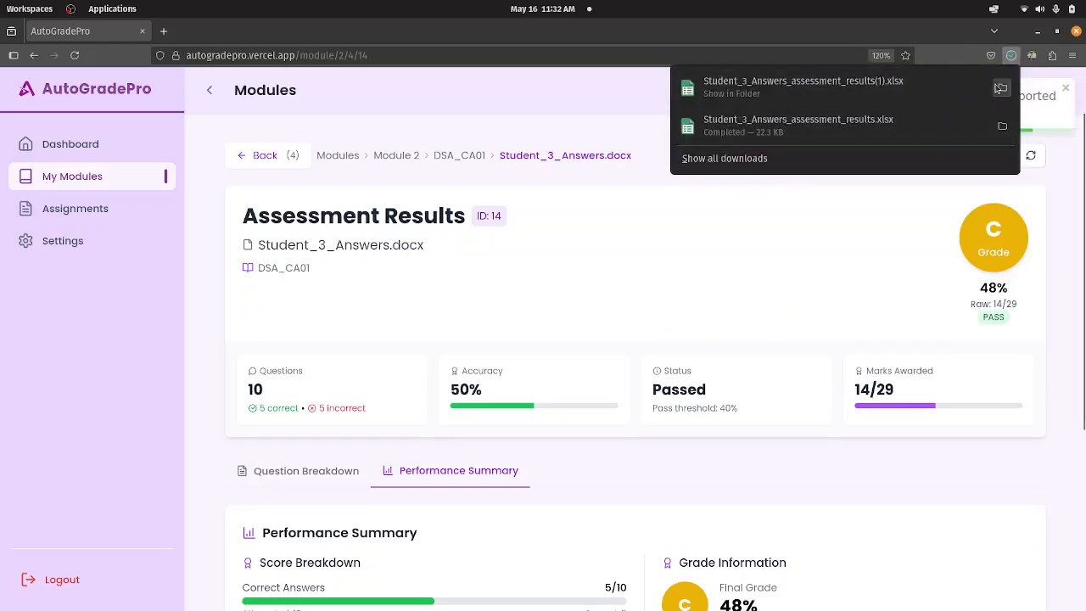
click(1003, 87)
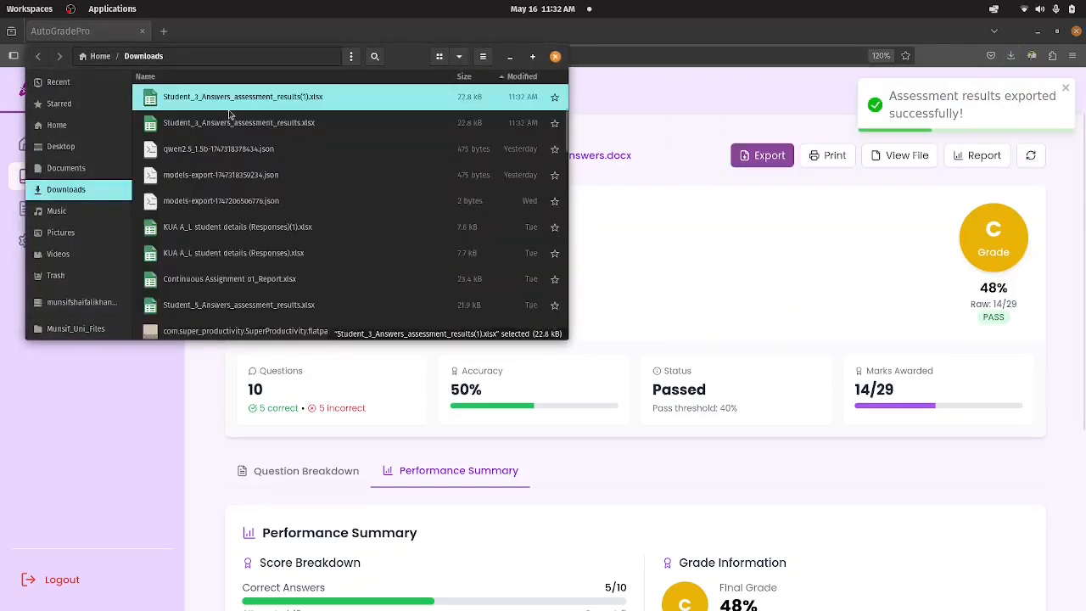
double_click(229, 104)
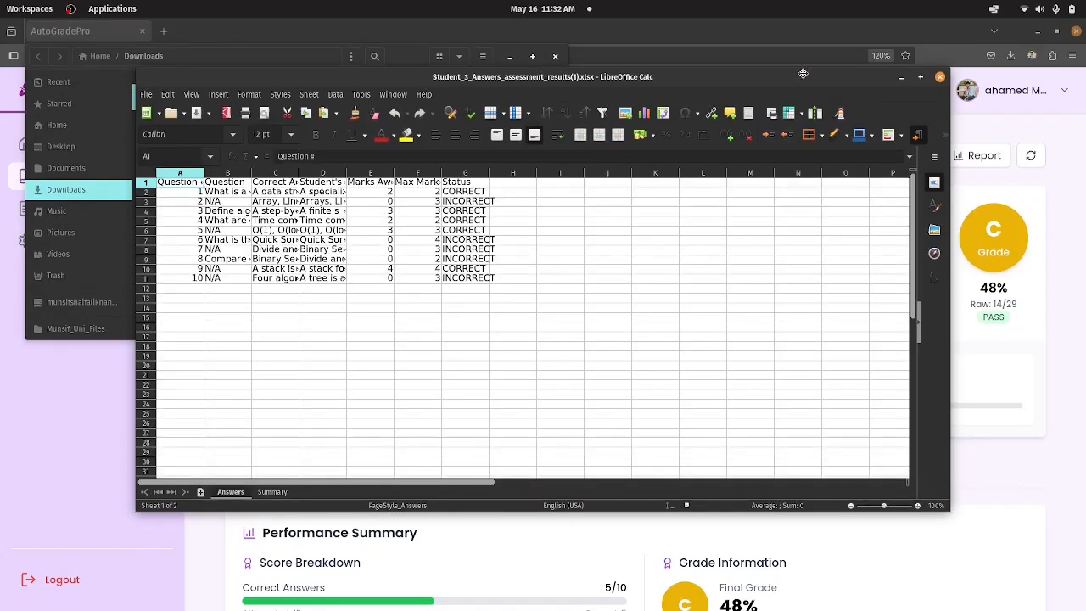
double_click(788, 77)
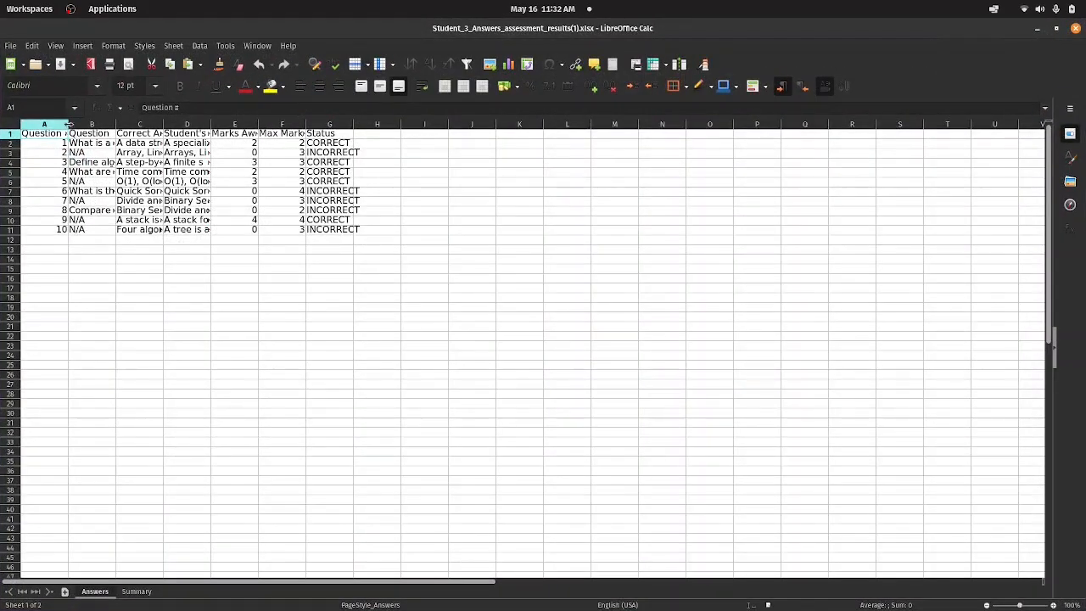
Widen columns A to D of the Answers sheet and column B of the Summary sheet.
drag(68, 124, 619, 124)
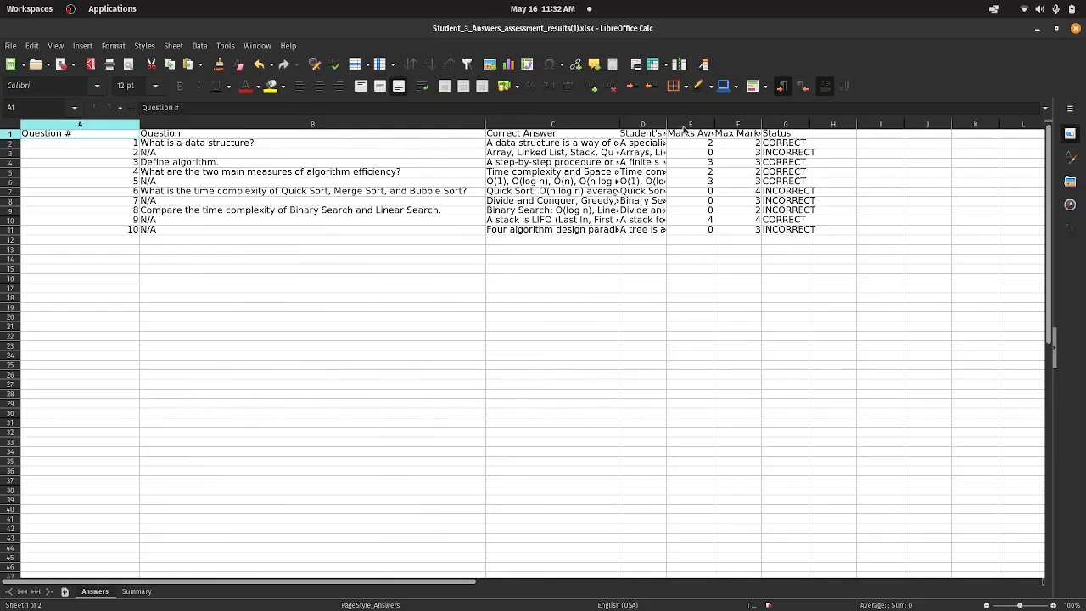
drag(666, 124, 715, 123)
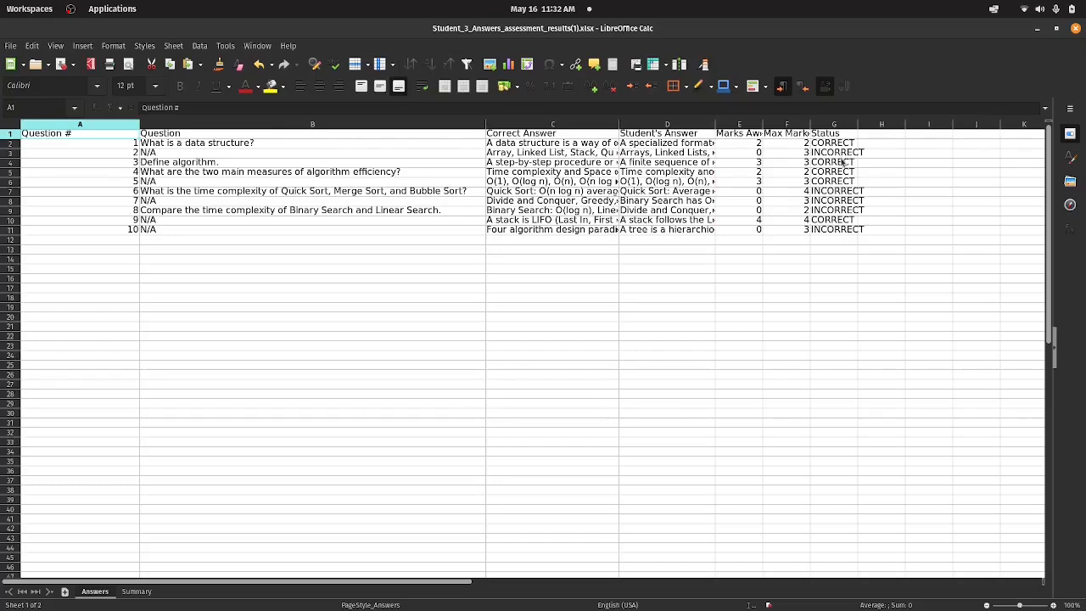
click(135, 591)
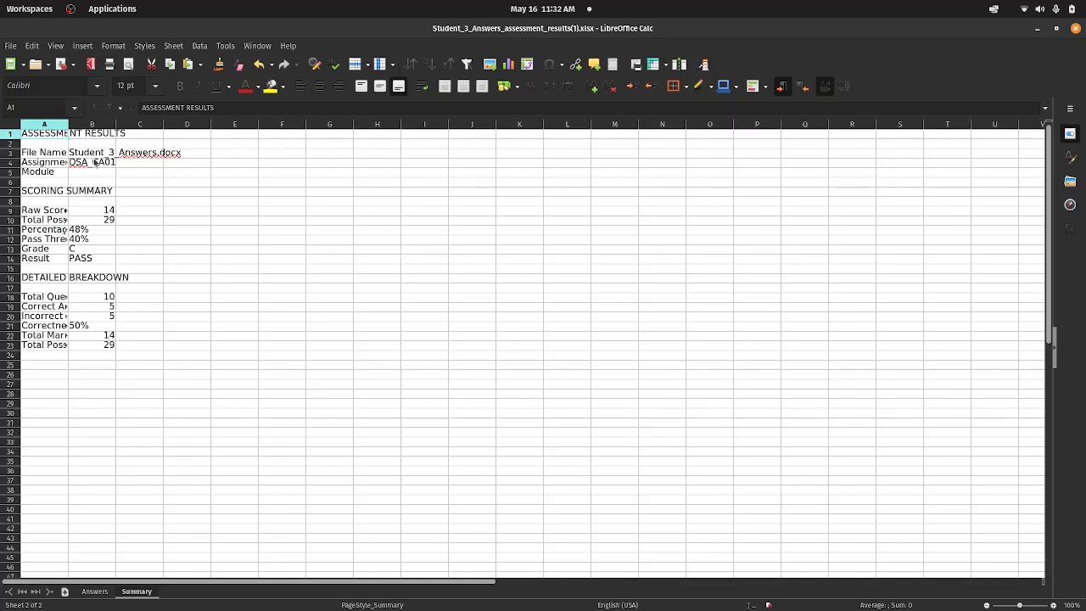
drag(116, 122, 244, 124)
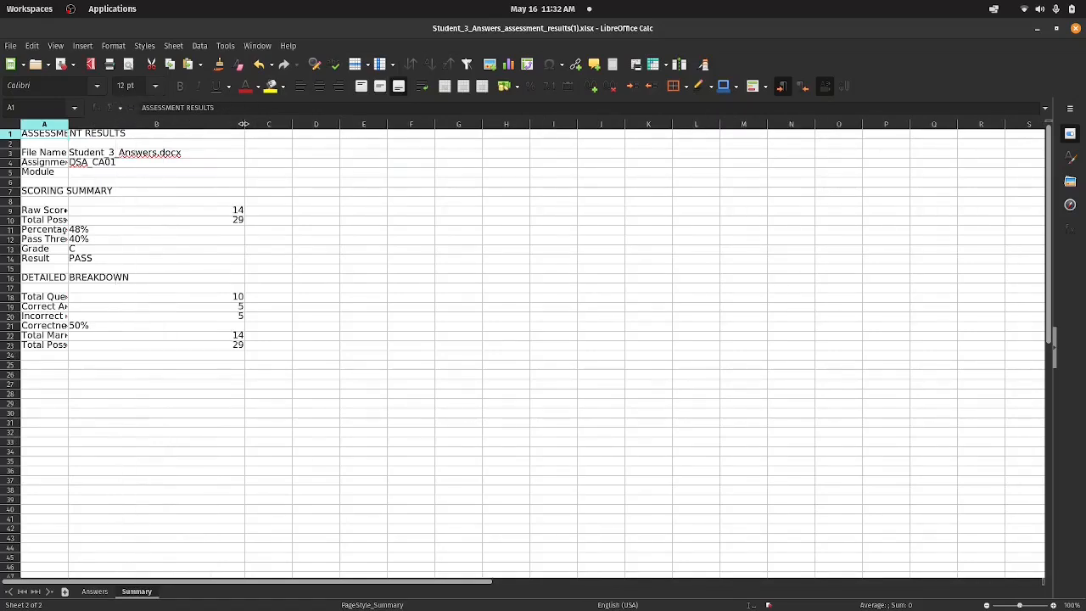
Save the workbook in Excel 2007-365 format while closing it, and close the Downloads window.
click(1075, 29)
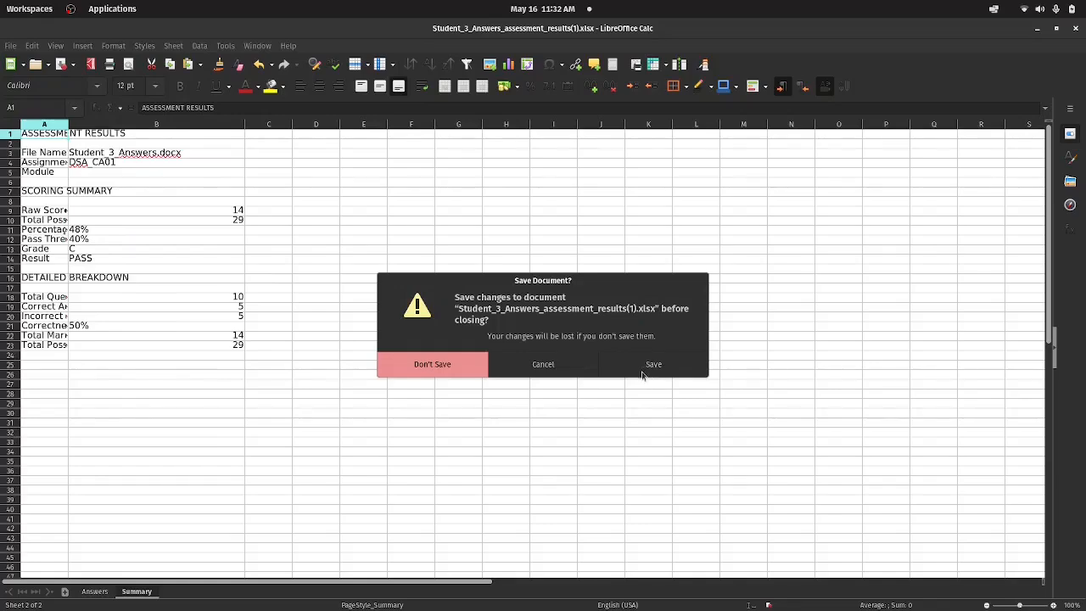
click(649, 372)
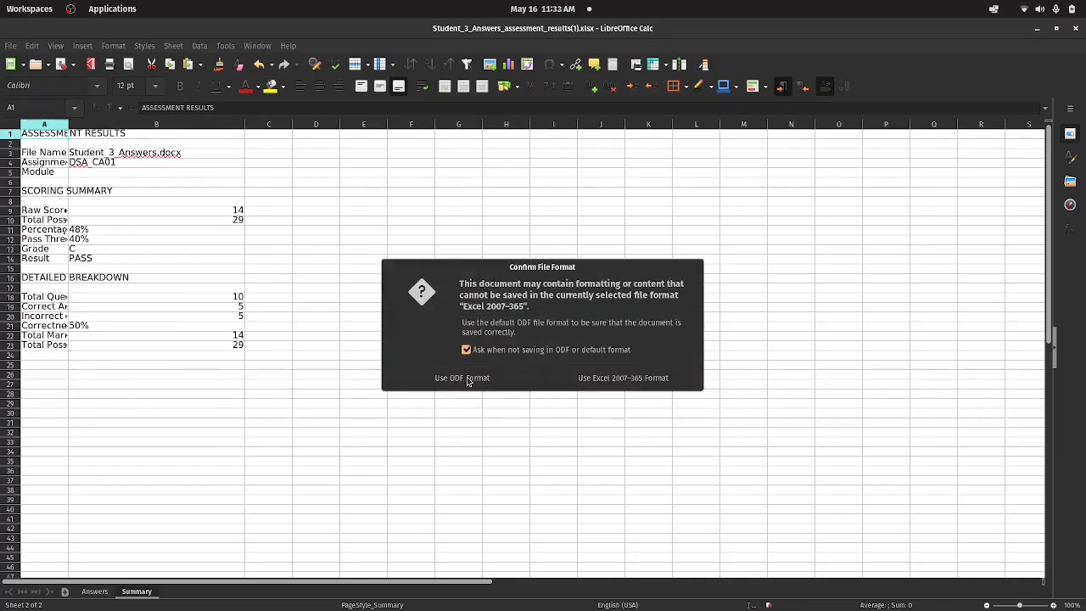
click(604, 381)
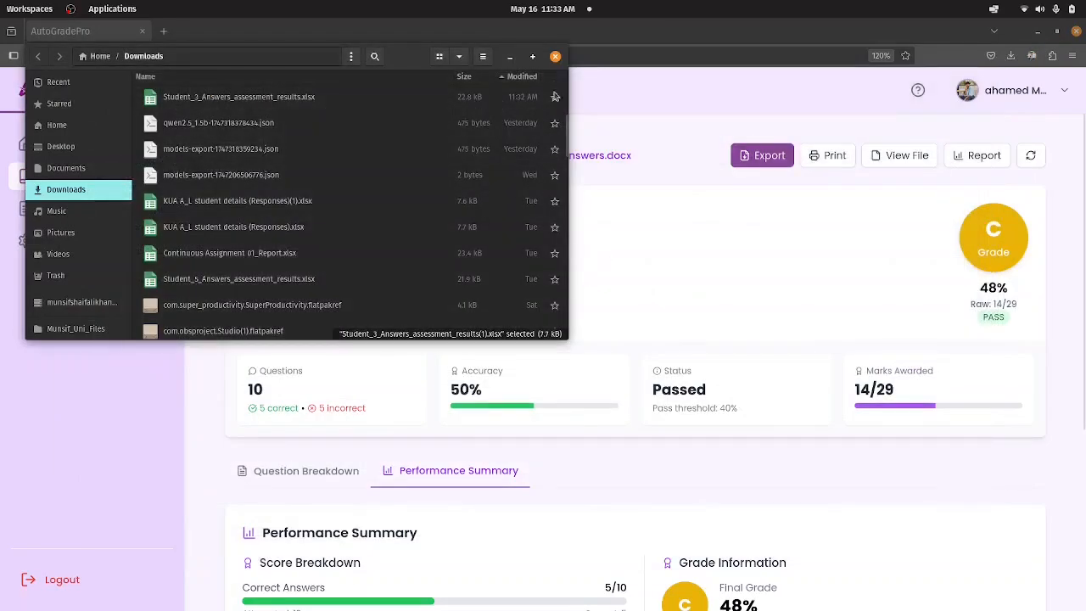
click(555, 56)
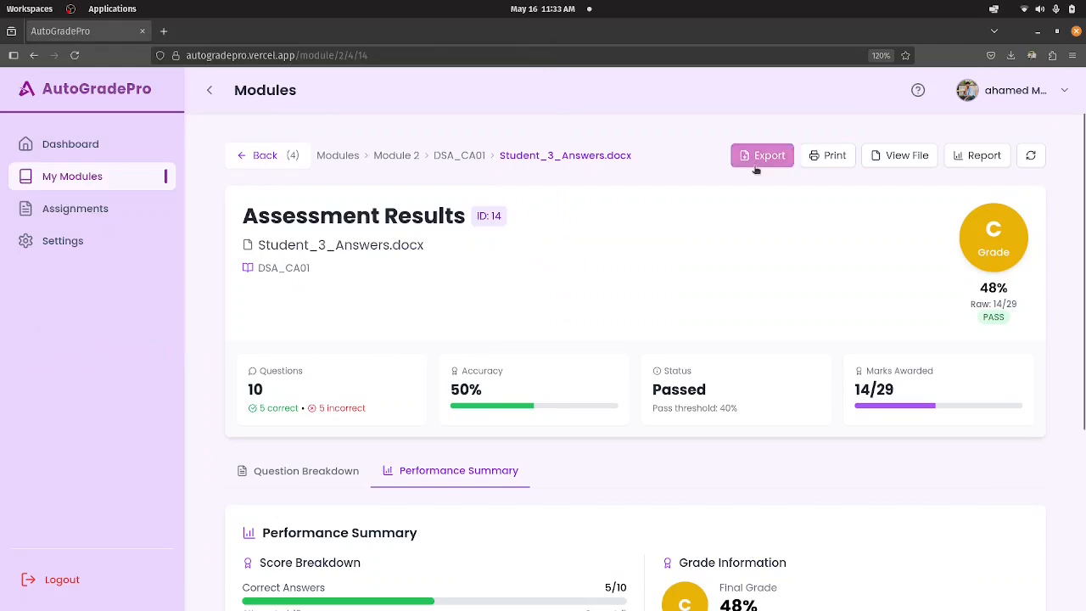
Return to the DSA_CA01 assignment and open the assessment results of Student_5_Answers.docx.
scroll(431, 450, down, 3)
scroll(599, 247, up, 3)
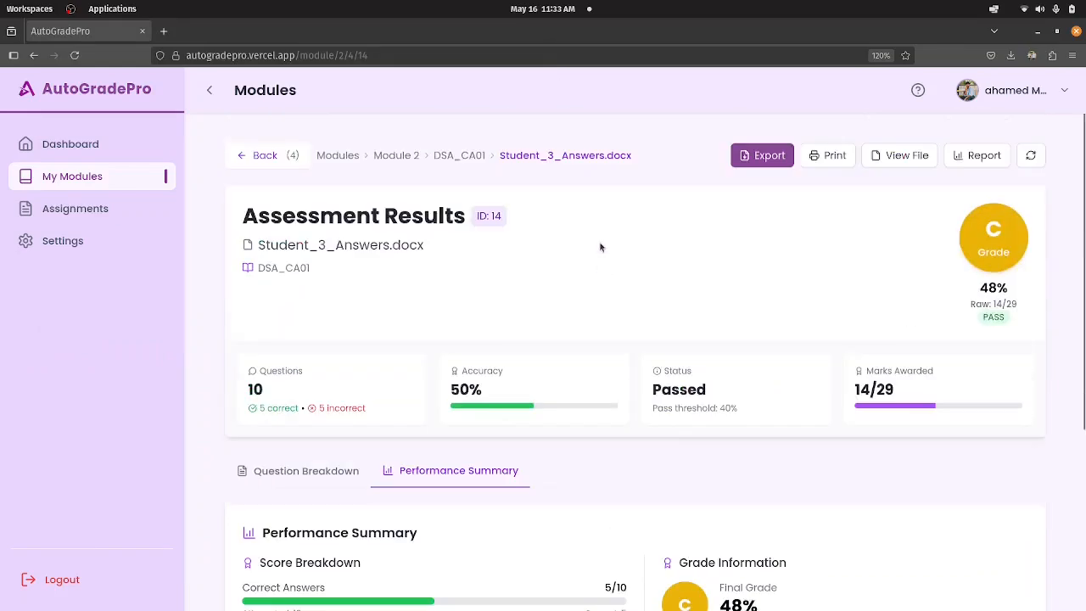
click(472, 160)
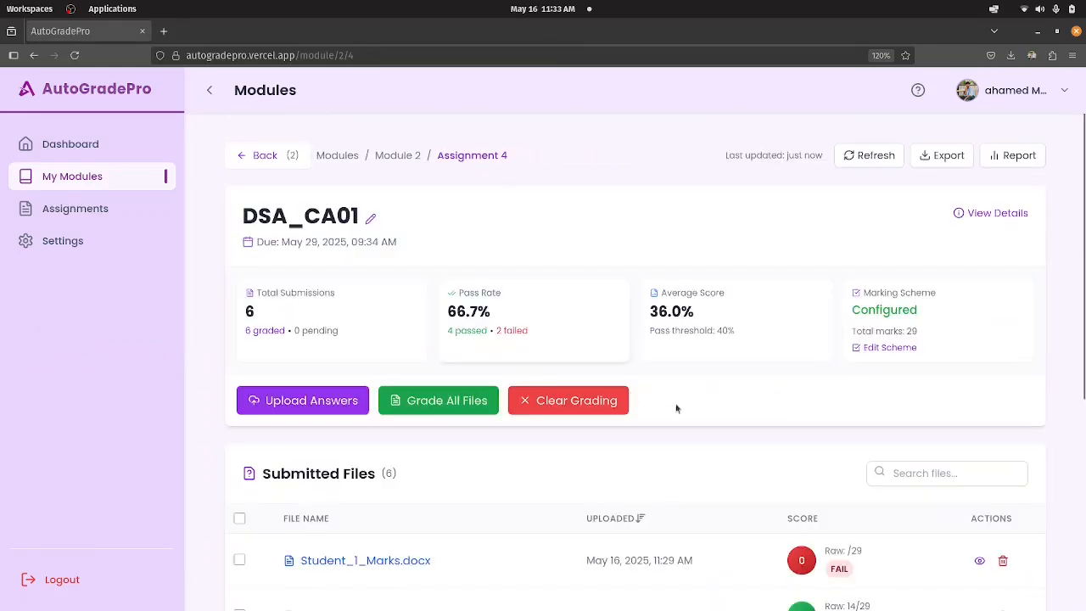
scroll(463, 546, down, 2)
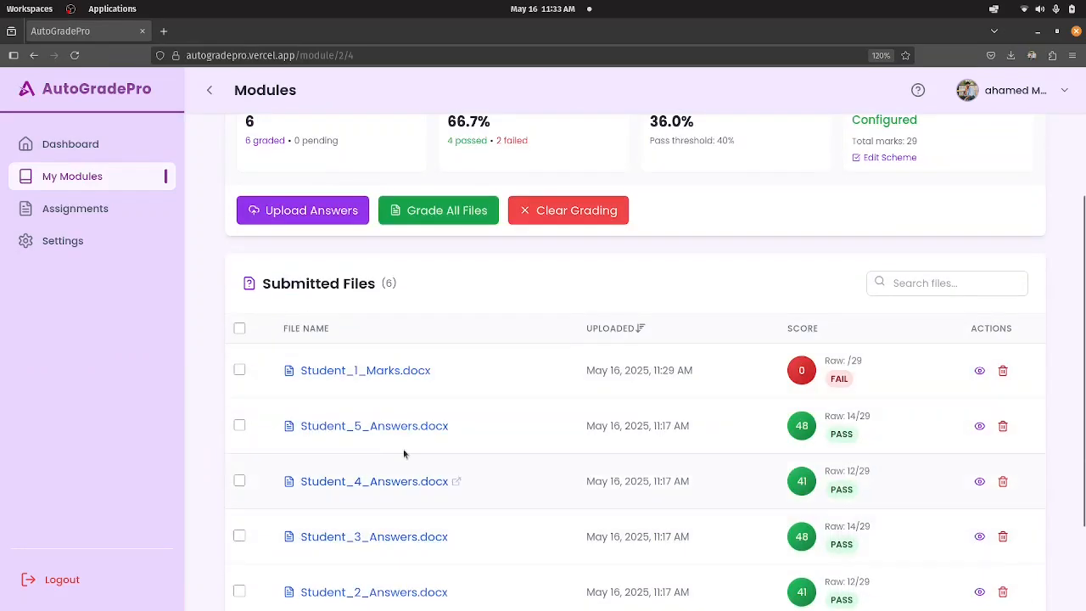
click(398, 426)
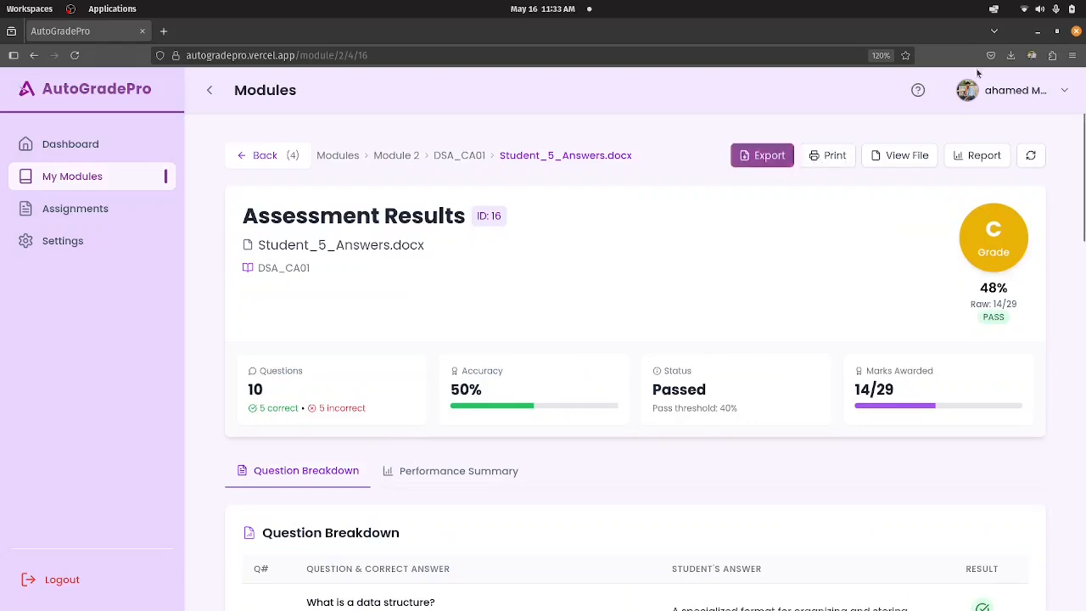
Preview the printout of the assessment results, cancel printing, and collapse the navigation sidebar.
click(817, 161)
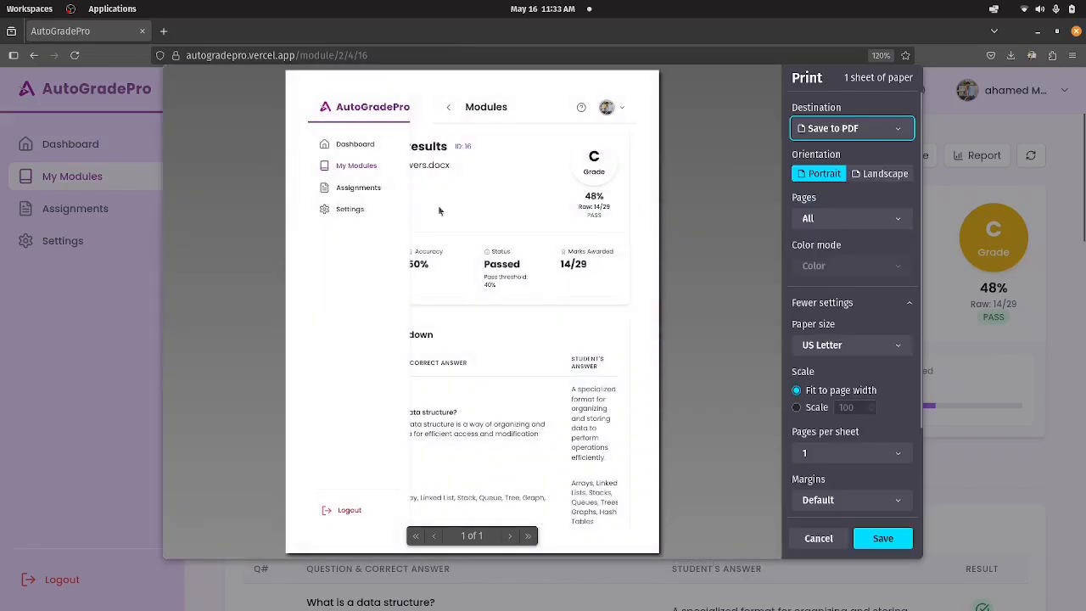
click(819, 538)
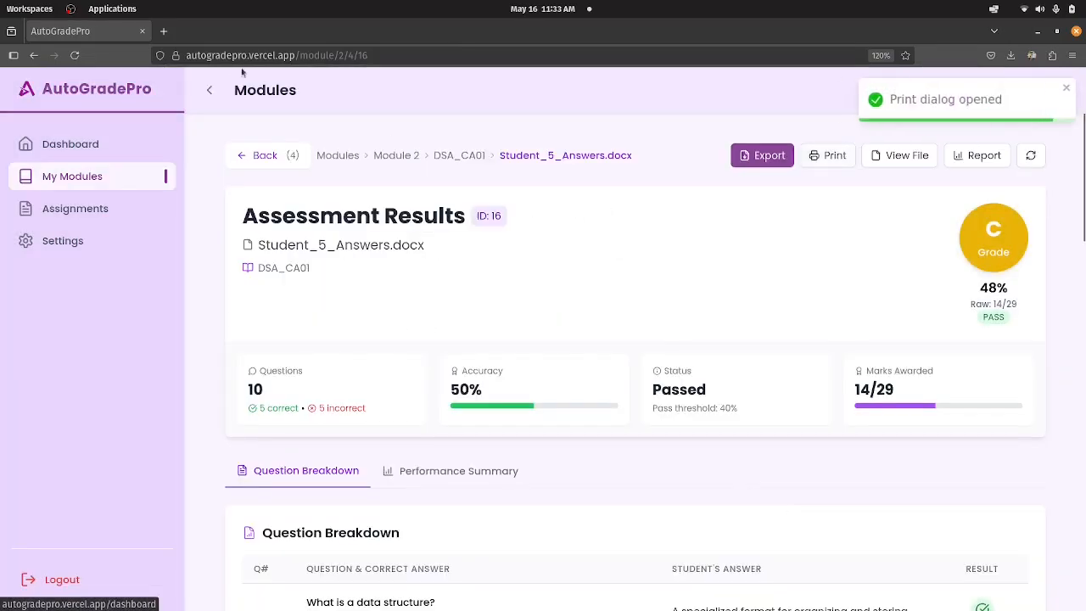
click(211, 92)
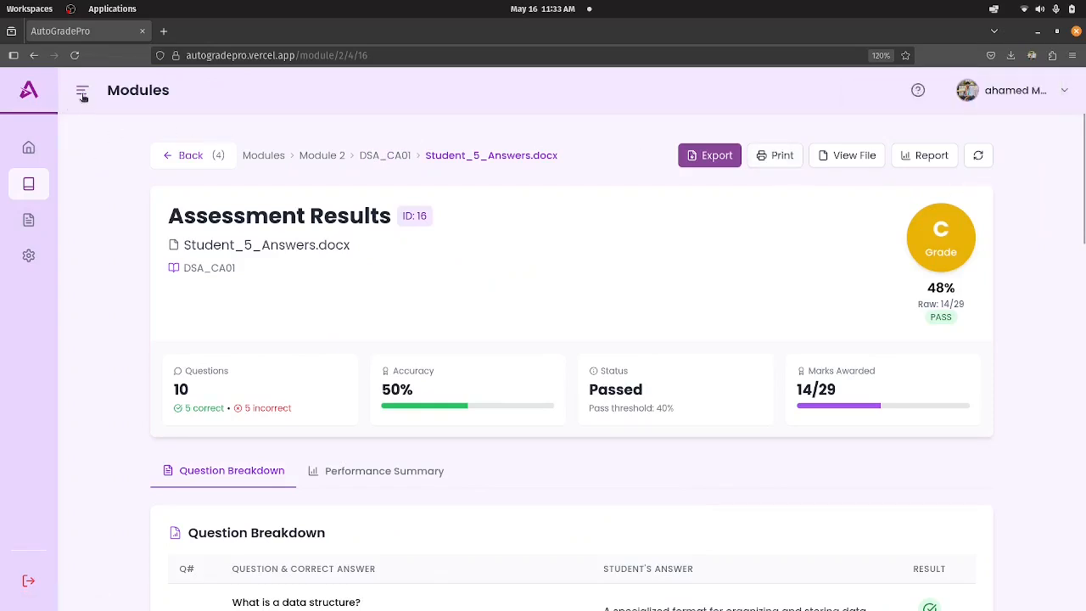
Preview the results printout again in landscape and portrait orientation, and cancel printing.
click(775, 161)
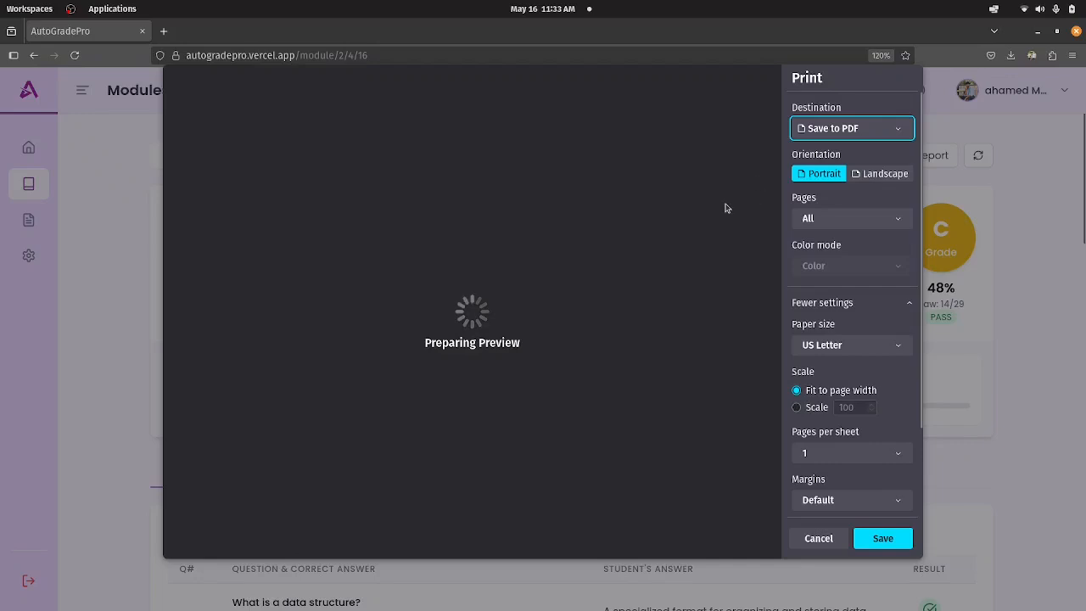
click(860, 175)
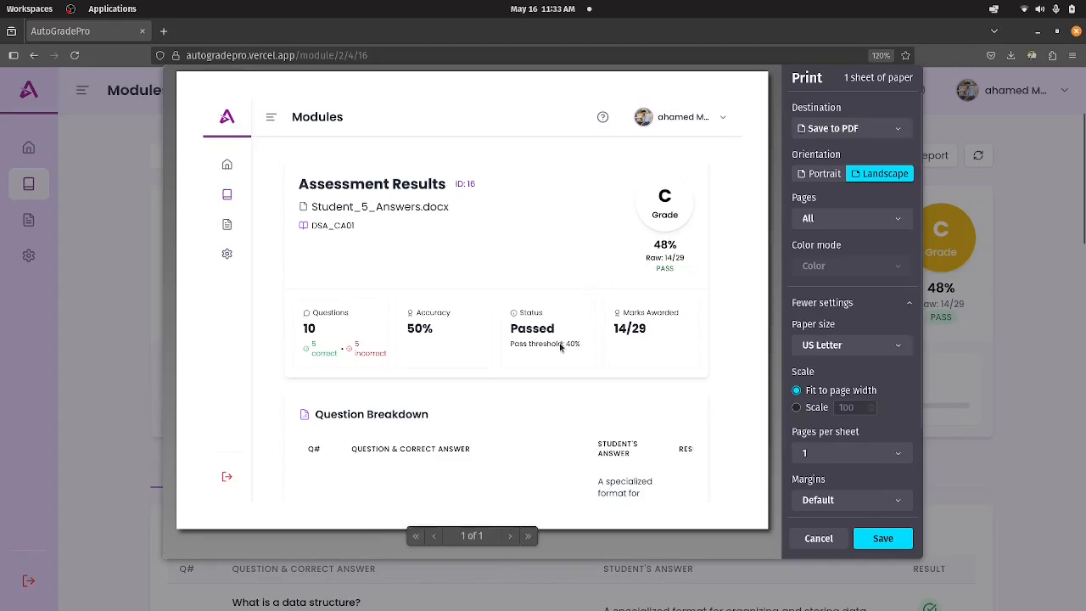
click(824, 174)
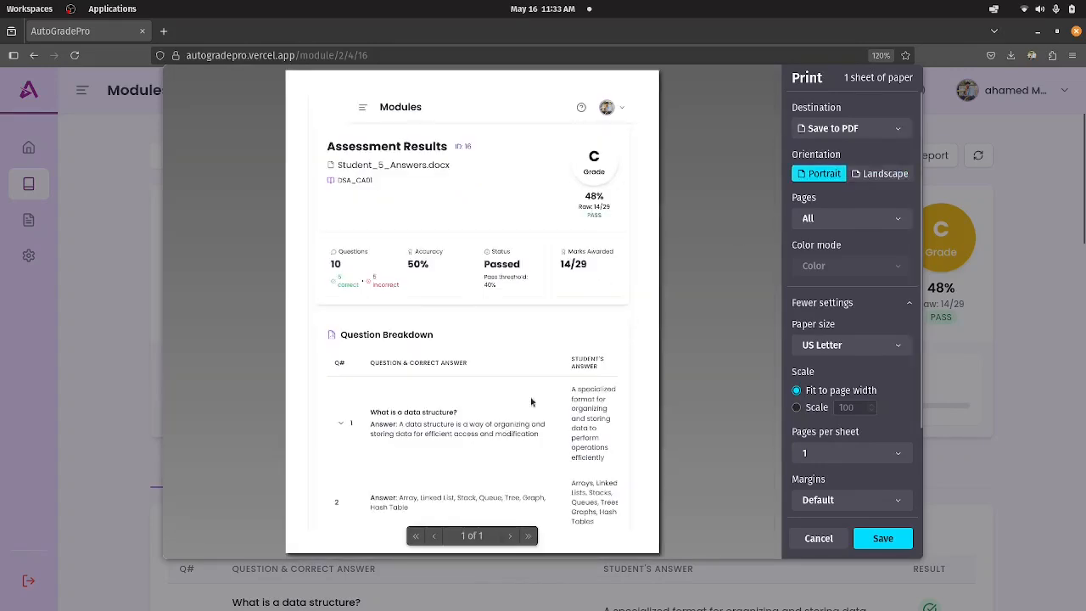
click(819, 538)
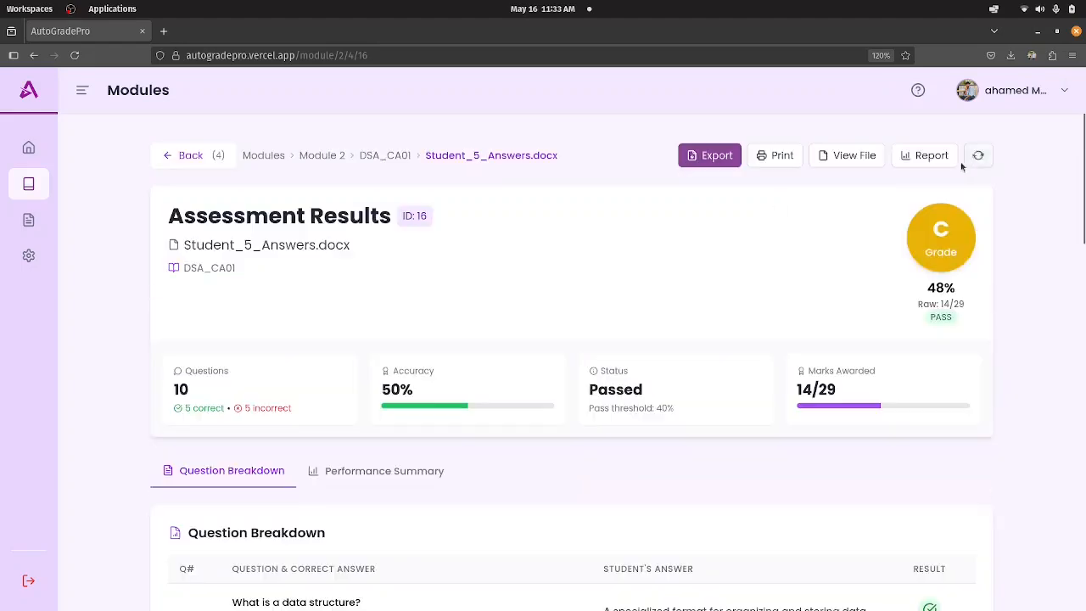
Go back to DSA_CA01, look over the submitted files' scores, and open the assignment's assessment report.
click(386, 158)
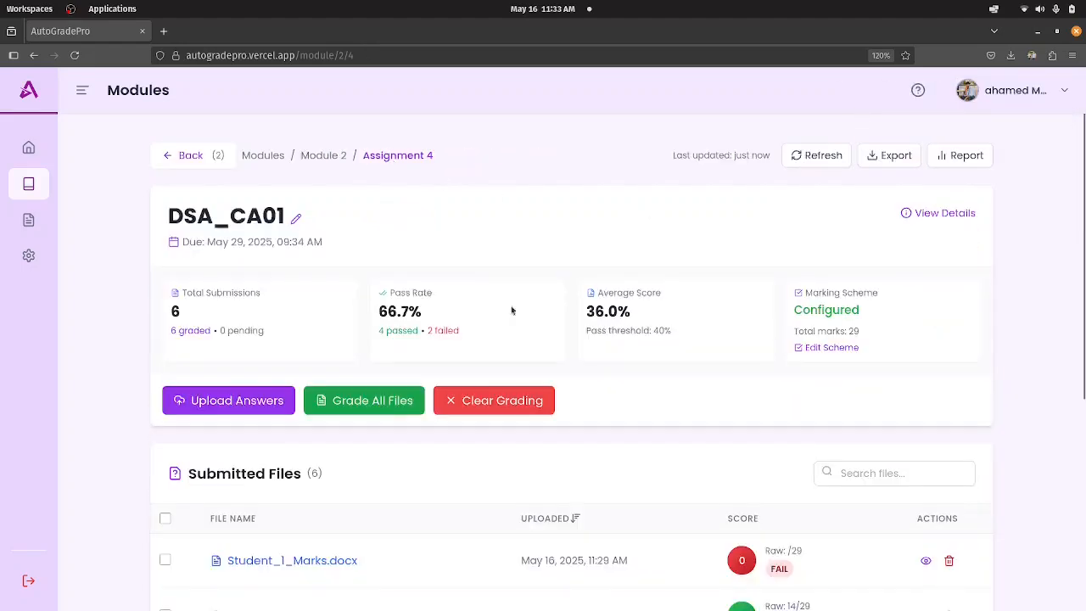
scroll(473, 442, down, 4)
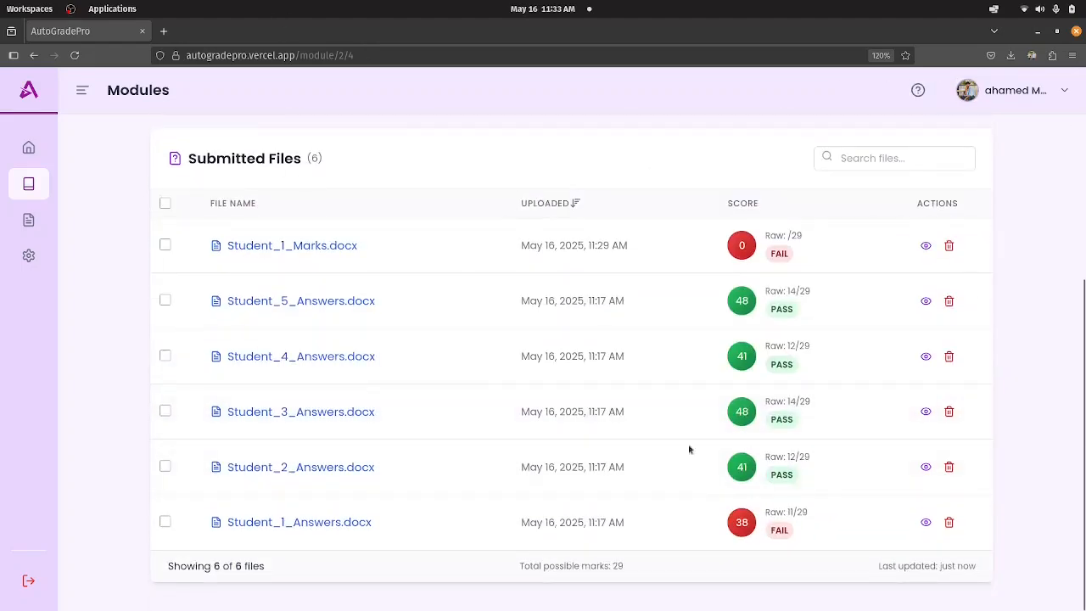
scroll(653, 448, up, 4)
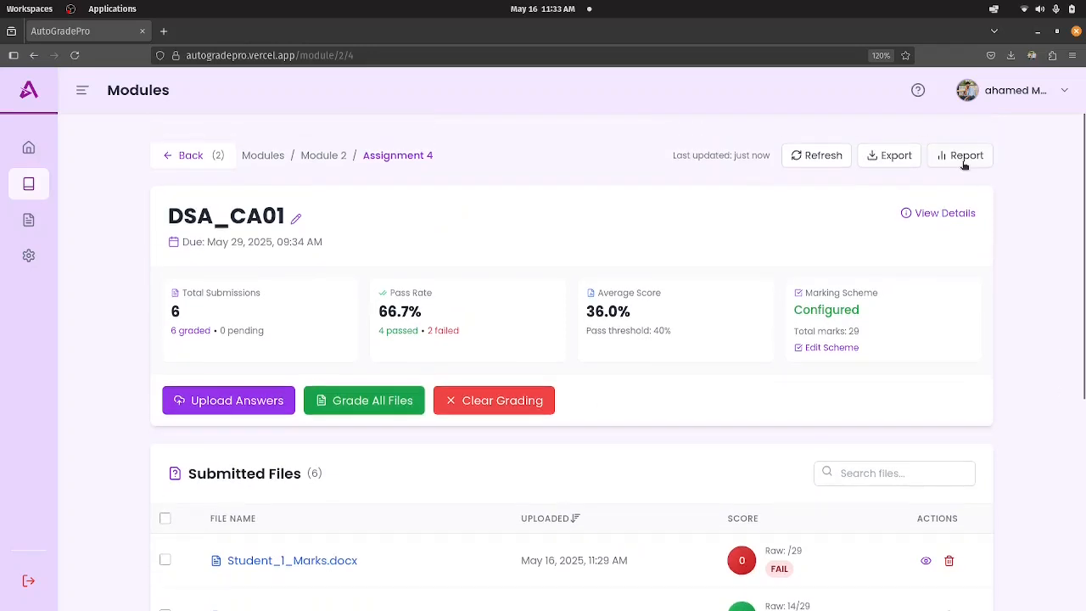
click(964, 165)
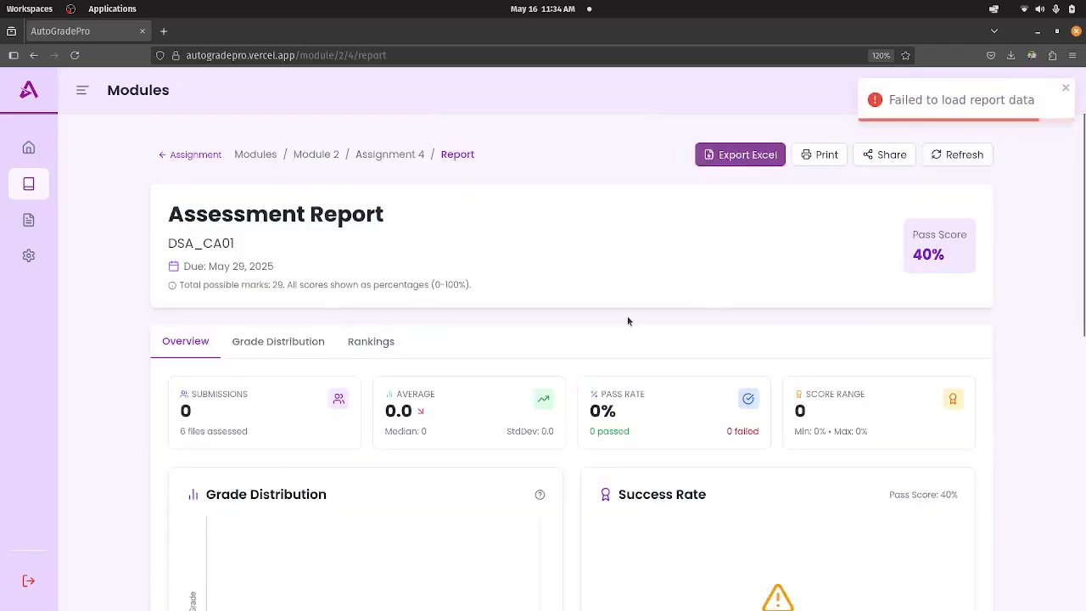
scroll(376, 139, down, 2)
scroll(334, 164, up, 2)
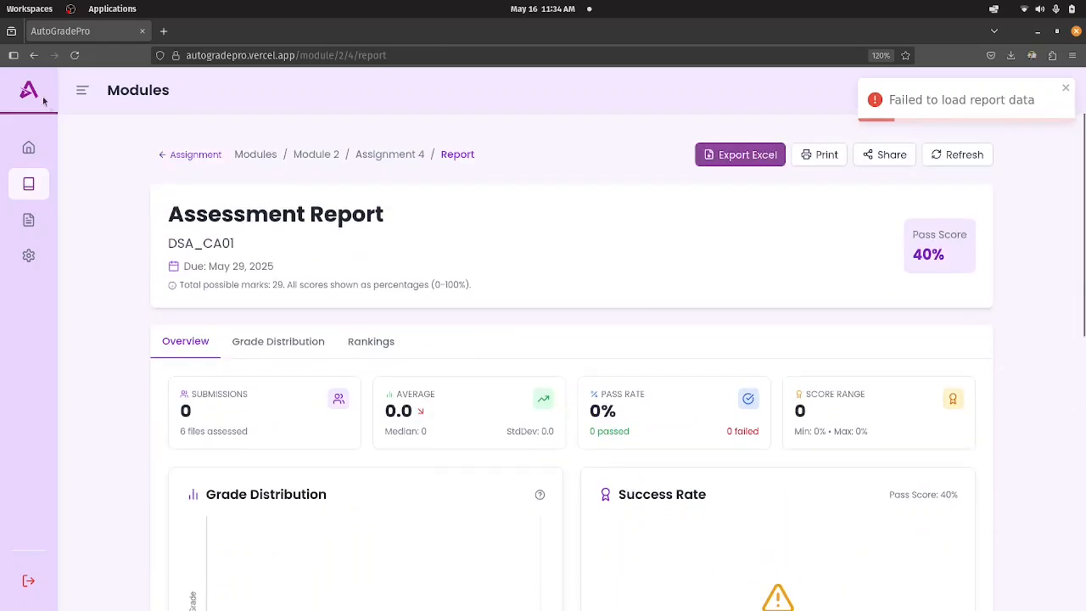
Try to load the DSA_CA01 report data by reloading the assessment report page.
click(75, 56)
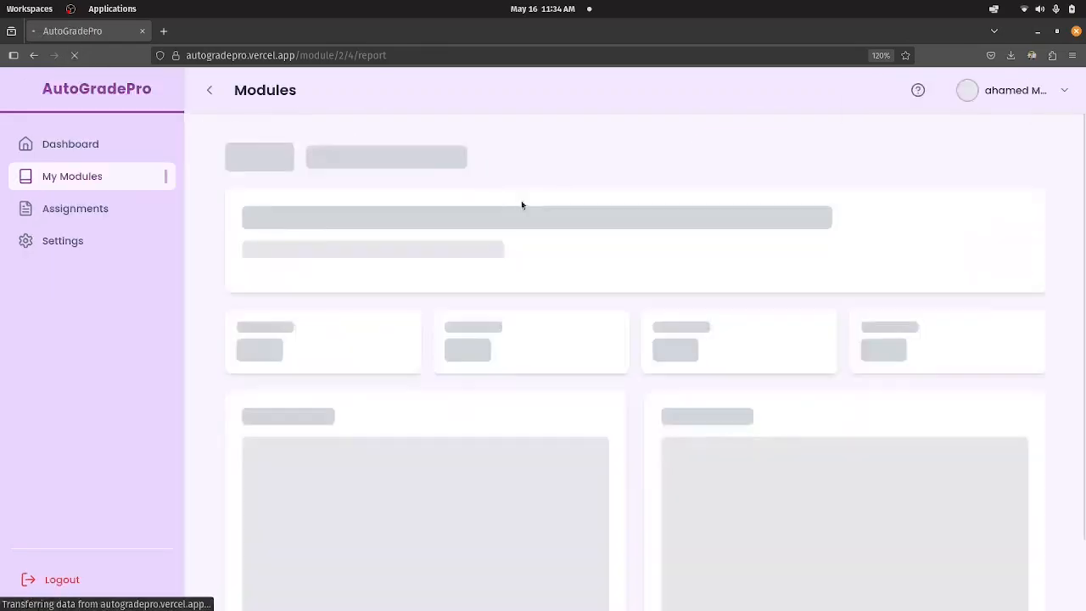
scroll(745, 278, down, 4)
scroll(602, 272, up, 4)
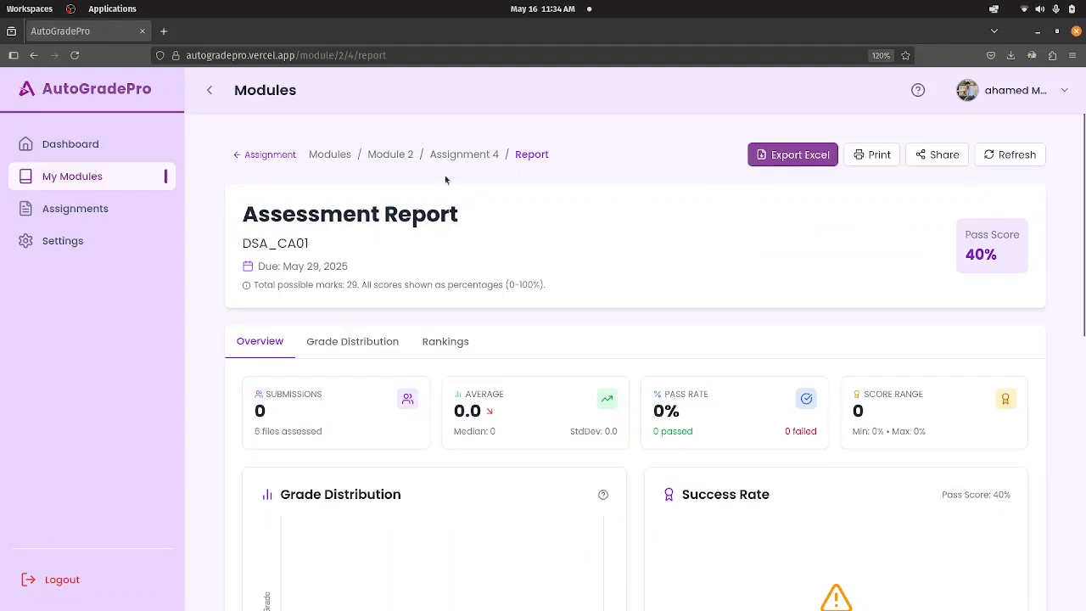
click(451, 156)
click(1007, 156)
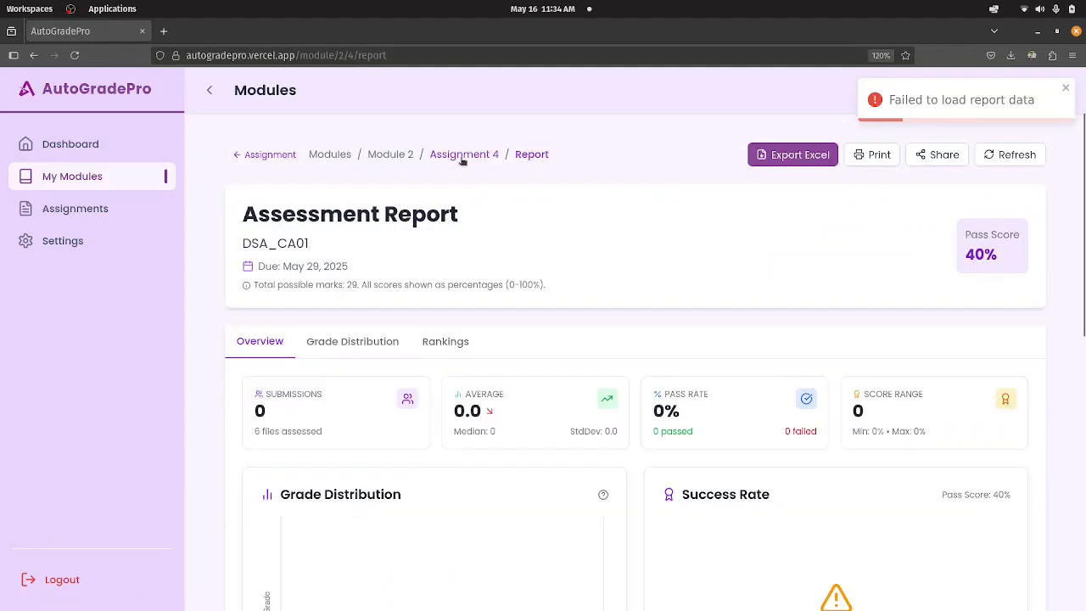
Return to the DSA_CA01 assignment and delete Student_1_Marks.docx from the submitted files.
click(460, 159)
scroll(727, 340, down, 4)
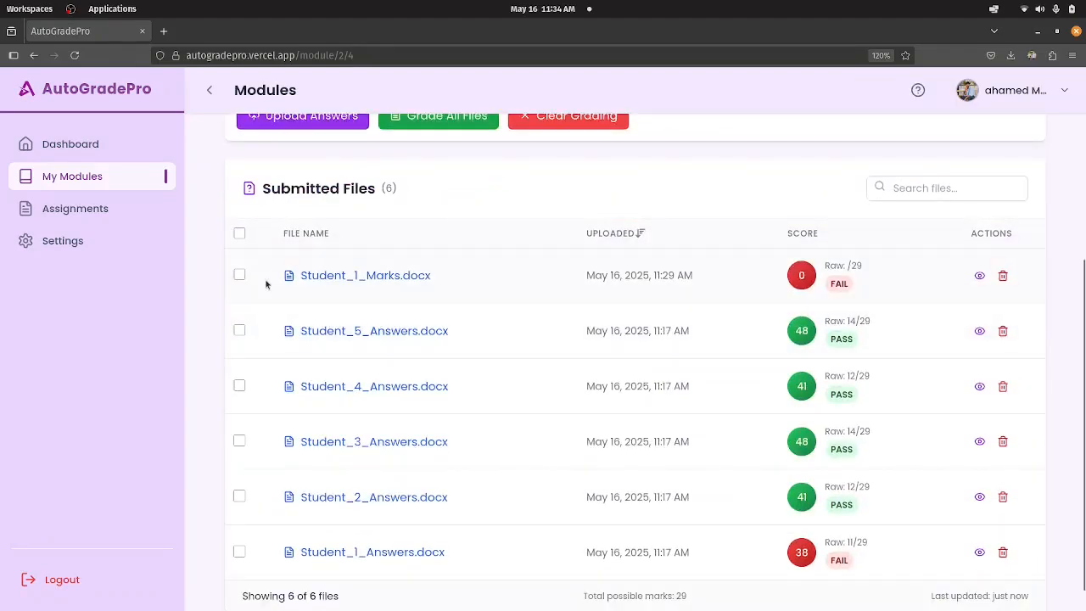
click(241, 277)
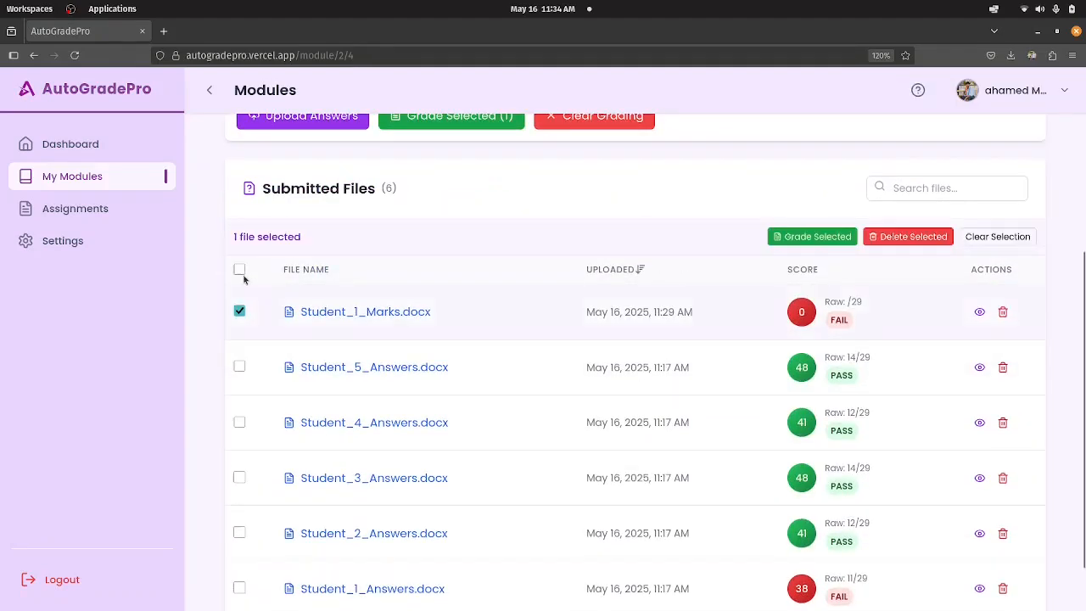
click(913, 237)
click(647, 374)
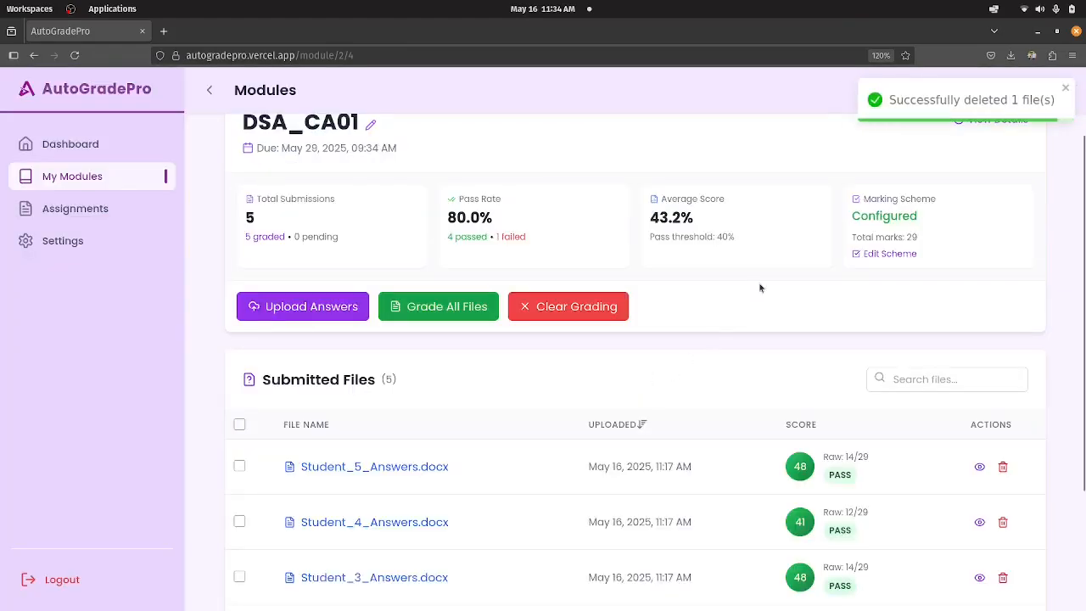
Open the assessment report for DSA_CA01 and examine the overview charts down to the Score Distribution.
click(1014, 155)
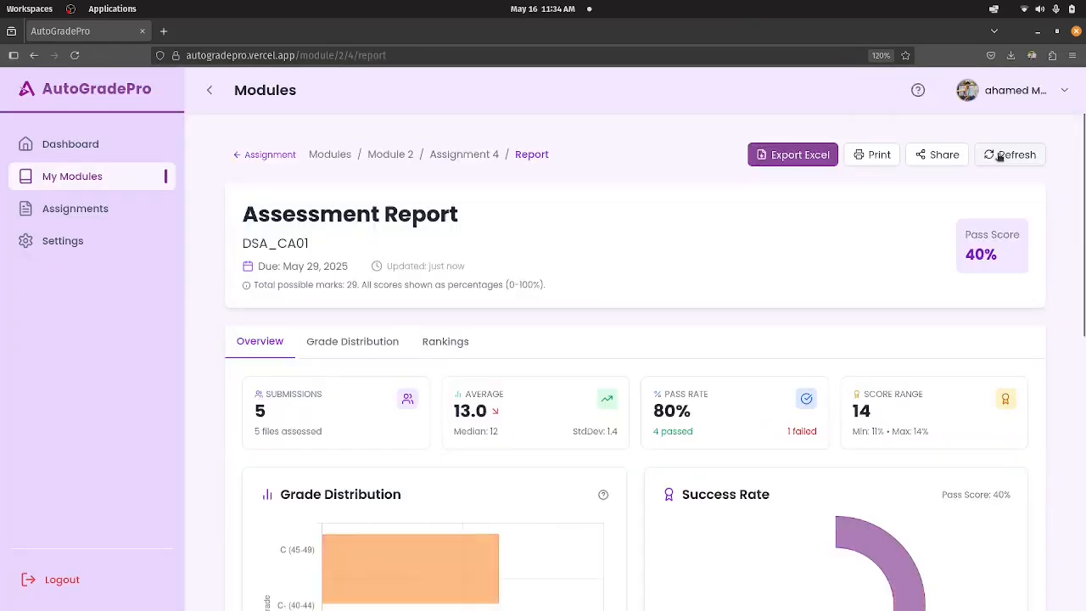
scroll(626, 381, down, 6)
scroll(626, 383, up, 5)
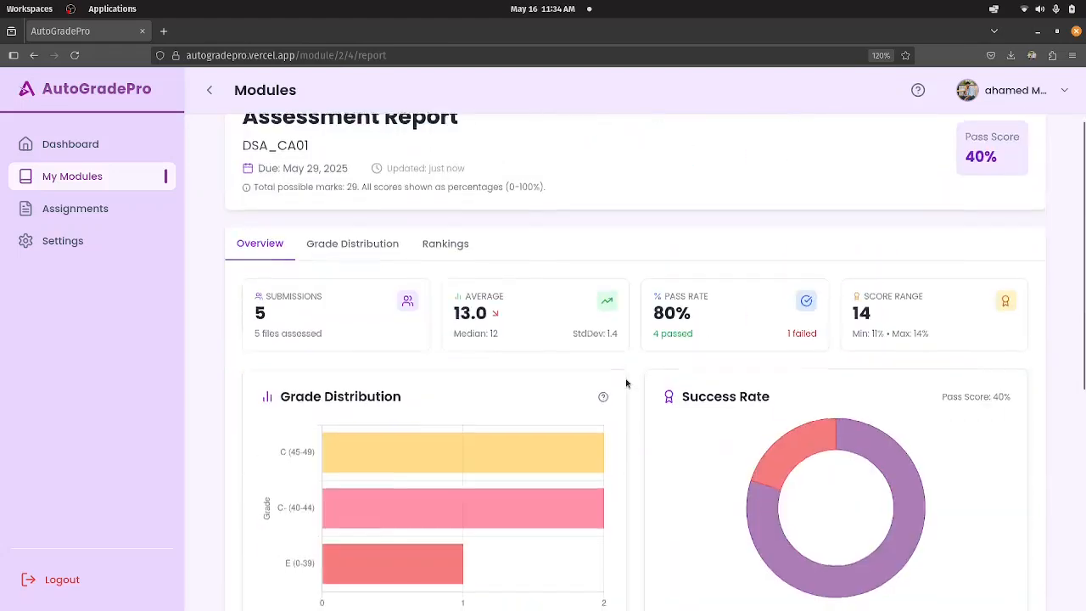
scroll(633, 381, down, 1)
scroll(639, 369, up, 3)
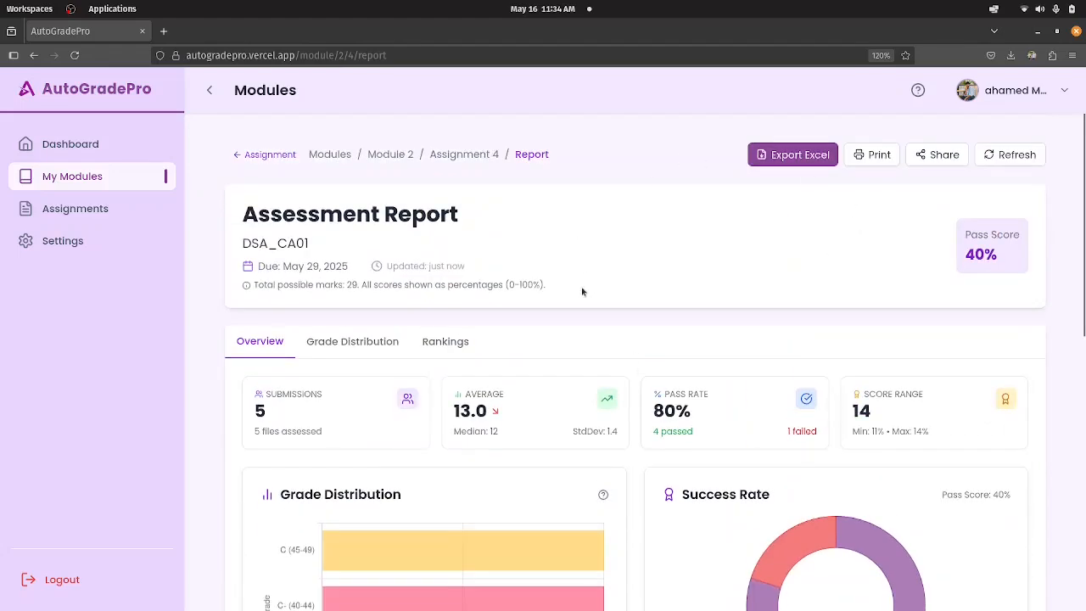
scroll(583, 292, down, 4)
scroll(565, 413, down, 2)
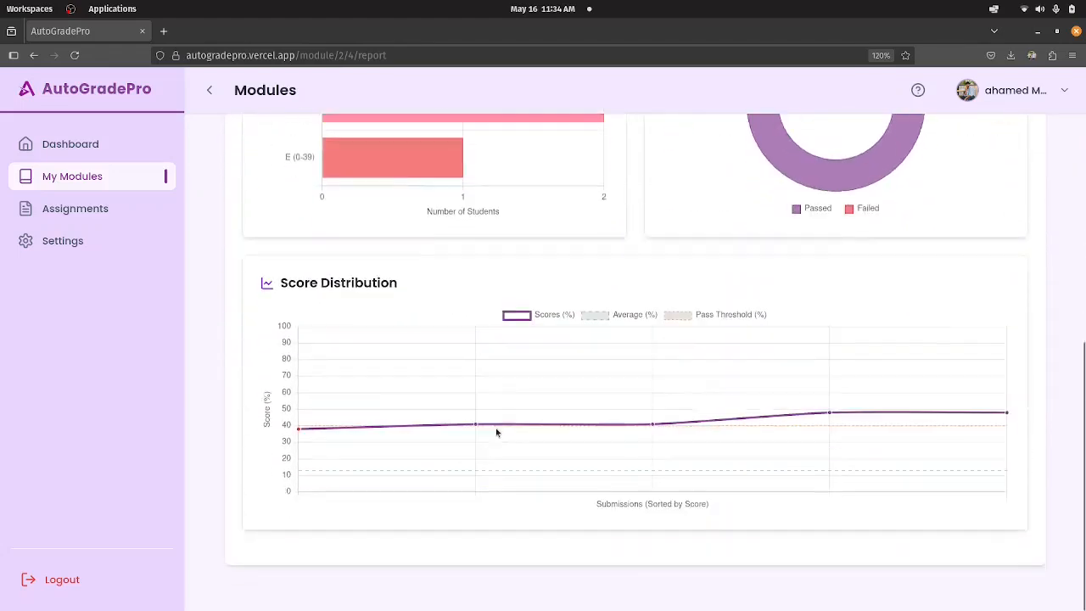
scroll(764, 361, up, 3)
scroll(812, 240, up, 3)
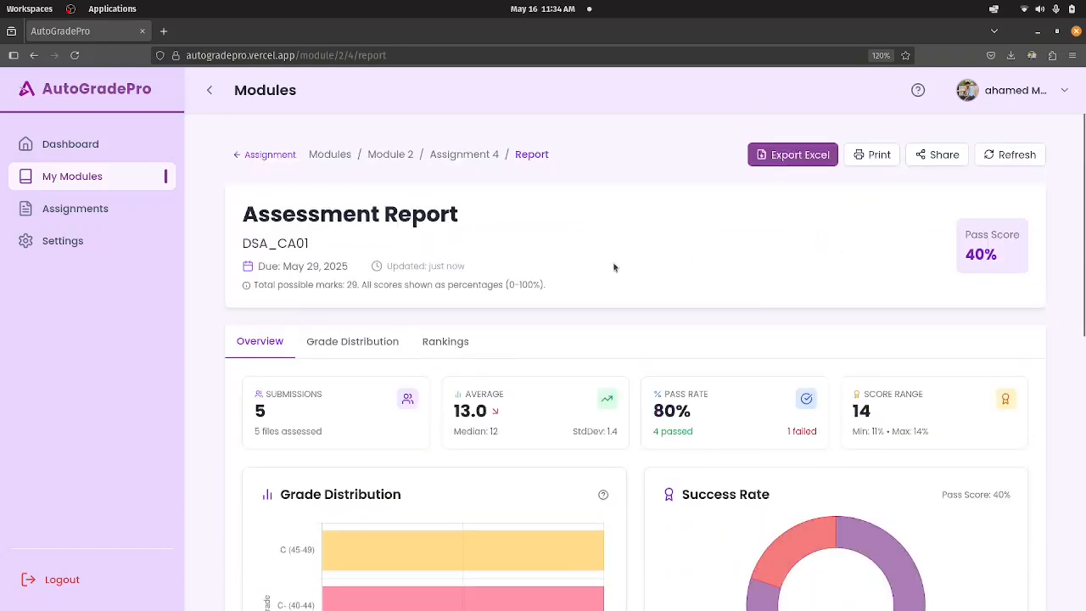
Examine the report's pass rate and score range figures and the bars of the Grade Distribution chart.
scroll(605, 259, down, 2)
scroll(602, 255, up, 3)
drag(653, 412, 719, 420)
click(720, 422)
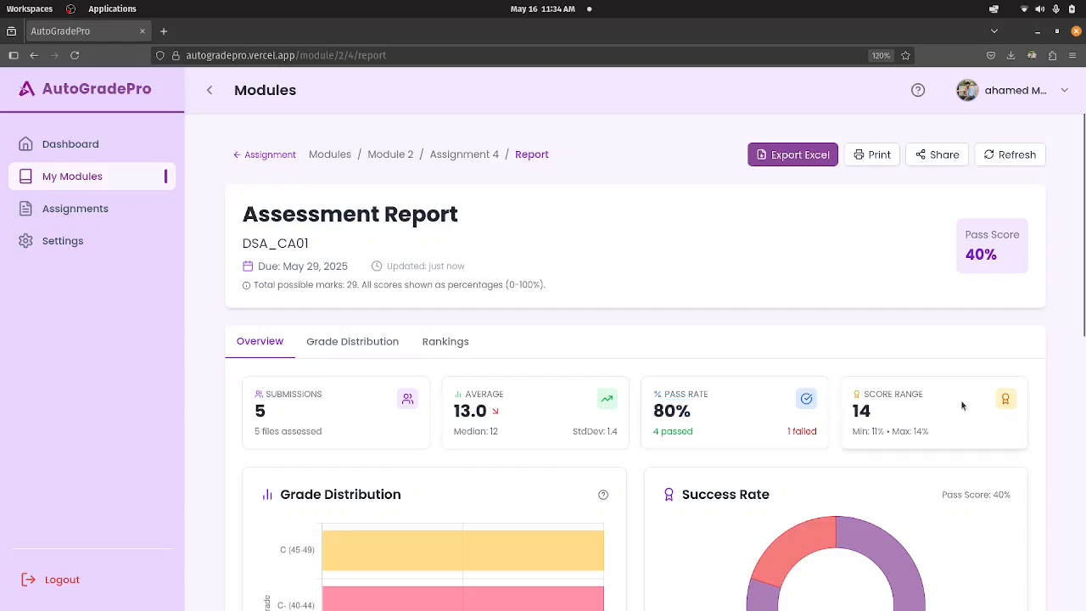
scroll(937, 394, down, 2)
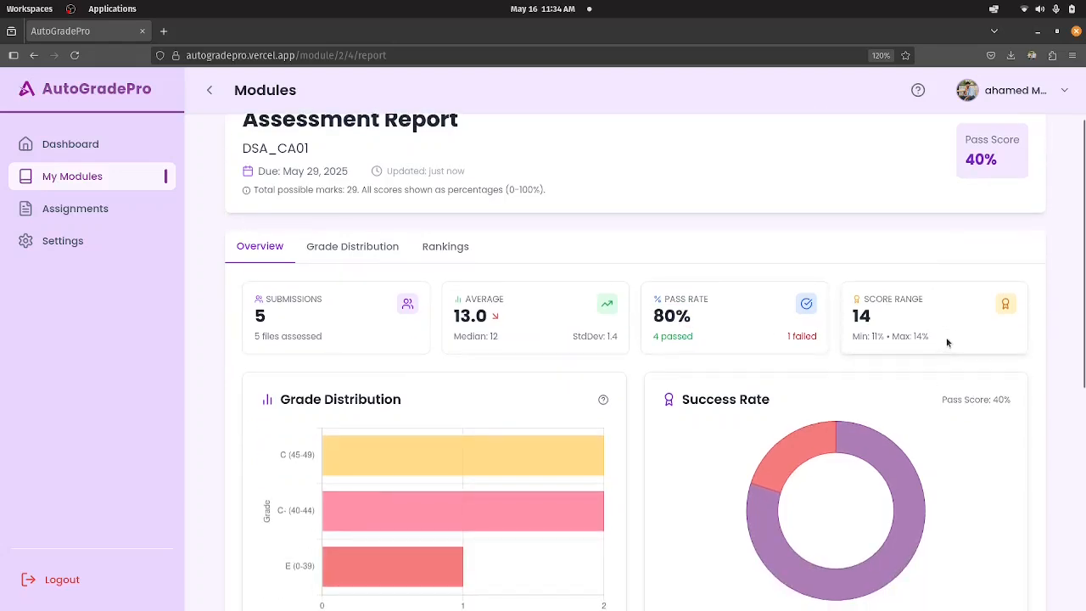
scroll(947, 338, up, 2)
scroll(947, 328, down, 4)
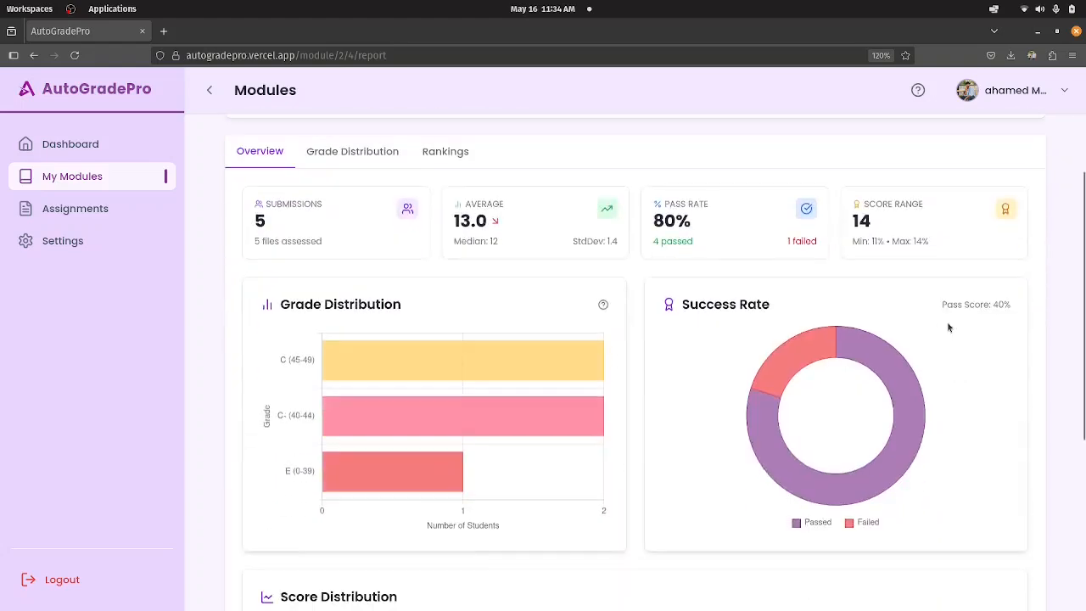
scroll(936, 325, up, 2)
scroll(933, 326, down, 2)
scroll(702, 331, down, 2)
mouse_move(407, 264)
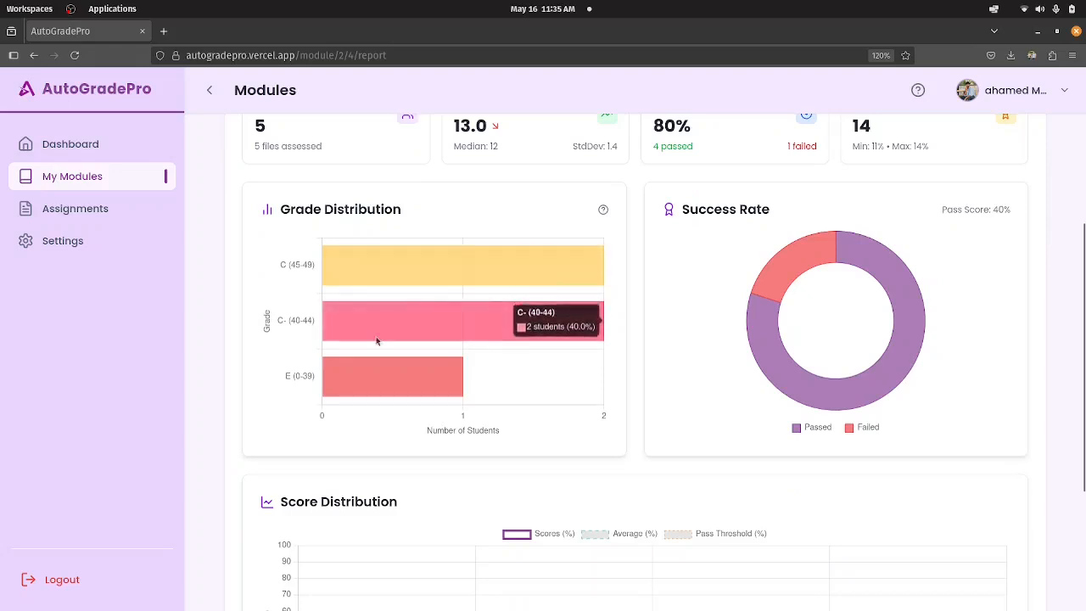
Examine the E bar of the Grade Distribution chart, the failed share of the Success Rate chart and the Score Distribution chart.
mouse_move(393, 386)
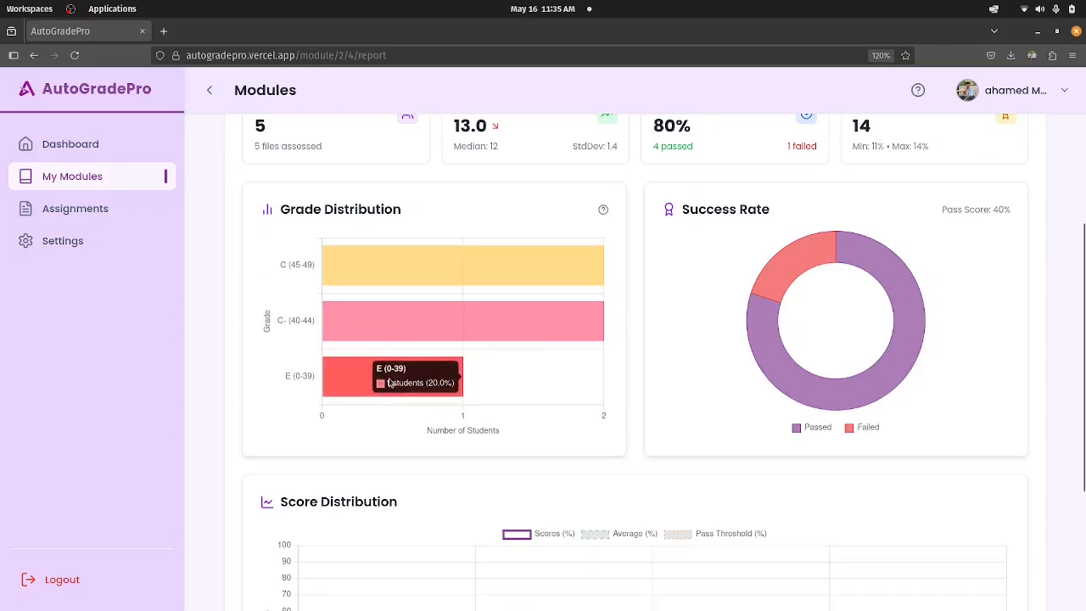
mouse_move(758, 357)
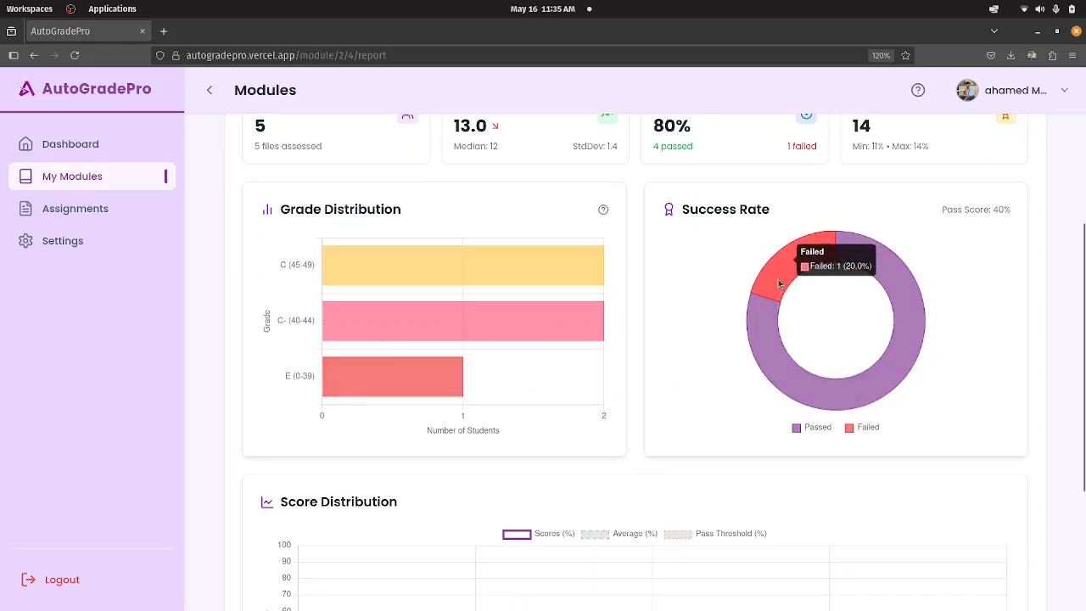
scroll(579, 385, down, 3)
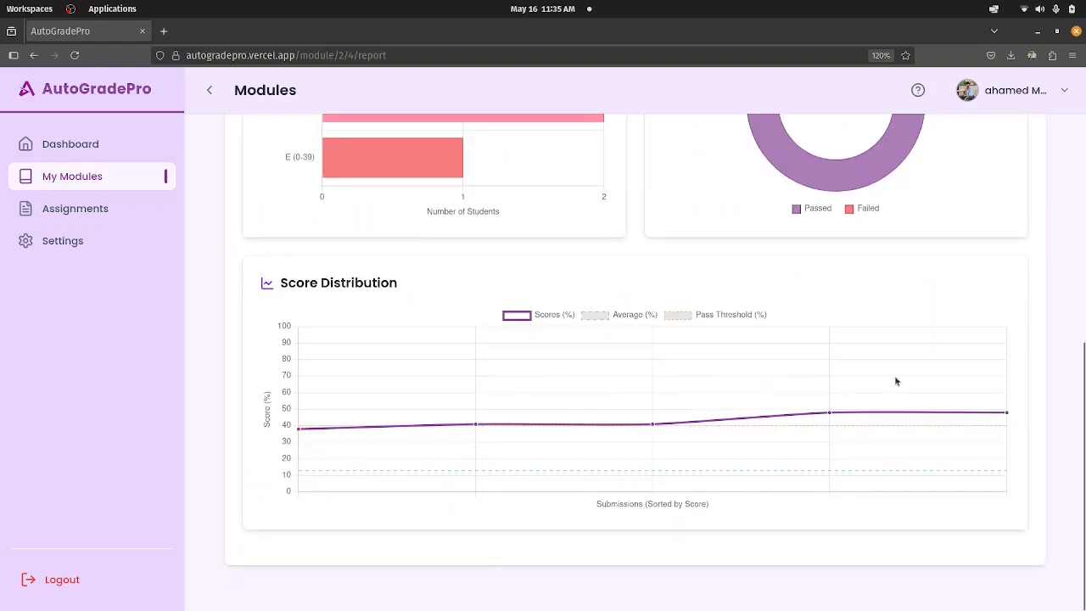
Open the report's Grade Distribution view and examine the grade boundaries and the Grade Breakdown chart.
scroll(303, 302, up, 8)
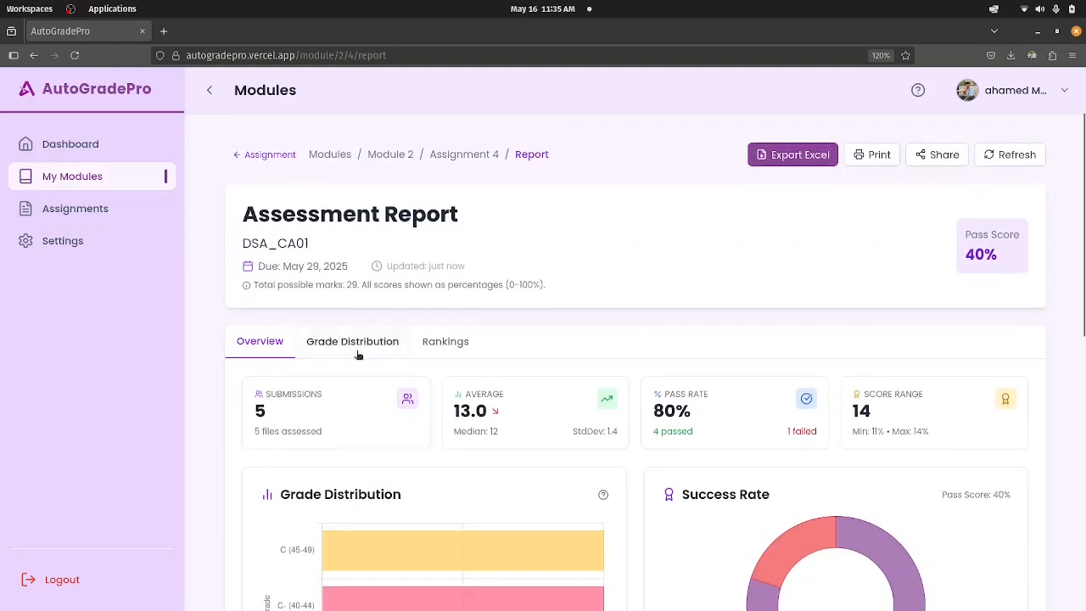
click(358, 355)
scroll(480, 395, down, 3)
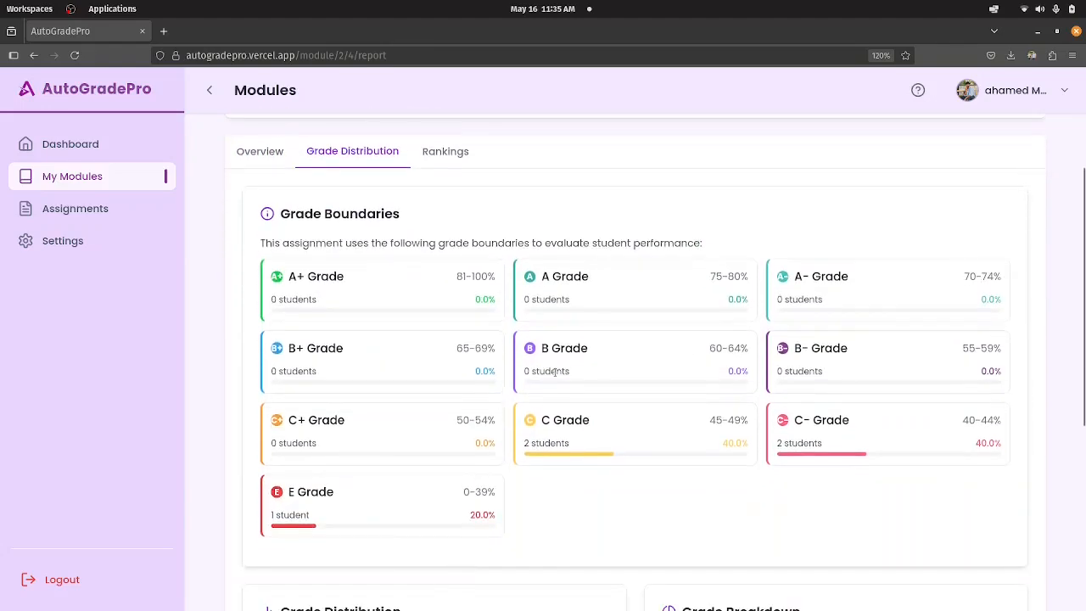
scroll(560, 373, down, 2)
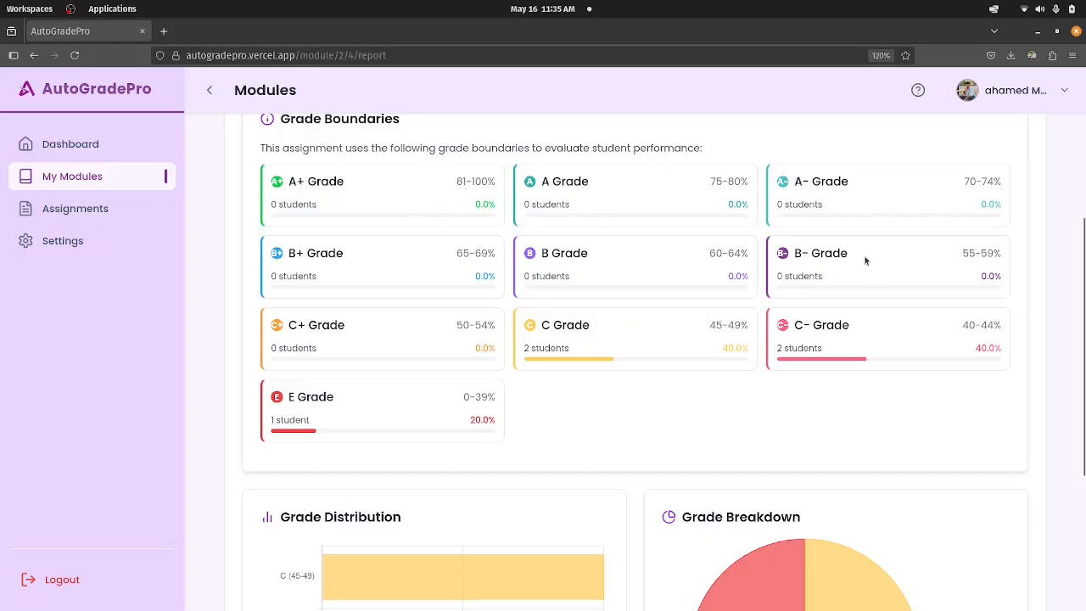
scroll(524, 372, down, 5)
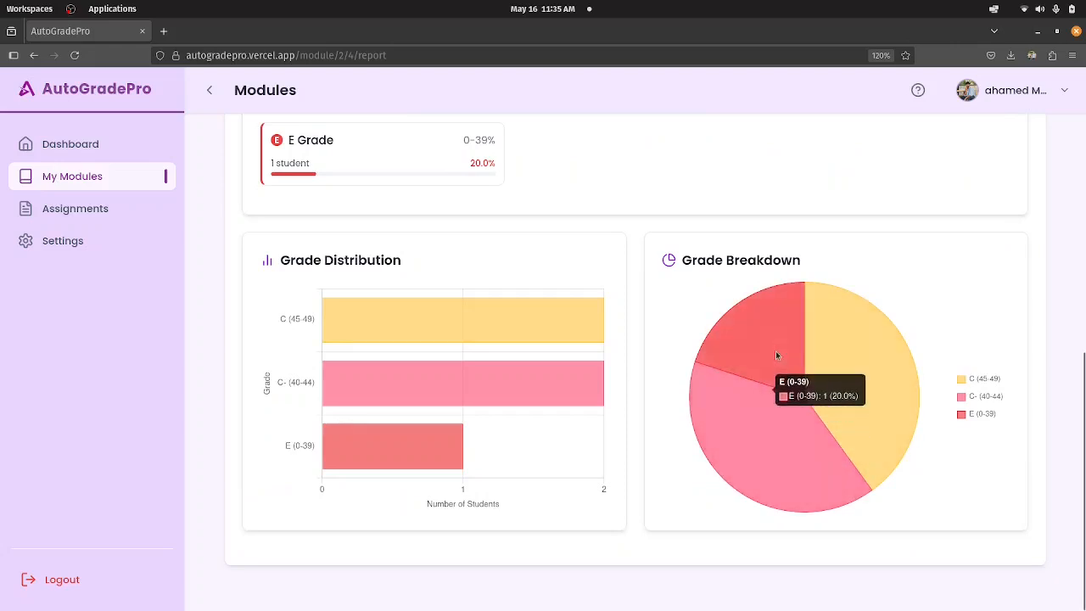
Open the report's Rankings view and examine the File Rankings table and the Performance Comparison chart.
scroll(443, 416, up, 10)
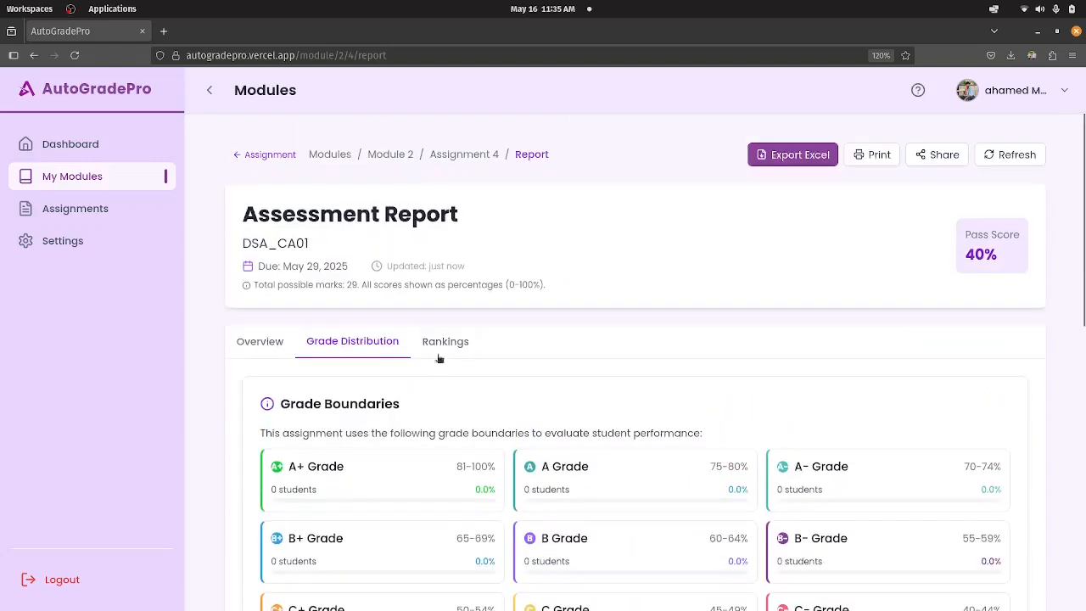
click(442, 341)
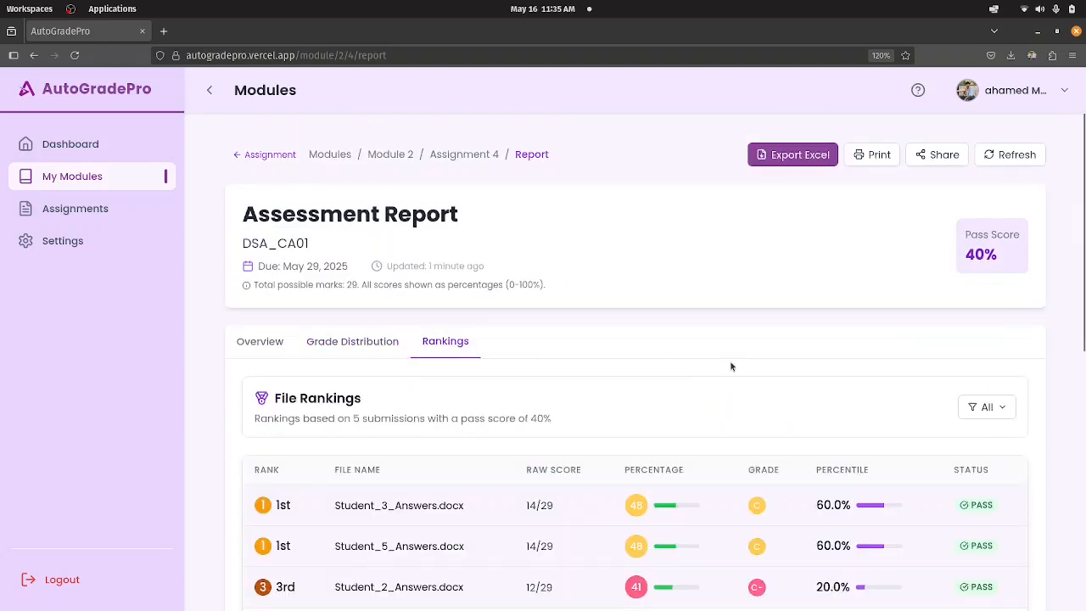
scroll(732, 366, down, 1)
scroll(505, 416, down, 1)
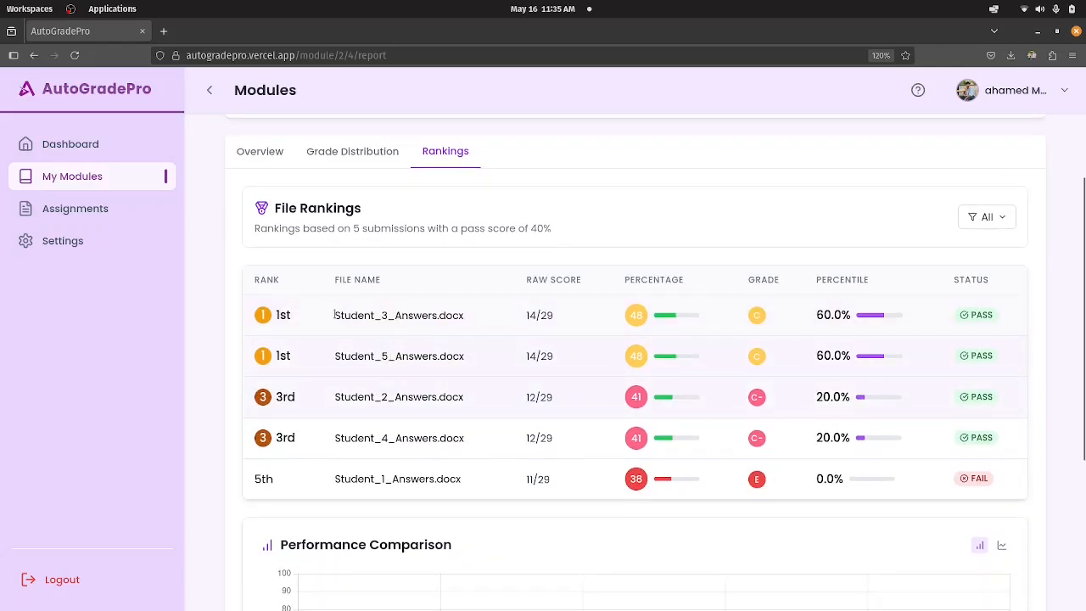
drag(334, 315, 465, 315)
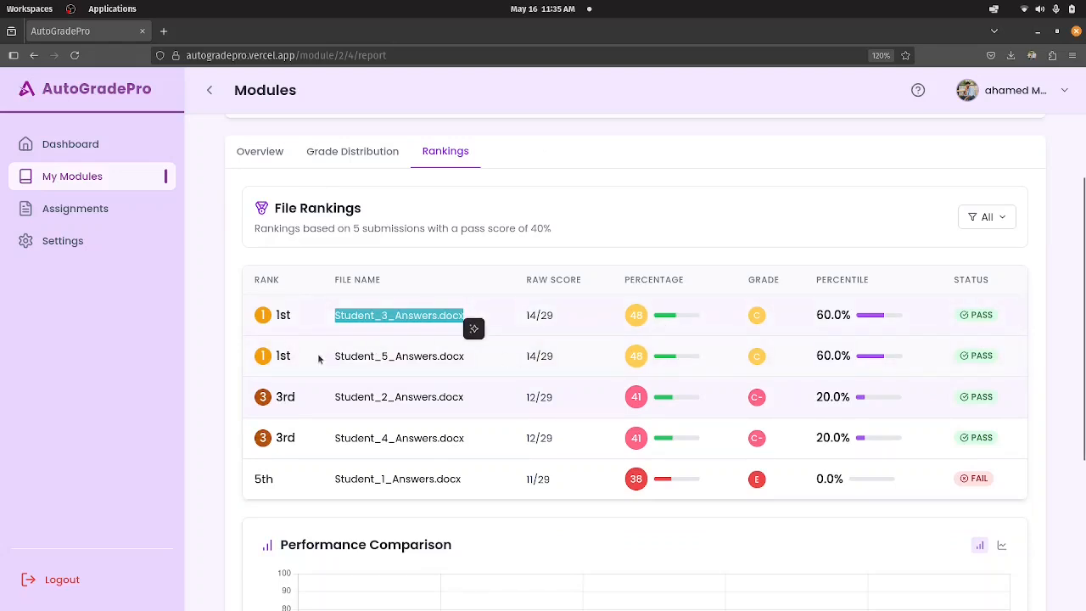
click(329, 315)
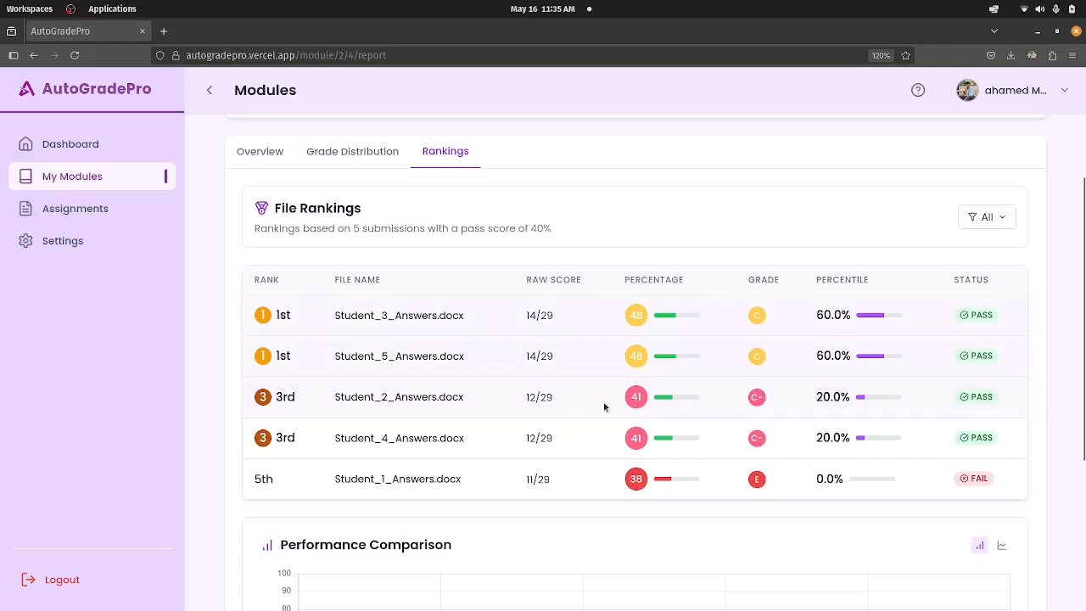
scroll(718, 362, down, 3)
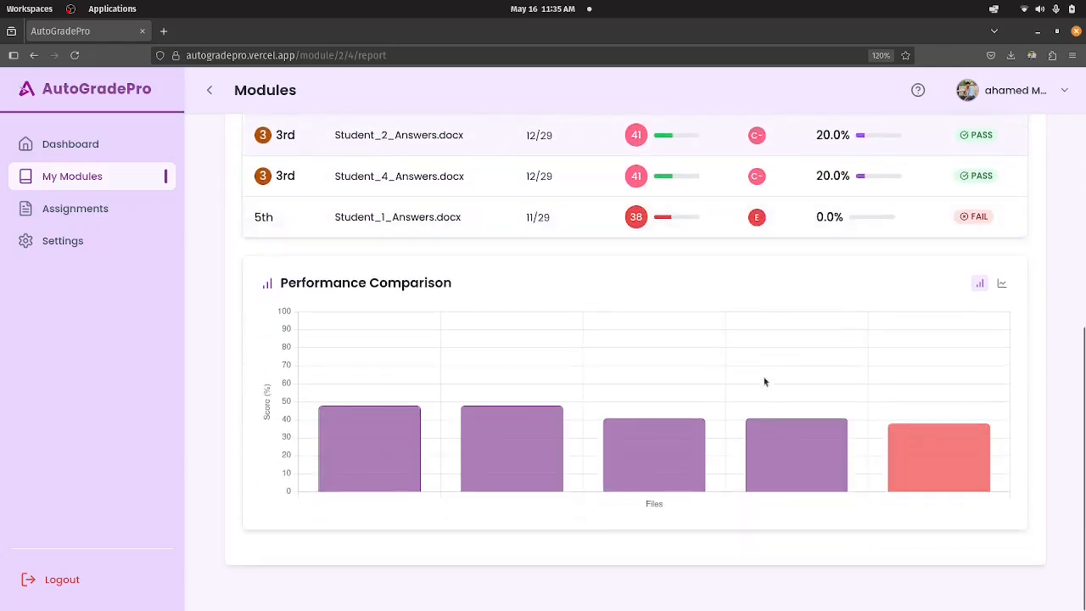
scroll(657, 359, up, 1)
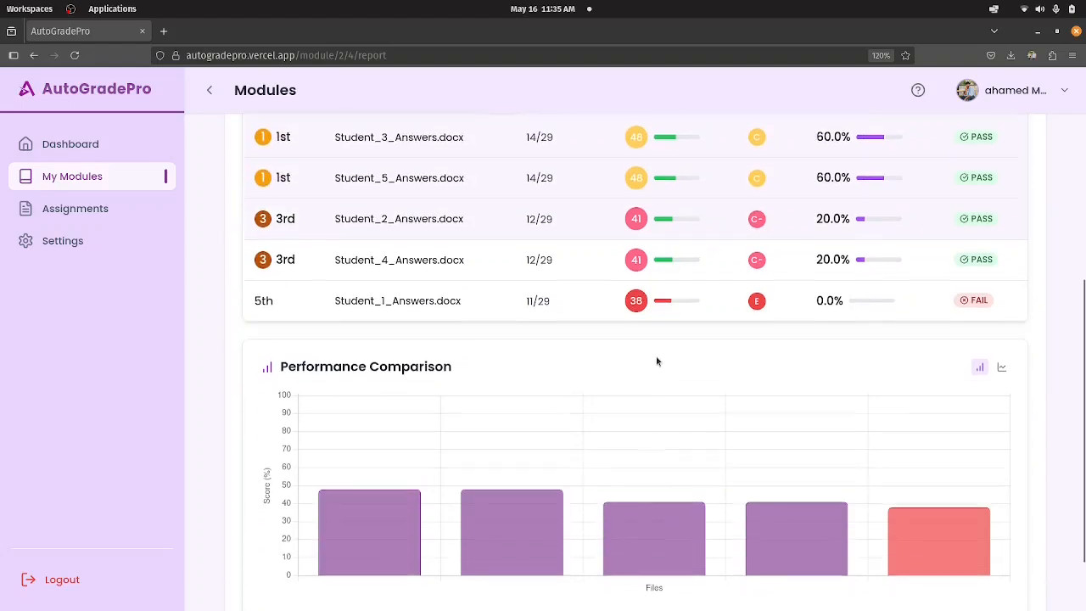
scroll(536, 389, down, 1)
scroll(645, 343, up, 2)
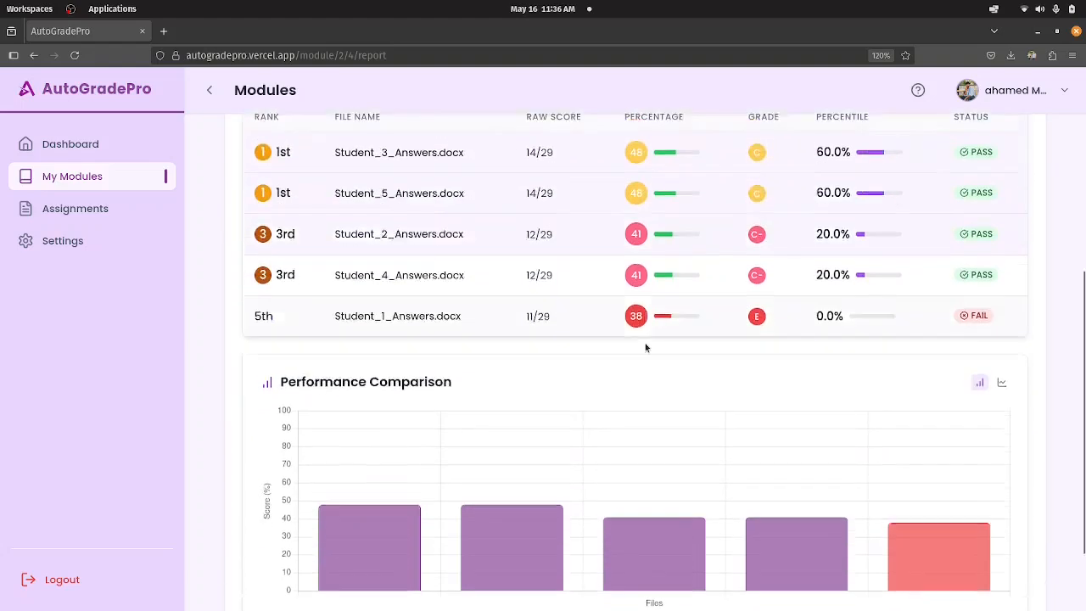
Return to the report's Overview and review its summary figures and charts down to the Score Distribution.
scroll(605, 269, up, 3)
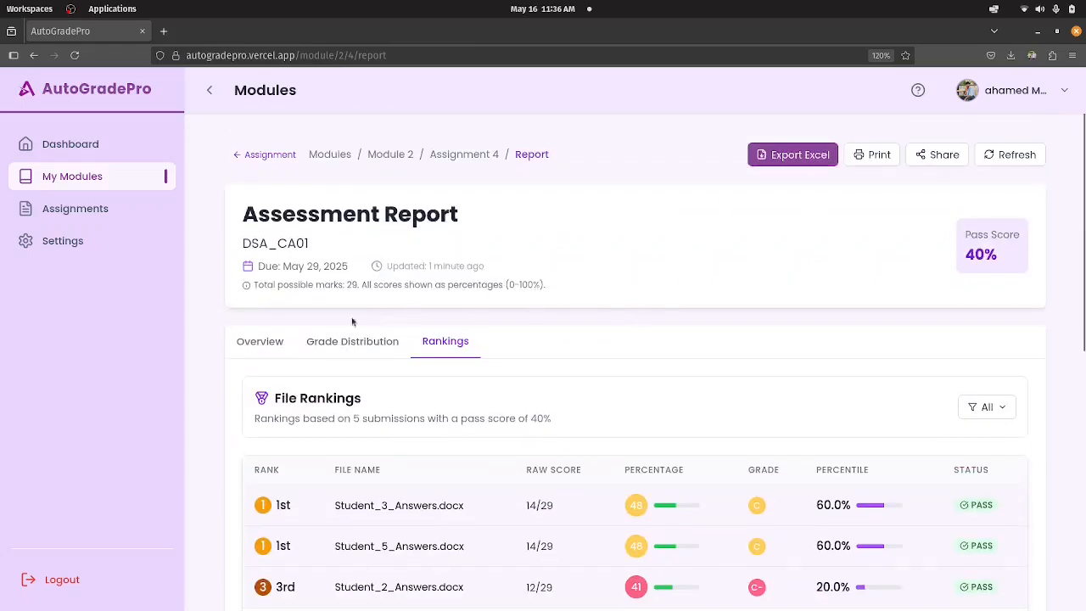
click(277, 346)
scroll(700, 367, down, 4)
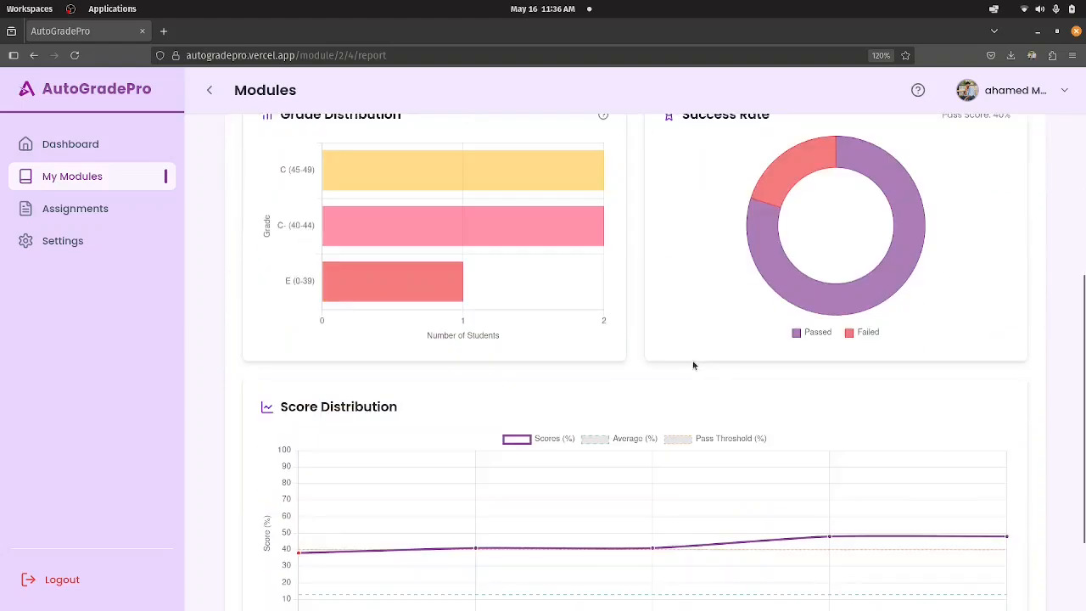
scroll(693, 365, up, 3)
scroll(693, 364, down, 4)
scroll(694, 365, up, 4)
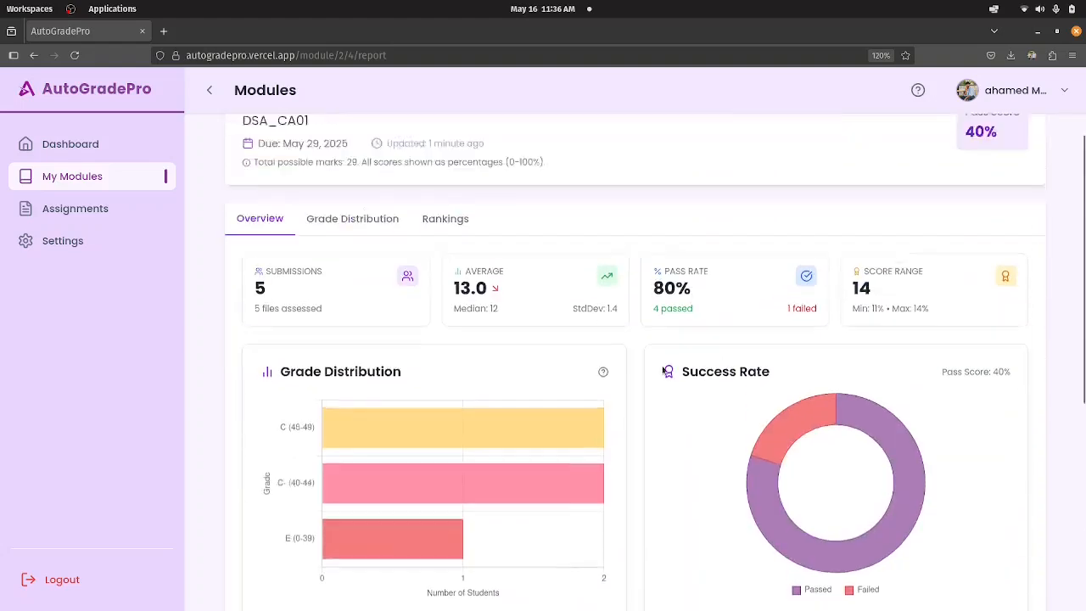
scroll(665, 370, up, 2)
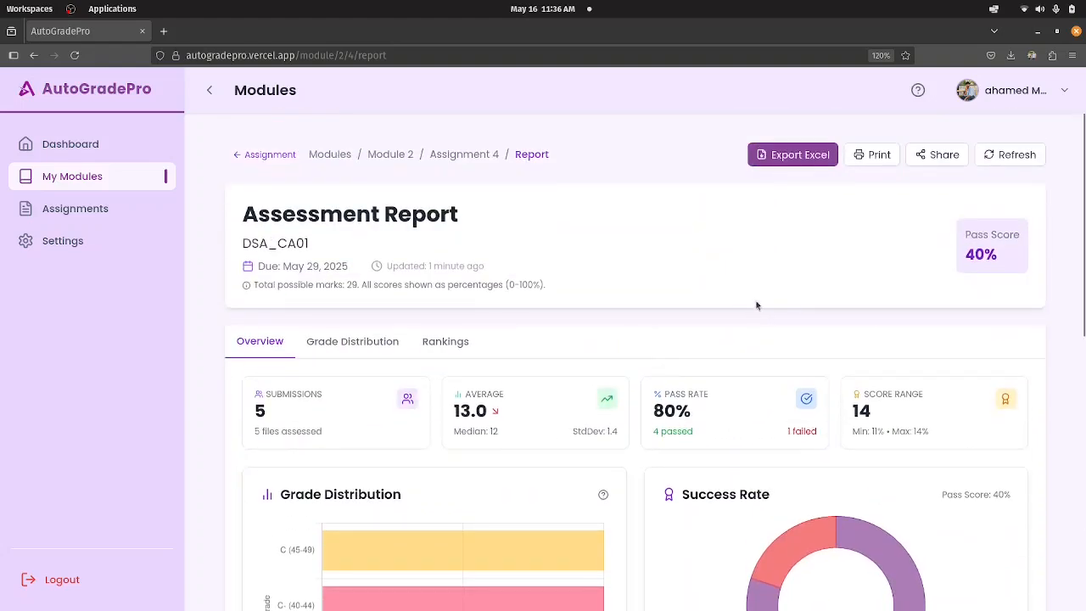
scroll(653, 356, down, 6)
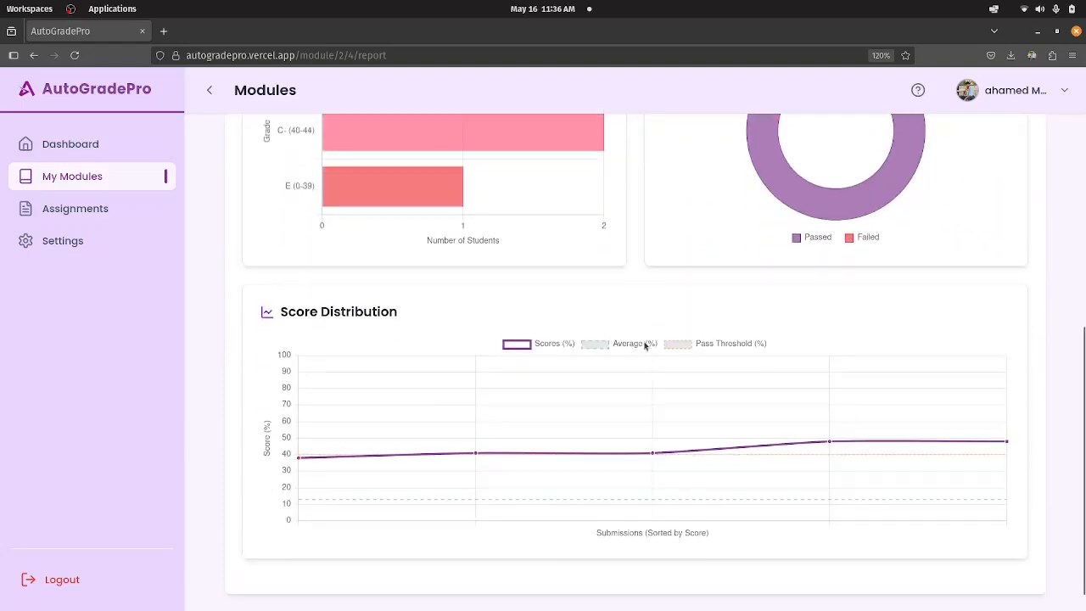
scroll(650, 314, up, 7)
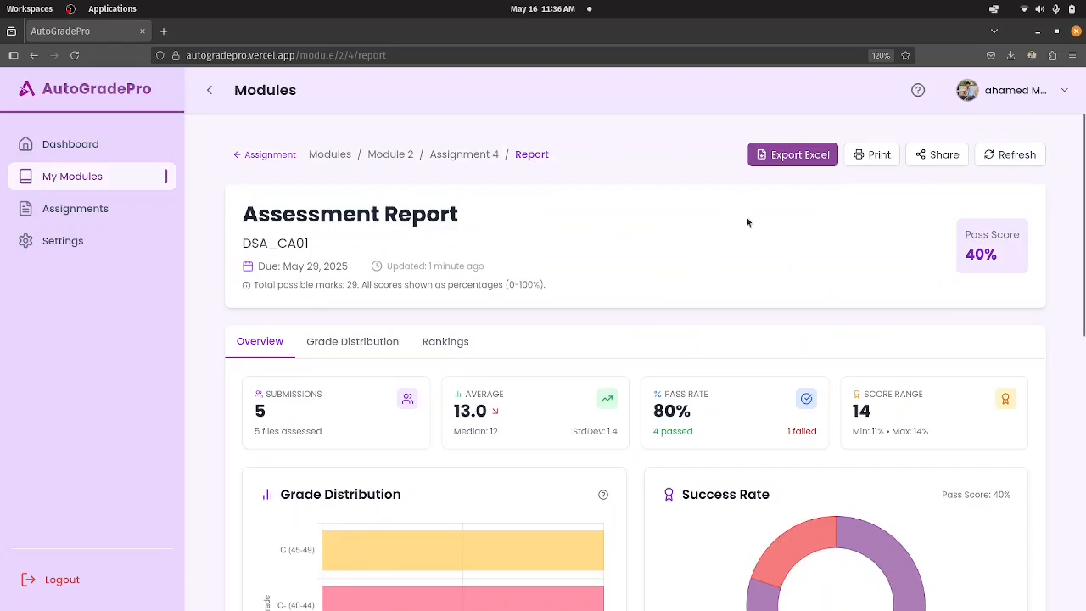
Export the DSA_CA01 assessment report to Excel and open the downloaded DSA_CA01_Report.xlsx in LibreOffice Calc.
click(782, 165)
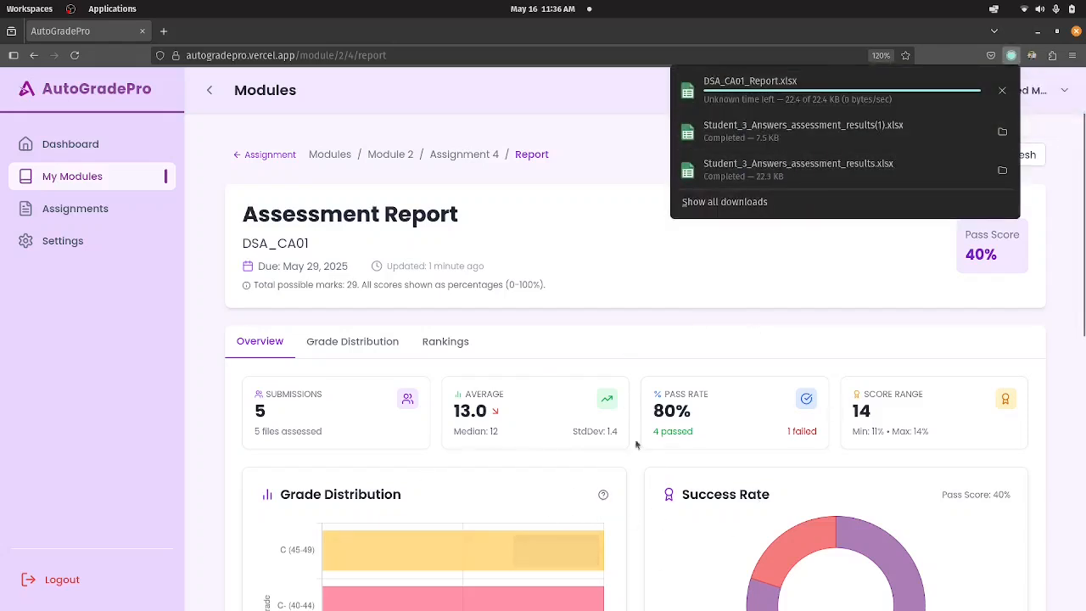
click(1003, 88)
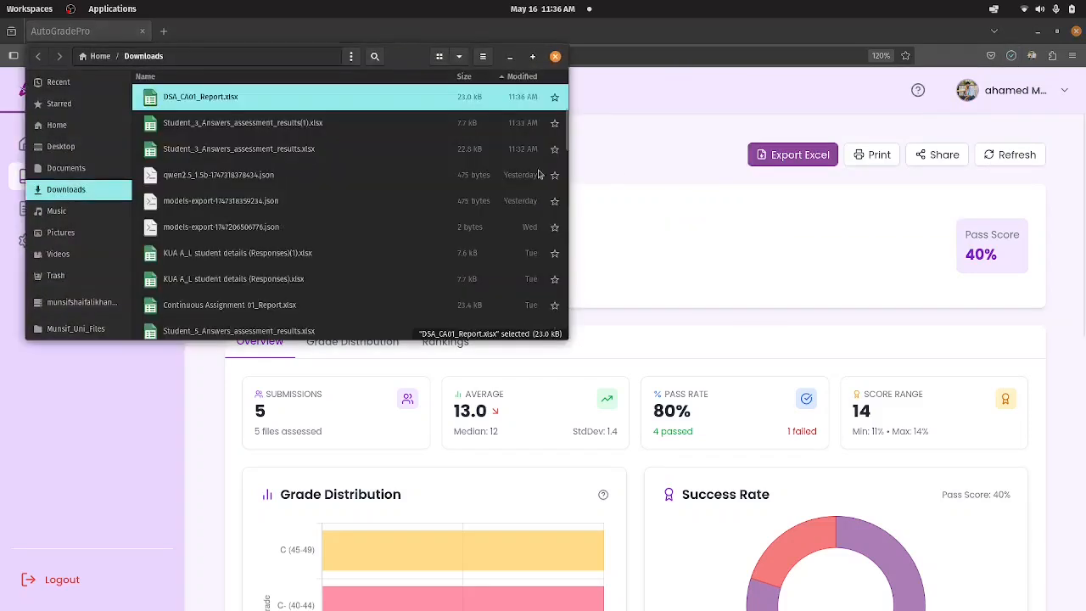
double_click(262, 96)
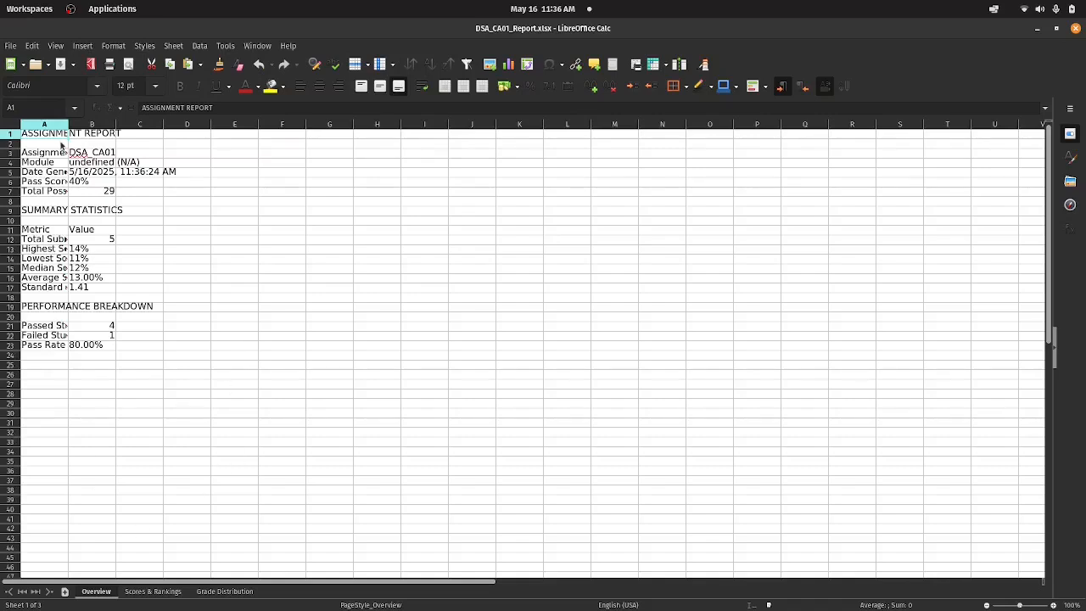
Widen the cut-off columns on the Overview and Scores & Rankings sheets to read their full contents.
drag(70, 124, 369, 126)
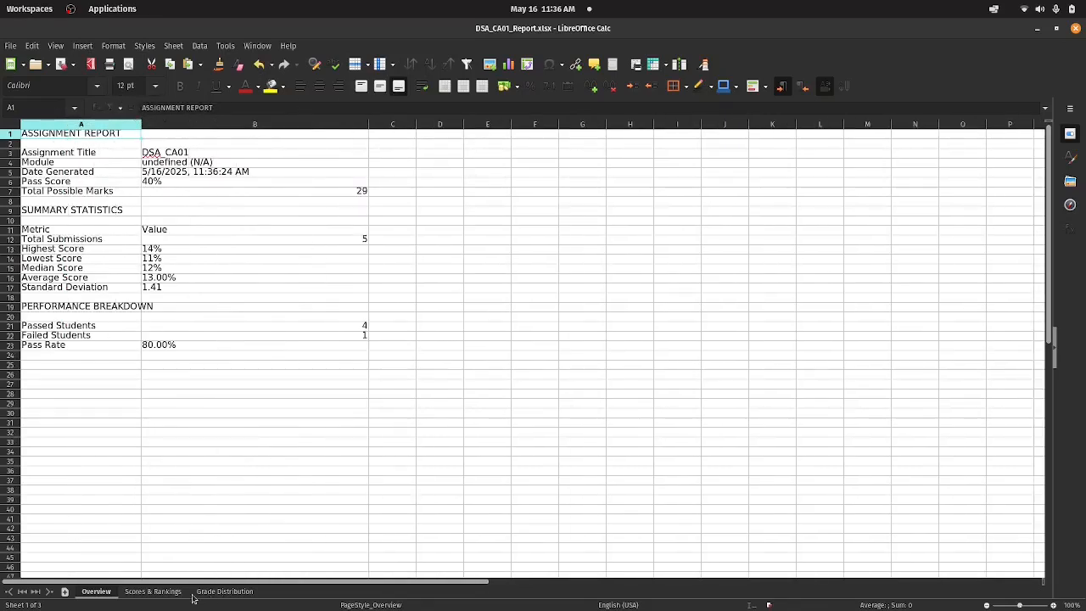
click(156, 592)
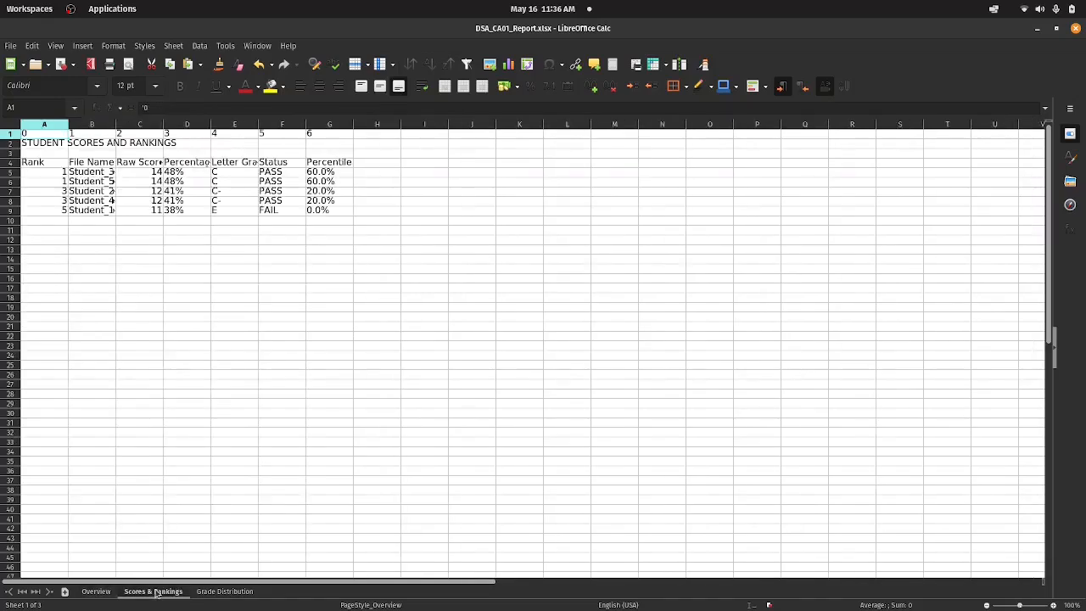
click(200, 593)
click(161, 593)
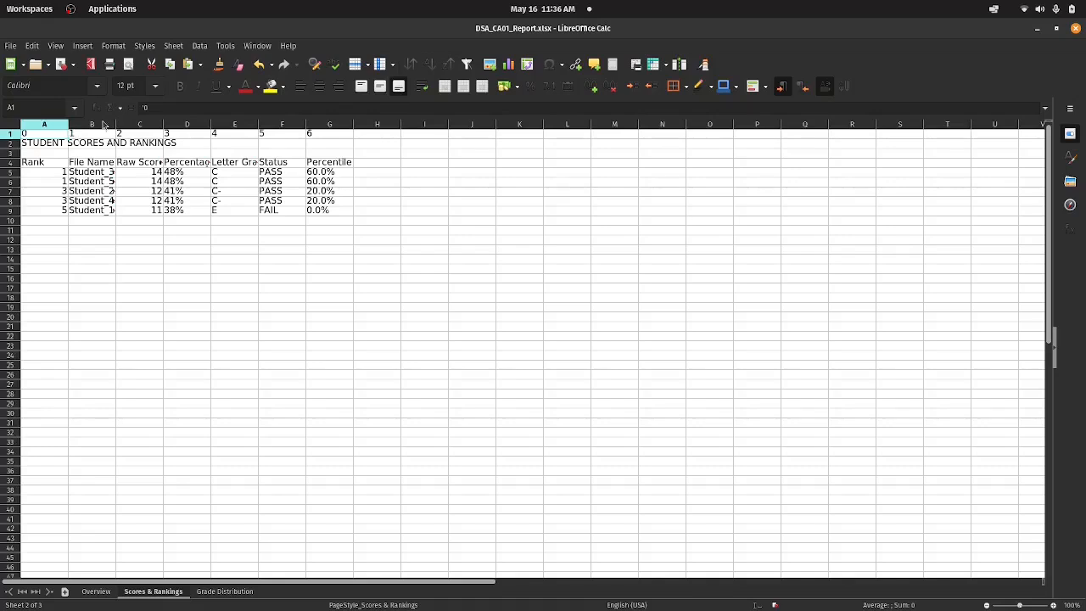
drag(116, 123, 221, 124)
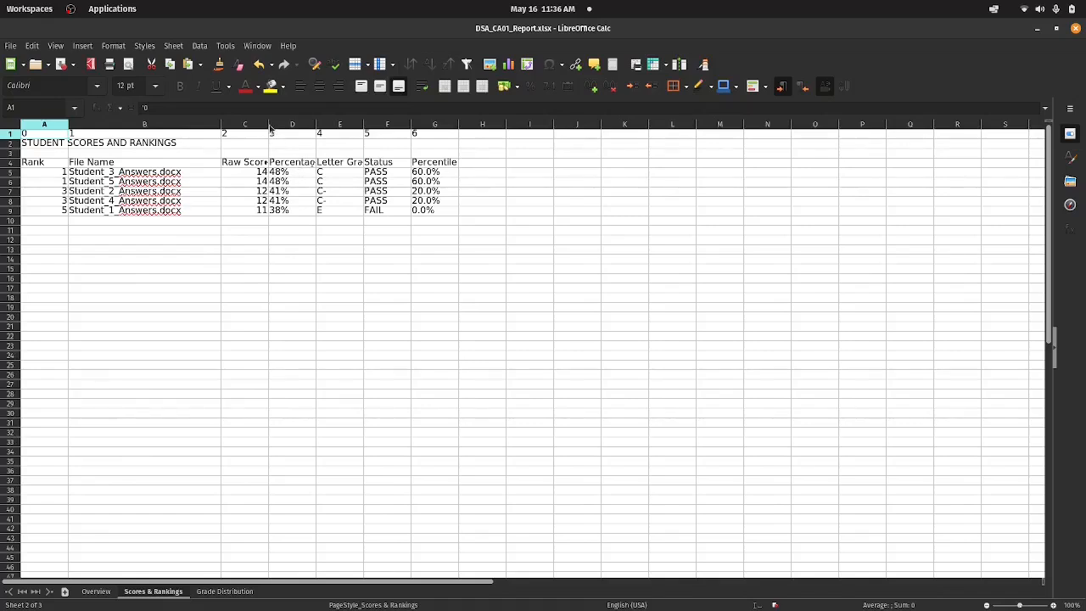
drag(268, 124, 353, 124)
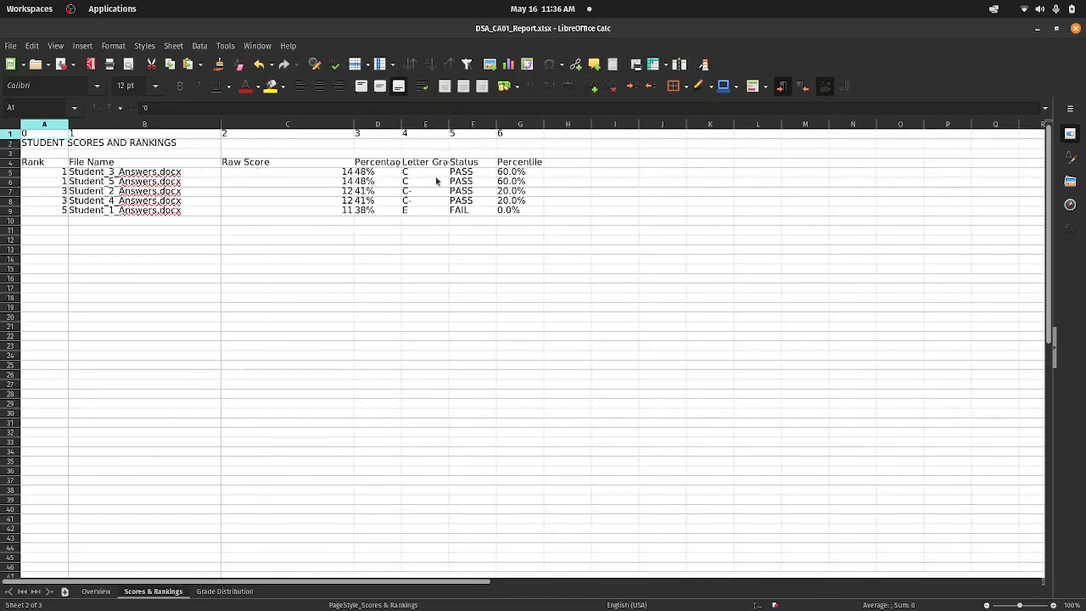
drag(401, 124, 558, 124)
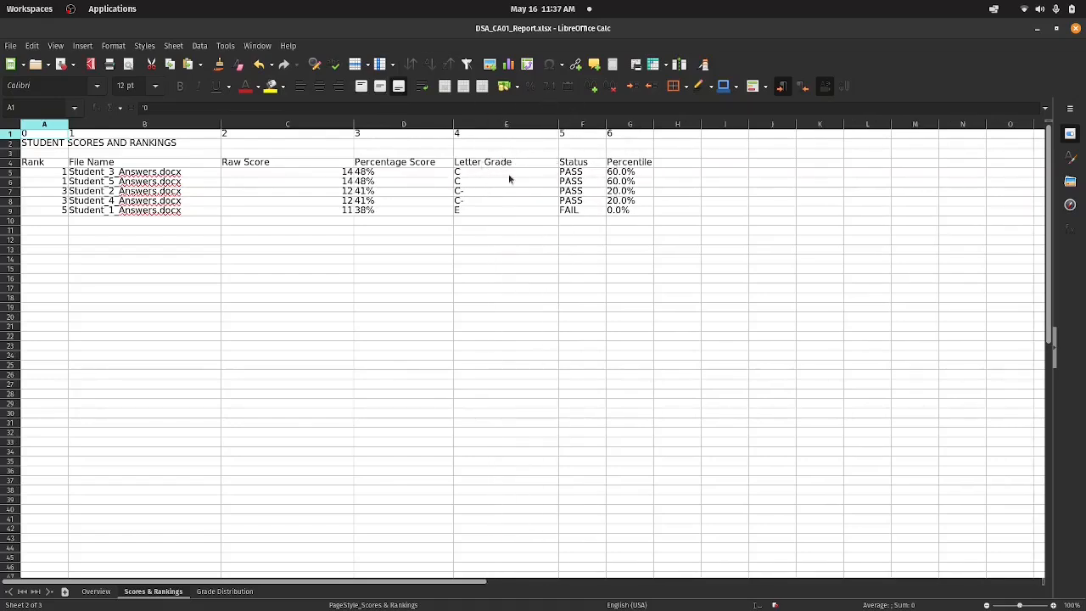
drag(606, 125, 696, 125)
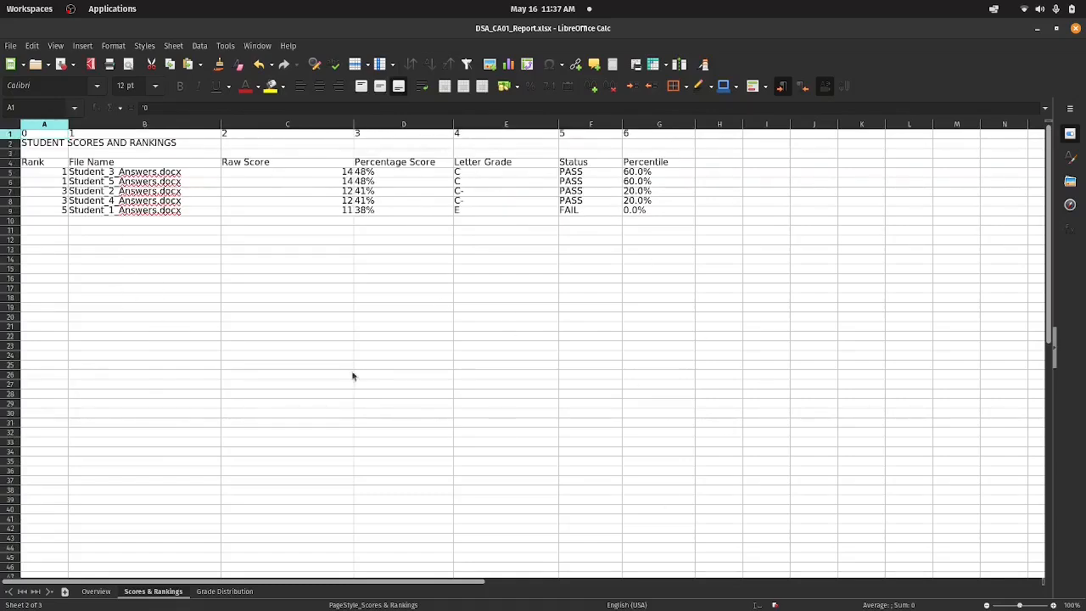
View the Grade Distribution and Overview sheets, then close the workbook without saving and the Downloads folder window.
click(219, 590)
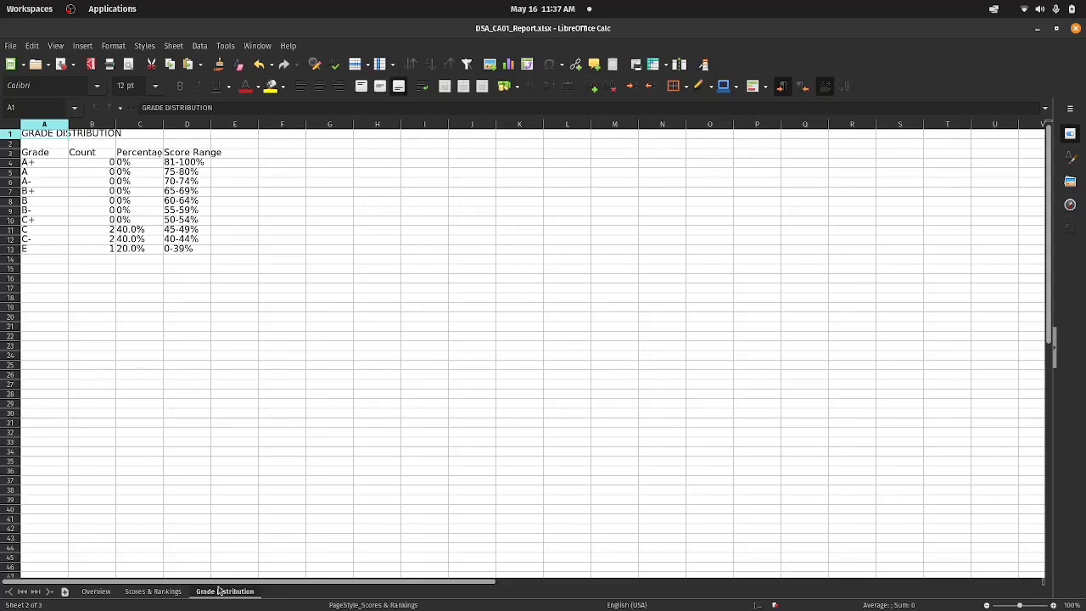
click(98, 592)
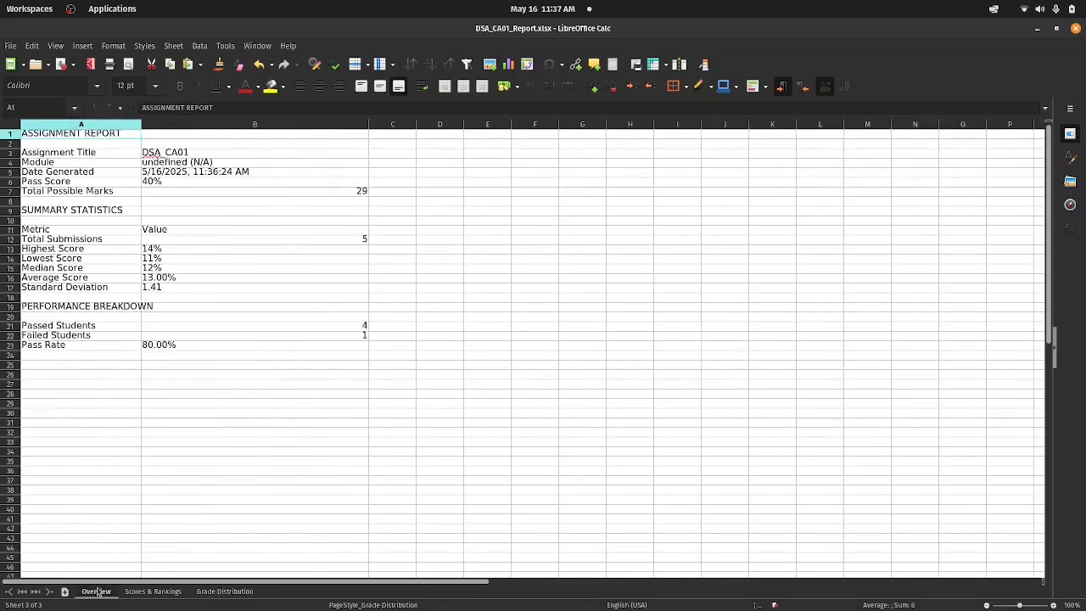
click(1076, 29)
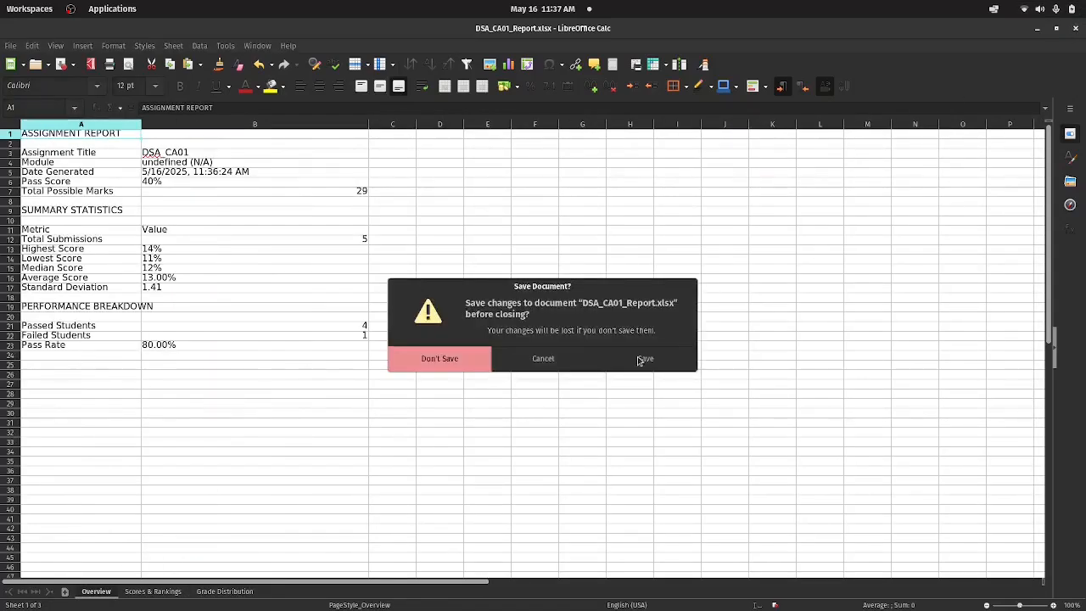
click(455, 363)
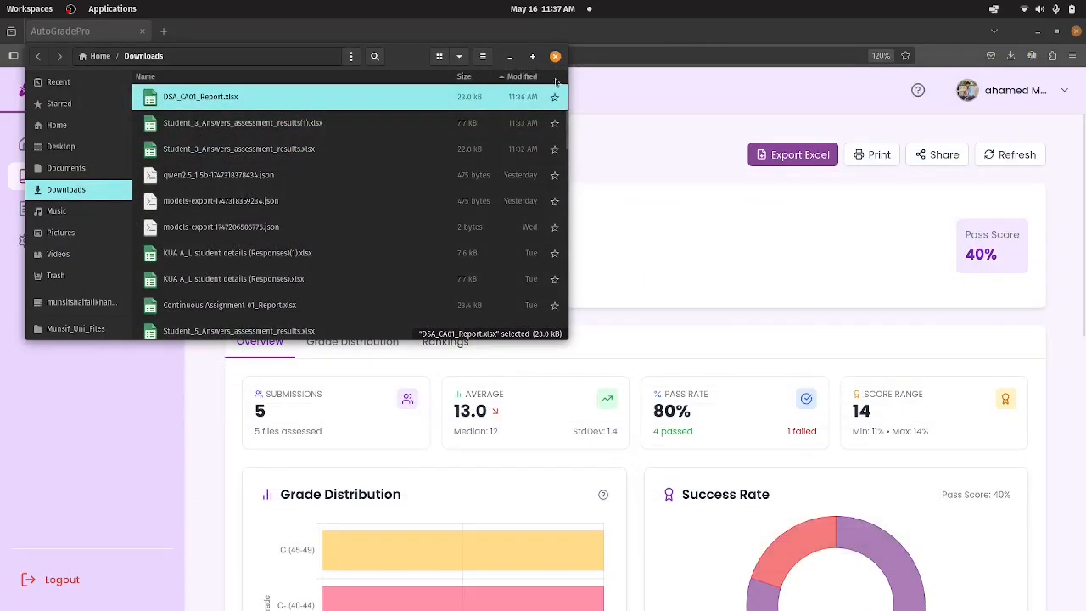
click(556, 56)
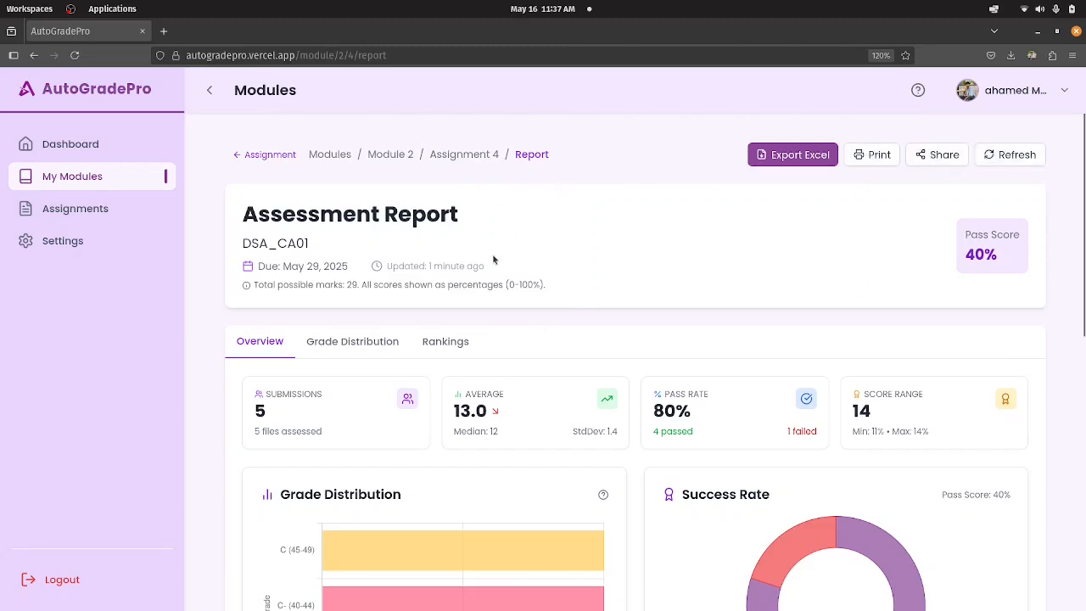
Return from the report to the DSA_CA01 assignment page and clear all of its grading results.
scroll(494, 259, down, 5)
scroll(412, 252, up, 5)
click(475, 154)
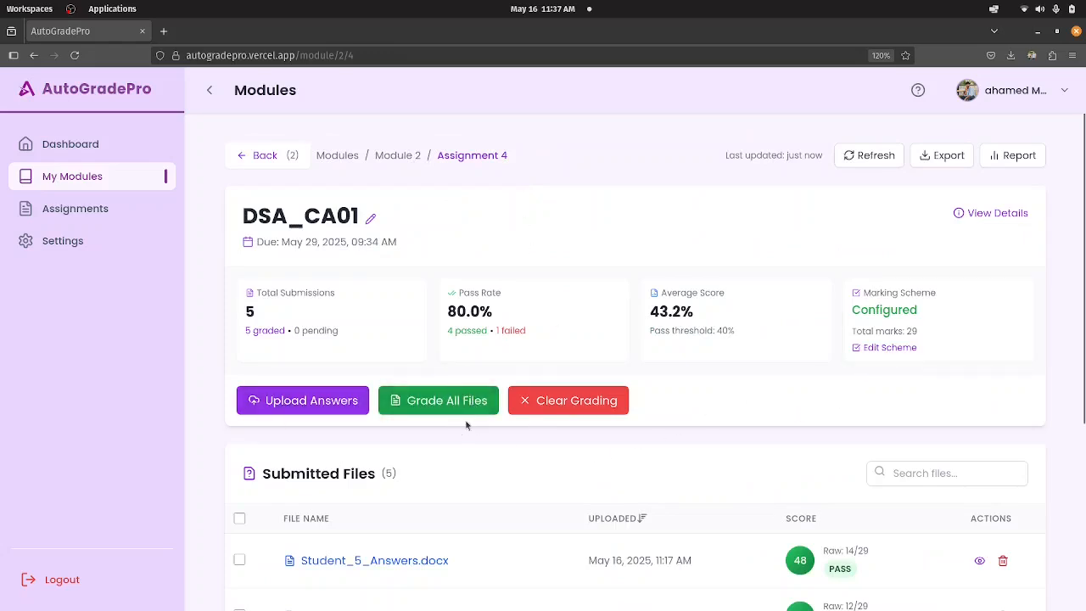
scroll(620, 407, down, 3)
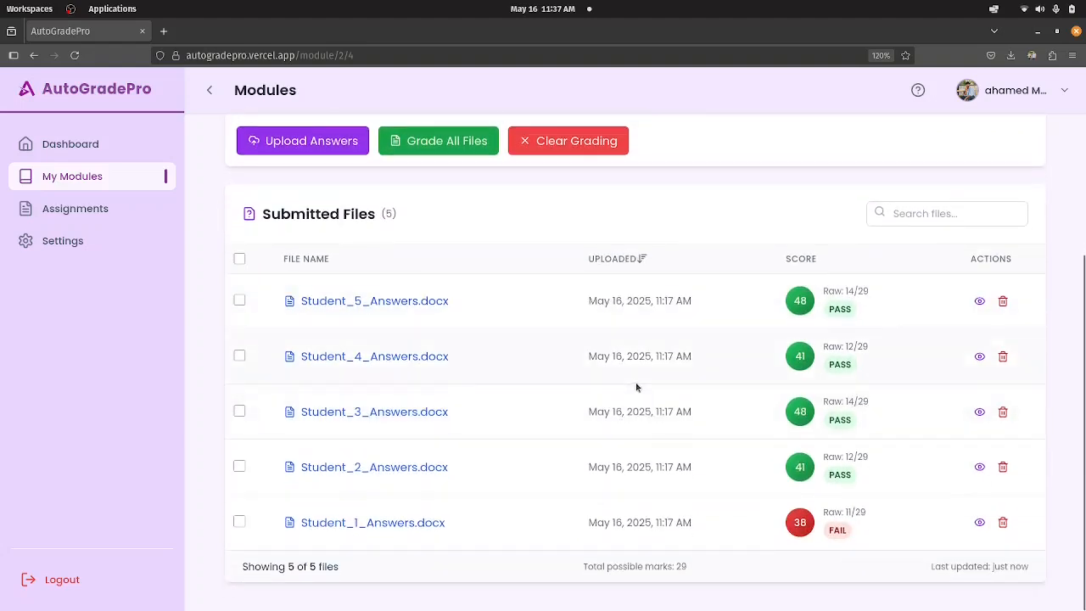
scroll(638, 262, up, 3)
click(567, 331)
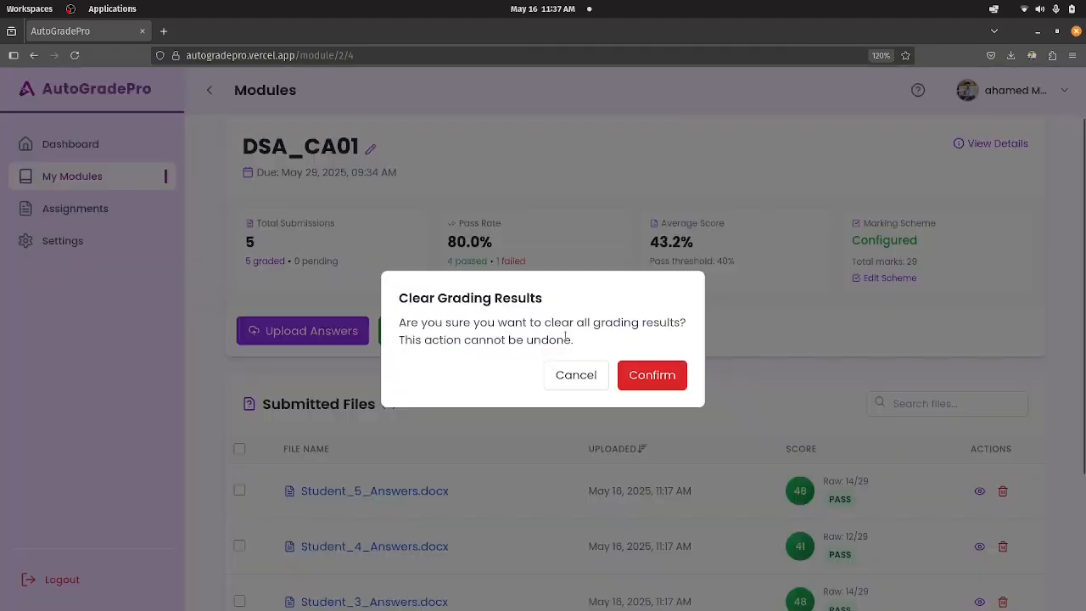
click(653, 376)
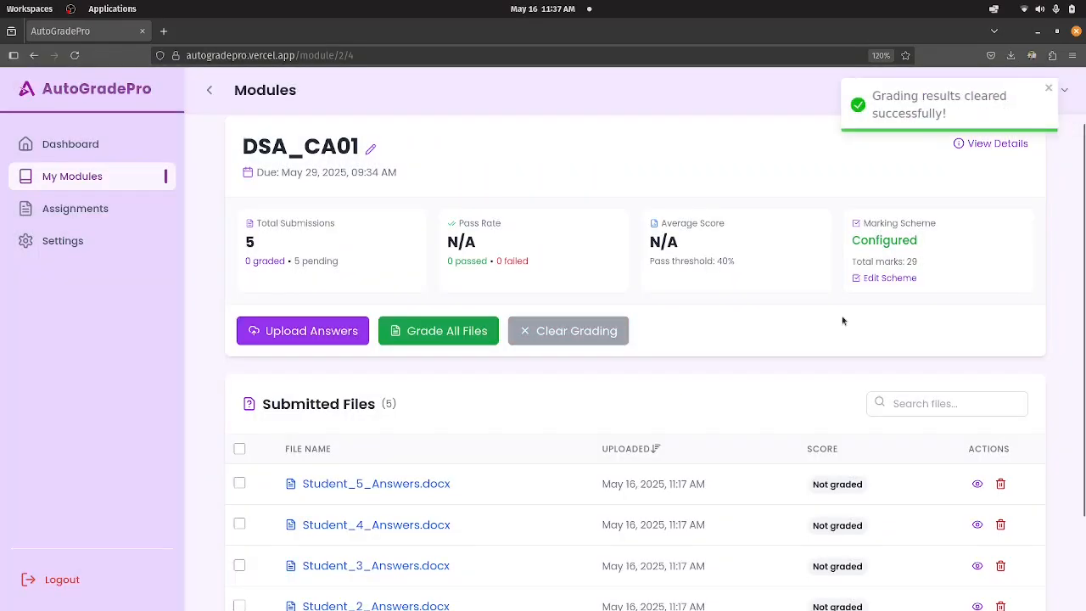
Open DSA_CA01's marking scheme editor, return to the assignment page and check the scores in the Submitted Files list.
click(880, 280)
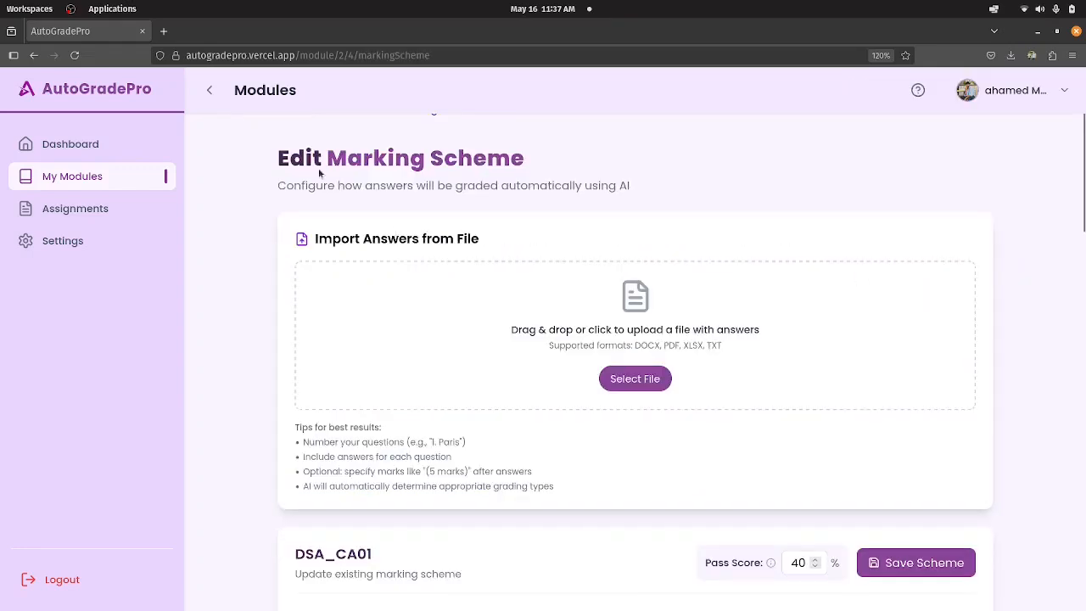
scroll(307, 214, up, 1)
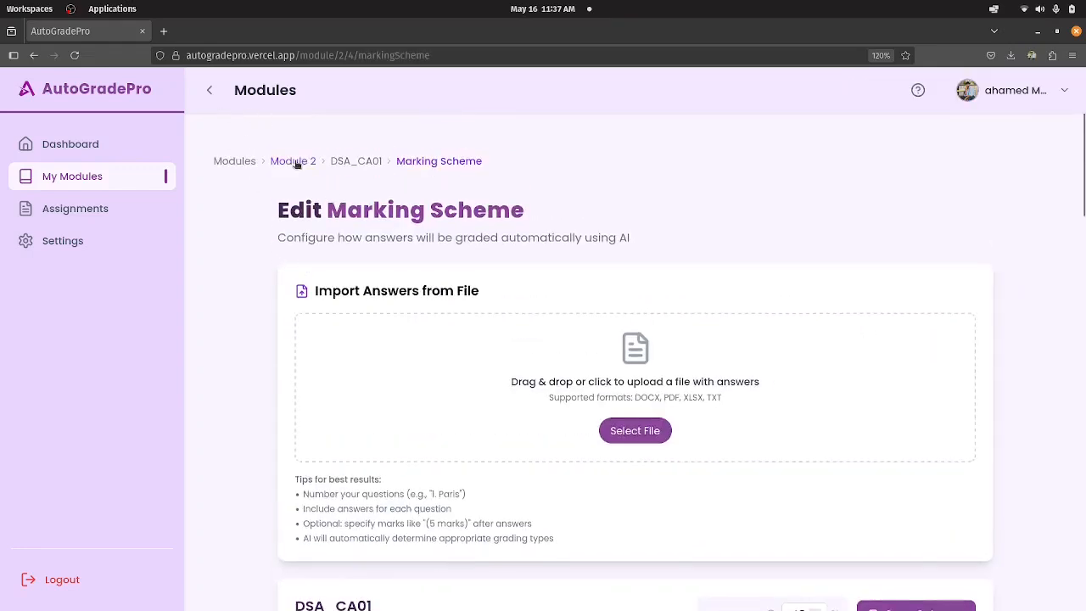
scroll(552, 469, down, 5)
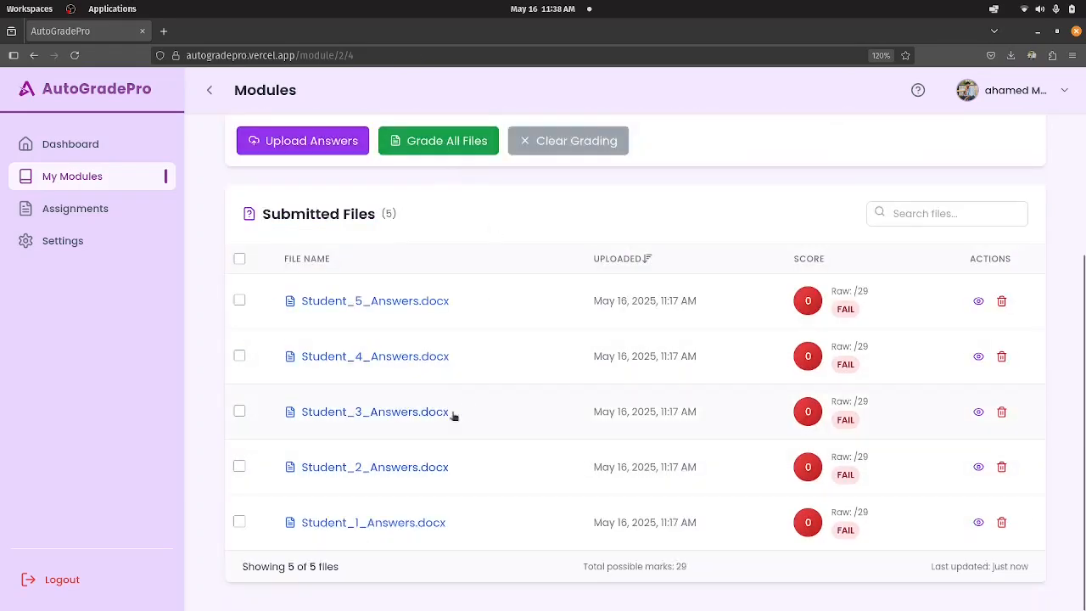
scroll(439, 398, up, 4)
scroll(712, 386, down, 1)
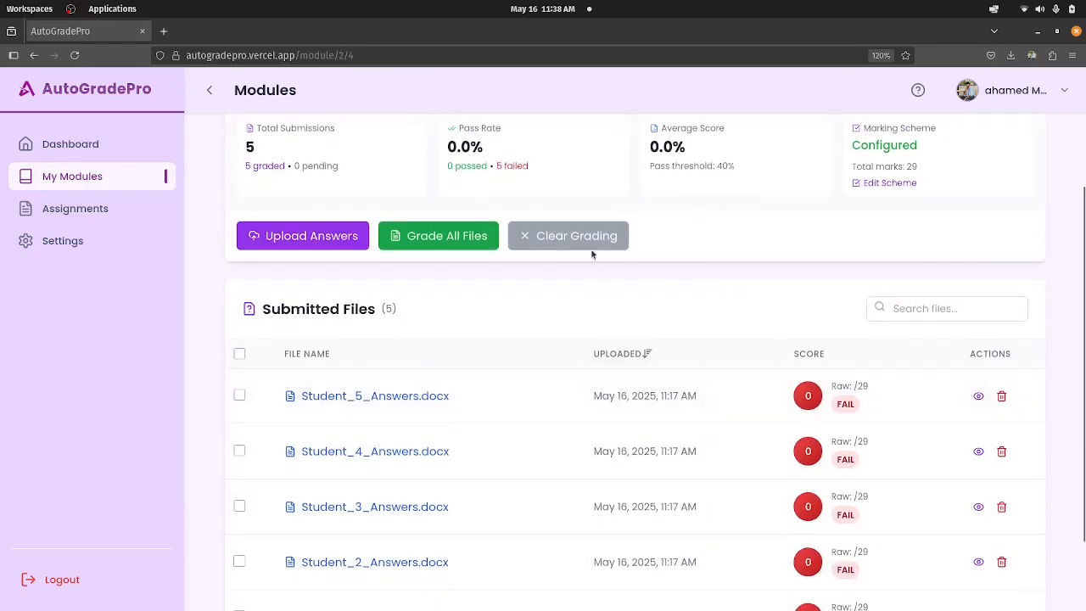
scroll(618, 459, down, 2)
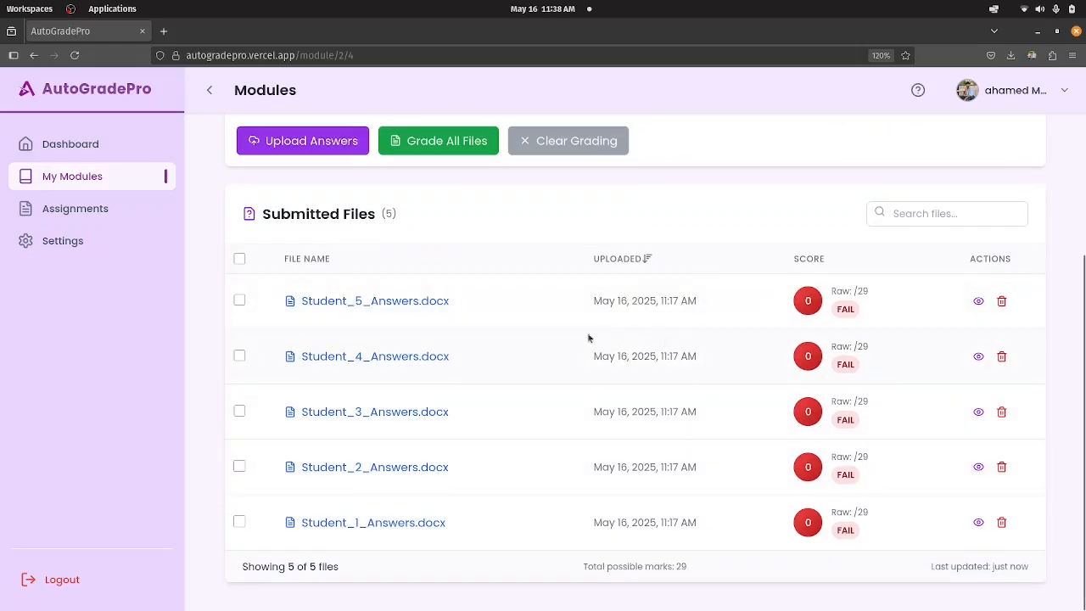
scroll(651, 337, up, 2)
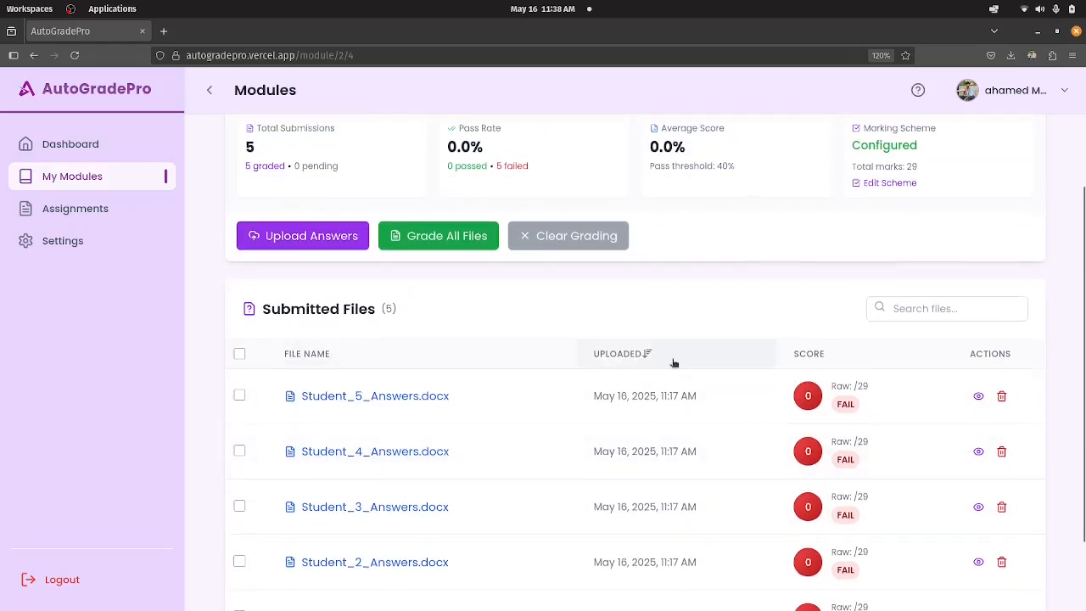
scroll(671, 364, up, 3)
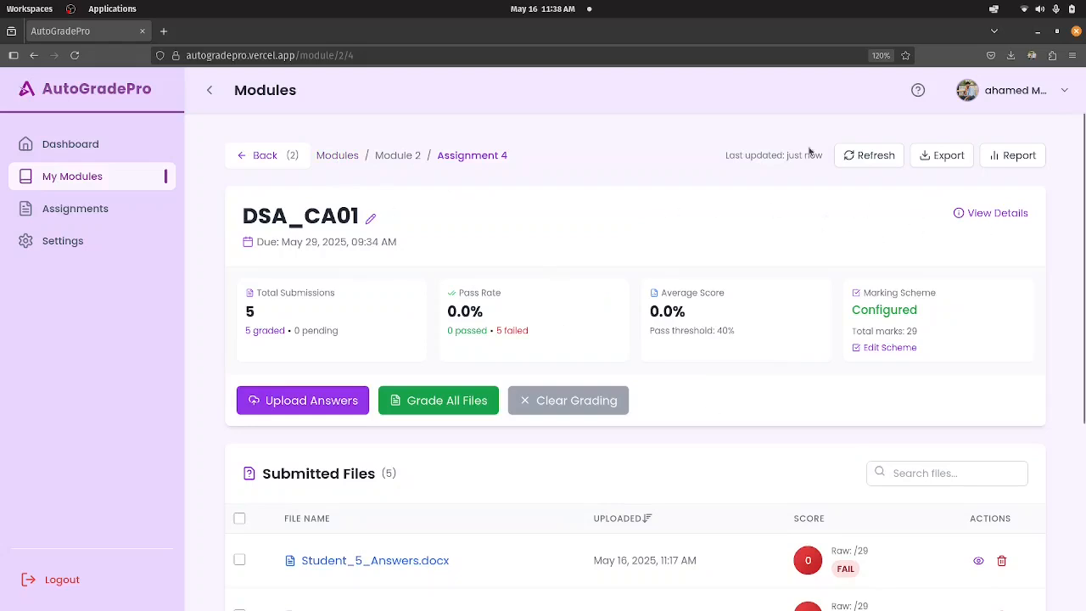
Open the Dashboard and review its summary cards for modules, assignments, submissions and marking schemes and its Quick Actions.
click(106, 163)
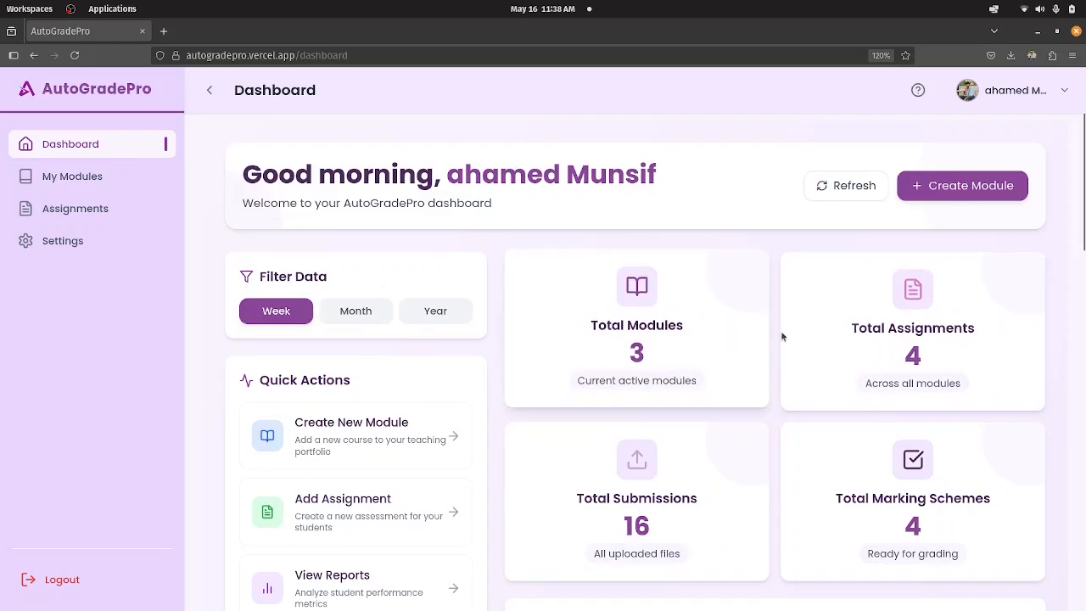
scroll(934, 352, down, 1)
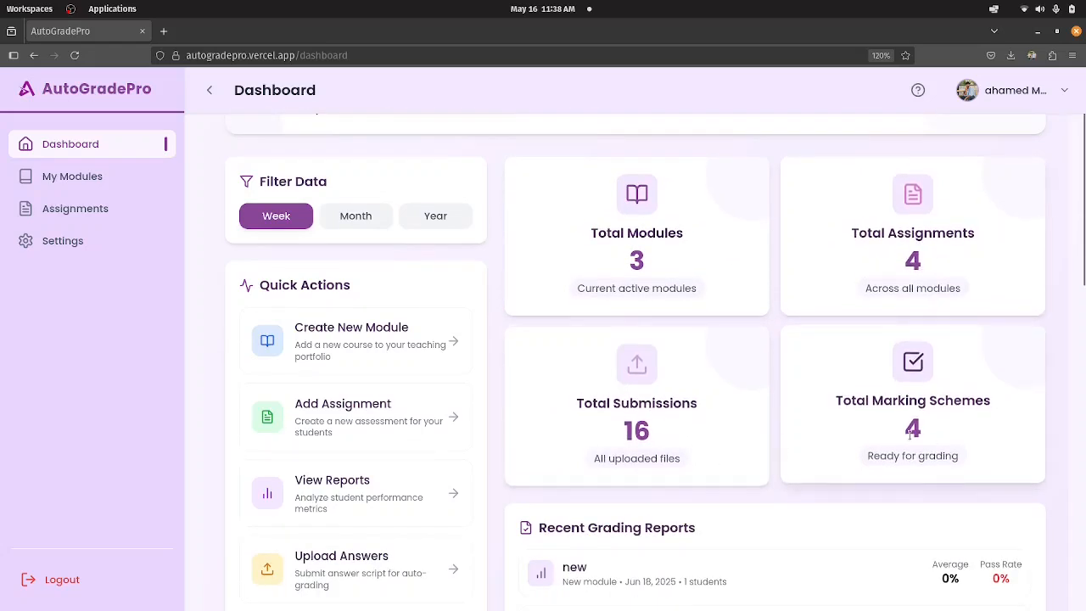
scroll(654, 364, up, 2)
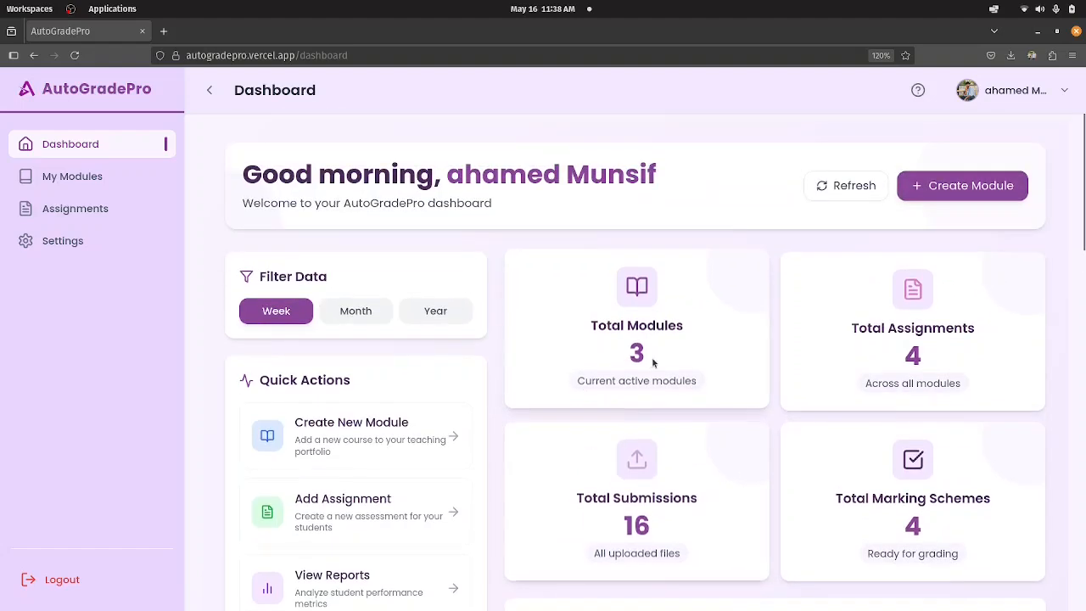
scroll(645, 355, down, 3)
scroll(644, 354, up, 3)
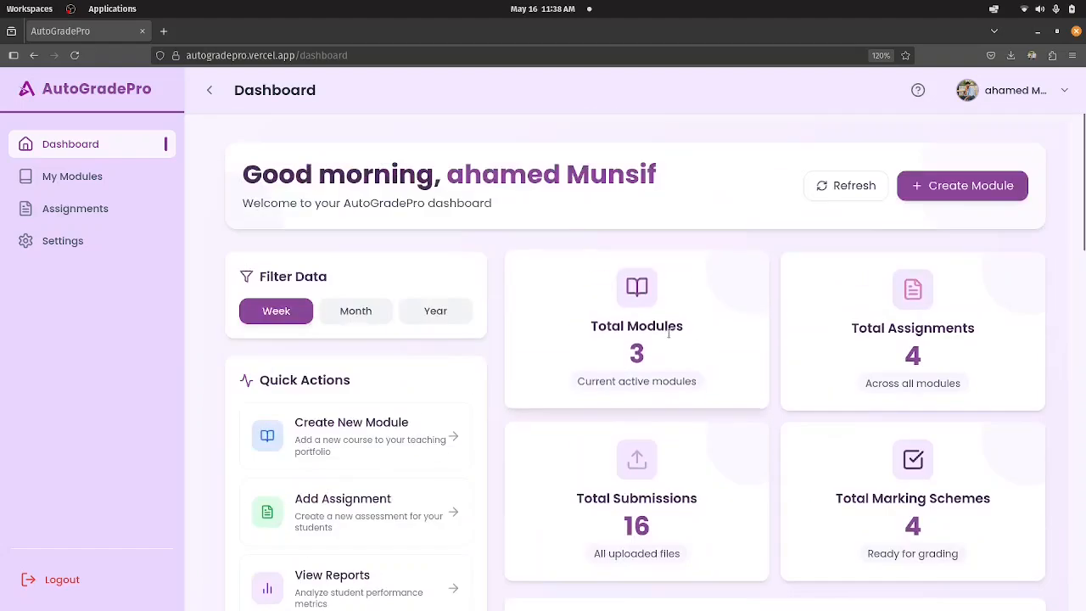
scroll(331, 451, down, 3)
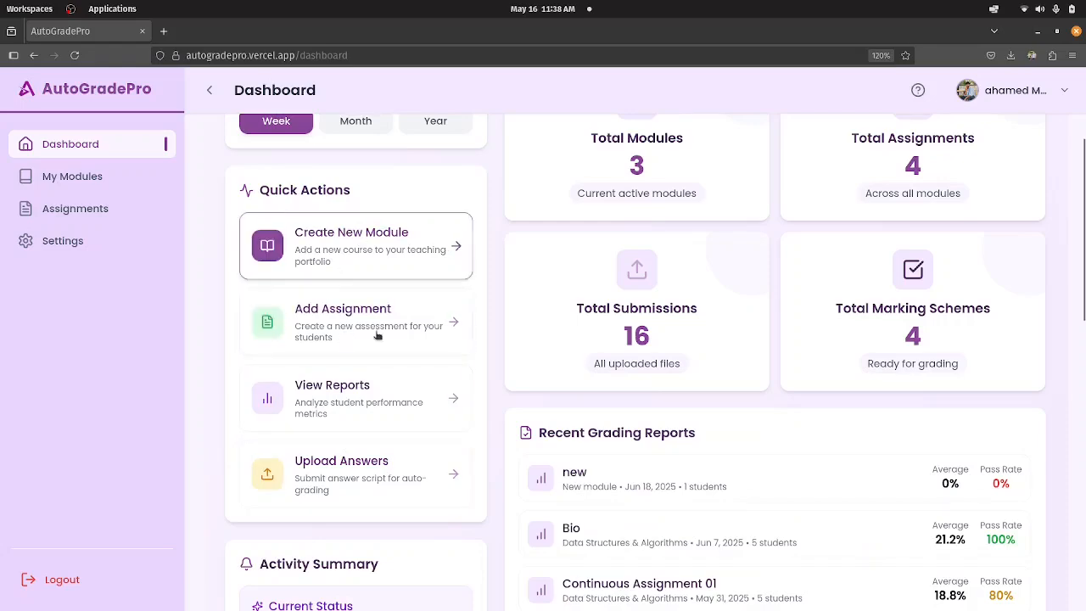
scroll(376, 354, up, 3)
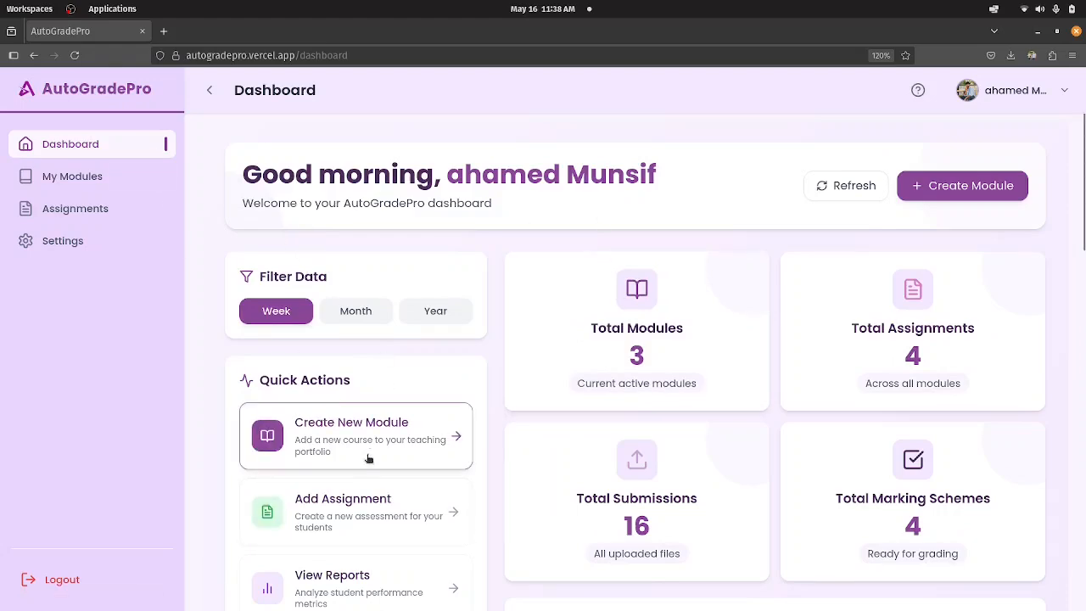
scroll(374, 390, down, 3)
scroll(363, 327, up, 1)
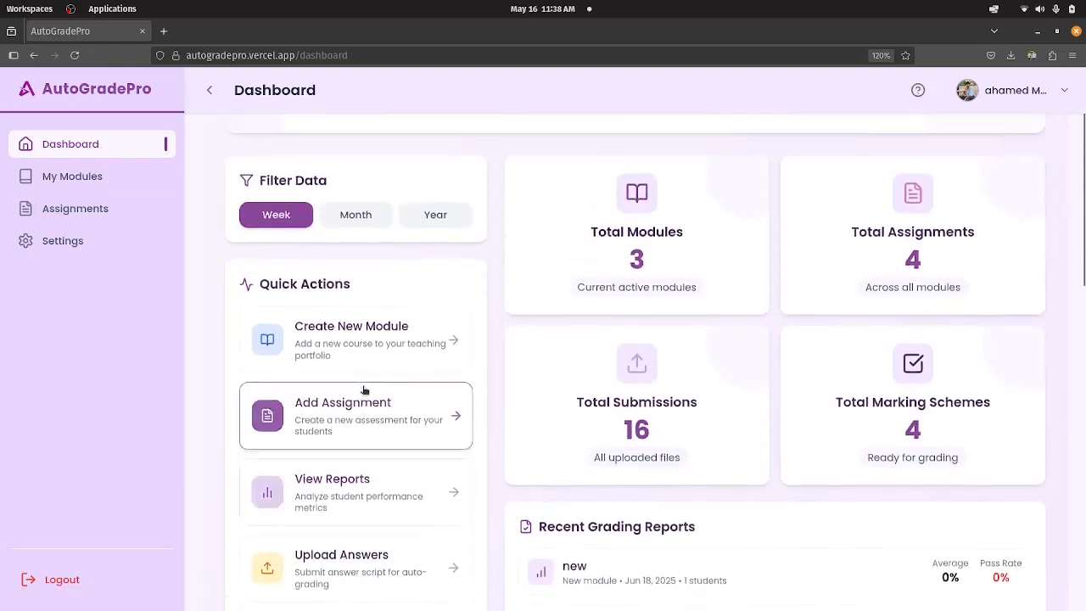
scroll(363, 388, up, 1)
scroll(369, 388, down, 1)
Review the assignments listed in the dashboard's Recent Grading Reports with their averages and pass rates.
scroll(365, 382, down, 1)
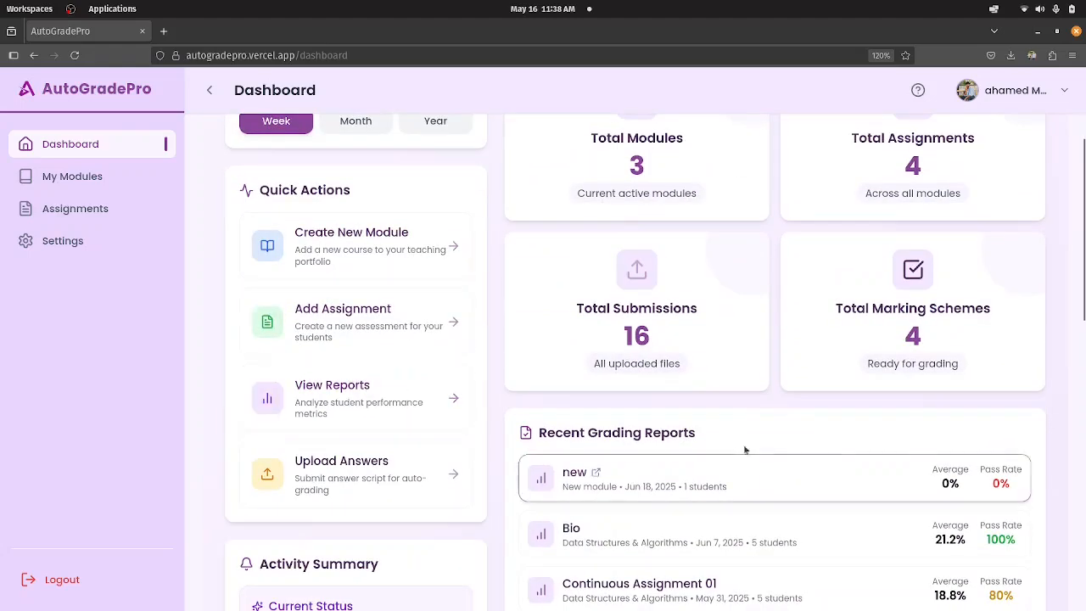
scroll(798, 441, down, 2)
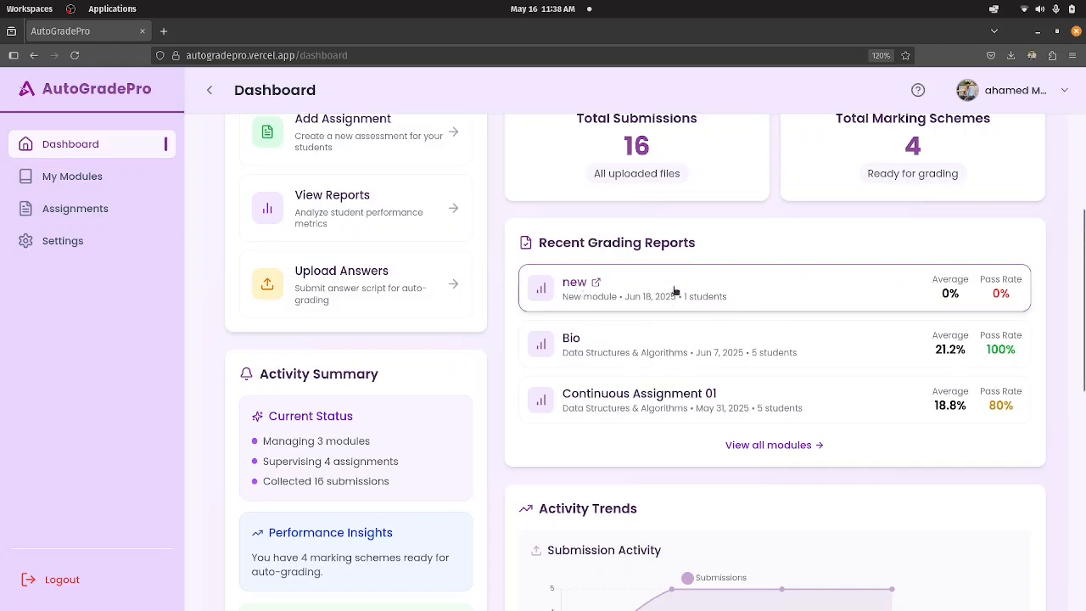
scroll(675, 290, up, 5)
scroll(625, 278, down, 4)
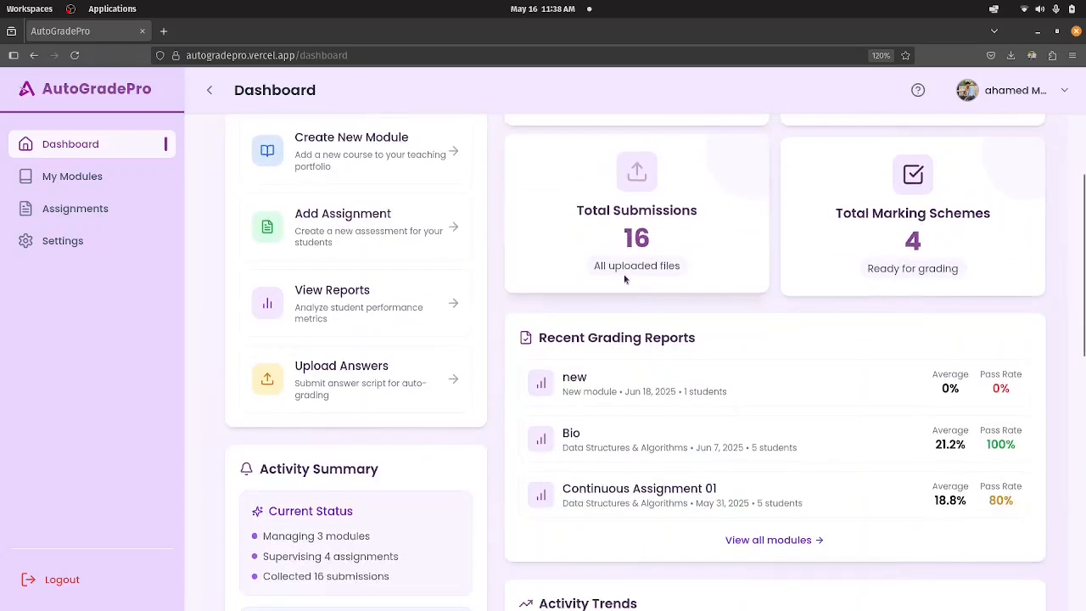
scroll(625, 278, up, 4)
scroll(628, 273, down, 6)
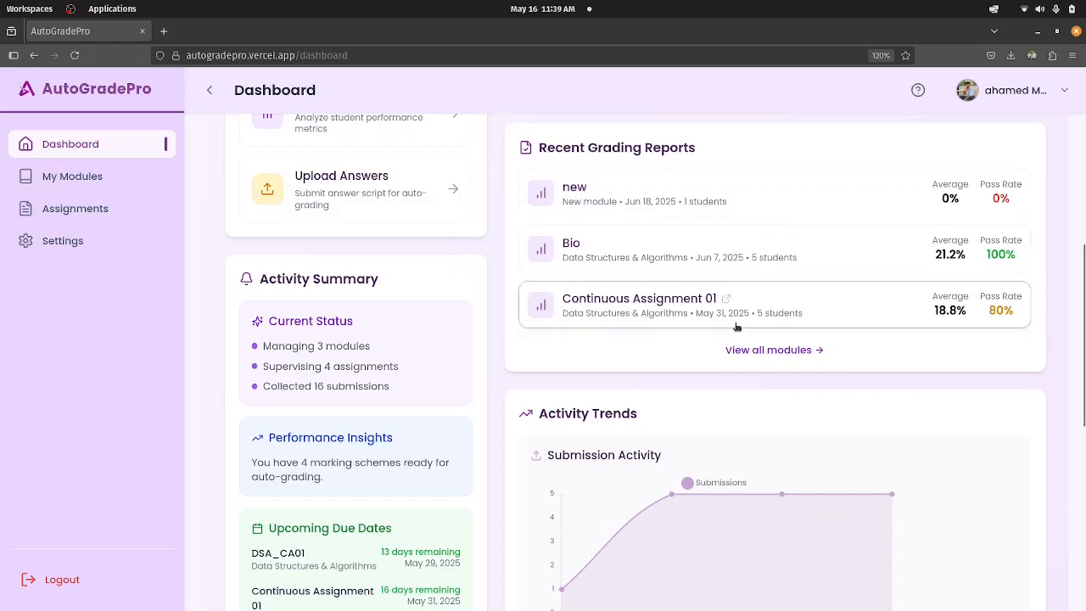
Examine the dashboard's Activity Trends charts for submission, module and assignment activity.
scroll(473, 380, down, 3)
scroll(837, 381, down, 2)
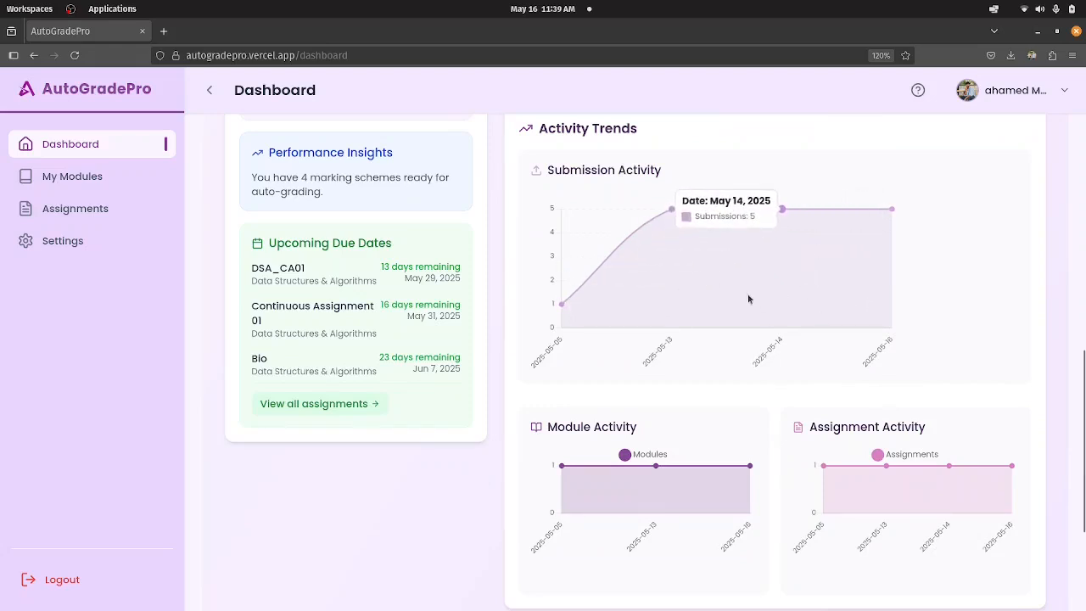
scroll(749, 300, up, 2)
scroll(751, 297, down, 3)
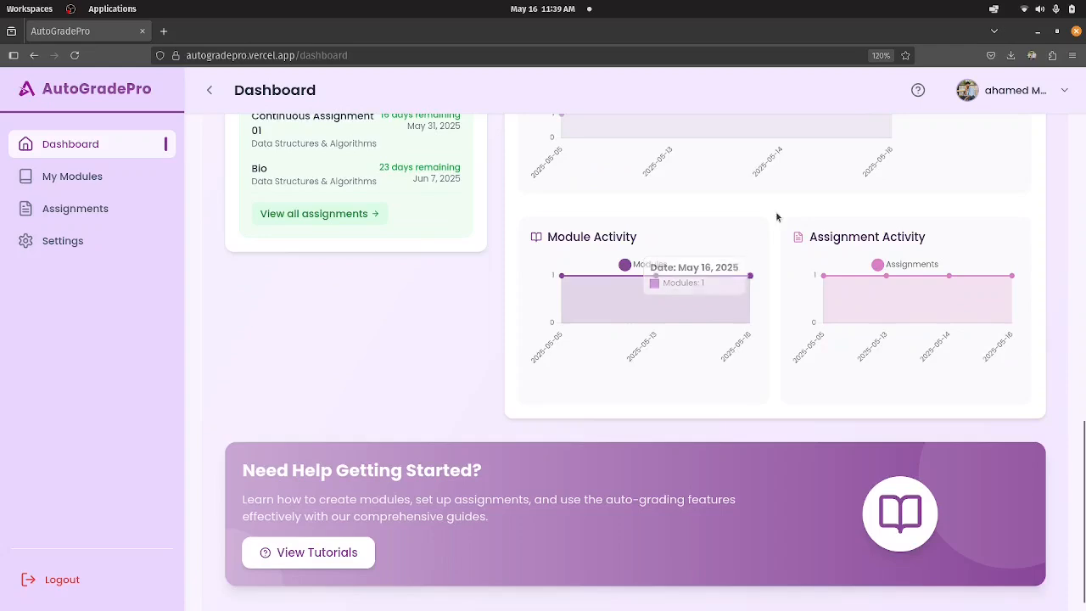
scroll(779, 224, up, 2)
scroll(779, 224, down, 3)
scroll(827, 339, up, 5)
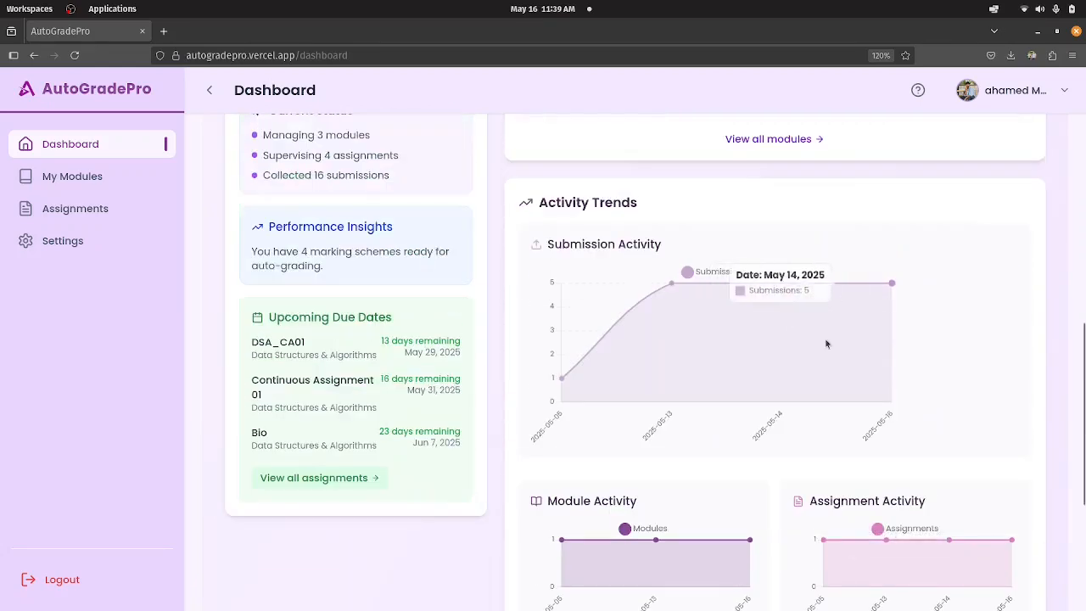
scroll(824, 359, down, 3)
scroll(840, 298, up, 3)
scroll(837, 383, down, 3)
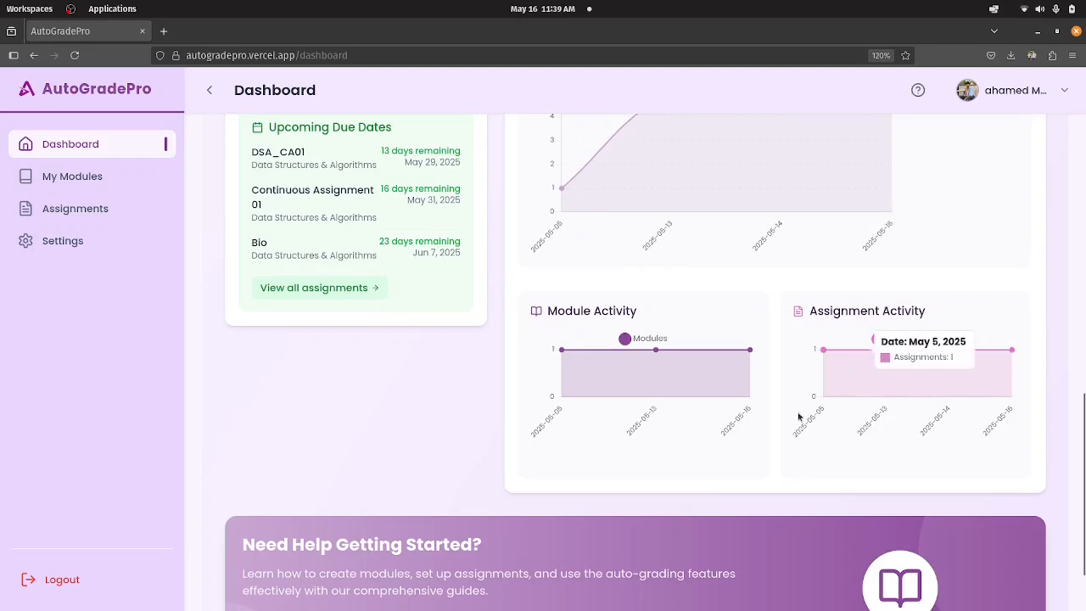
scroll(608, 382, down, 1)
Check the remaining days for DSA_CA01 and Bio in the dashboard's Upcoming Due Dates.
scroll(450, 356, up, 3)
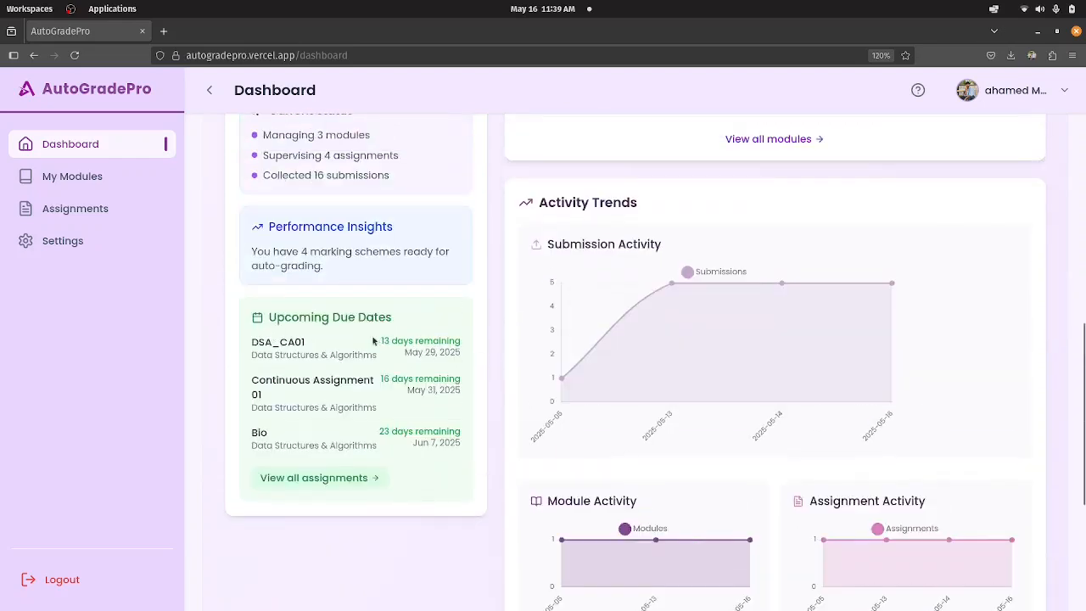
scroll(378, 293, up, 4)
scroll(381, 291, down, 4)
scroll(327, 272, down, 3)
scroll(331, 238, up, 2)
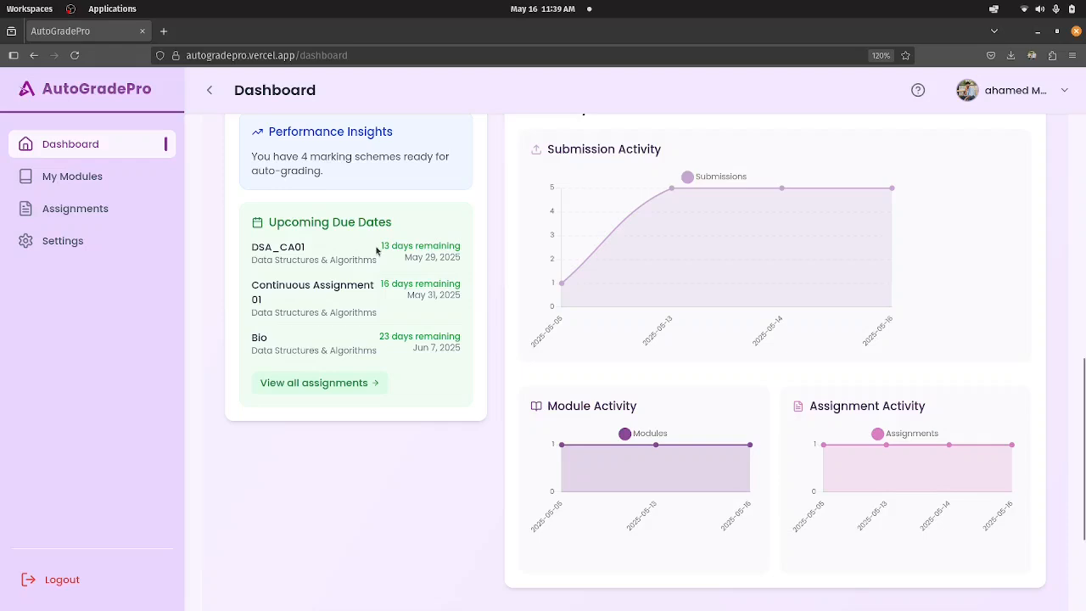
drag(384, 246, 475, 245)
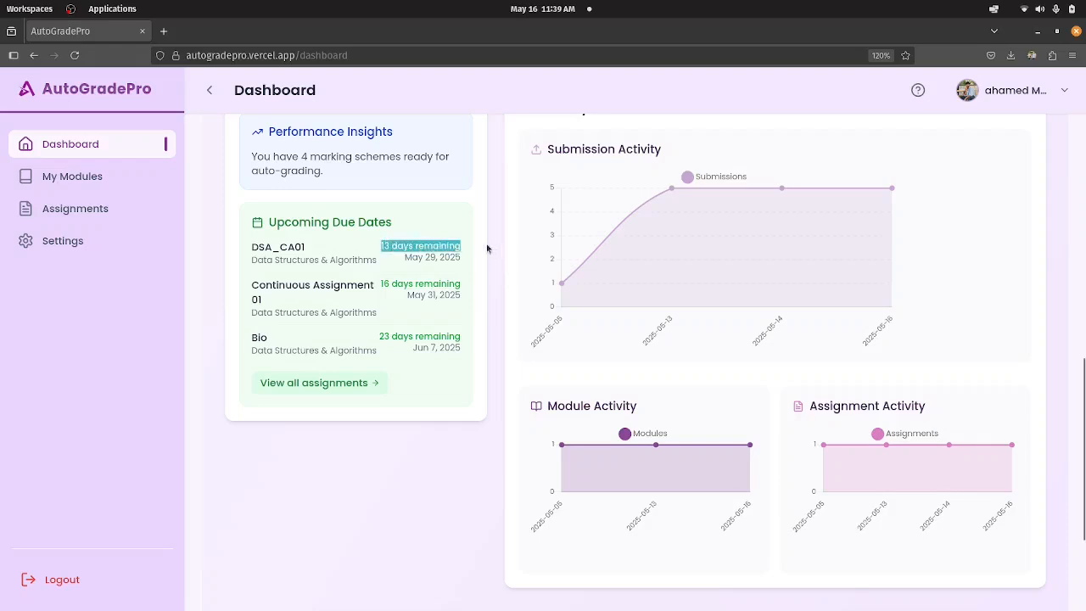
drag(377, 340, 436, 335)
click(374, 337)
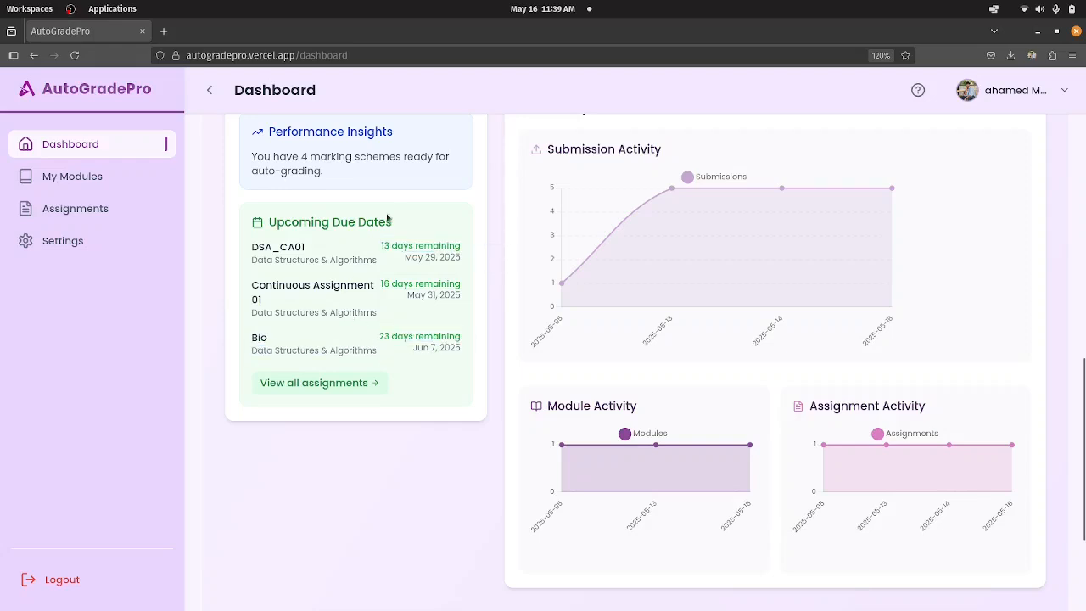
Switch the dashboard's data filter to Month and back to Week to compare the summary figures.
scroll(505, 310, up, 10)
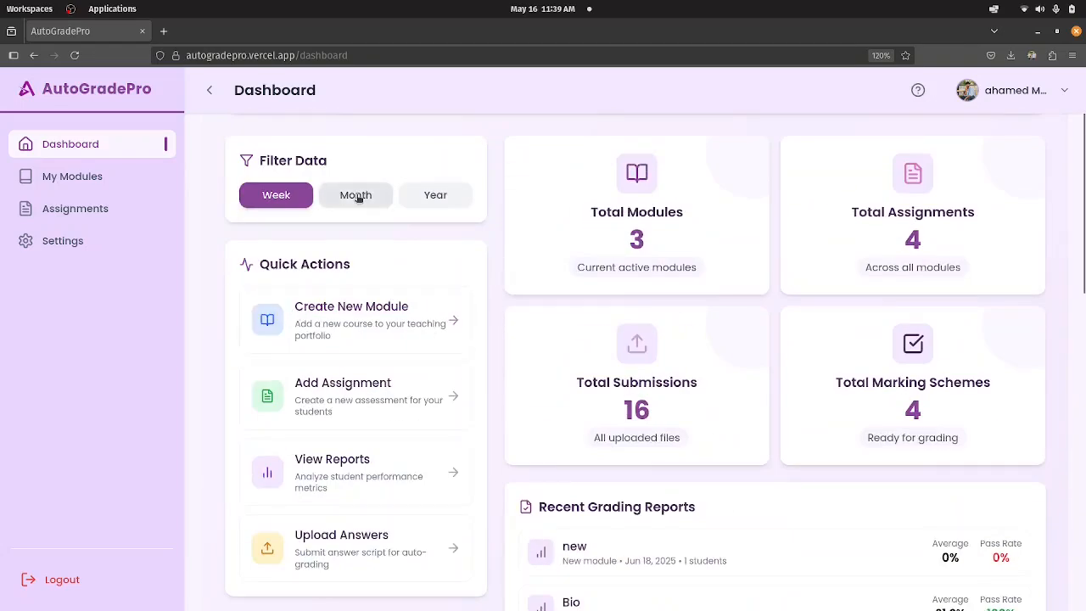
click(358, 197)
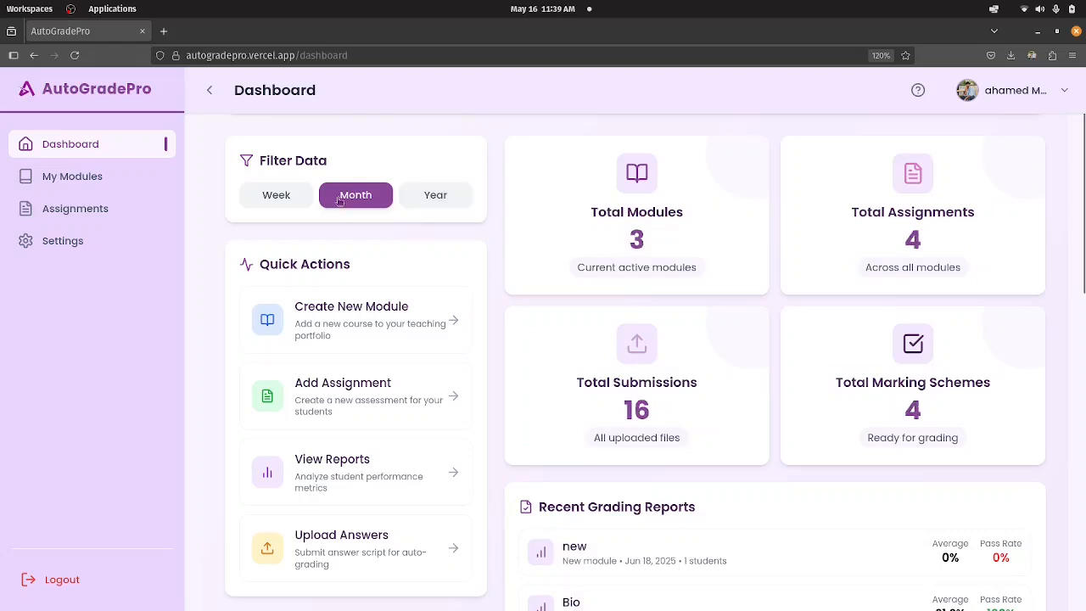
click(277, 196)
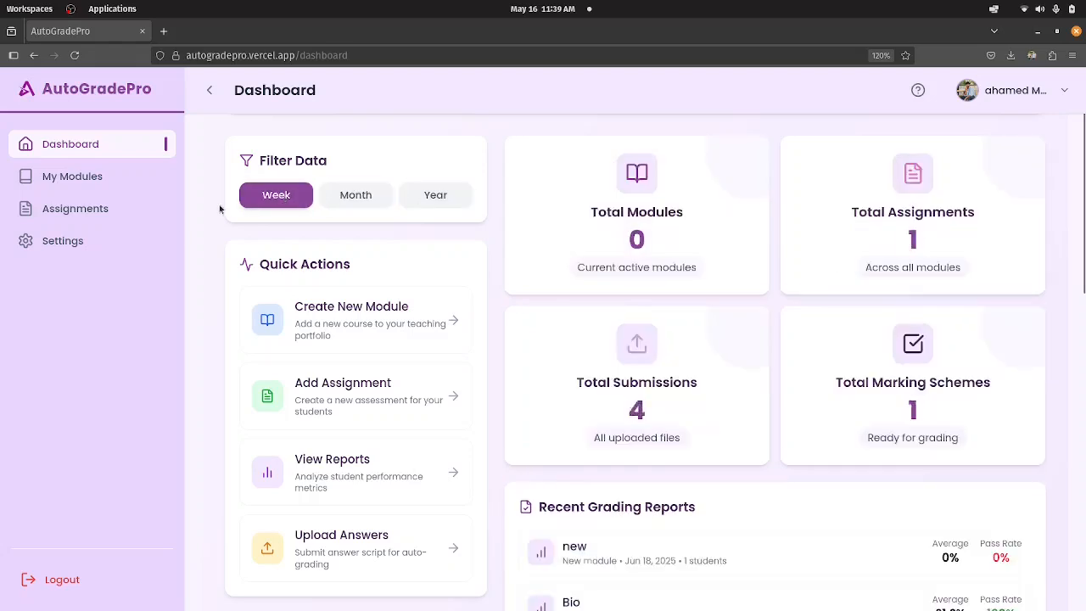
Open the Assignments page and look over its summary counts and assignment cards.
click(107, 208)
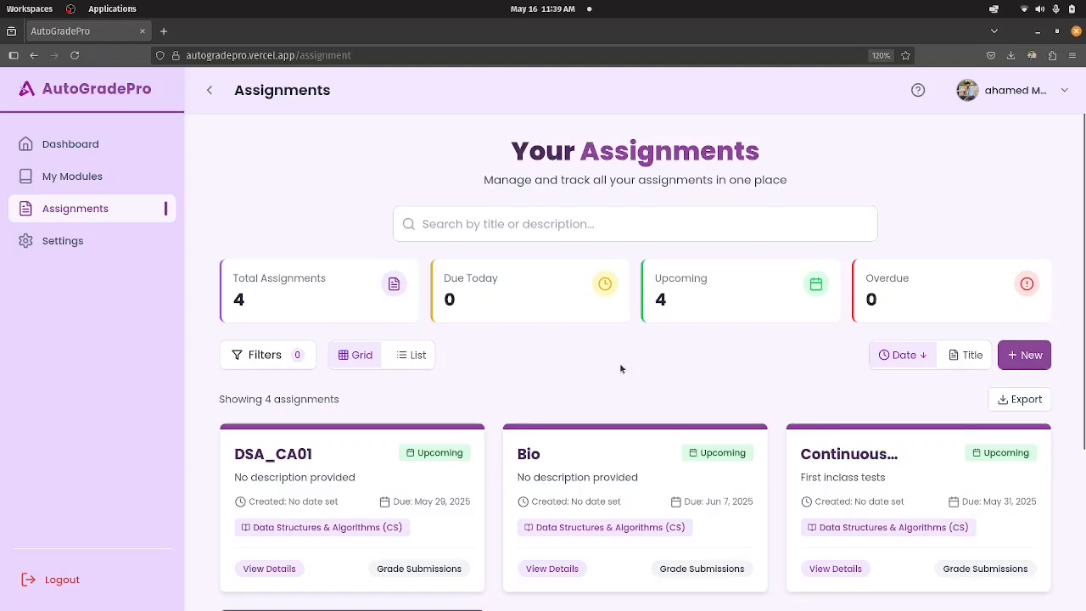
scroll(619, 368, down, 3)
scroll(622, 366, up, 3)
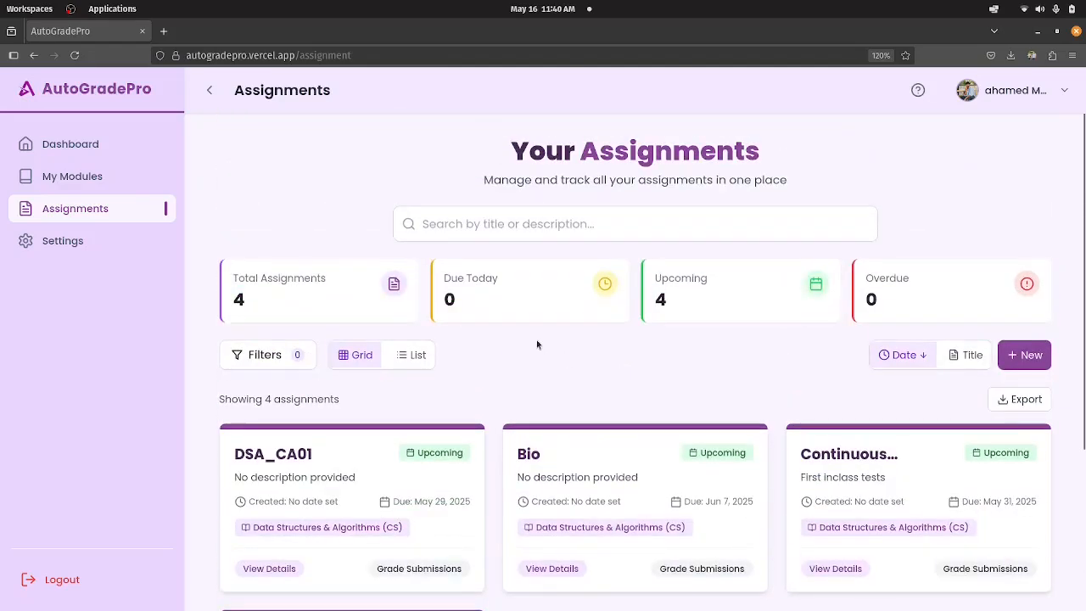
Look through the assignment cards and search the assignments for "ca".
scroll(543, 471, down, 2)
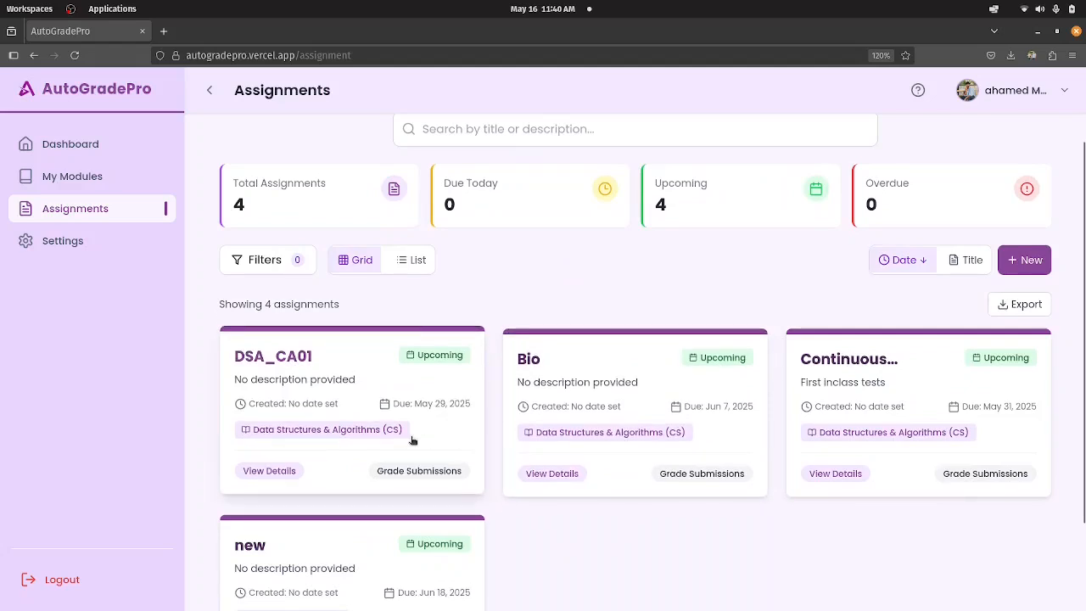
scroll(386, 435, down, 2)
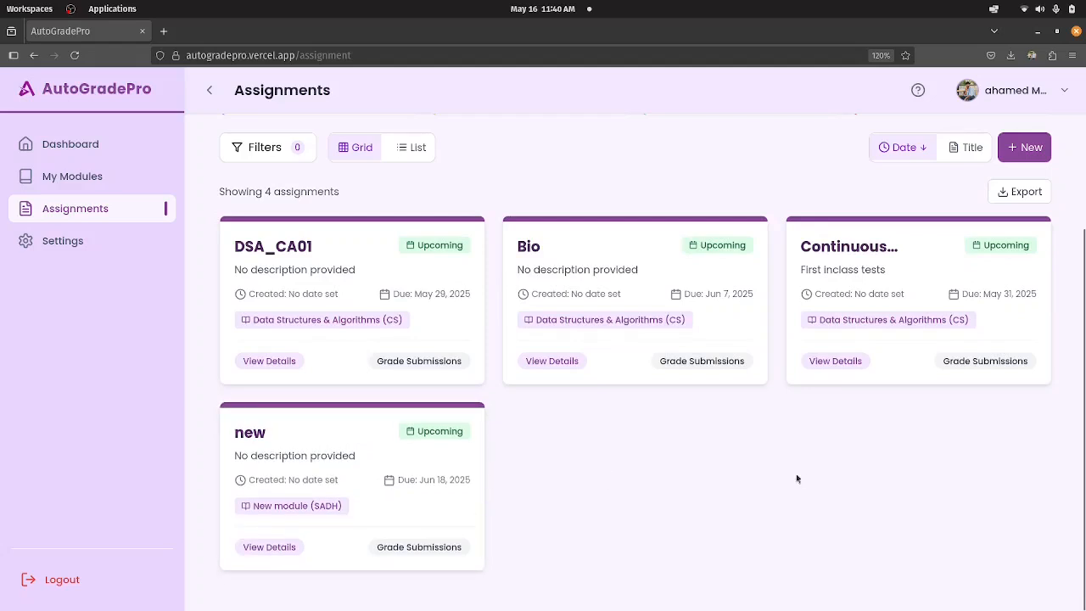
scroll(715, 420, up, 2)
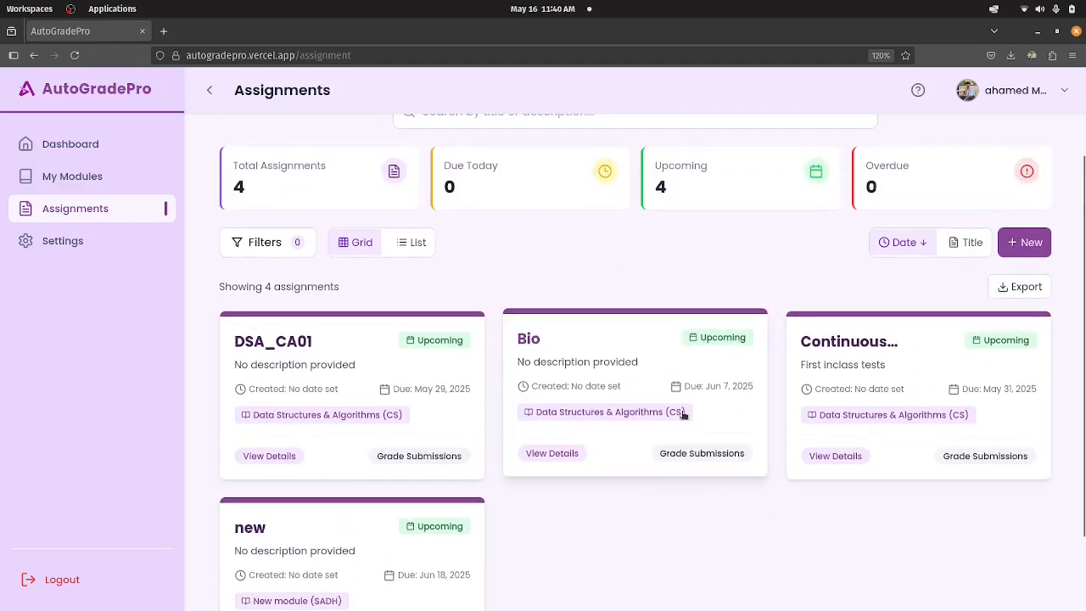
scroll(362, 387, up, 2)
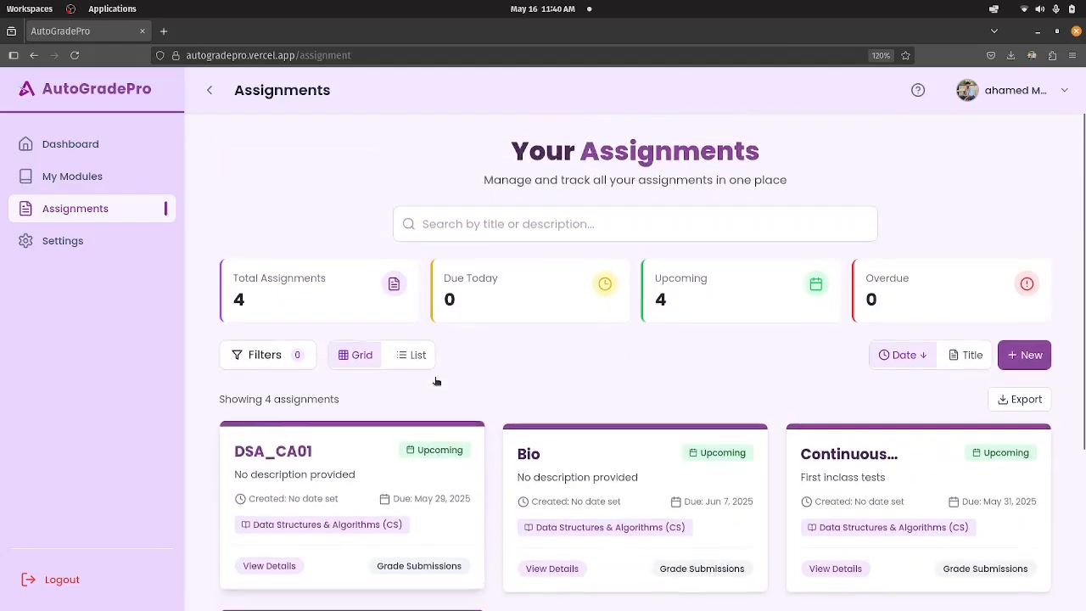
click(545, 224)
text(ca)
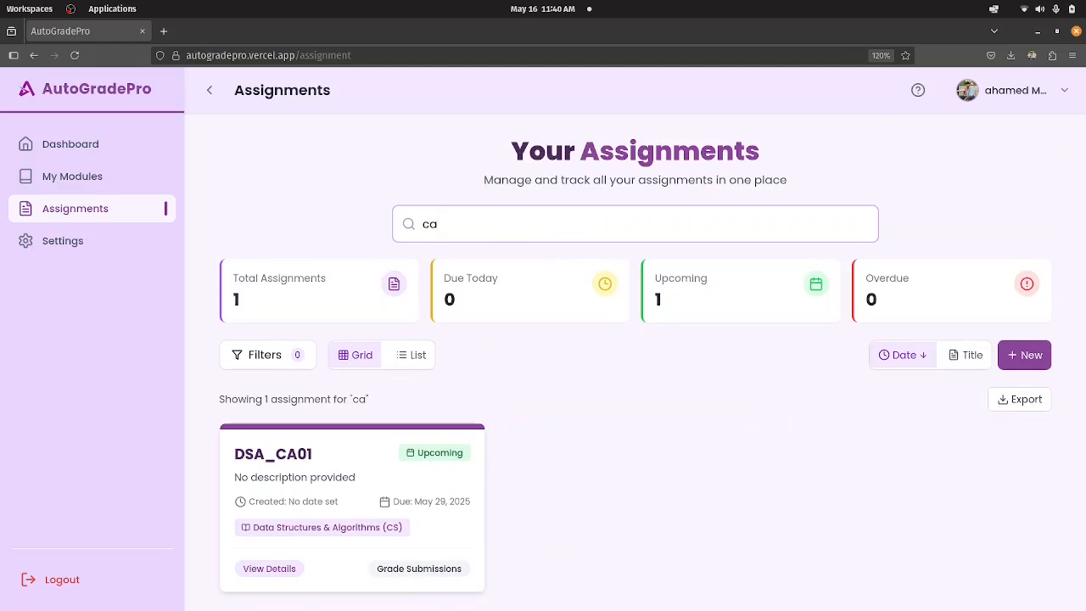
scroll(378, 497, down, 1)
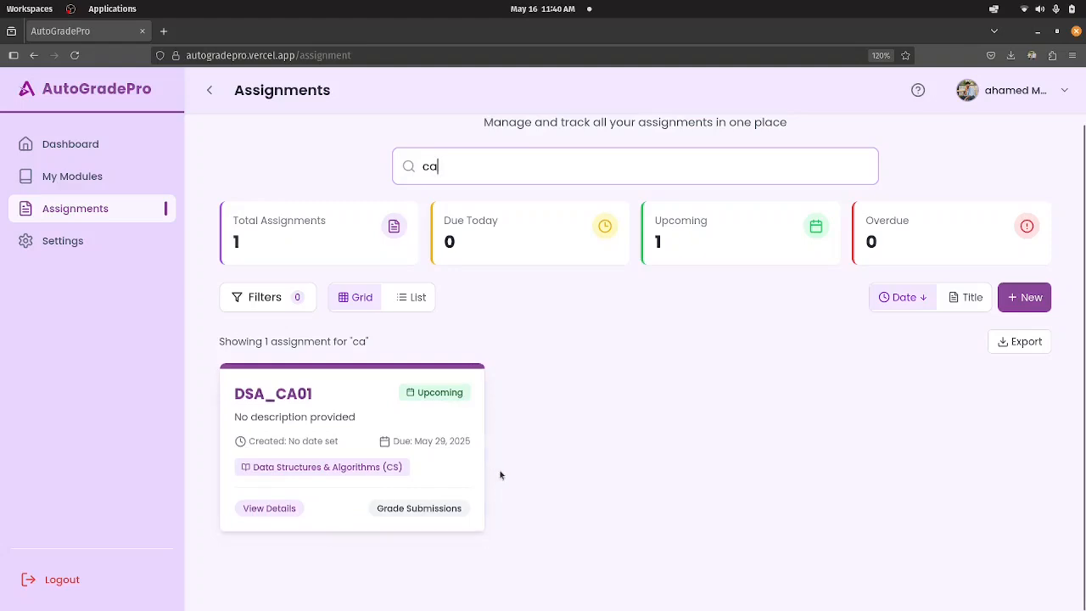
Open the DSA_CA01 assignment from the search results and look over its page.
click(374, 452)
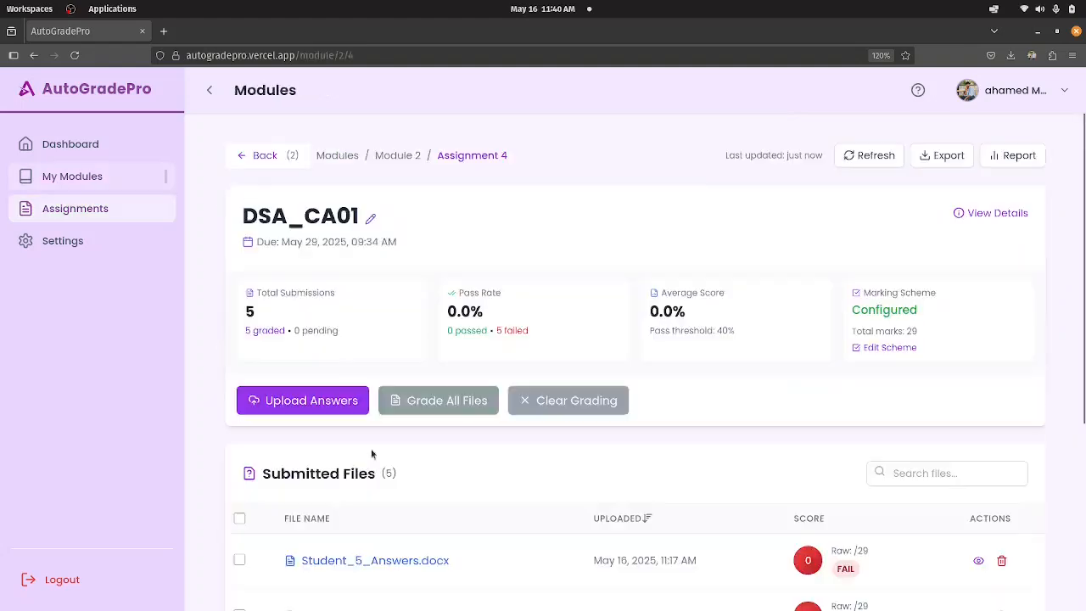
scroll(505, 400, down, 3)
scroll(314, 280, up, 3)
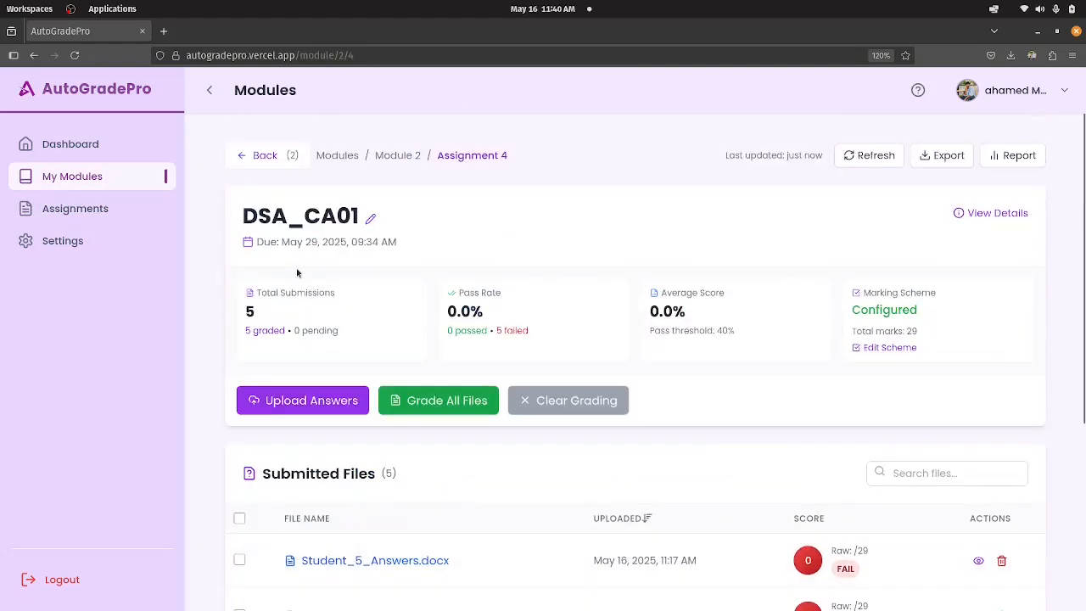
Return to the Assignments page and display the assignments in List view to review their modules, due dates and statuses.
click(85, 208)
scroll(594, 484, down, 3)
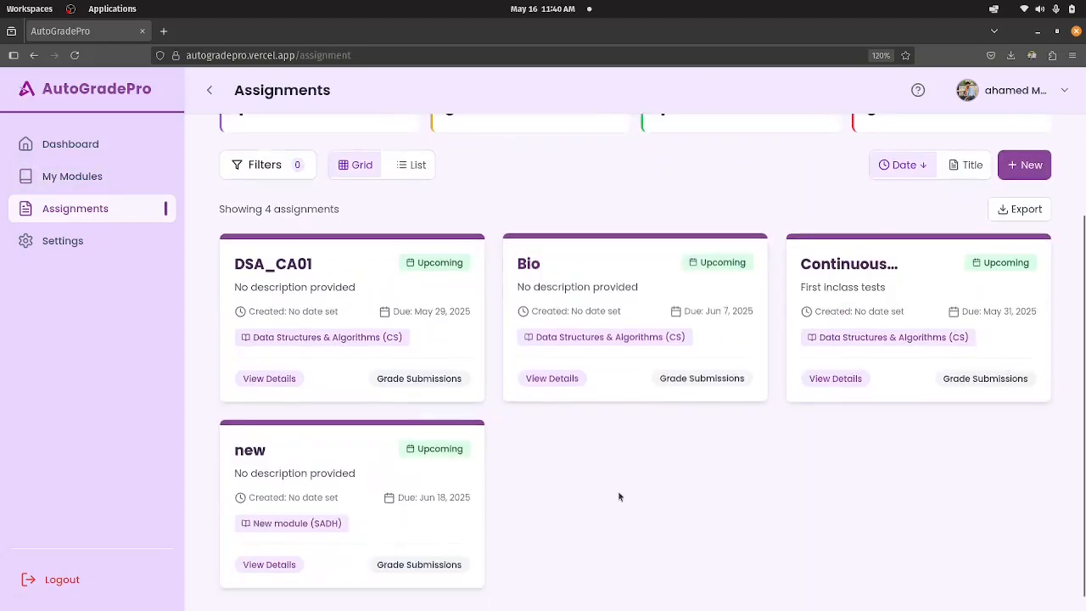
scroll(636, 441, up, 3)
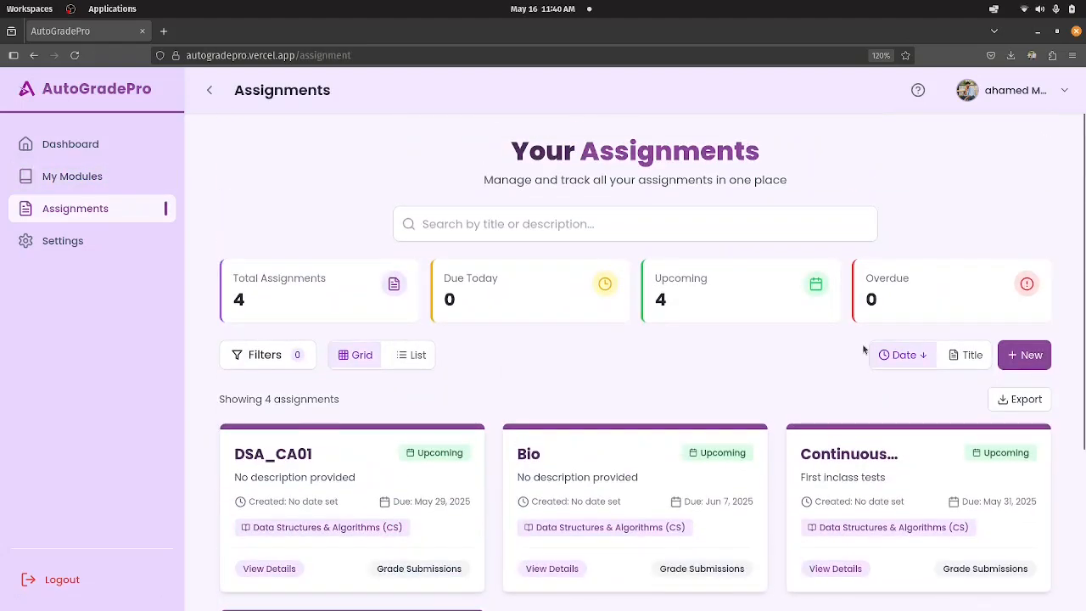
click(410, 363)
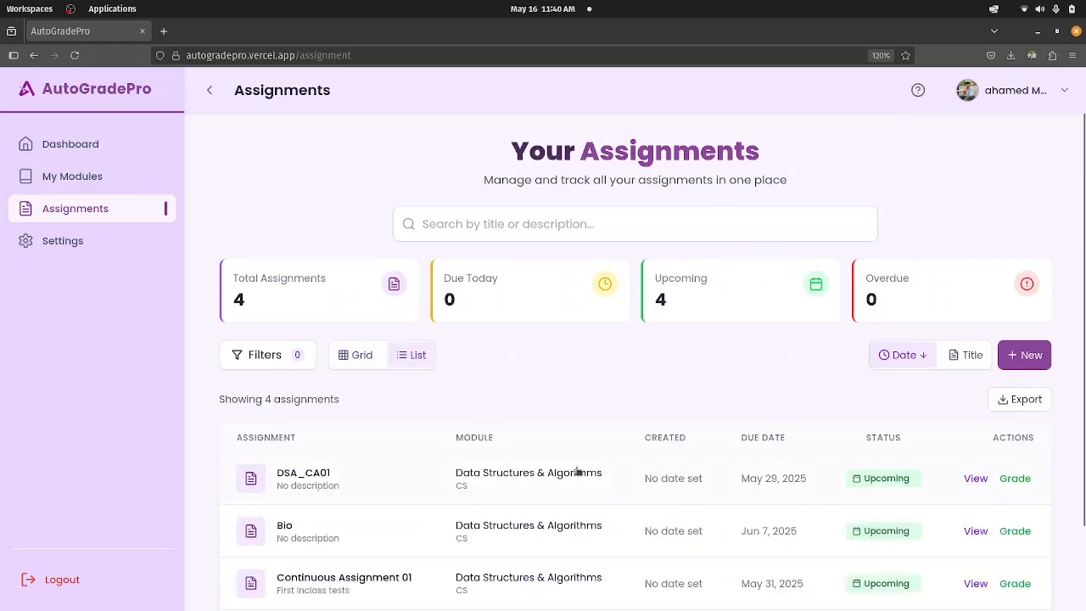
scroll(577, 473, down, 2)
scroll(560, 448, up, 2)
scroll(540, 453, down, 2)
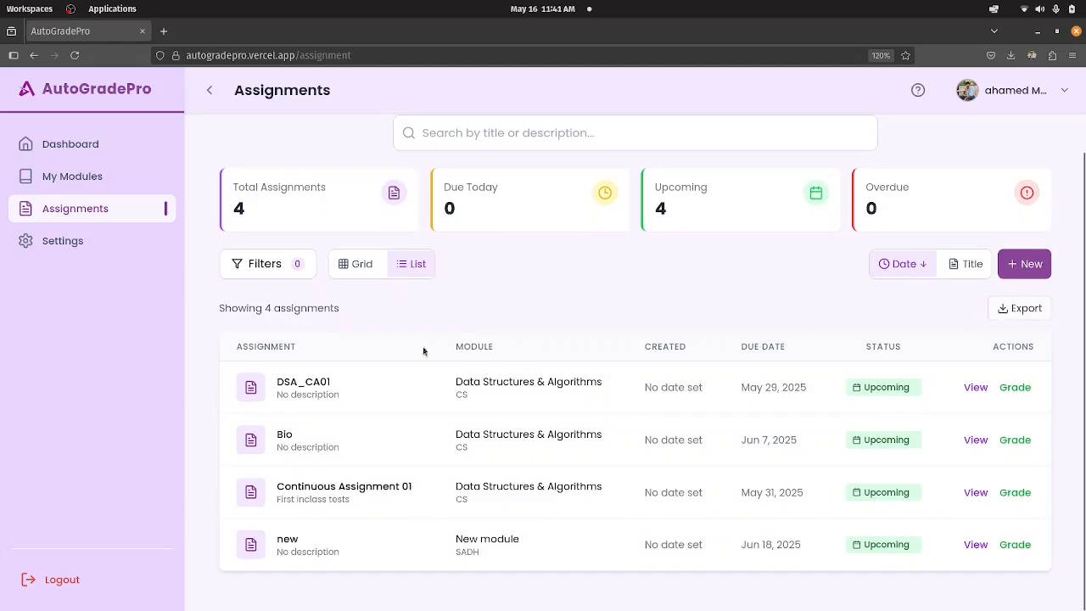
scroll(356, 364, up, 2)
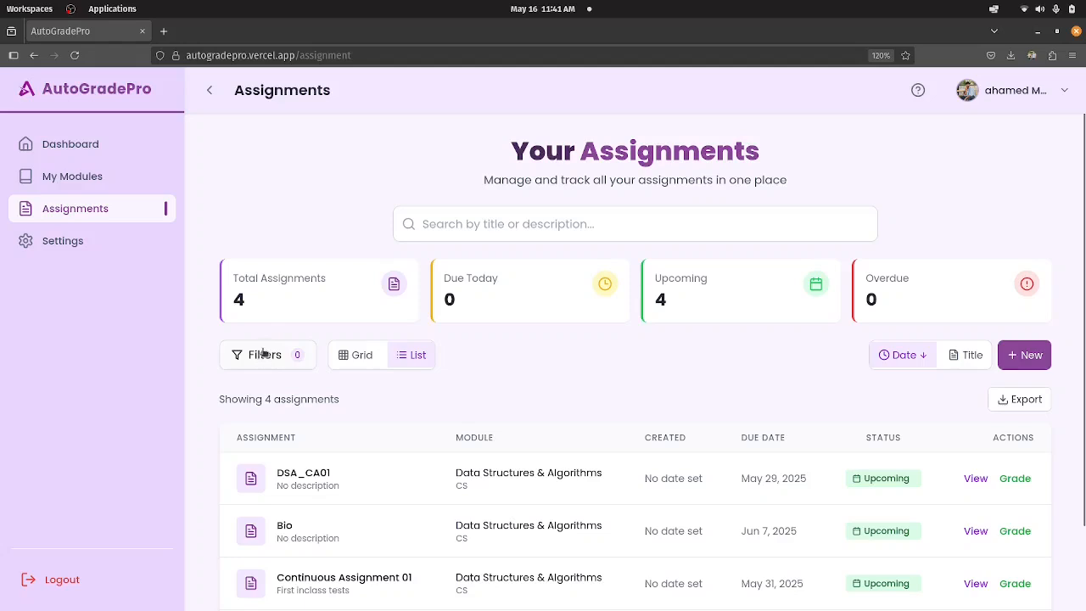
Search the assignment list for "d", clear the search text and look over the full list.
click(603, 236)
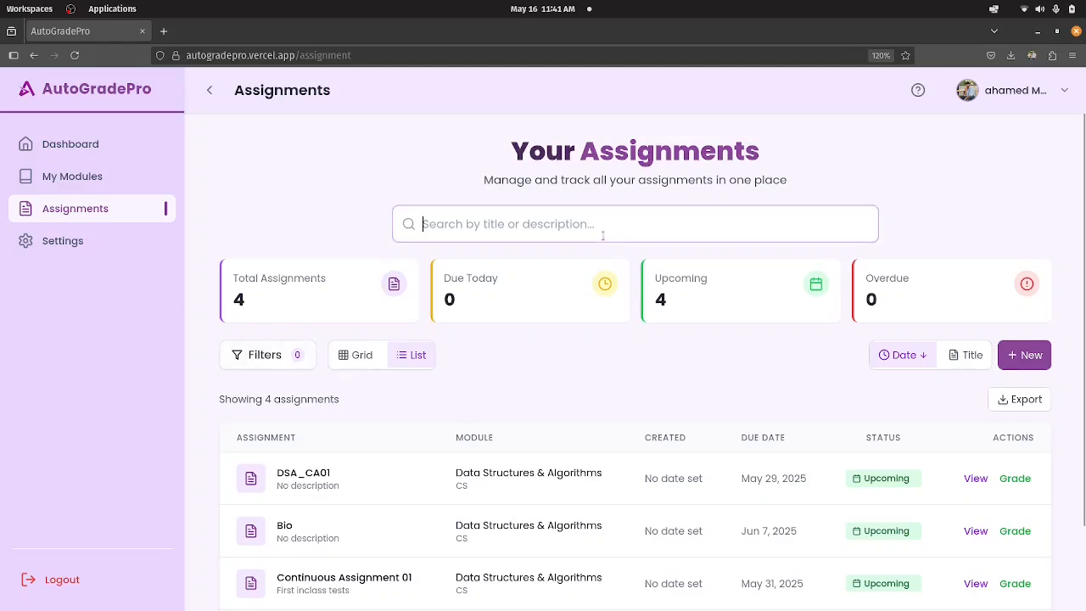
text(d)
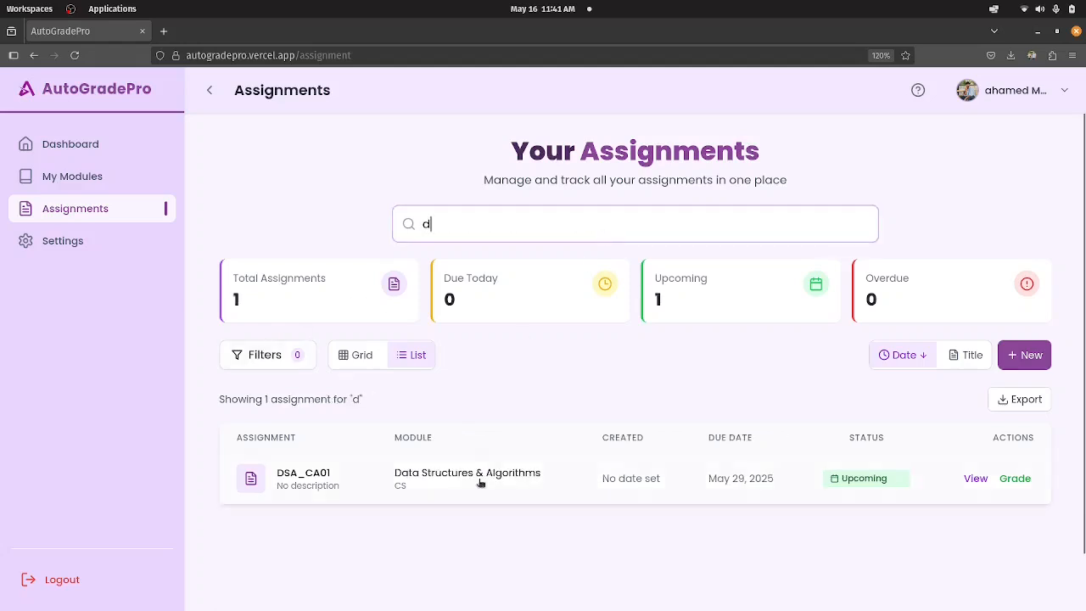
key(BackSpace)
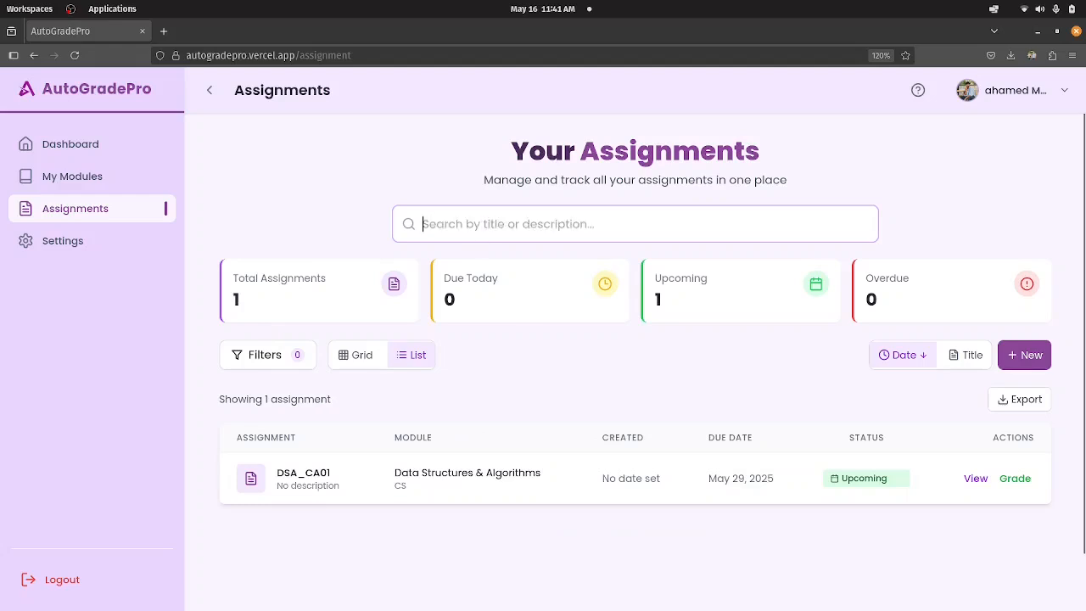
click(317, 174)
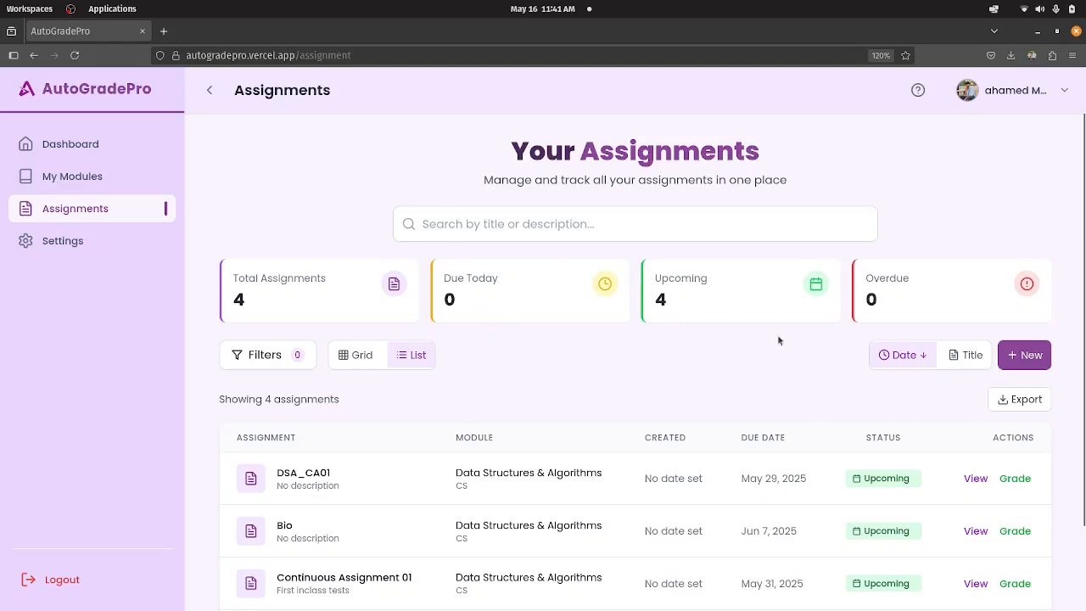
scroll(653, 297, down, 2)
scroll(628, 292, up, 2)
Open the account settings and review the Profile, Academic and Security sections.
click(98, 243)
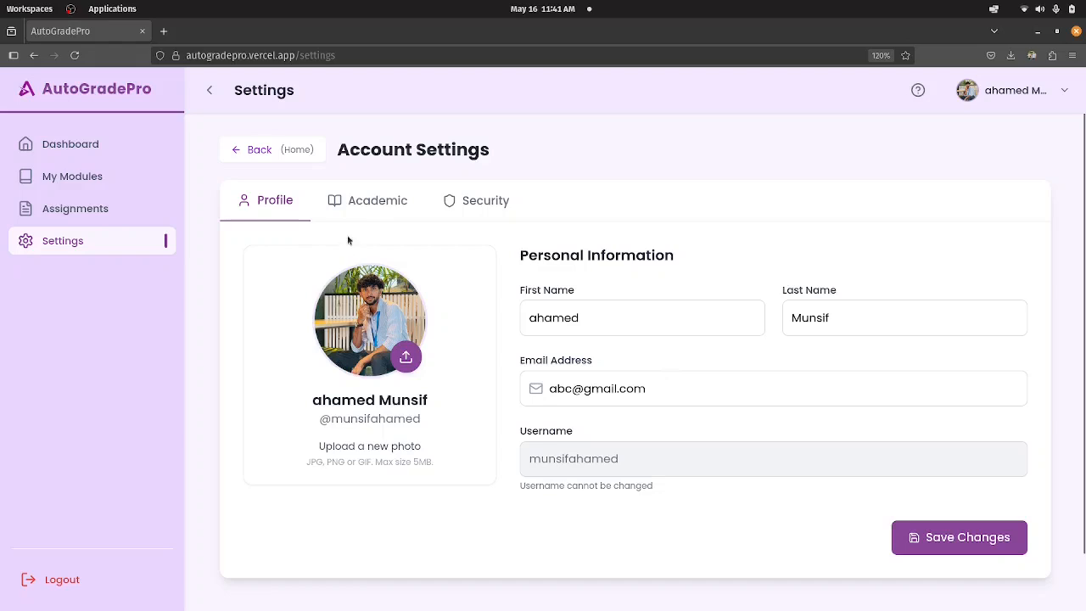
click(385, 212)
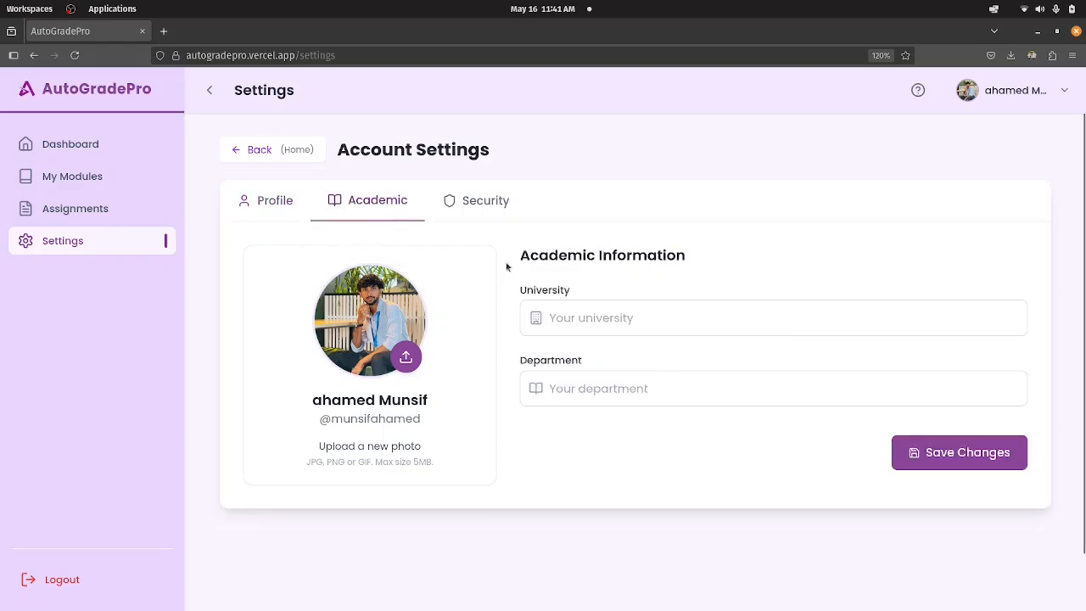
click(474, 201)
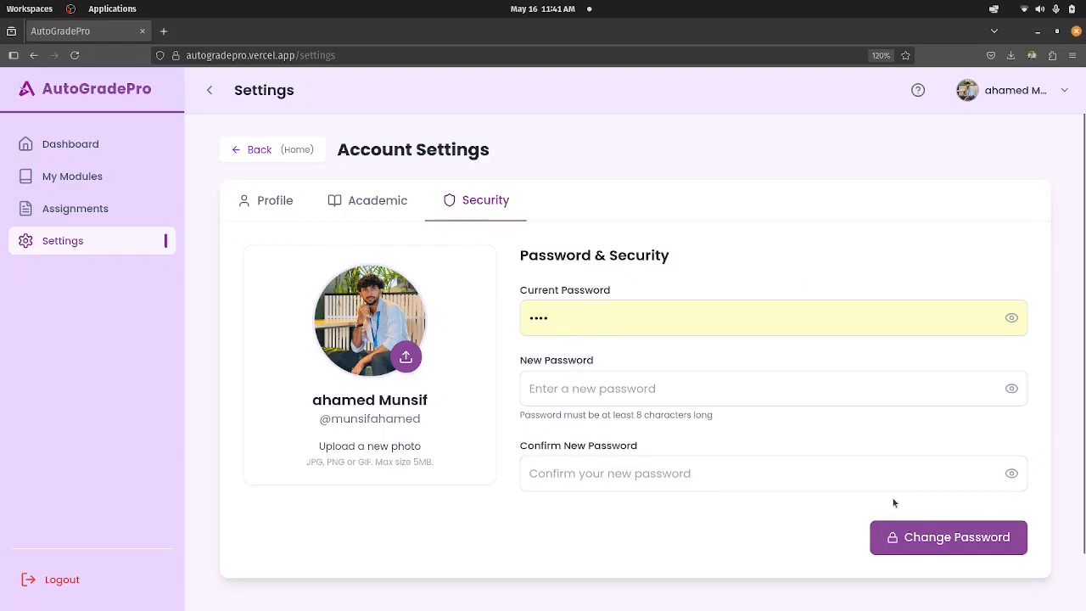
click(383, 209)
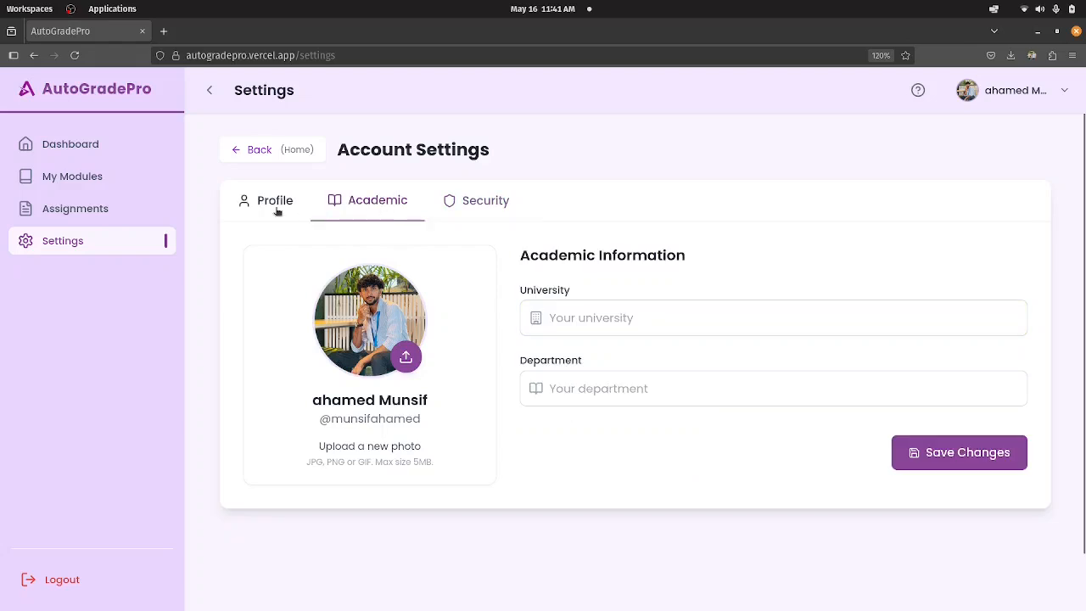
click(276, 205)
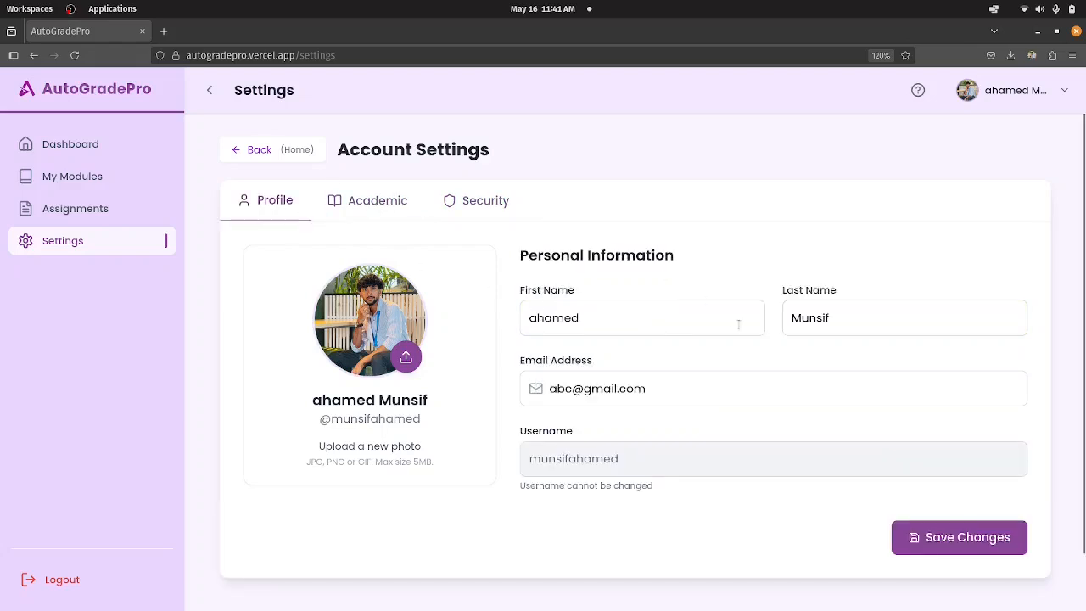
scroll(265, 270, down, 2)
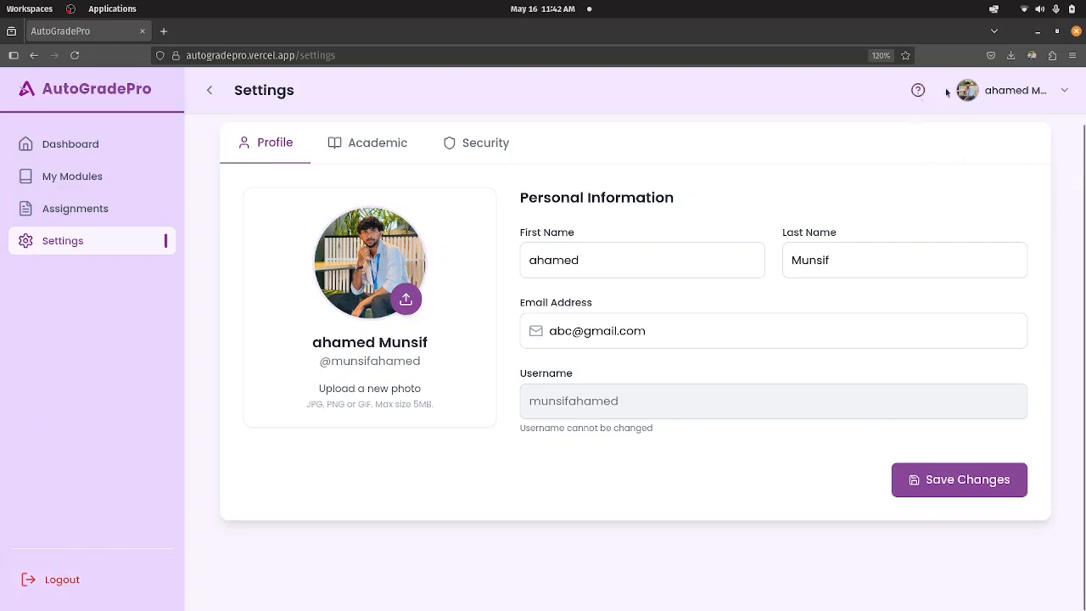
View the account menu and the Help & Information quick tips, closing the tips when done.
click(1060, 97)
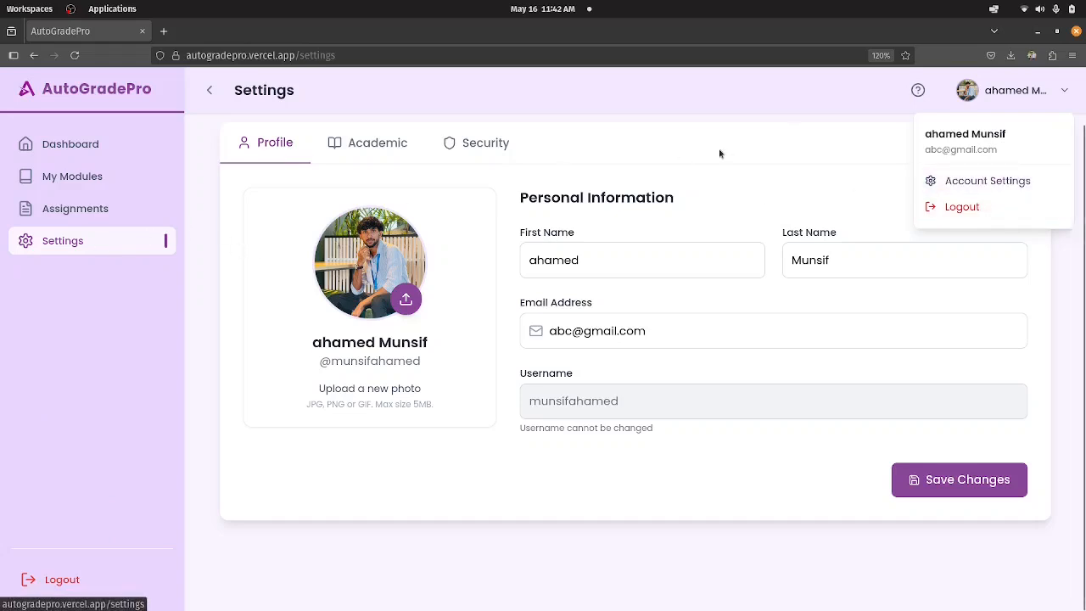
click(918, 94)
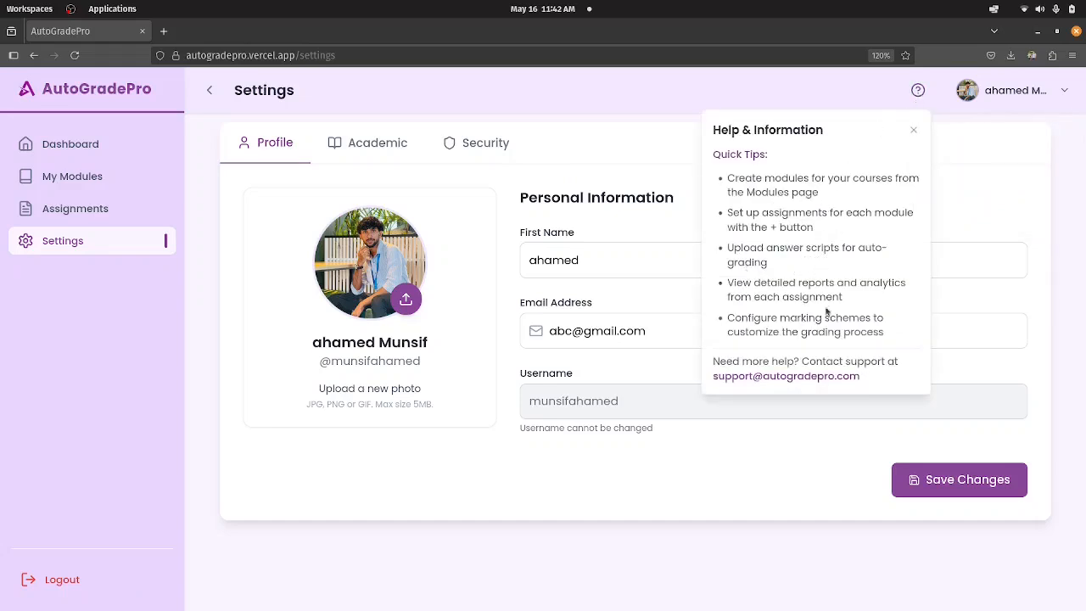
click(914, 130)
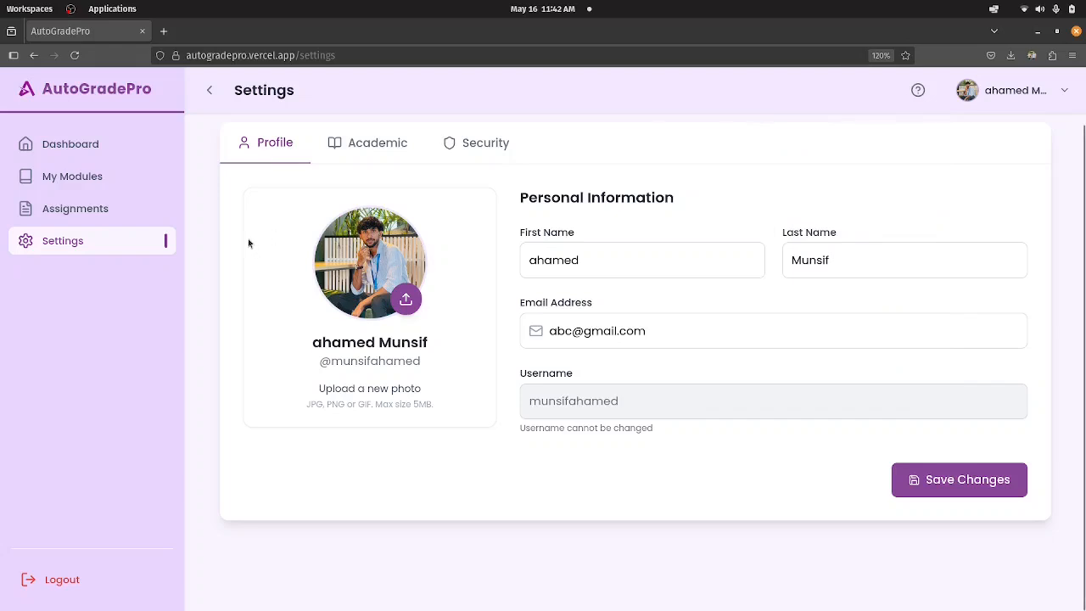
Visit the Dashboard and reopen the DSA_CA01 assignment from the Assignments page.
click(110, 155)
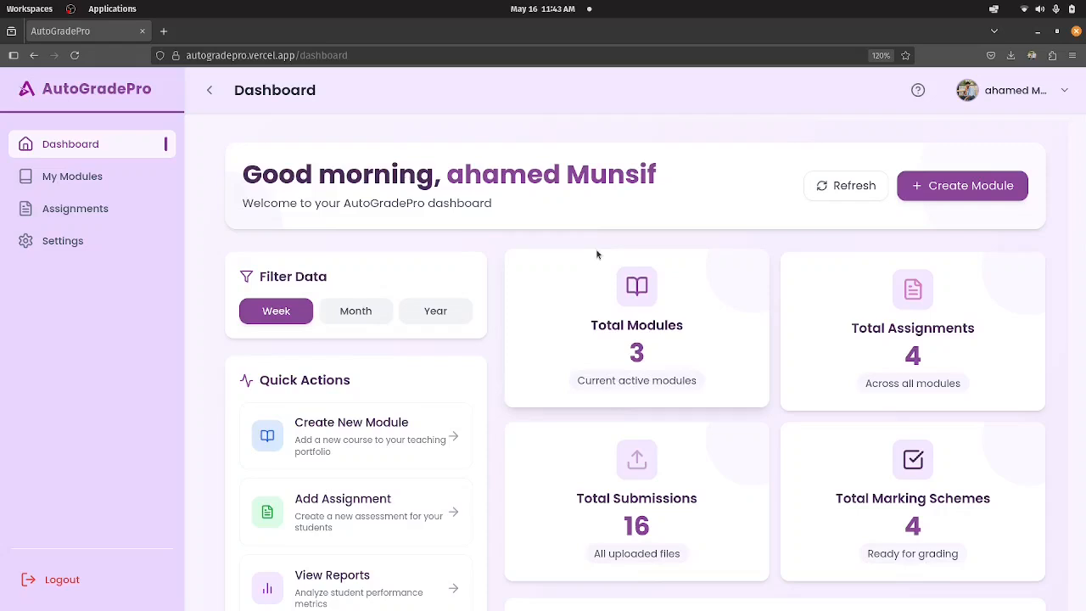
click(60, 210)
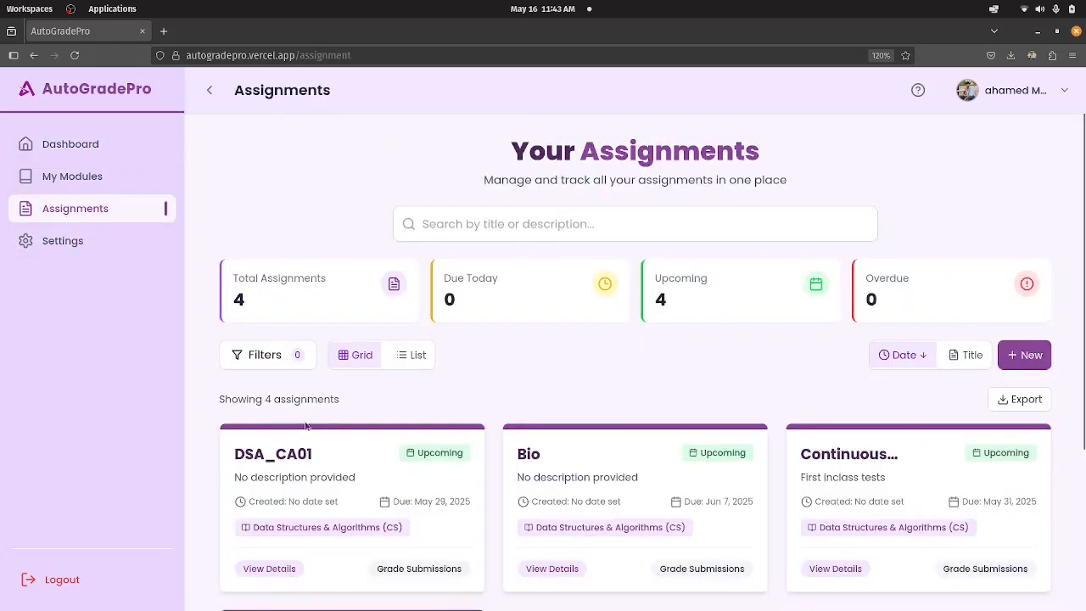
click(329, 446)
scroll(315, 236, down, 2)
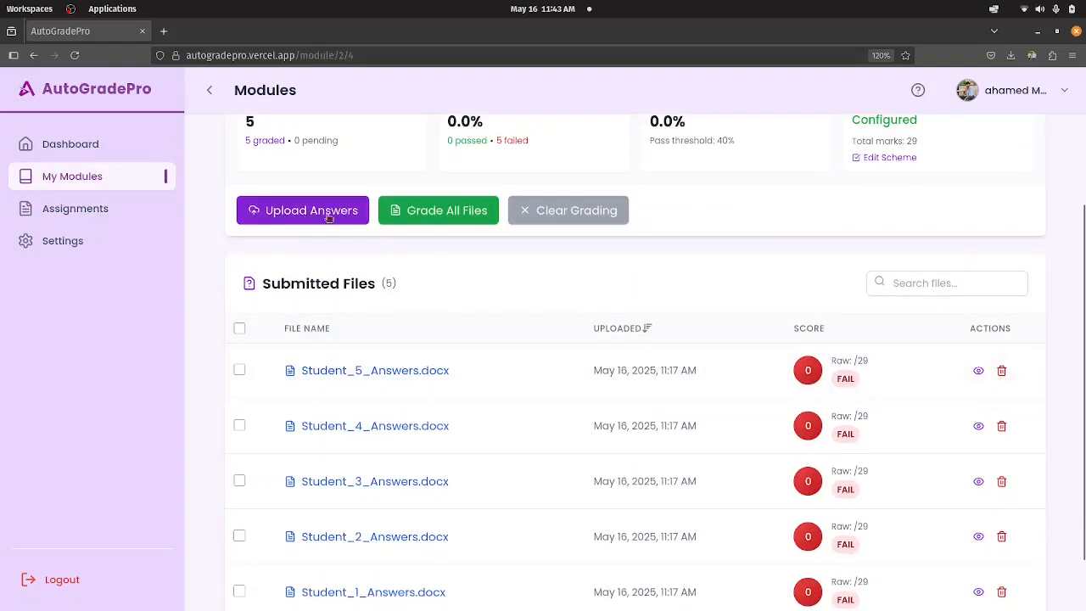
click(387, 214)
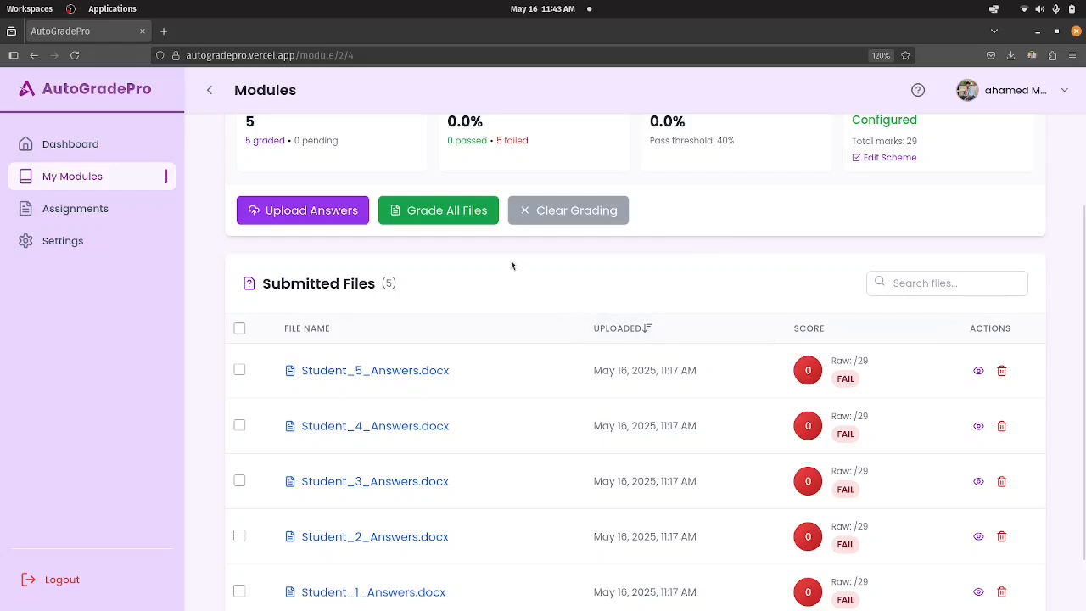
Examine DSA_CA01's summary figures, marking scheme status, grading actions and list of submitted answer files.
scroll(521, 190, up, 4)
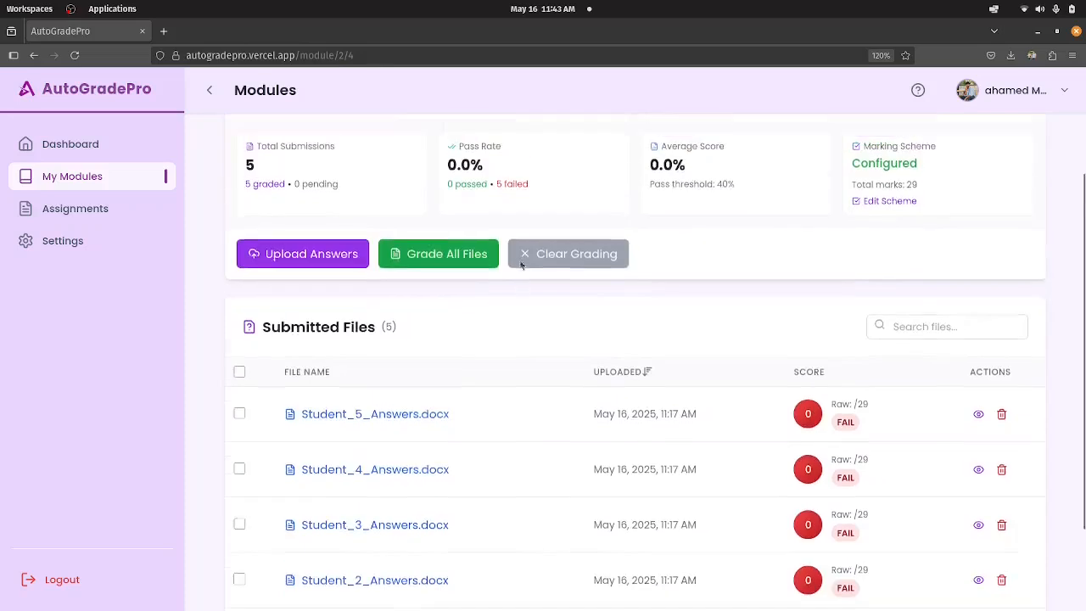
scroll(943, 242, down, 2)
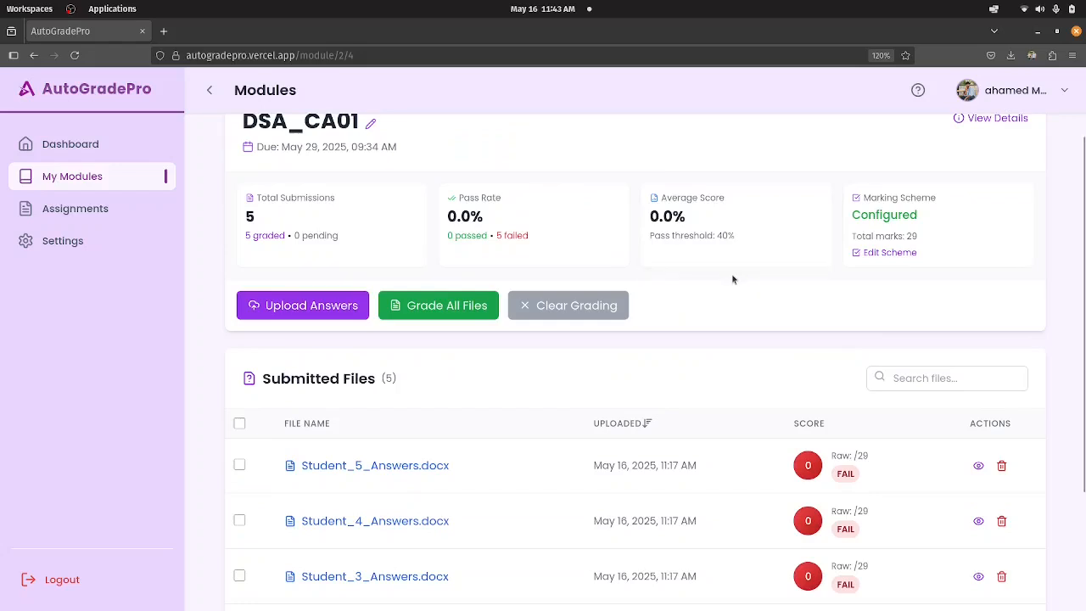
scroll(642, 349, down, 3)
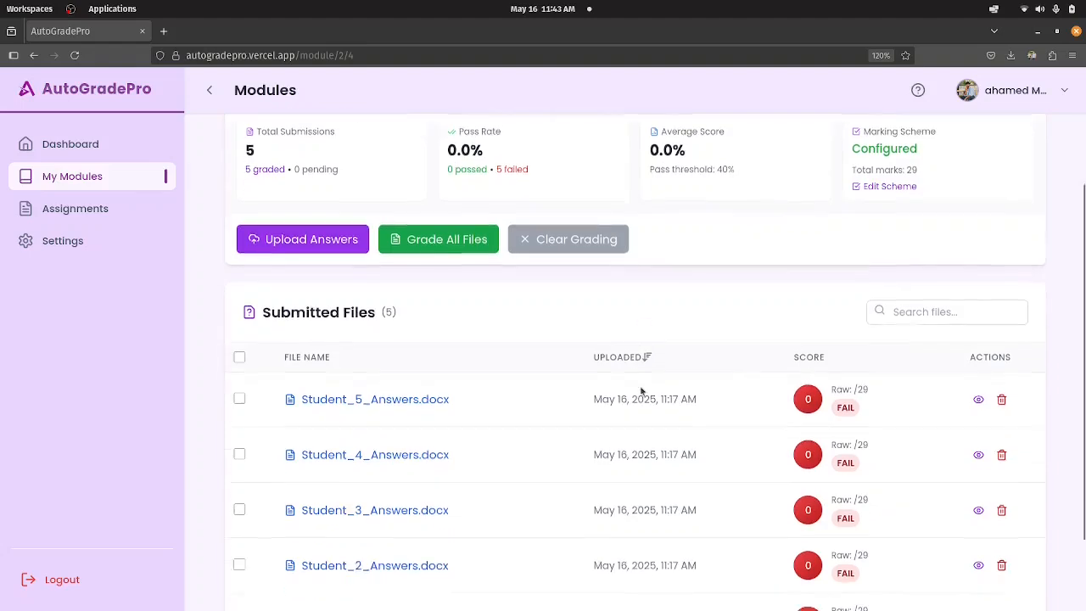
scroll(802, 257, up, 3)
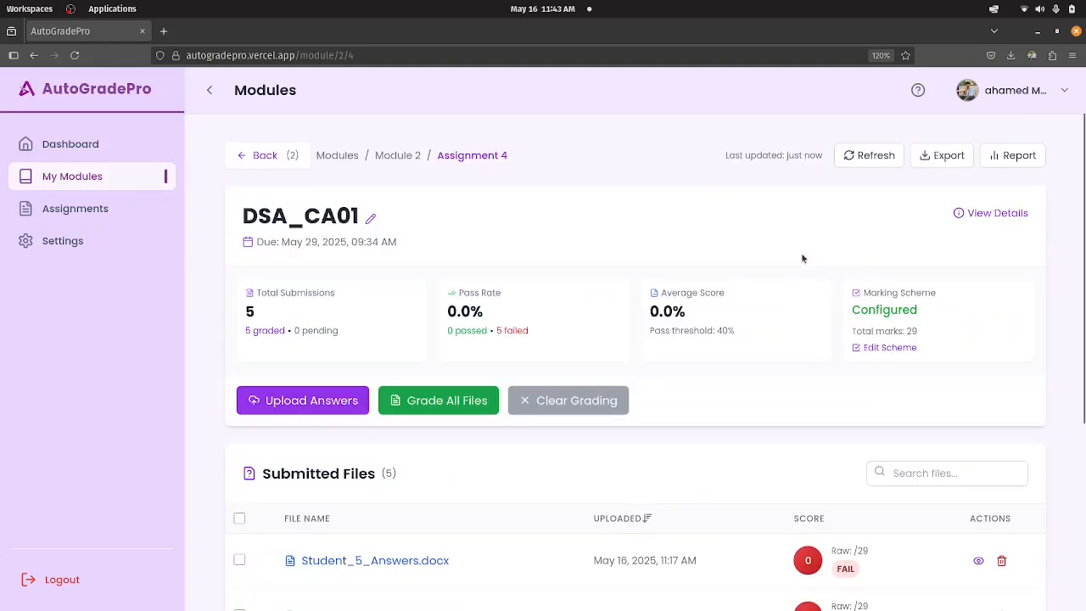
scroll(845, 327, down, 1)
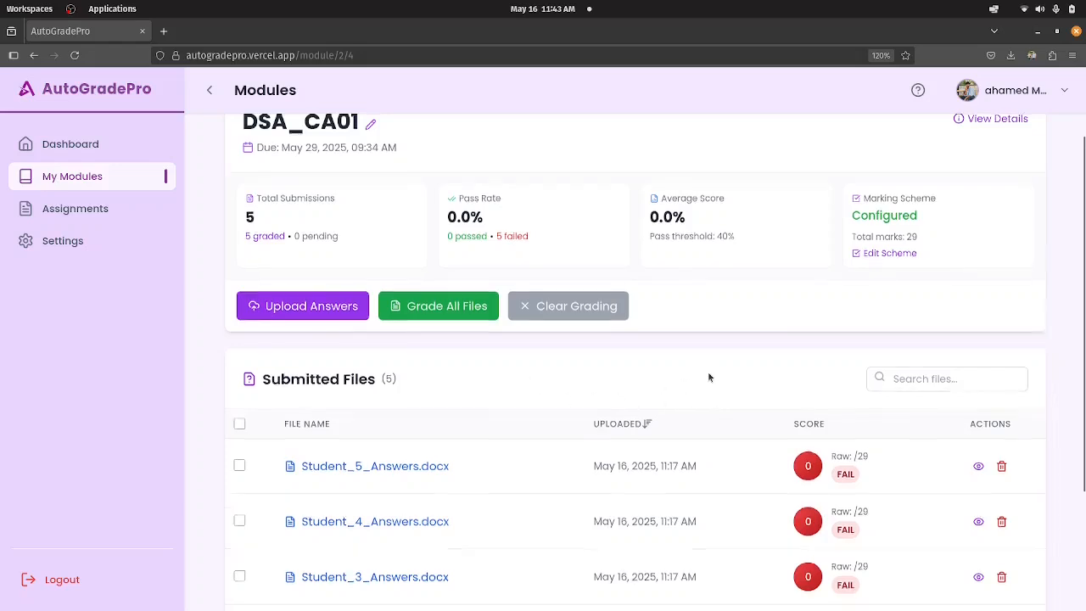
scroll(708, 377, up, 1)
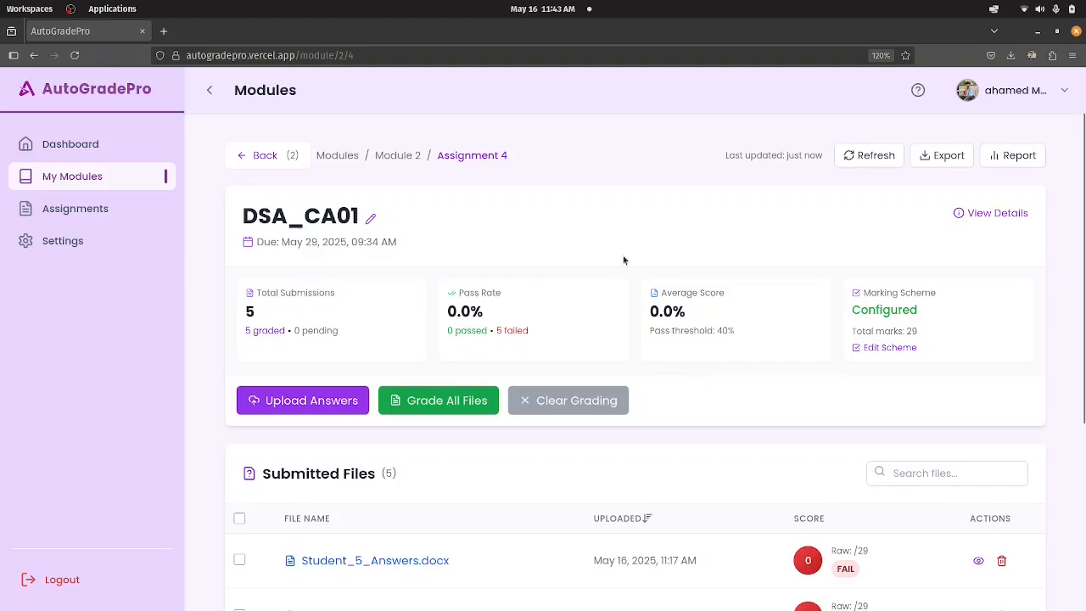
scroll(620, 261, down, 3)
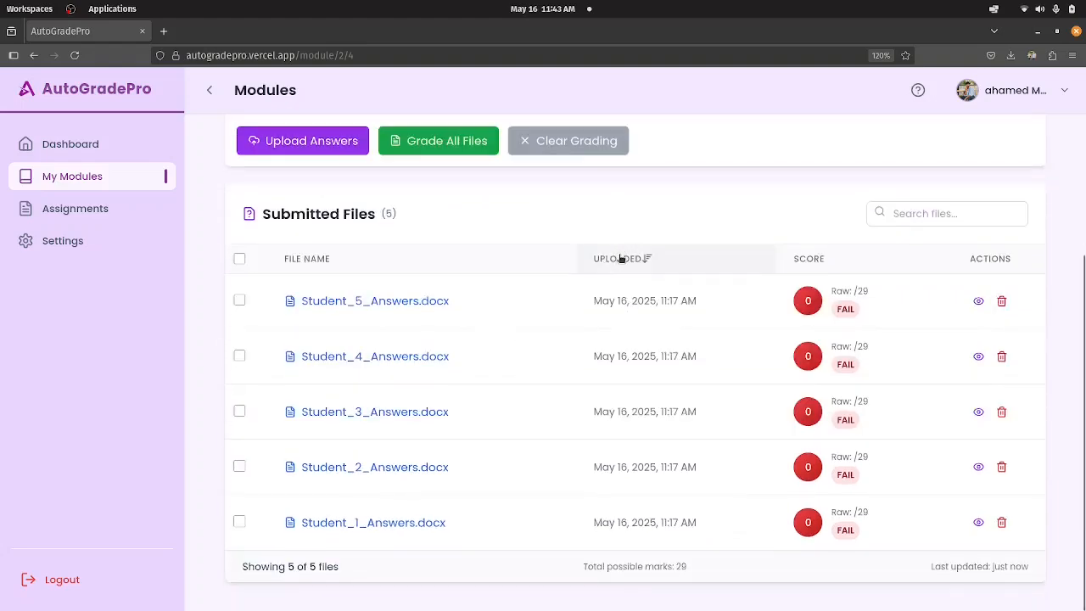
scroll(620, 258, up, 3)
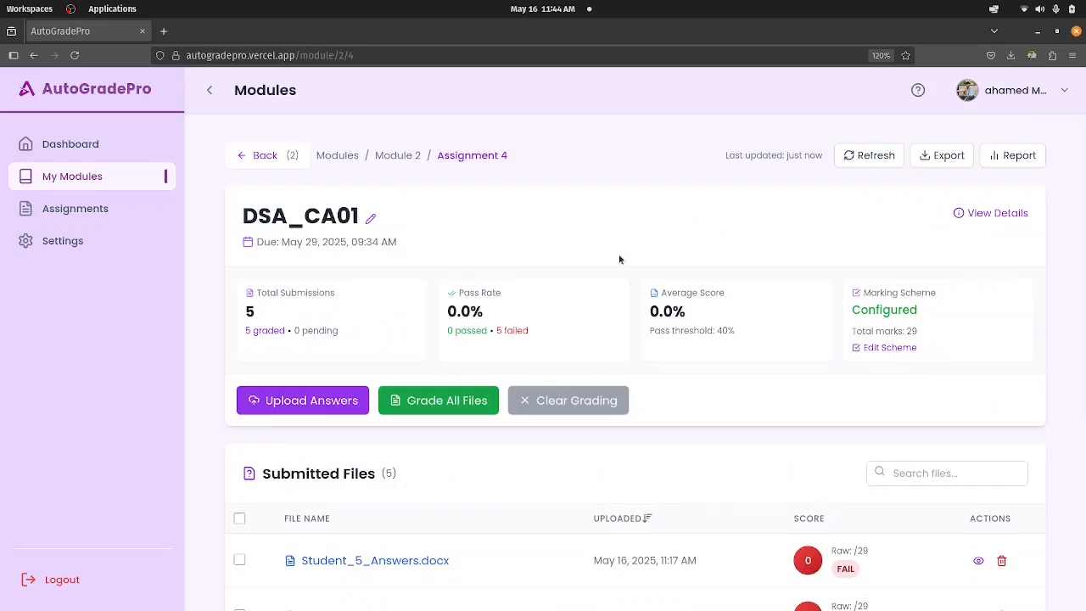